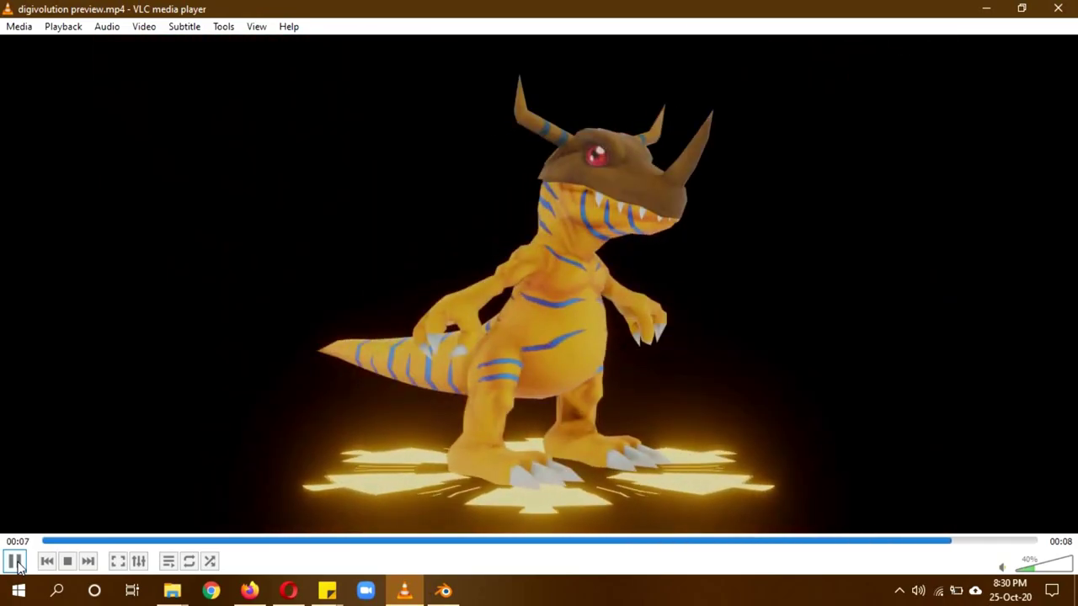
# - Pause digivolution preview.mp4 in VLC, rewind it to Agumon at 00:02, and bring up the YouTube tutorial
pyautogui.click(17, 566)
pyautogui.moveTo(990, 546); pyautogui.dragTo(158, 544)
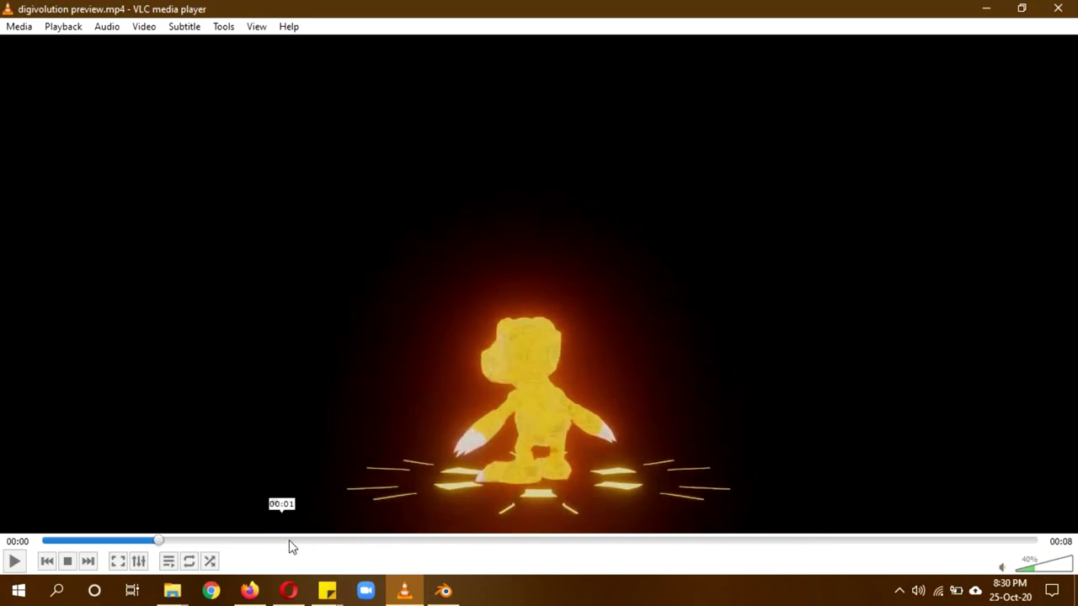
pyautogui.click(250, 590)
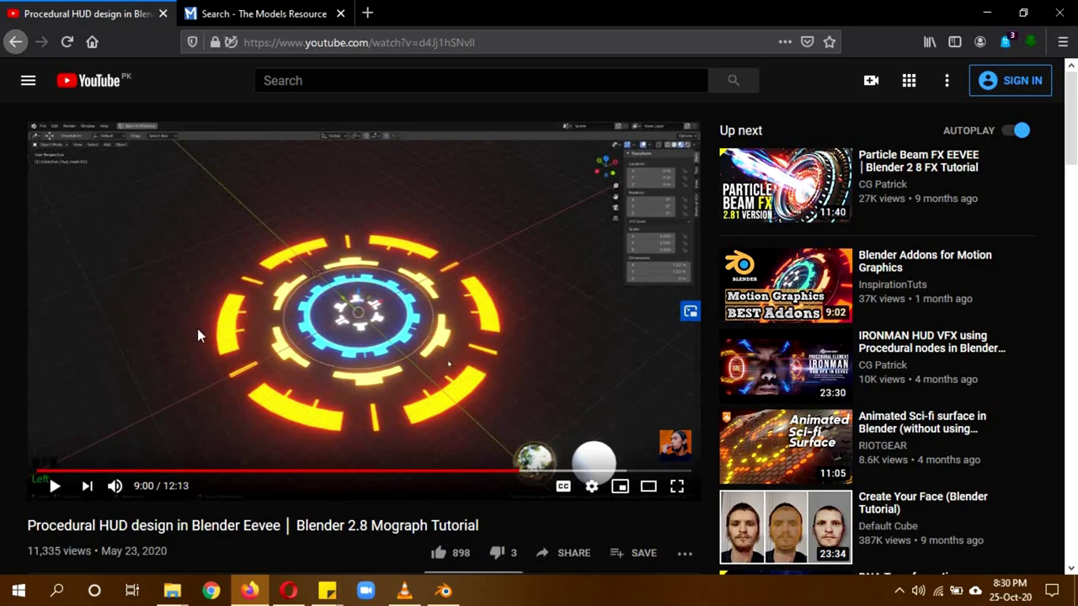
pyautogui.click(404, 590)
pyautogui.click(489, 541)
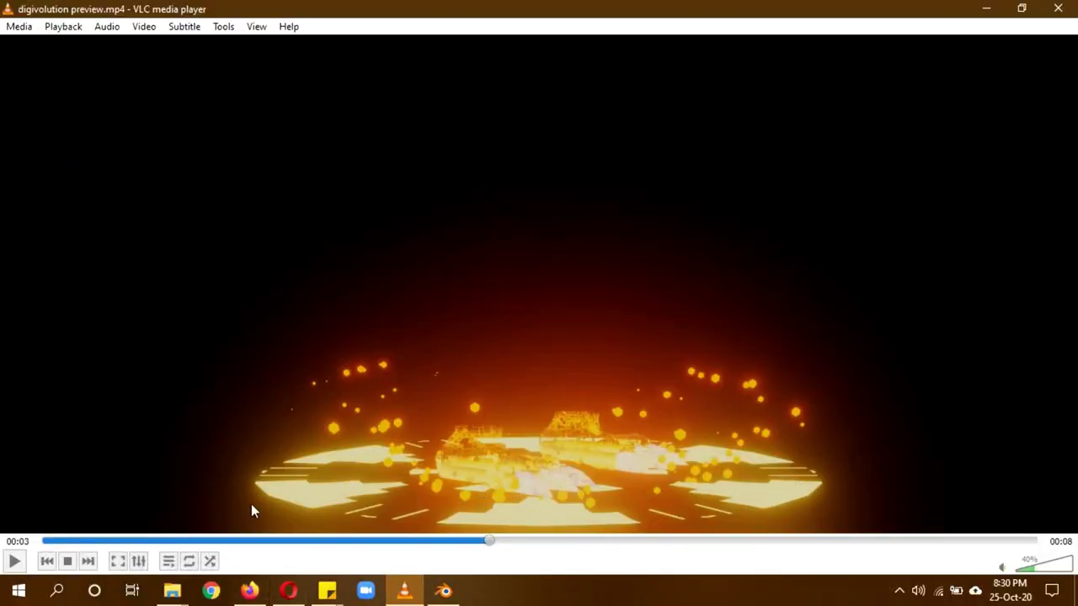
pyautogui.click(249, 591)
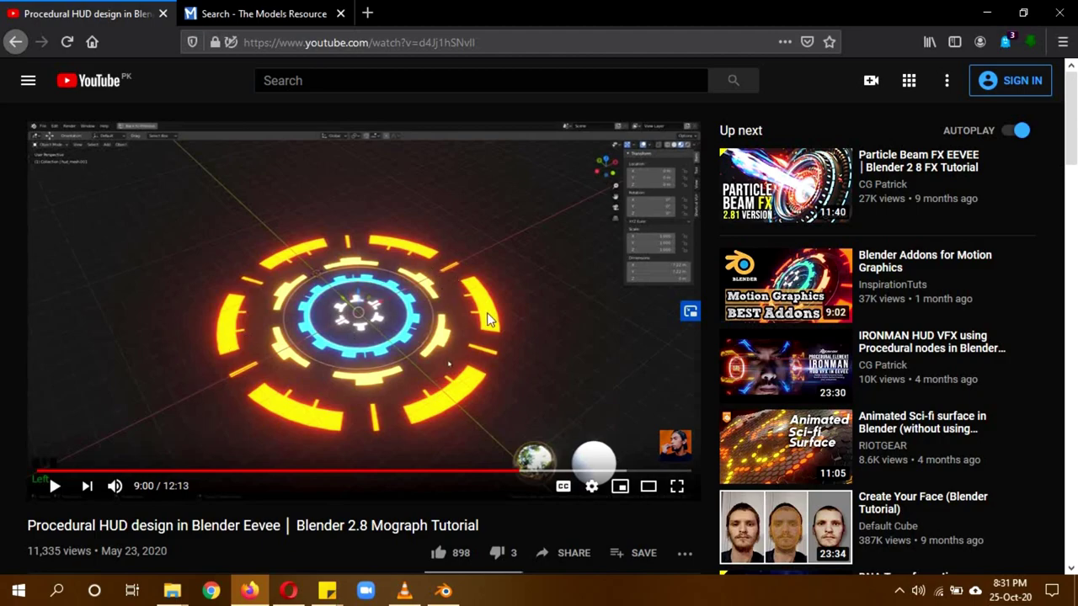
# - Close the YouTube tab and scroll through The Models Resource's 992 'digimon' results, back to the top
pyautogui.click(164, 14)
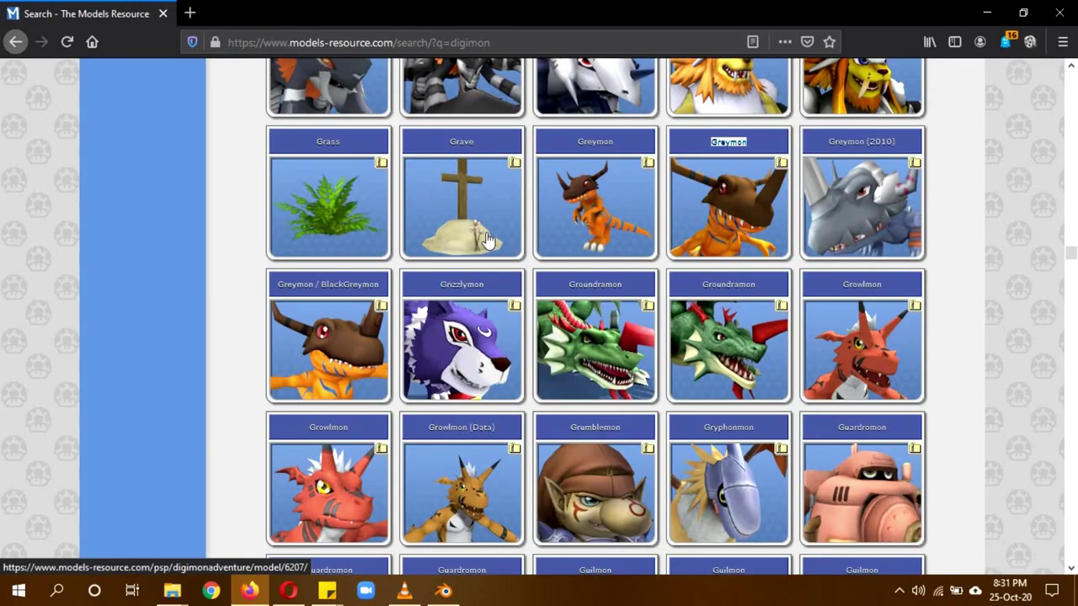
pyautogui.scroll(5, 855, 201)
pyautogui.moveTo(1074, 269); pyautogui.dragTo(1073, 67)
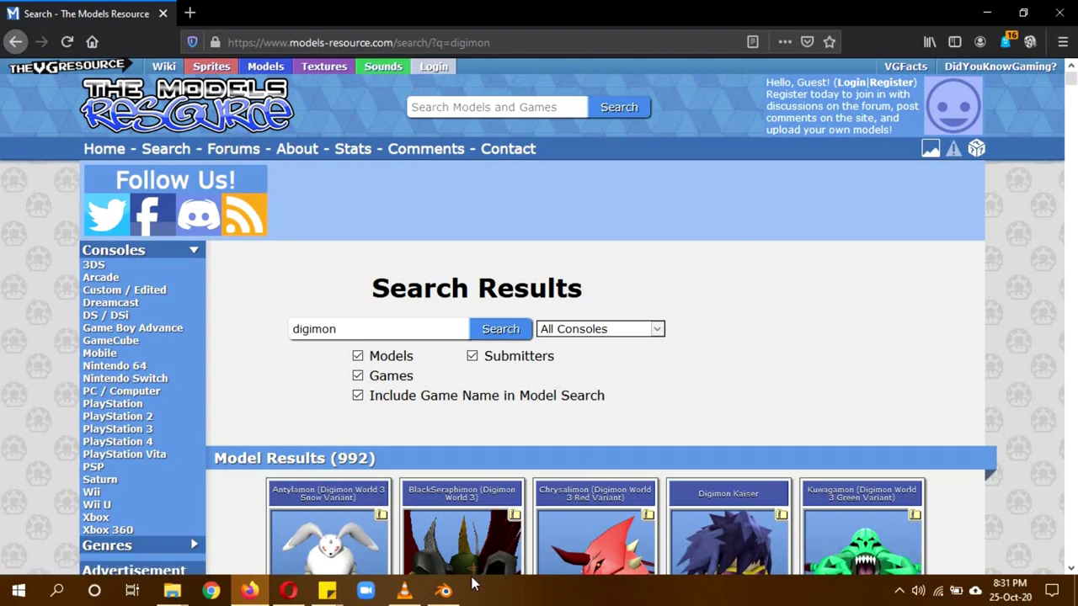
pyautogui.scroll(-9, 938, 247)
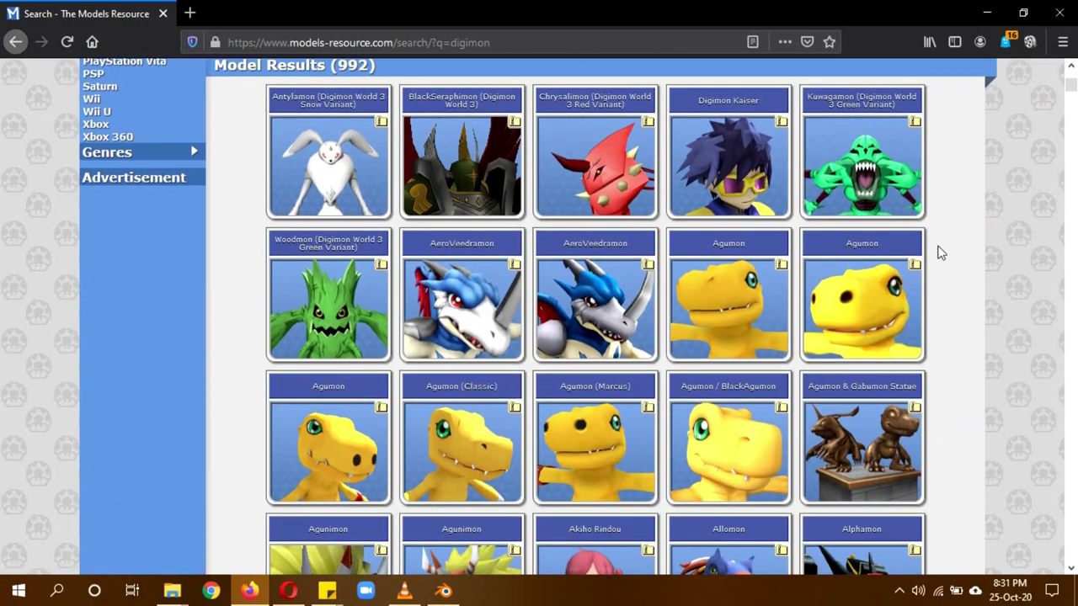
pyautogui.moveTo(1072, 101)
pyautogui.mouseDown()
pyautogui.moveTo(1072, 231)
pyautogui.moveTo(1074, 80)
pyautogui.mouseUp()
pyautogui.scroll(-4, 1035, 231)
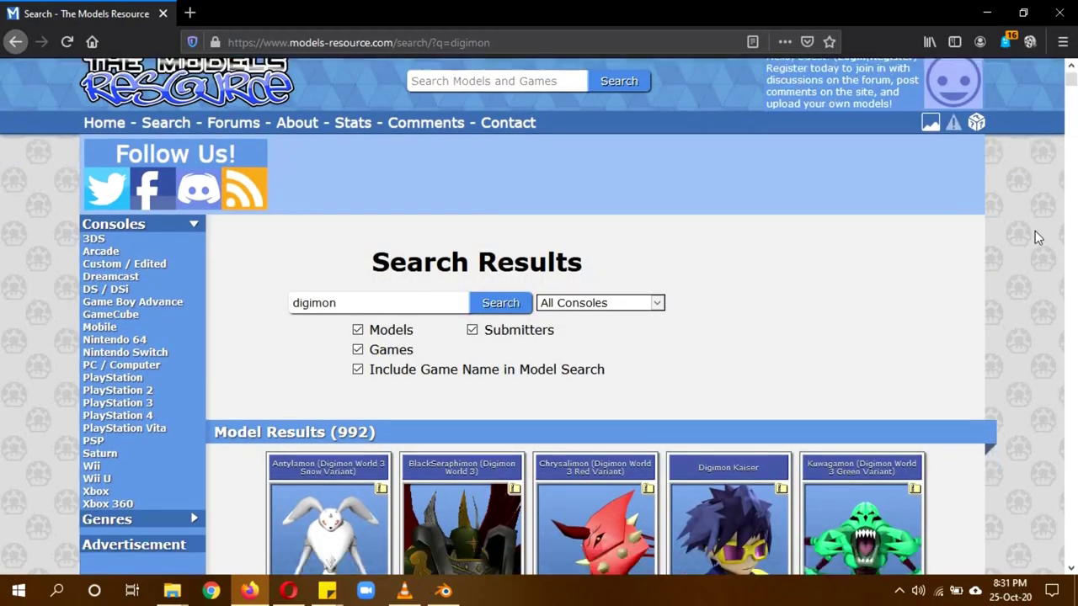
pyautogui.scroll(-4, 992, 302)
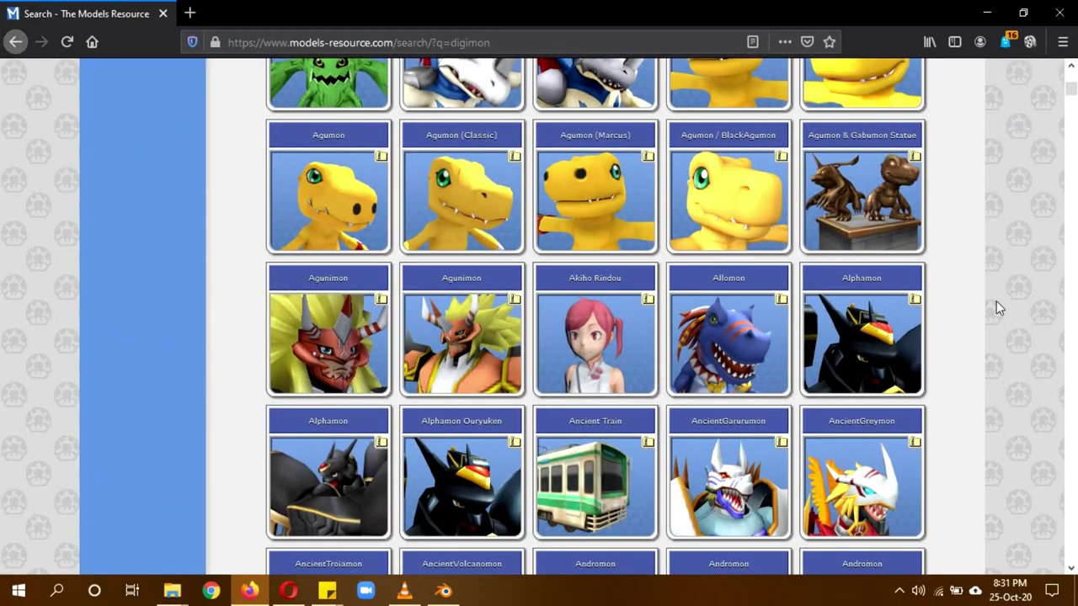
pyautogui.scroll(-3, 1076, 312)
pyautogui.scroll(12, 1066, 300)
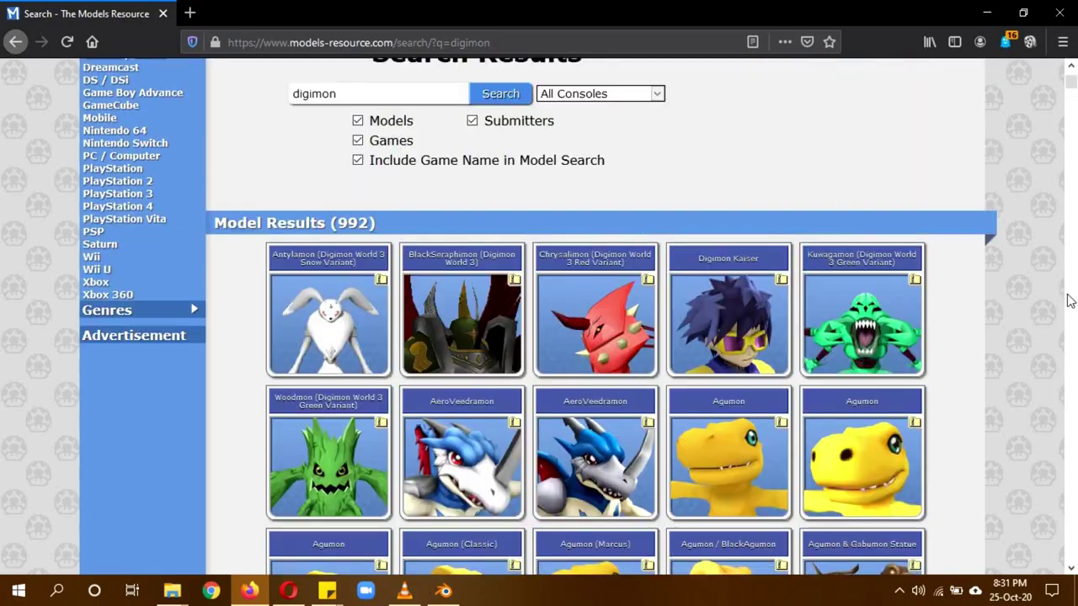
# - Minimize Firefox, rewind digivolution preview.mp4 to 00:00 on Agumon, and switch to Blender
pyautogui.click(987, 15)
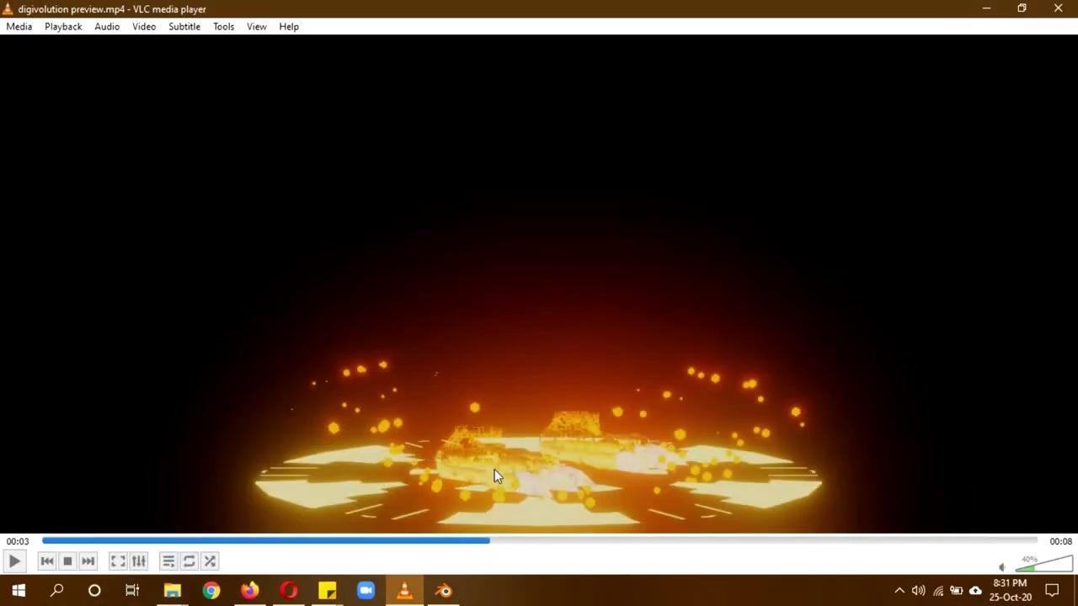
pyautogui.moveTo(471, 543); pyautogui.dragTo(10, 546)
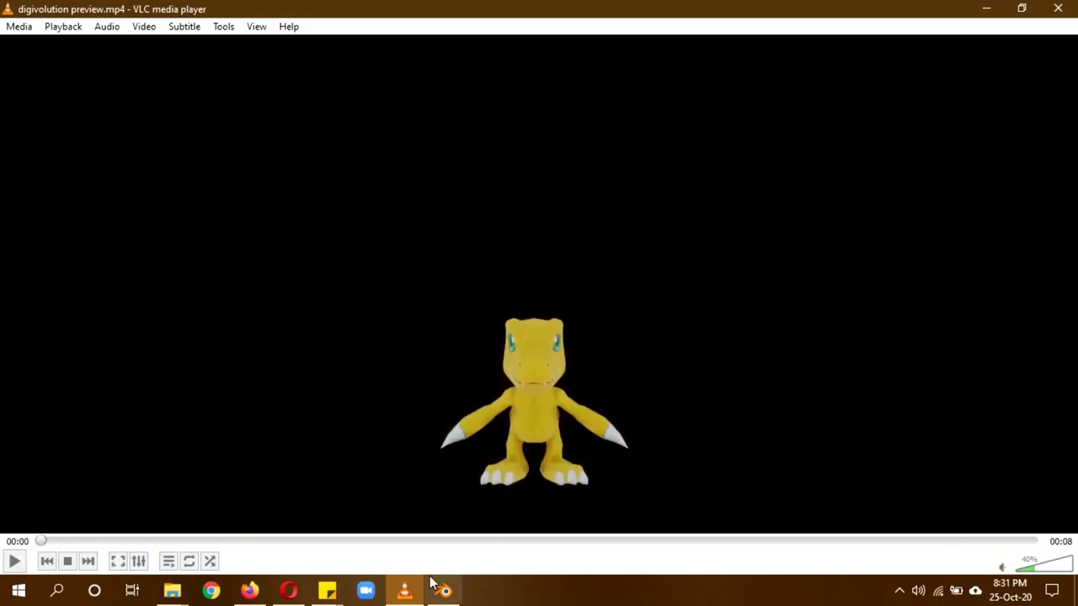
pyautogui.moveTo(410, 601)
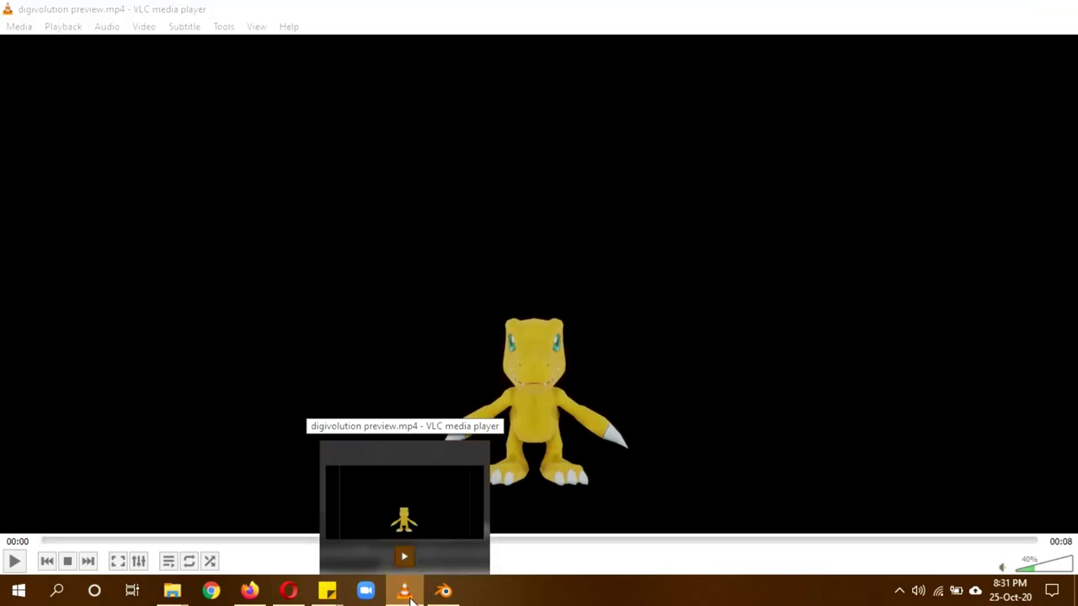
pyautogui.click(444, 592)
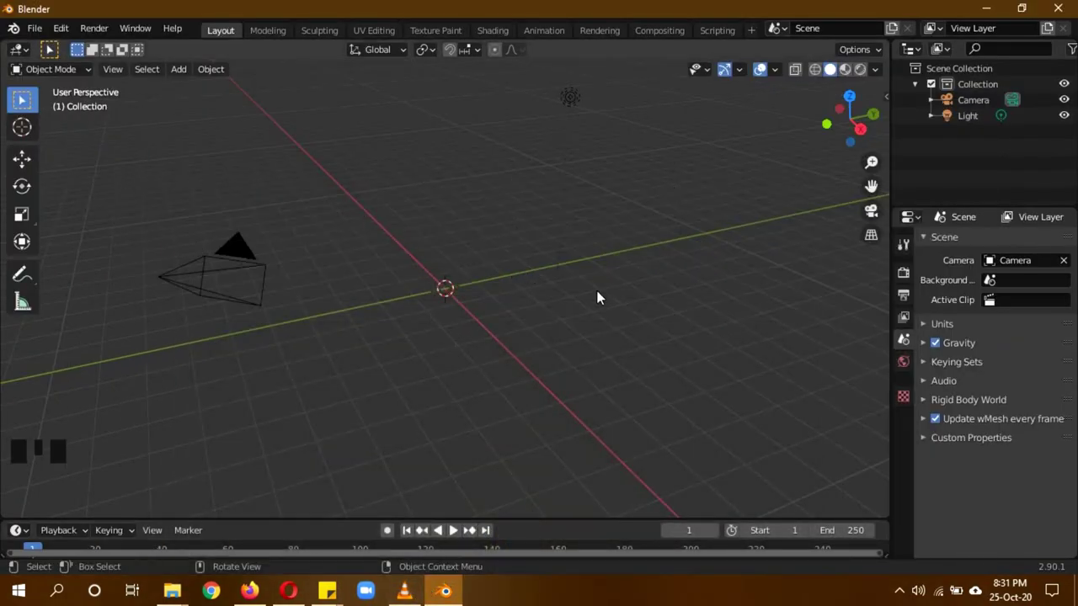
# - From top view, move the light below-right of the origin and mirror a copy along X
pyautogui.press('KP_7')
pyautogui.click(587, 268)
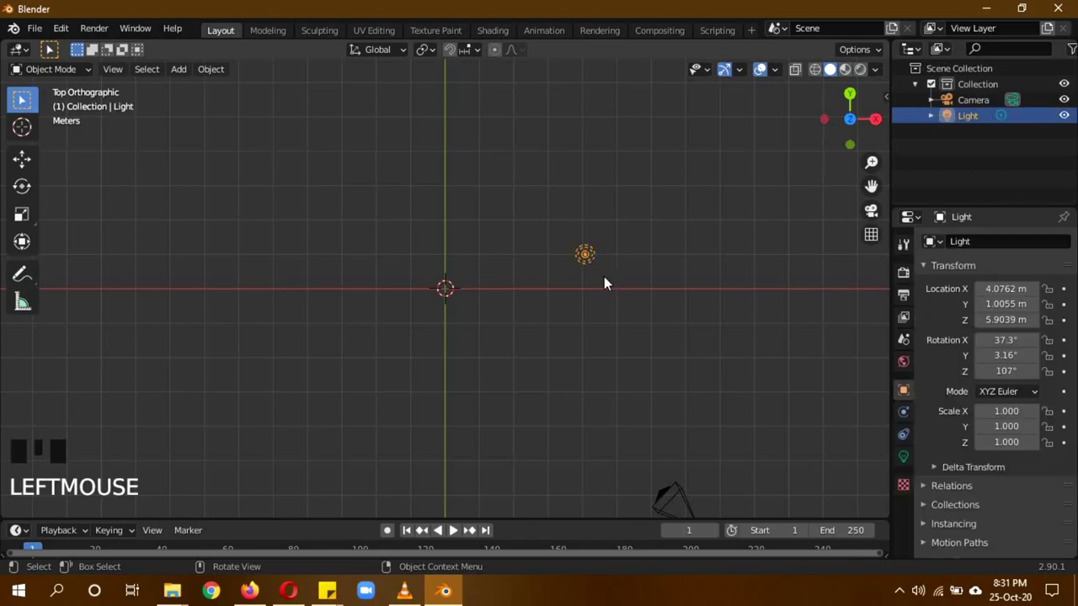
pyautogui.press('g')
pyautogui.click(669, 490)
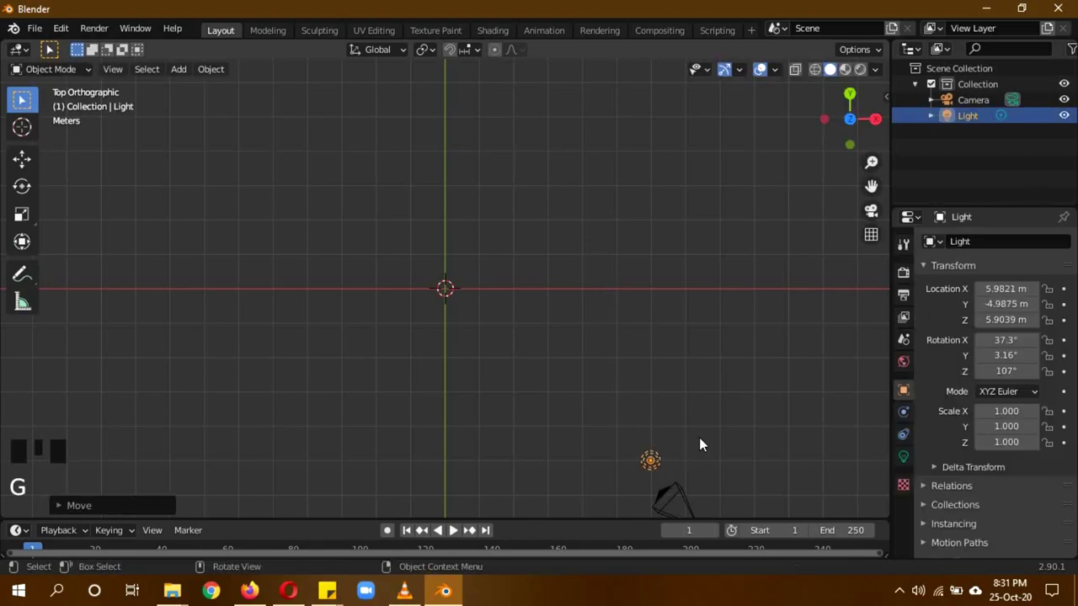
pyautogui.hotkey('shift', 'd')
pyautogui.press('x')
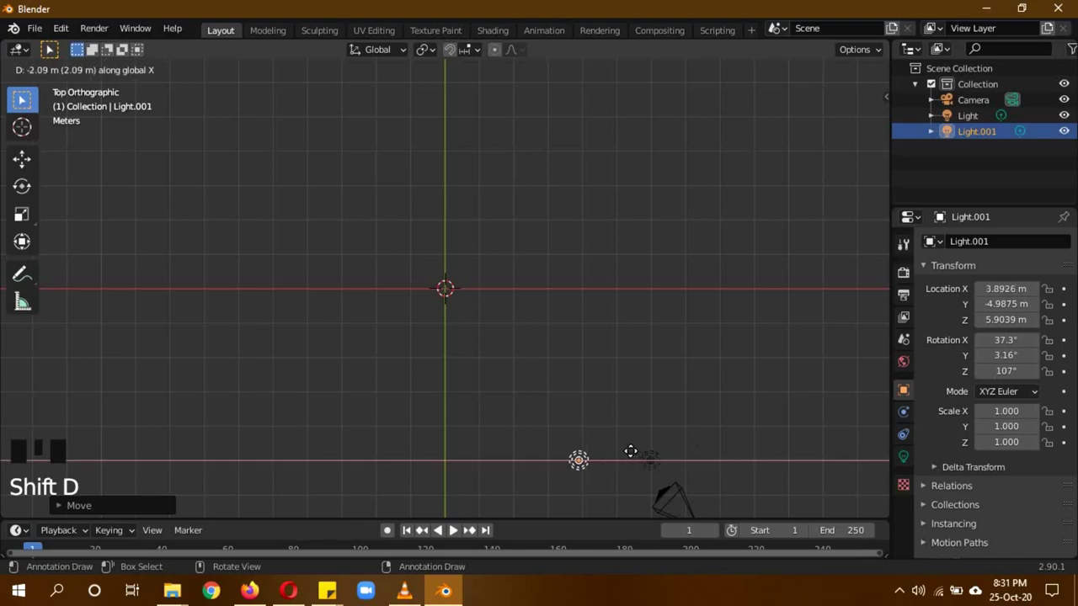
pyautogui.click(324, 457)
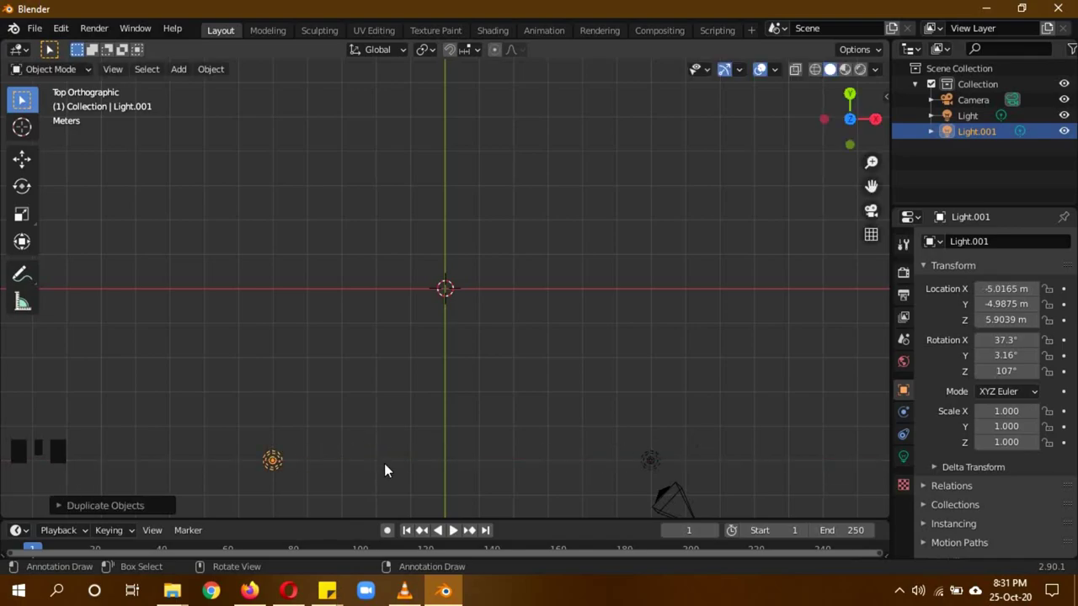
# - Duplicate both lights along Y to form the top pair of the square
pyautogui.keyDown('shift'); pyautogui.click(663, 455); pyautogui.keyUp('shift')
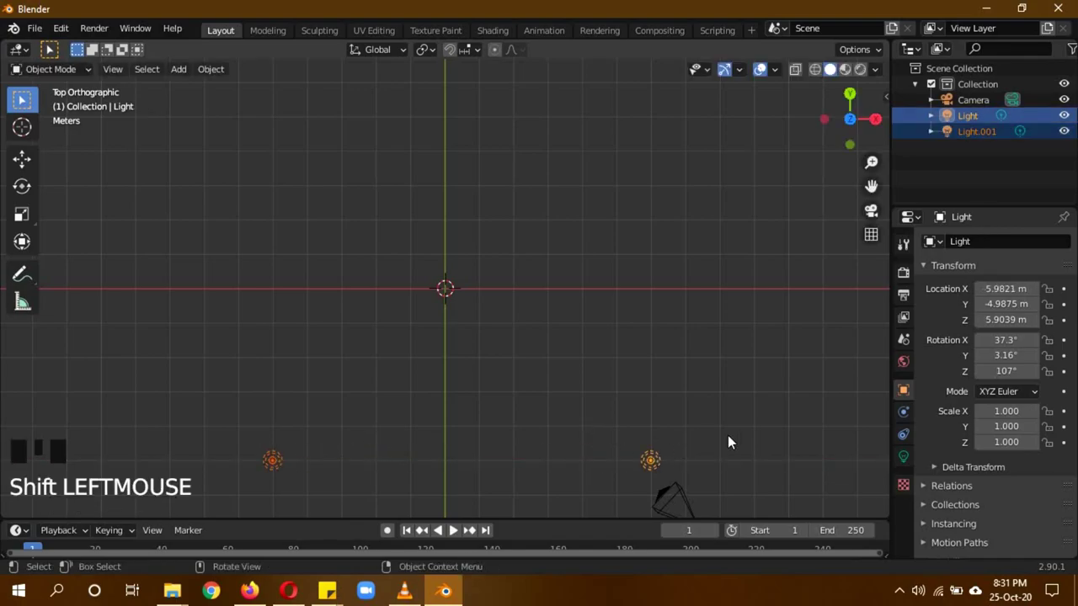
pyautogui.hotkey('shift', 'd')
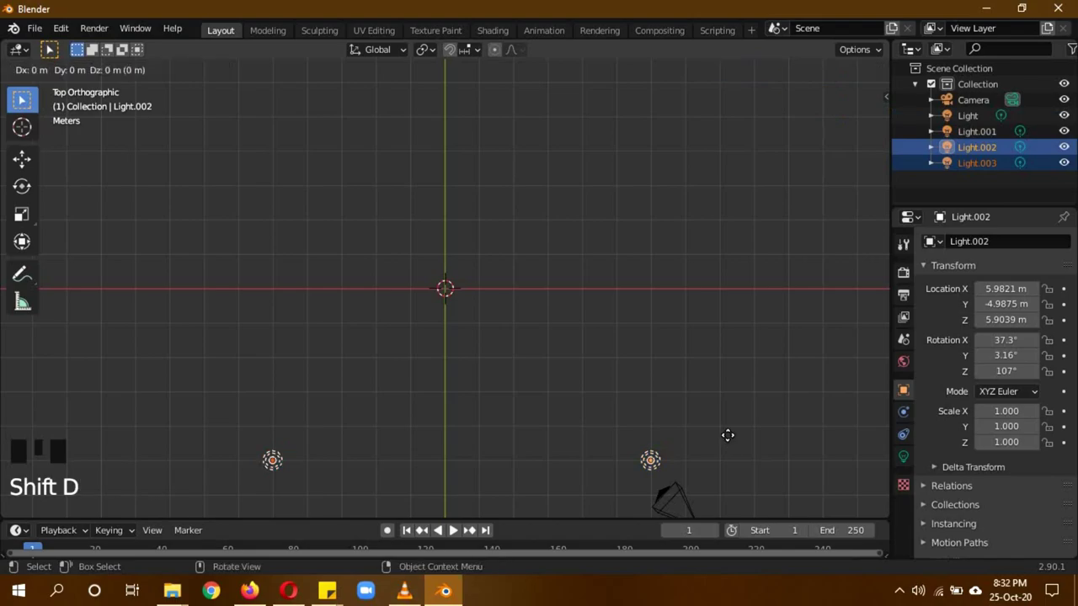
pyautogui.press('y')
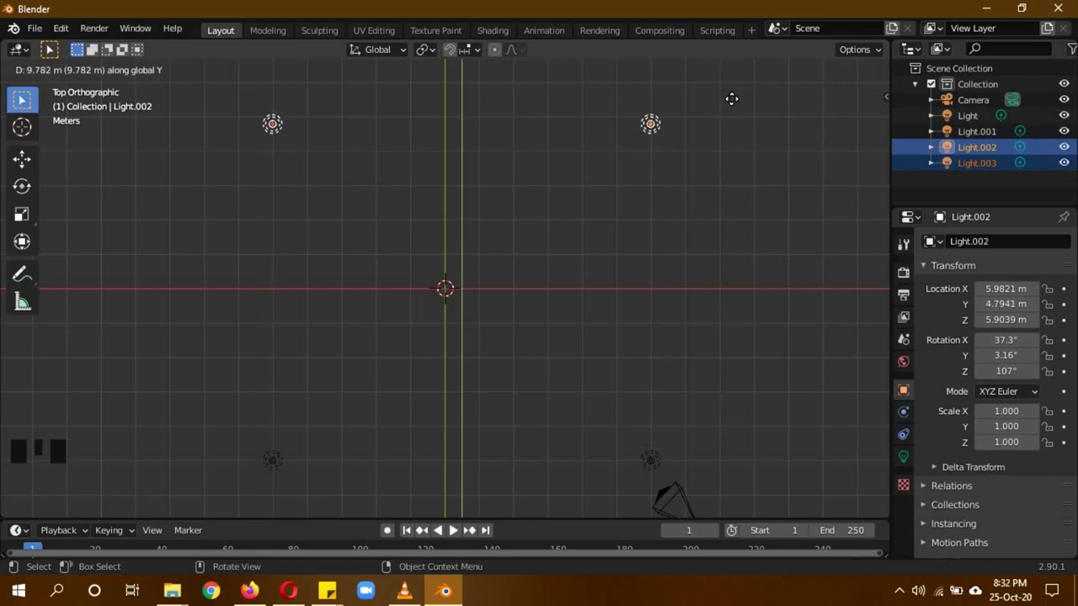
pyautogui.click(732, 90)
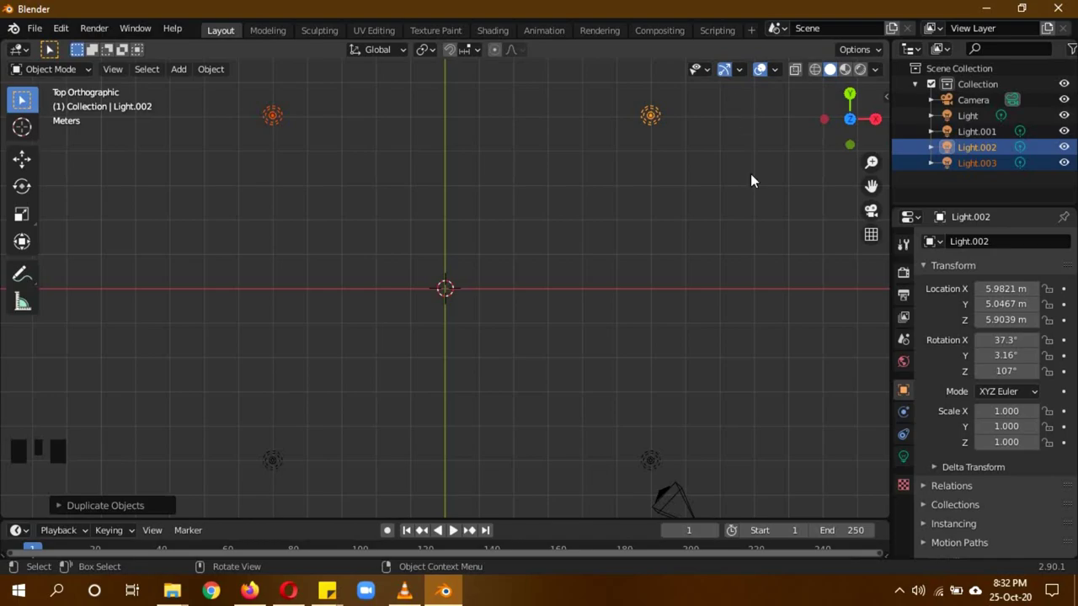
pyautogui.scroll(1, 736, 313)
pyautogui.scroll(-2, 739, 319)
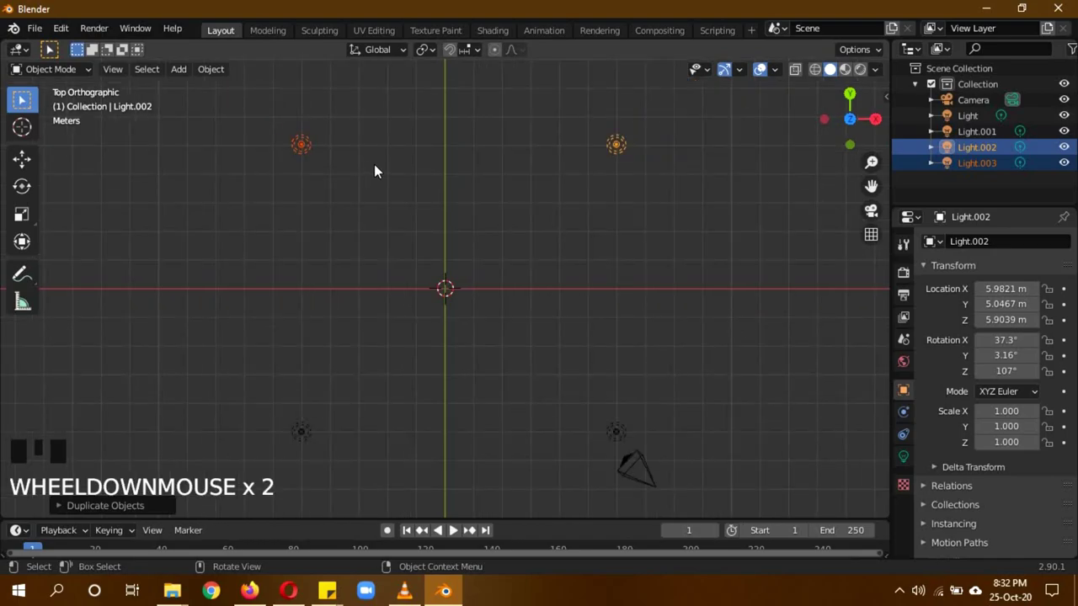
# - Box-select the two left-hand lights and shift them about 1 m further left on X
pyautogui.press('a')
pyautogui.press('b')
pyautogui.moveTo(195, 88); pyautogui.dragTo(344, 495)
pyautogui.press('g')
pyautogui.press('x')
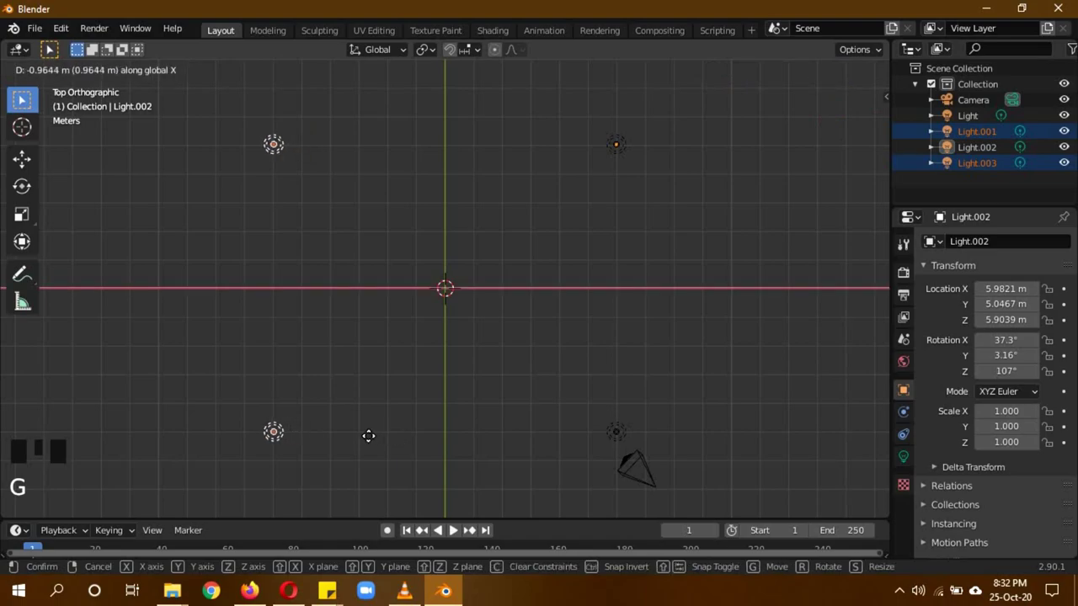
pyautogui.click(368, 435)
# - Duplicate all four lights straight down on Z to about 0.34 m near the ground
pyautogui.keyDown('shift'); pyautogui.click(615, 145); pyautogui.keyUp('shift')
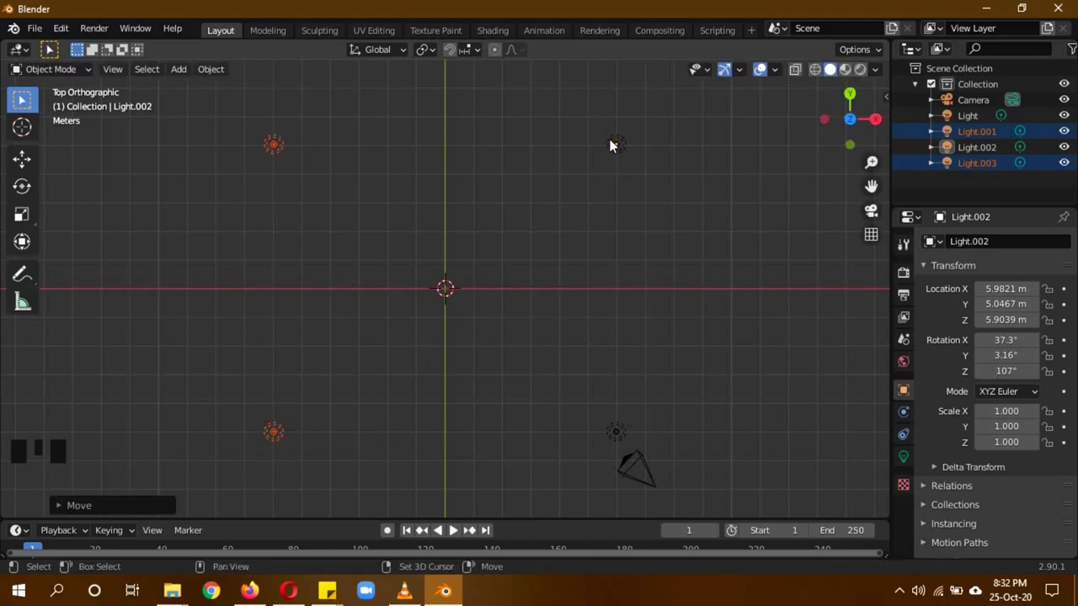
pyautogui.keyDown('shift'); pyautogui.click(618, 433); pyautogui.keyUp('shift')
pyautogui.keyDown('shift'); pyautogui.click(624, 144); pyautogui.keyUp('shift')
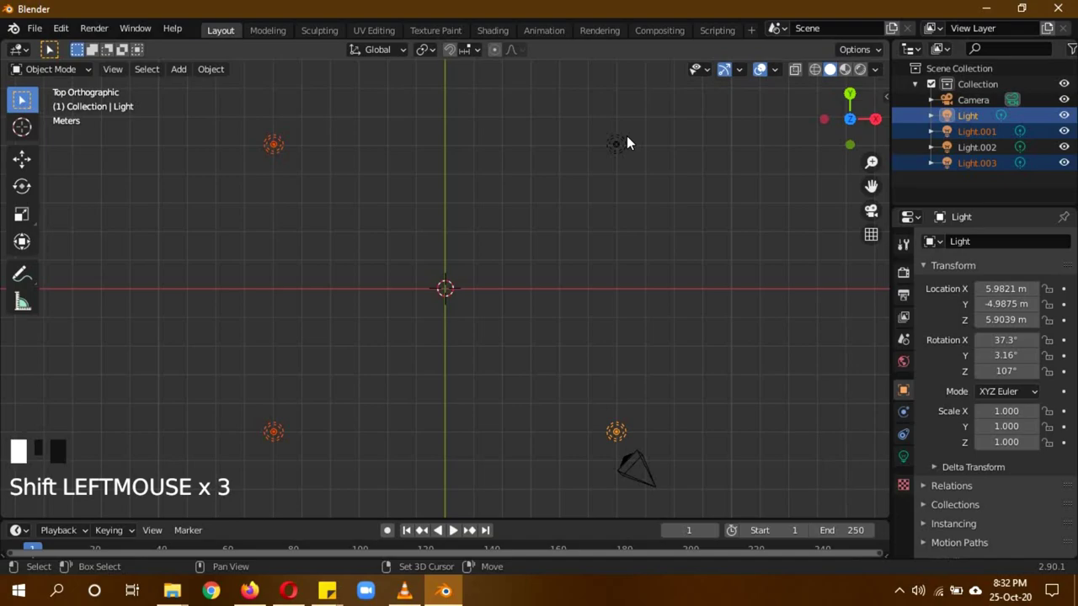
pyautogui.moveTo(640, 305); pyautogui.dragTo(540, 314, button='middle')
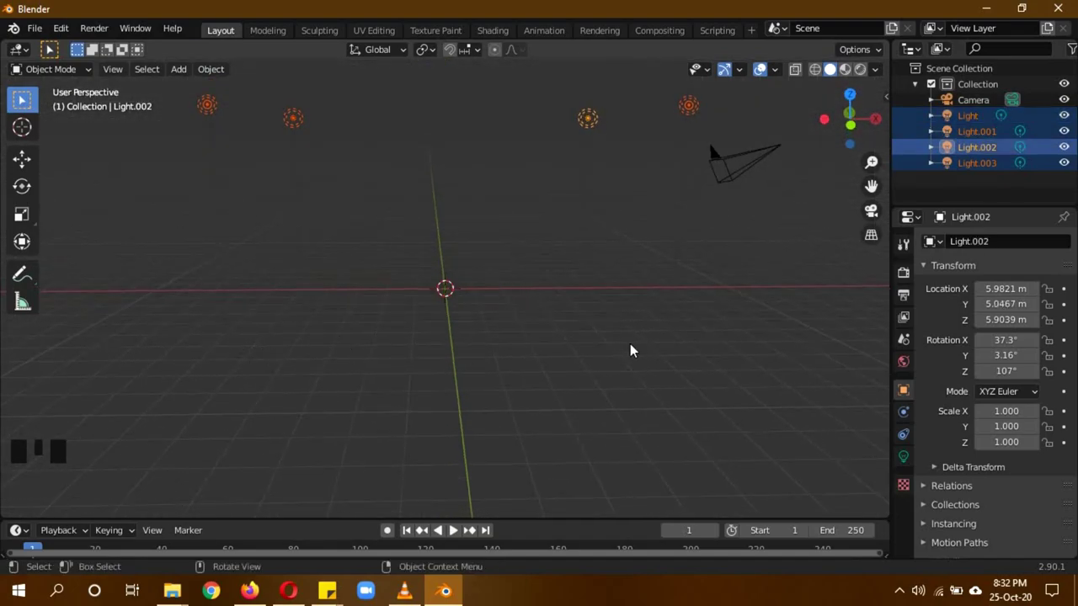
pyautogui.scroll(-2, 630, 349)
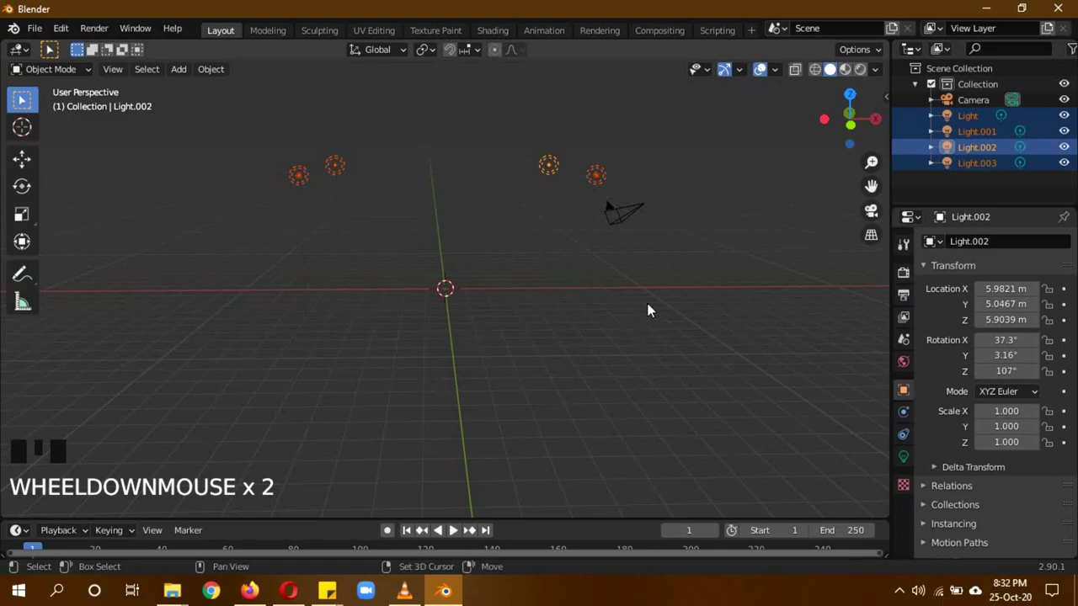
pyautogui.hotkey('shift', 'd')
pyautogui.press('z')
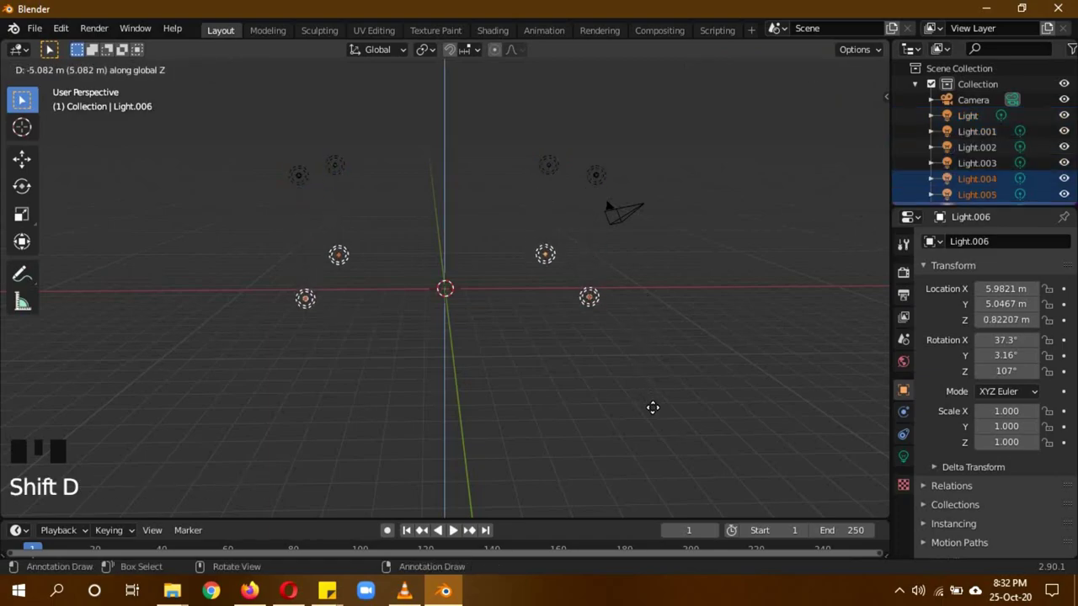
pyautogui.click(657, 417)
pyautogui.press('KP_1')
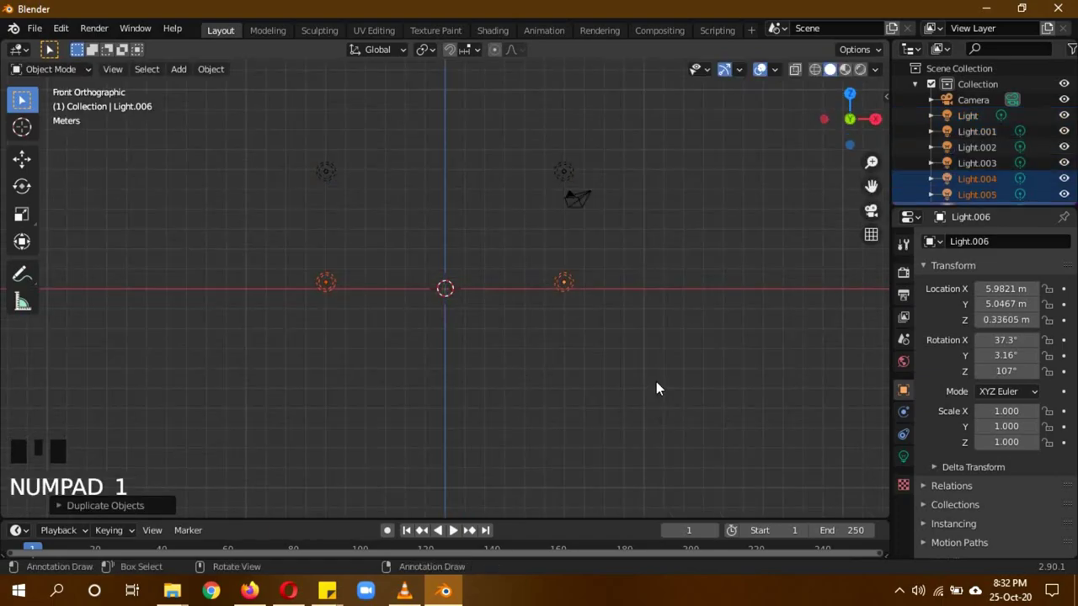
pyautogui.moveTo(668, 290); pyautogui.dragTo(623, 348, button='middle')
pyautogui.press('a')
pyautogui.press('a')
pyautogui.click(553, 292)
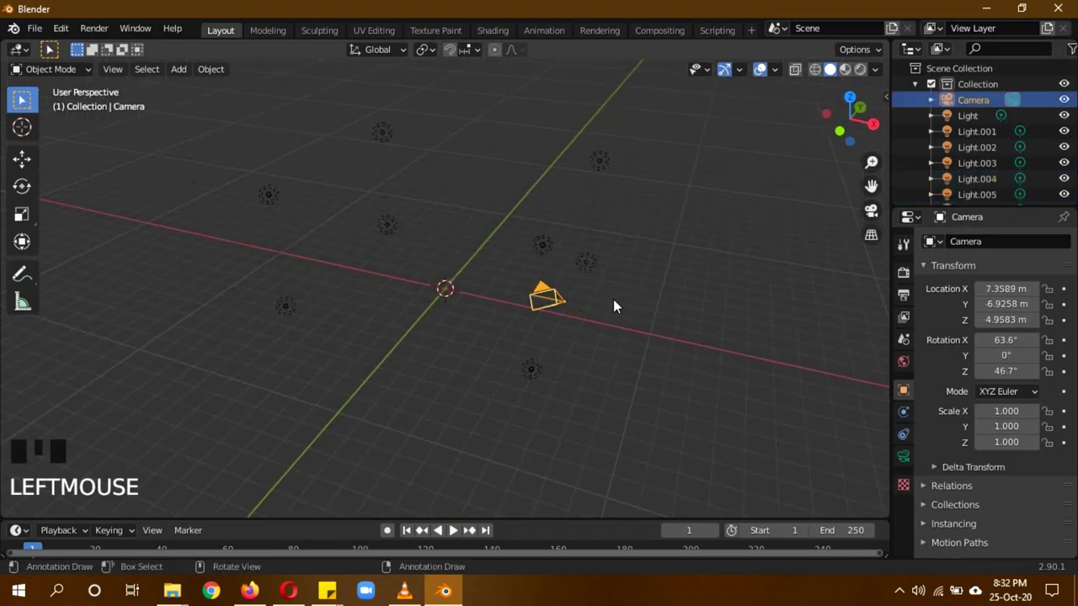
# - Clear the camera's location and rotation, then set its X rotation to 90°
pyautogui.hotkey('alt', 'g')
pyautogui.hotkey('alt', 'r')
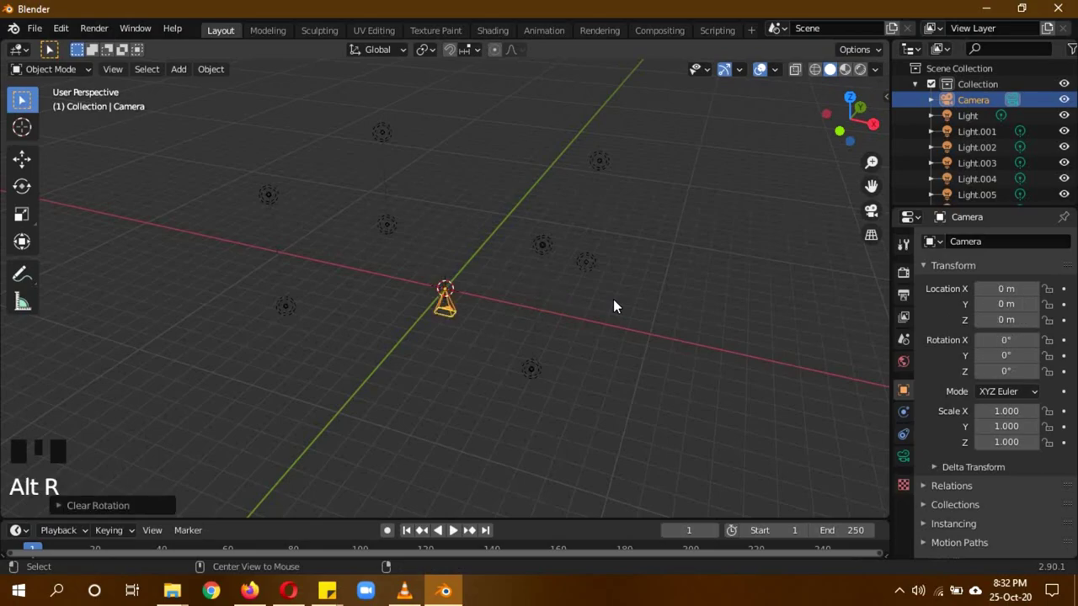
pyautogui.moveTo(461, 317); pyautogui.dragTo(775, 362, button='middle')
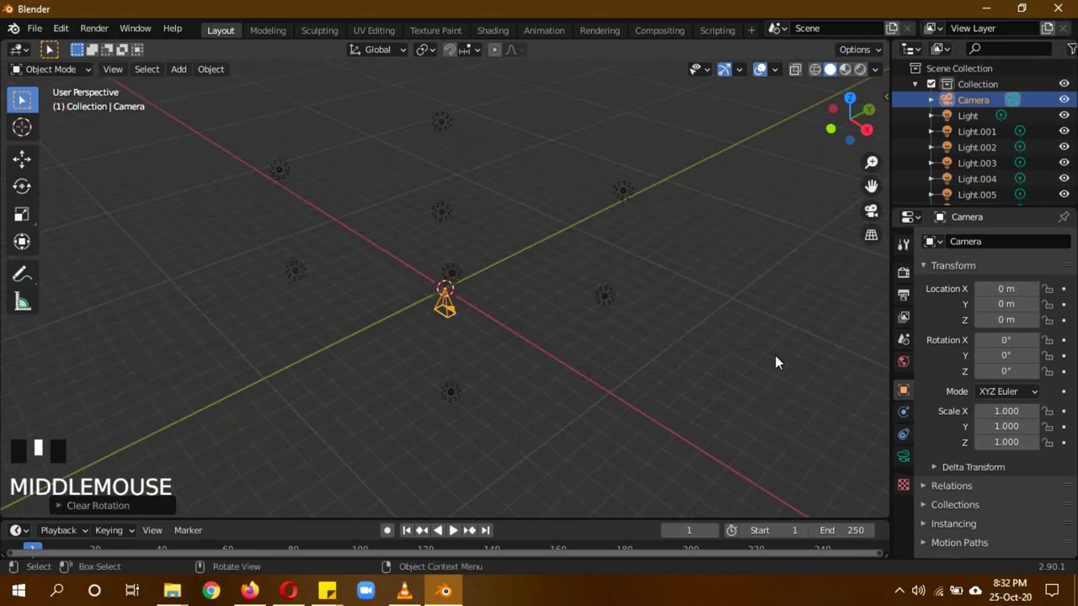
pyautogui.click(1015, 340)
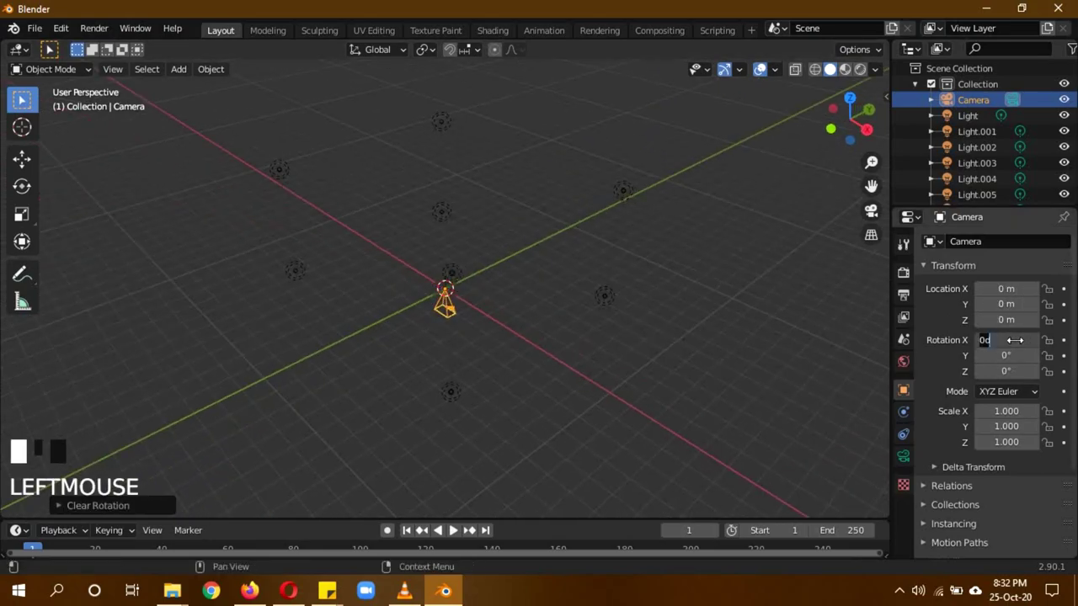
pyautogui.press('Return')
# - Move the camera along Y to -9.1548 m
pyautogui.hotkey('alt', 'a')
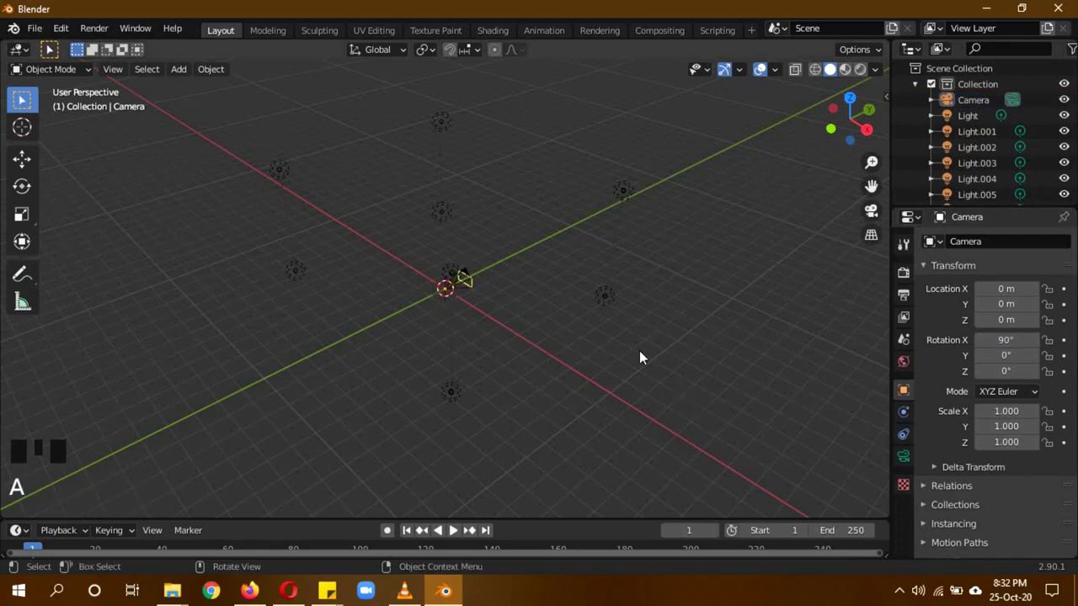
pyautogui.click(474, 300)
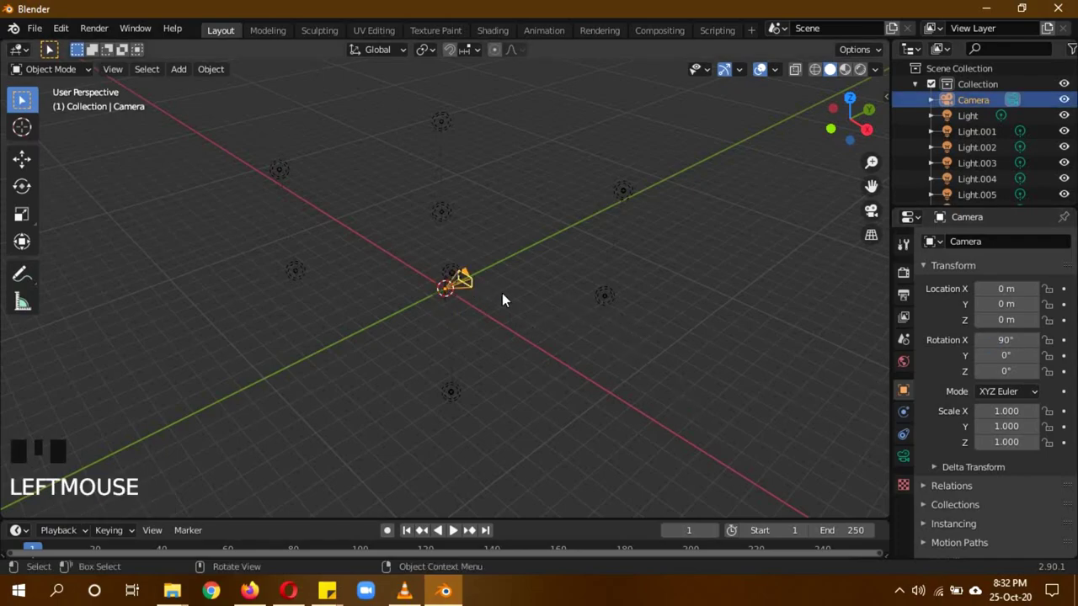
pyautogui.press('g')
pyautogui.press('y')
pyautogui.click(344, 386)
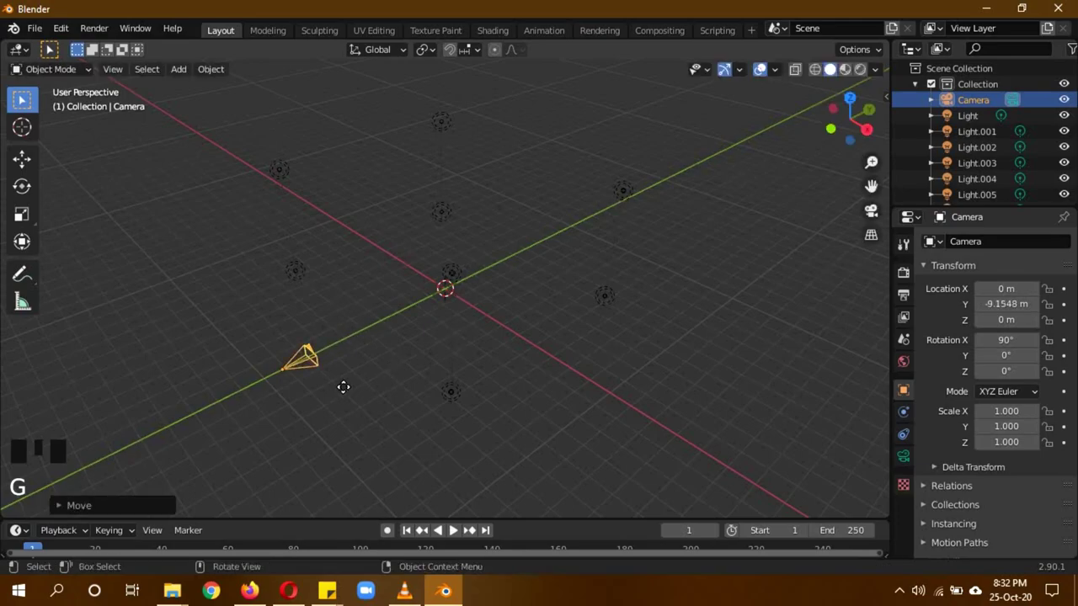
pyautogui.hotkey('alt', 'a')
pyautogui.moveTo(532, 318); pyautogui.dragTo(497, 320, button='middle')
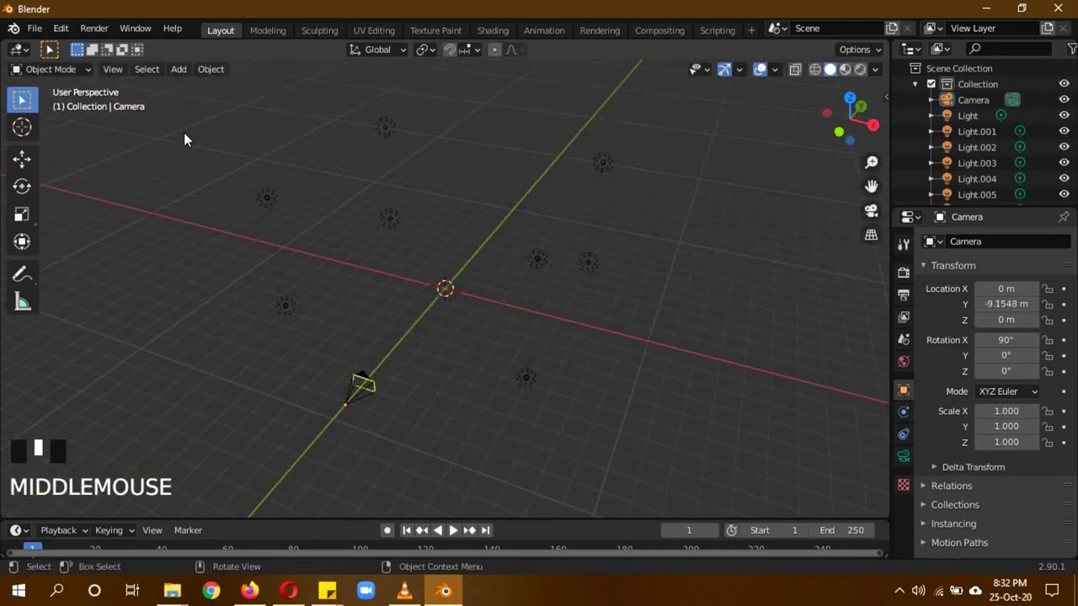
pyautogui.click(27, 30)
# - Import Agumon.obj as Wavefront OBJ from Desktop\digivolve\digimon\Agumon Classic
pyautogui.moveTo(98, 243)
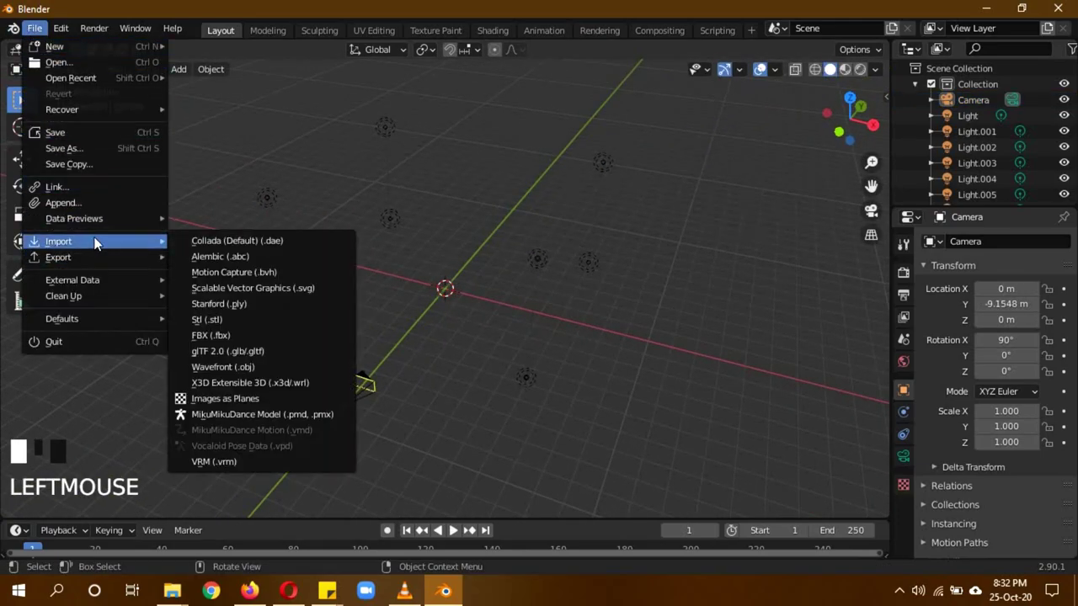
pyautogui.click(264, 368)
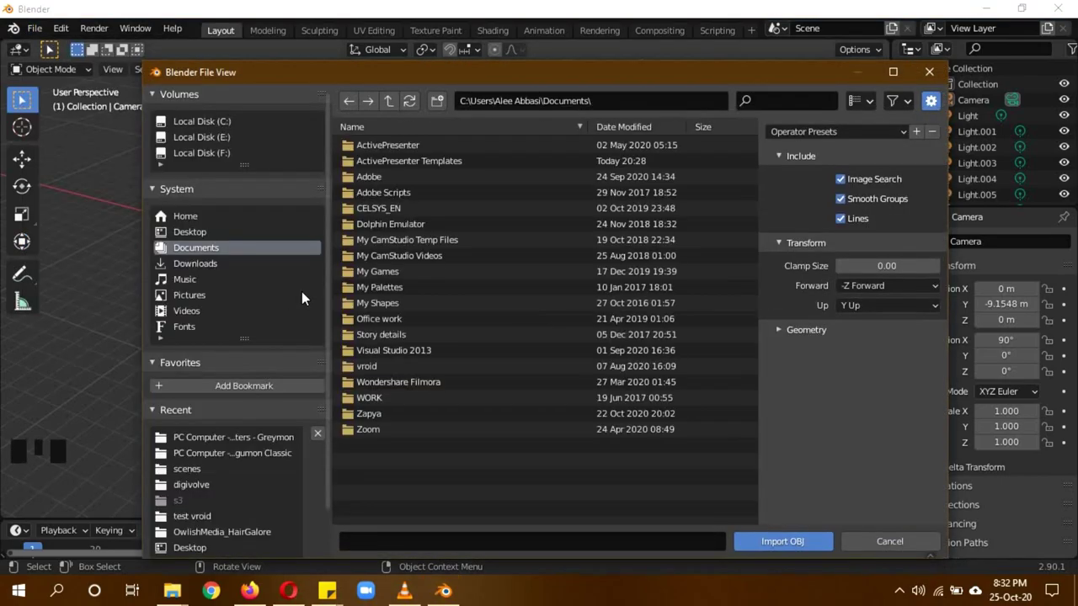
pyautogui.click(186, 231)
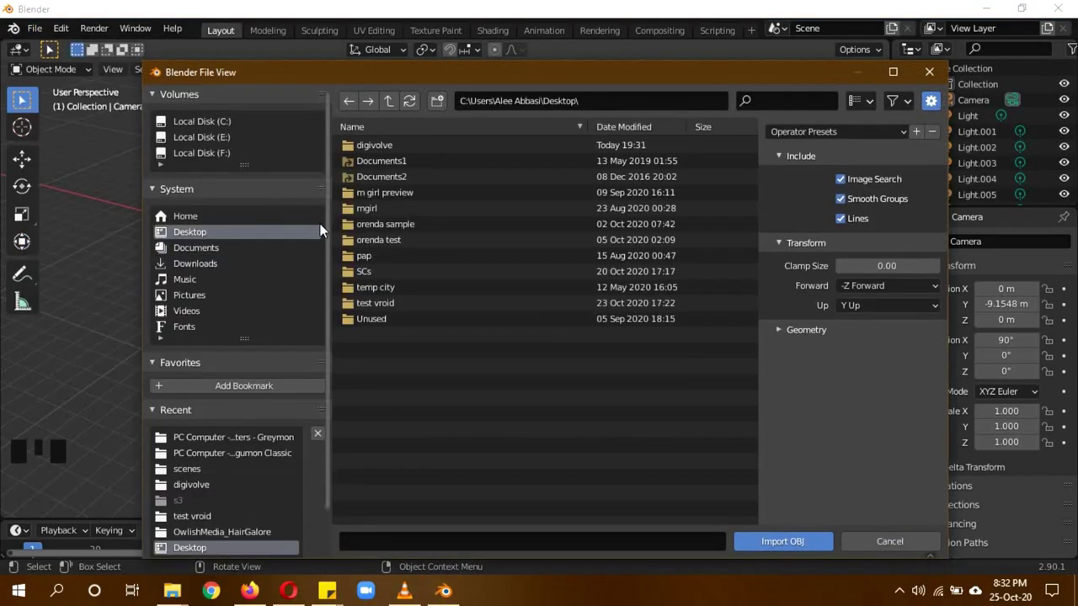
pyautogui.doubleClick(394, 147)
pyautogui.click(393, 149)
pyautogui.doubleClick(393, 149)
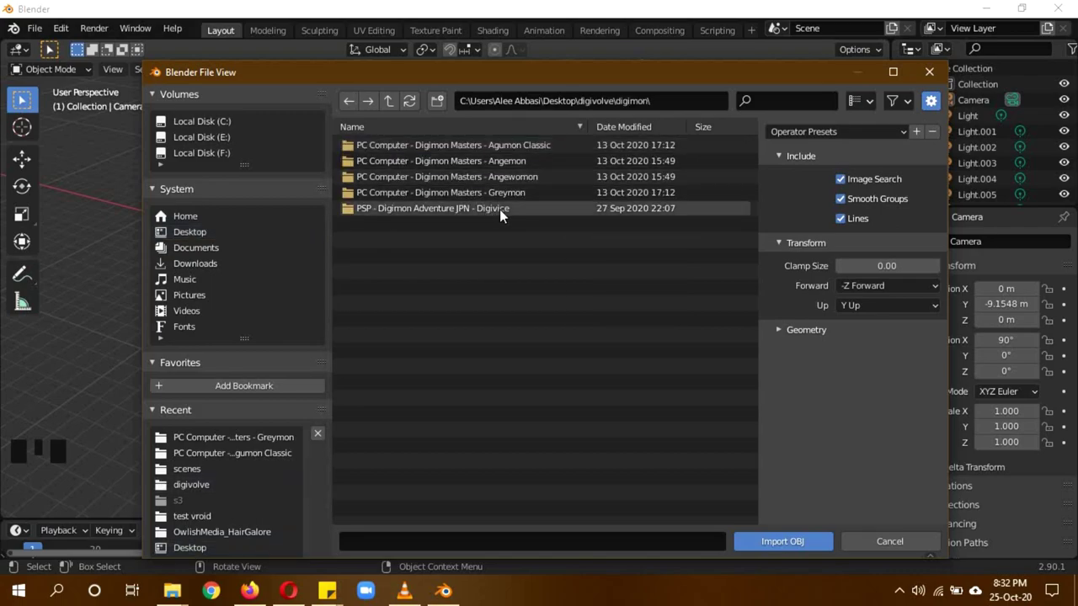
pyautogui.doubleClick(486, 145)
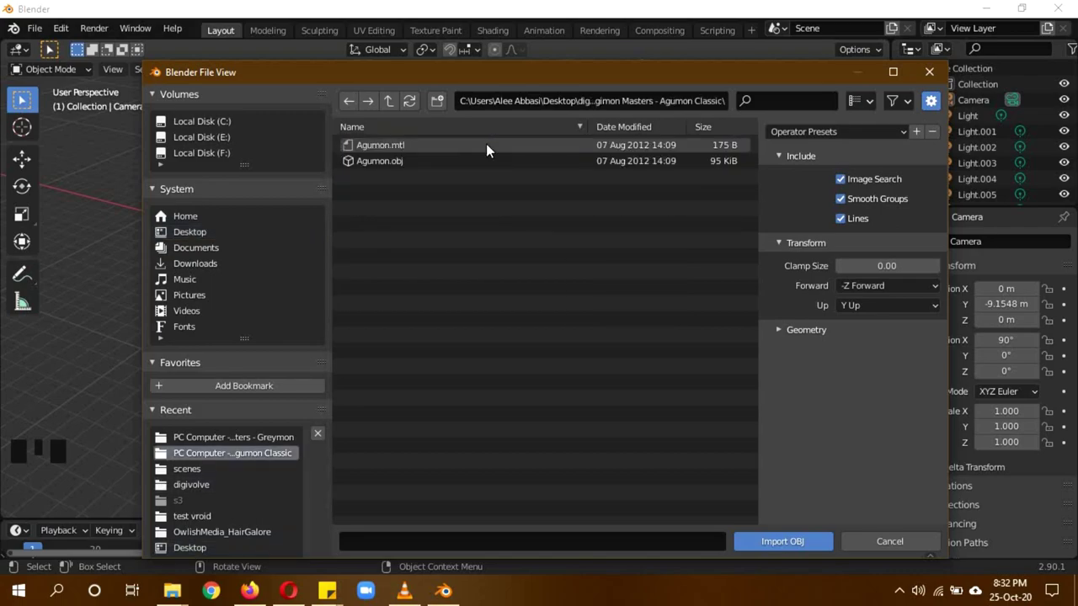
pyautogui.doubleClick(396, 161)
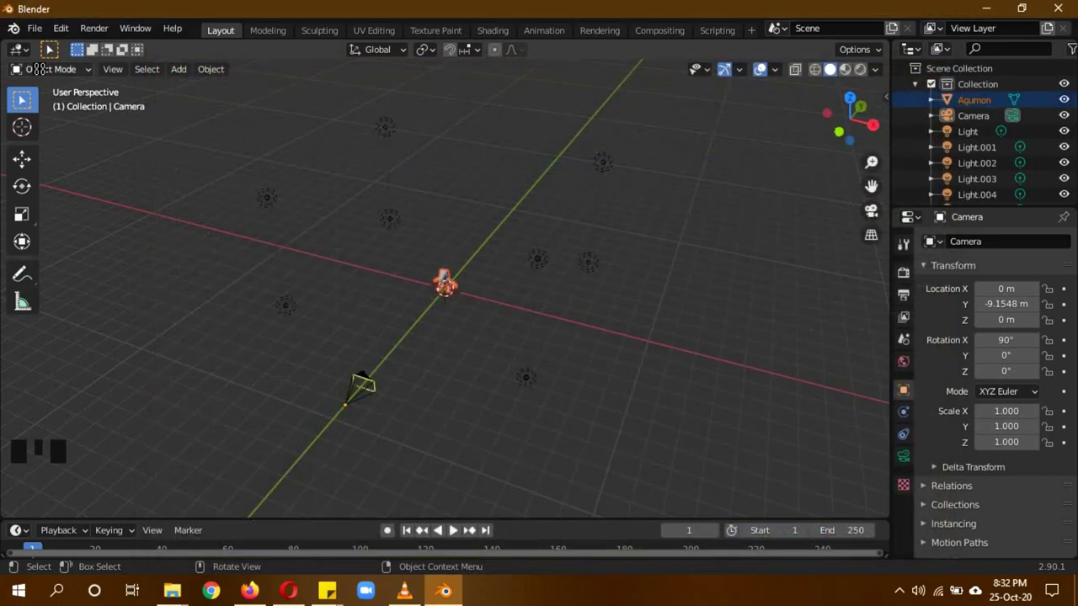
pyautogui.click(35, 29)
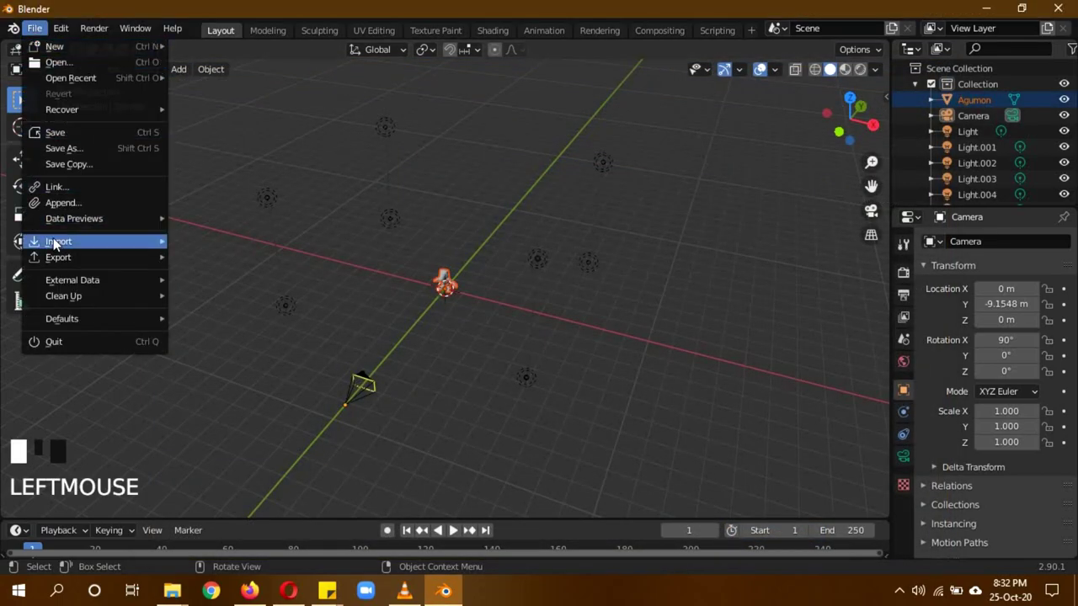
pyautogui.moveTo(124, 245)
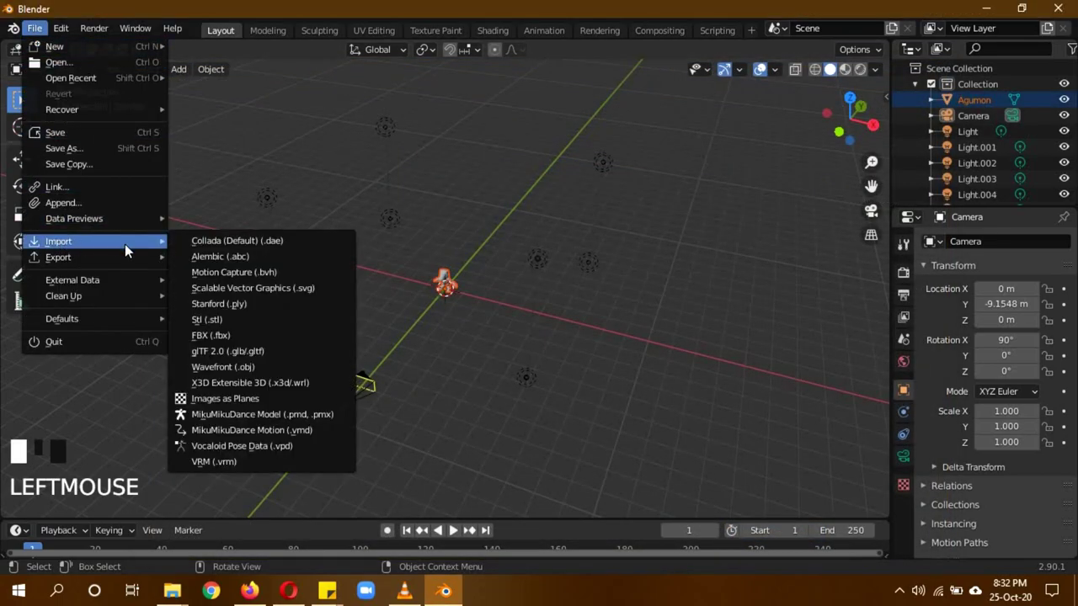
# - Import Greymon.obj from the digimon\Greymon folder and orbit to view it
pyautogui.click(283, 372)
pyautogui.click(389, 101)
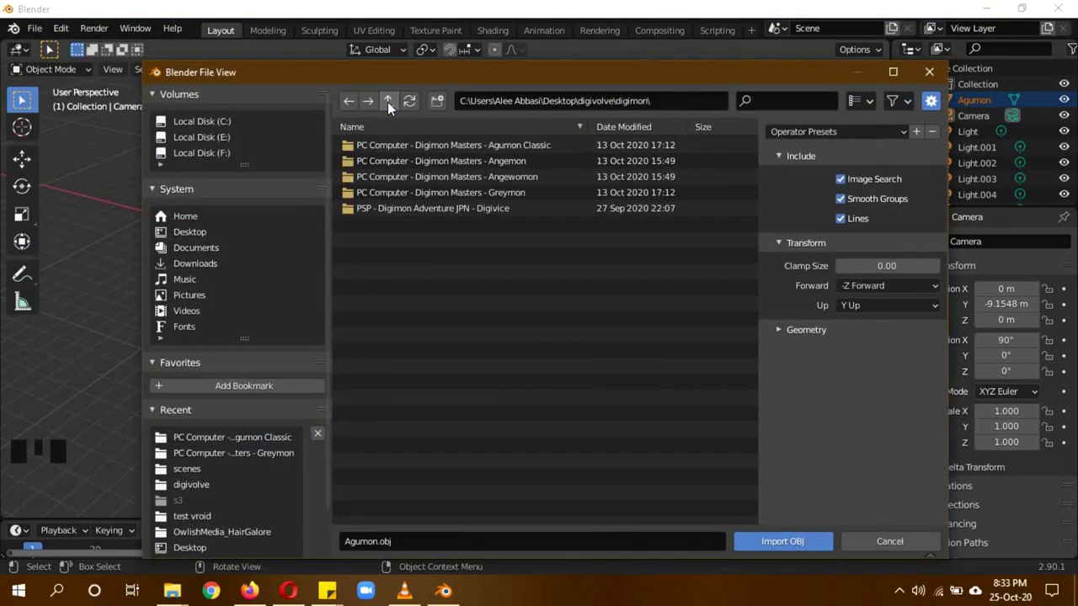
pyautogui.doubleClick(474, 192)
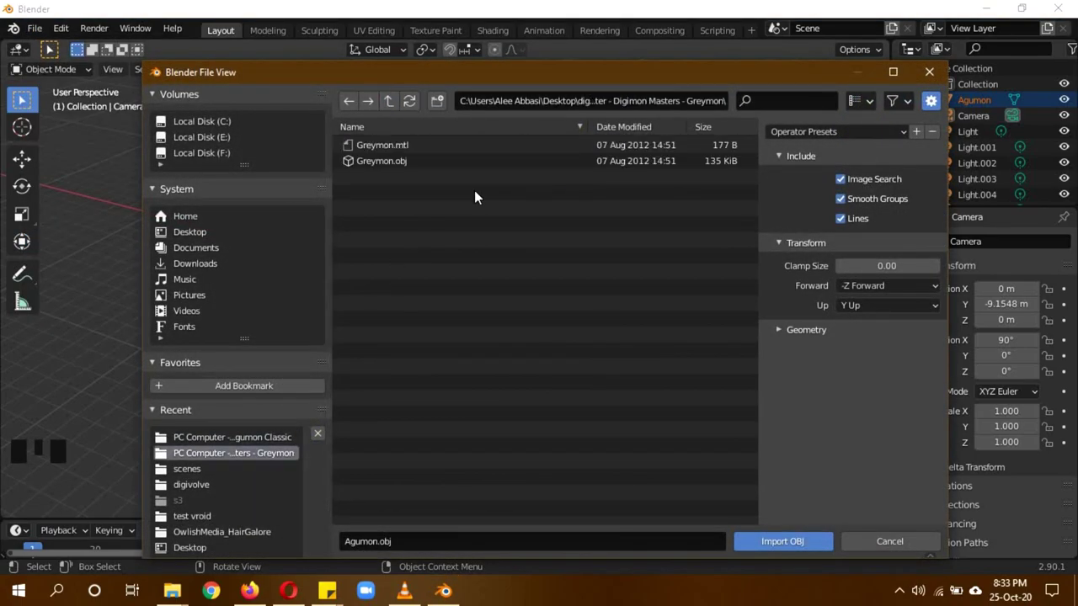
pyautogui.doubleClick(396, 166)
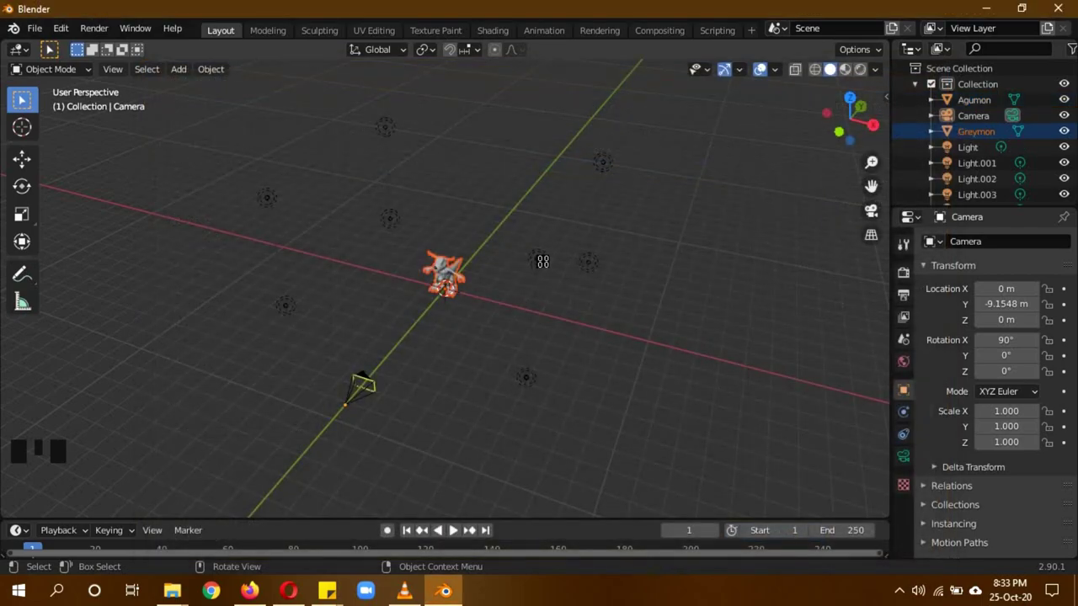
pyautogui.moveTo(637, 142); pyautogui.dragTo(590, 240, button='middle')
pyautogui.scroll(3, 539, 275)
pyautogui.scroll(5, 539, 275)
pyautogui.moveTo(507, 272); pyautogui.dragTo(466, 242, button='middle')
# - Scale Greymon uniformly to 2.032 in wireframe side view, then return to solid camera view
pyautogui.click(469, 243)
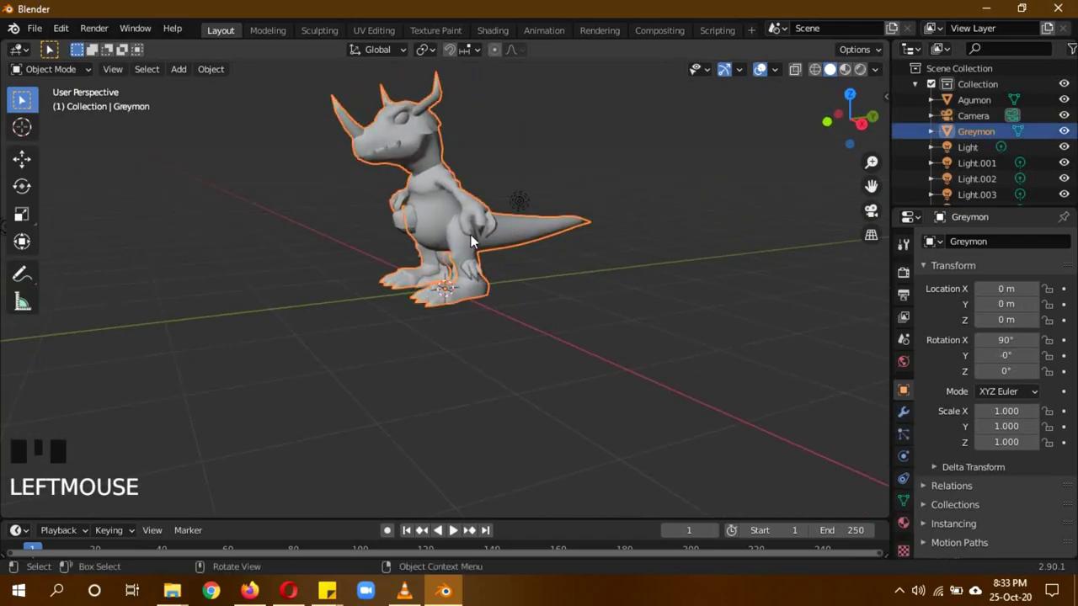
pyautogui.scroll(-5, 581, 238)
pyautogui.moveTo(580, 239); pyautogui.dragTo(548, 244, button='middle')
pyautogui.press('KP_3')
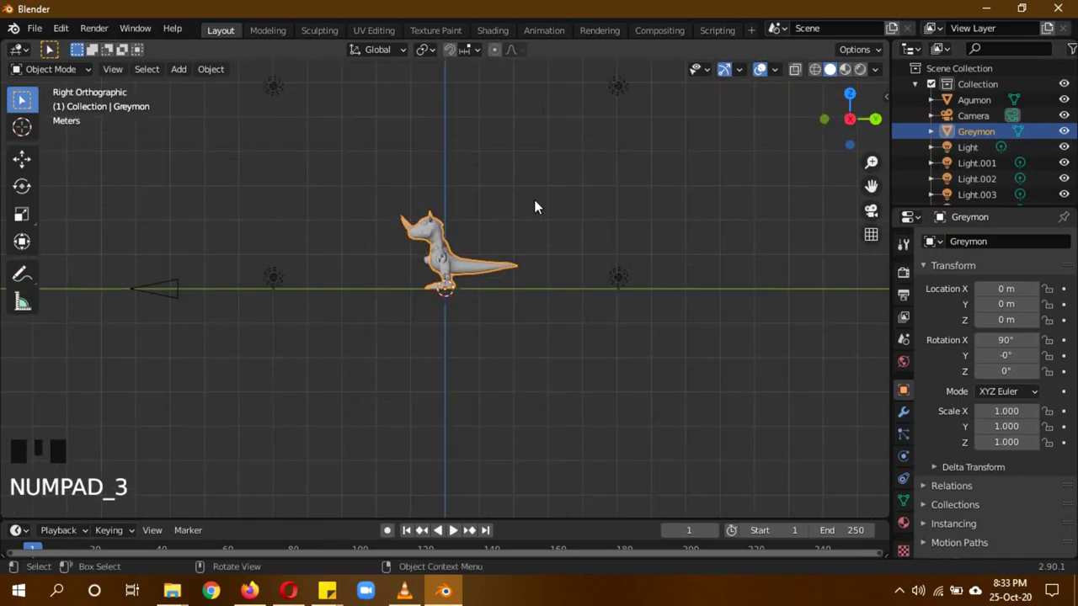
pyautogui.press('z')
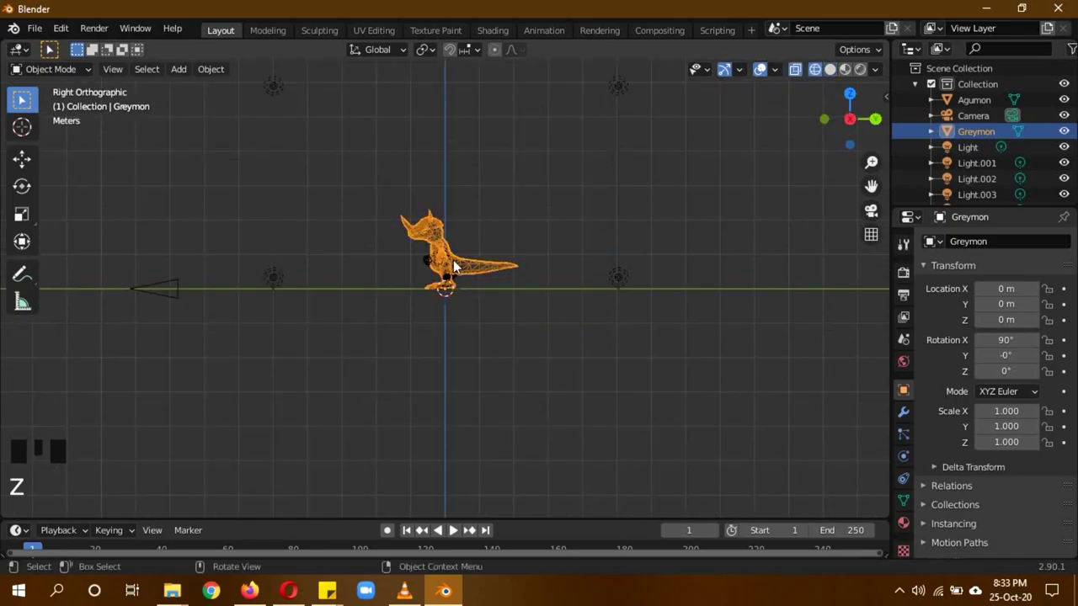
pyautogui.press('s')
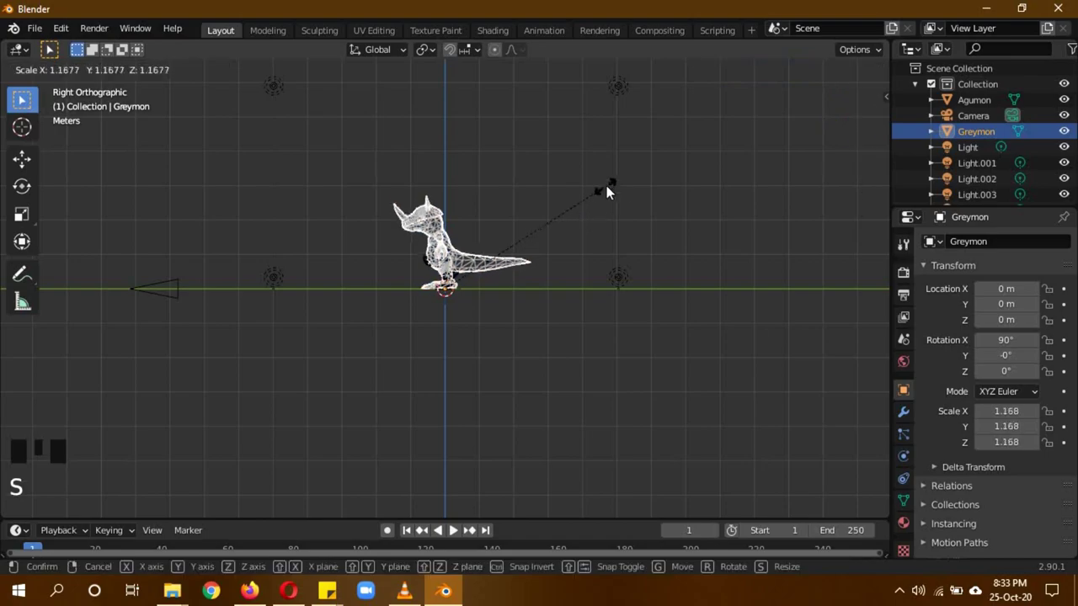
pyautogui.click(737, 143)
pyautogui.moveTo(566, 219); pyautogui.dragTo(593, 355, button='middle')
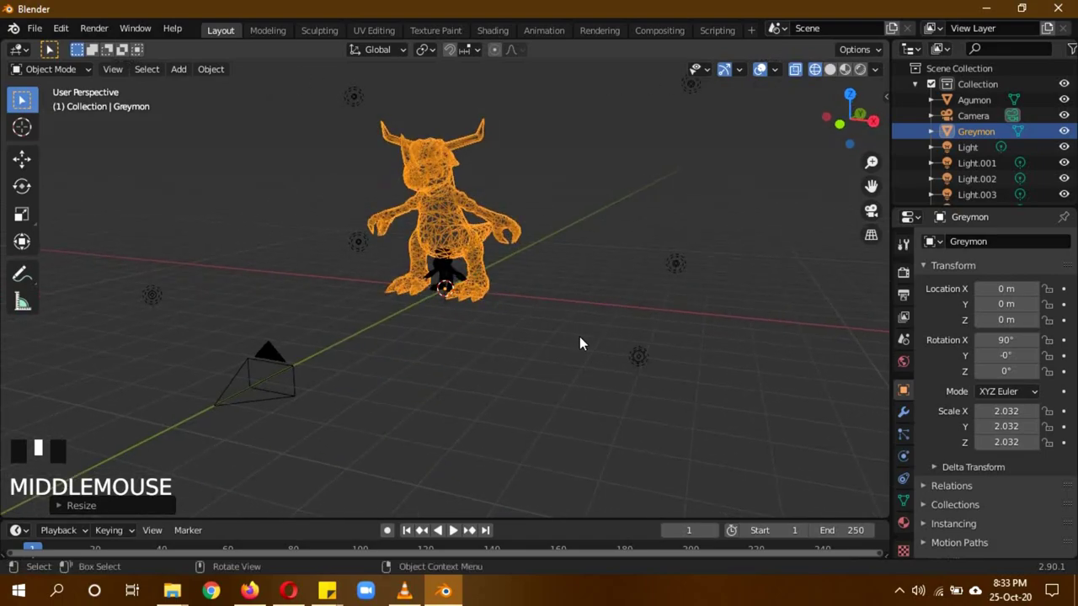
pyautogui.press('a')
pyautogui.press('a')
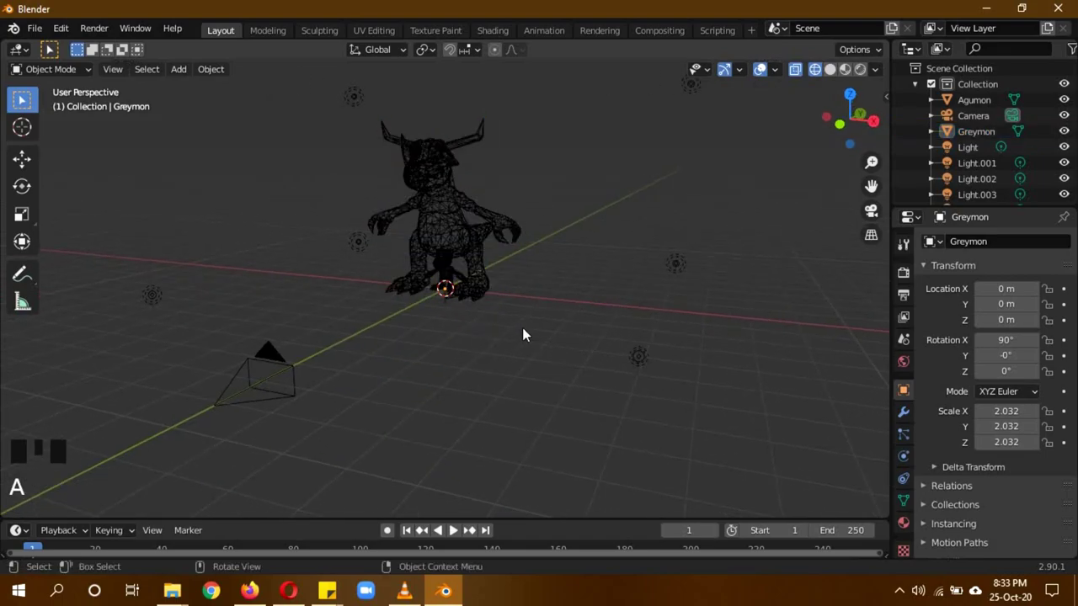
pyautogui.press('z')
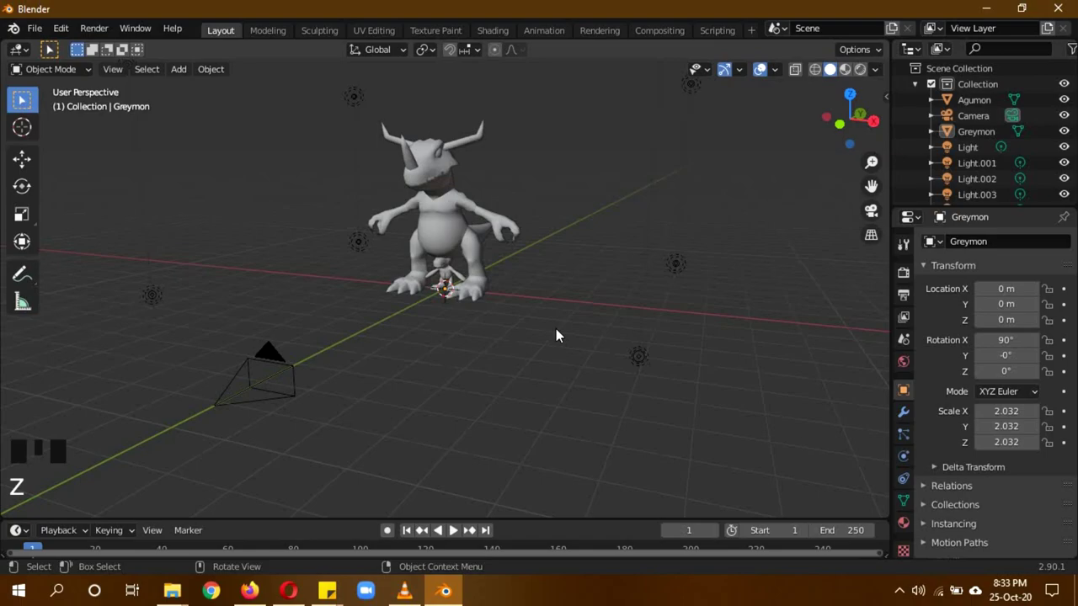
pyautogui.press('KP_0')
# - Raise the camera to Z 1.2 m, hide Greymon in the Outliner, enlarge the timeline, select Agumon
pyautogui.click(666, 381)
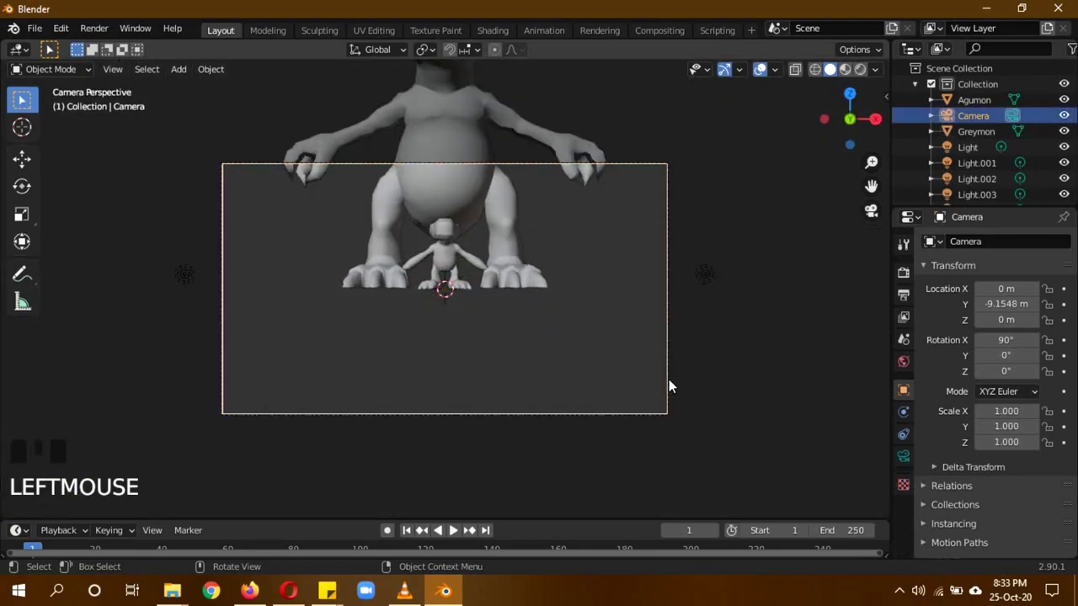
pyautogui.moveTo(1005, 320); pyautogui.dragTo(48, 308)
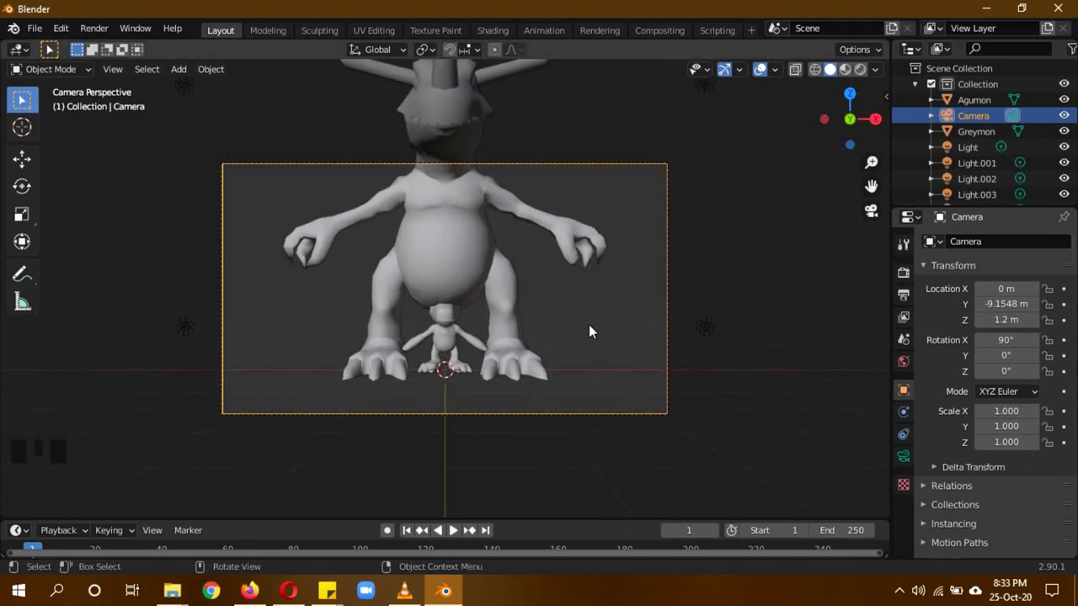
pyautogui.click(1064, 132)
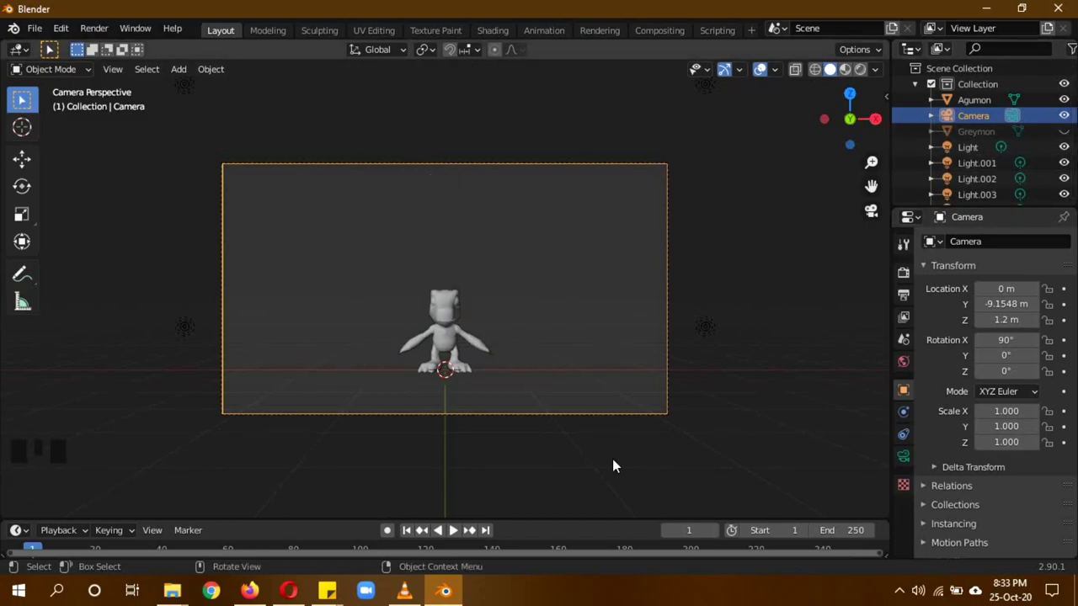
pyautogui.moveTo(591, 520); pyautogui.dragTo(589, 482)
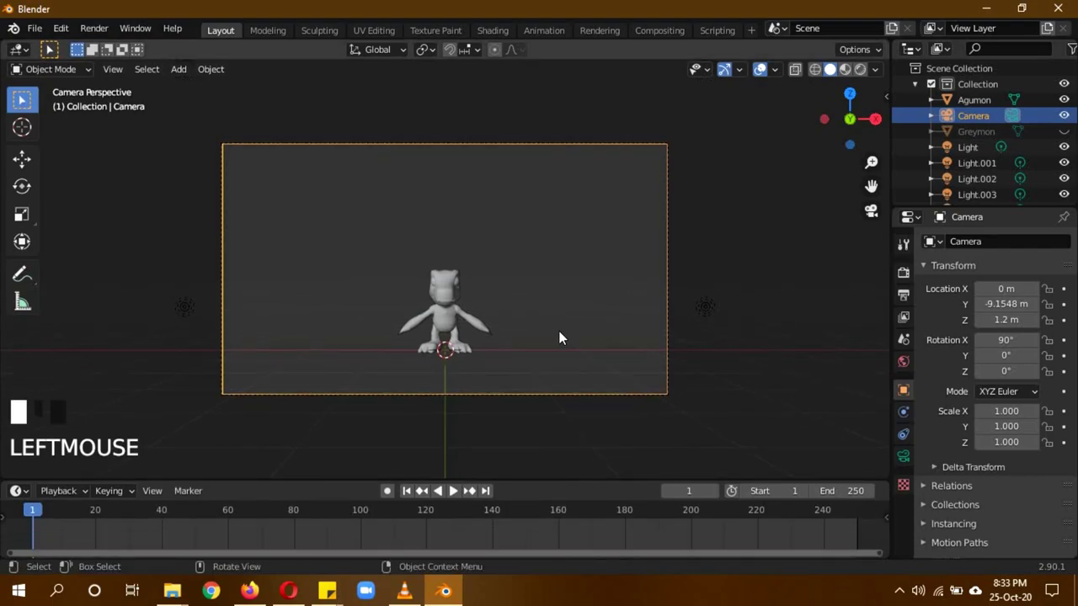
pyautogui.hotkey('alt', 'a')
pyautogui.moveTo(571, 269); pyautogui.dragTo(489, 293, button='middle')
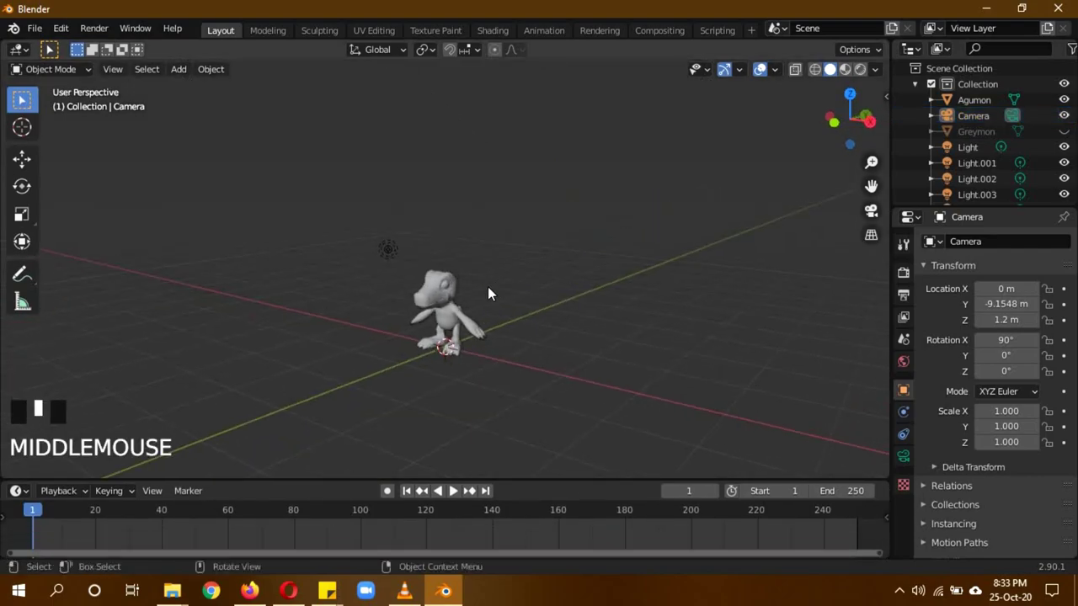
pyautogui.click(447, 295)
pyautogui.scroll(5, 516, 317)
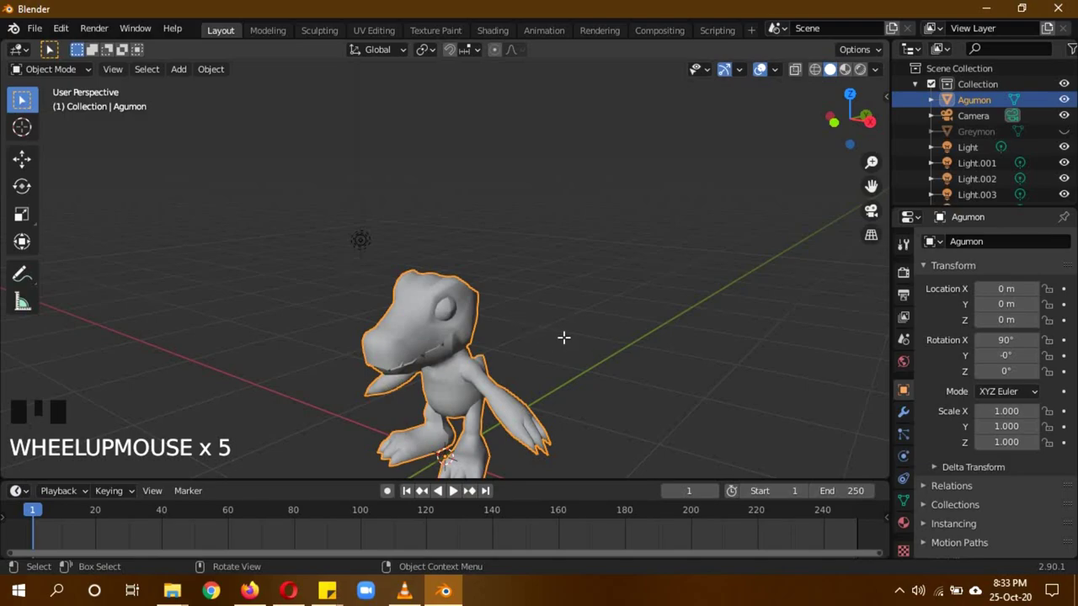
# - Switch the viewport to Rendered shading and reselect Agumon
pyautogui.press('Tab')
pyautogui.press('z')
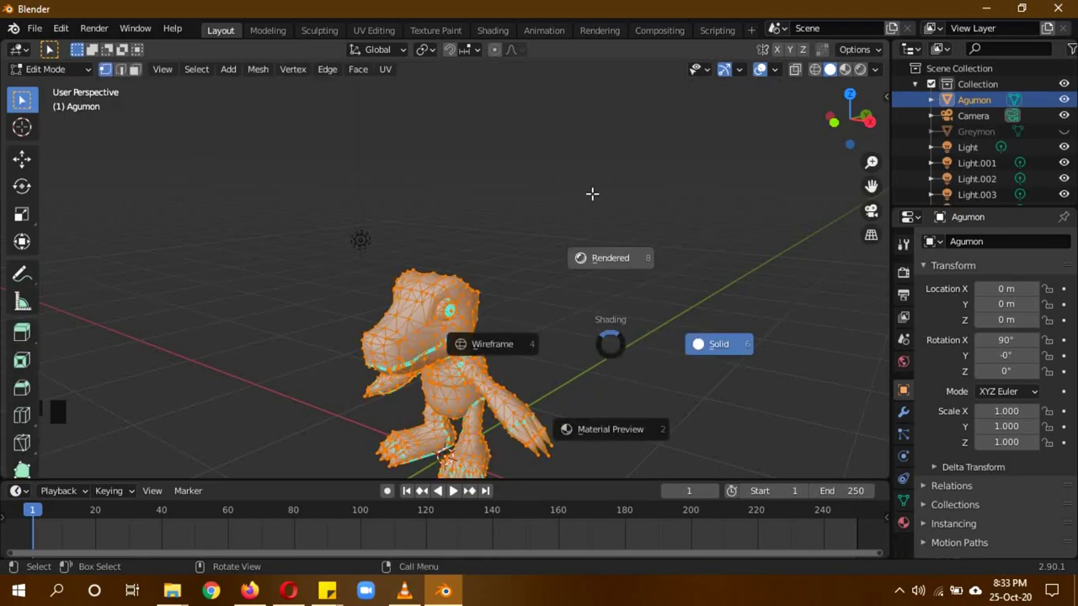
pyautogui.click(608, 246)
pyautogui.press('Tab')
pyautogui.moveTo(626, 258); pyautogui.dragTo(597, 244, button='middle')
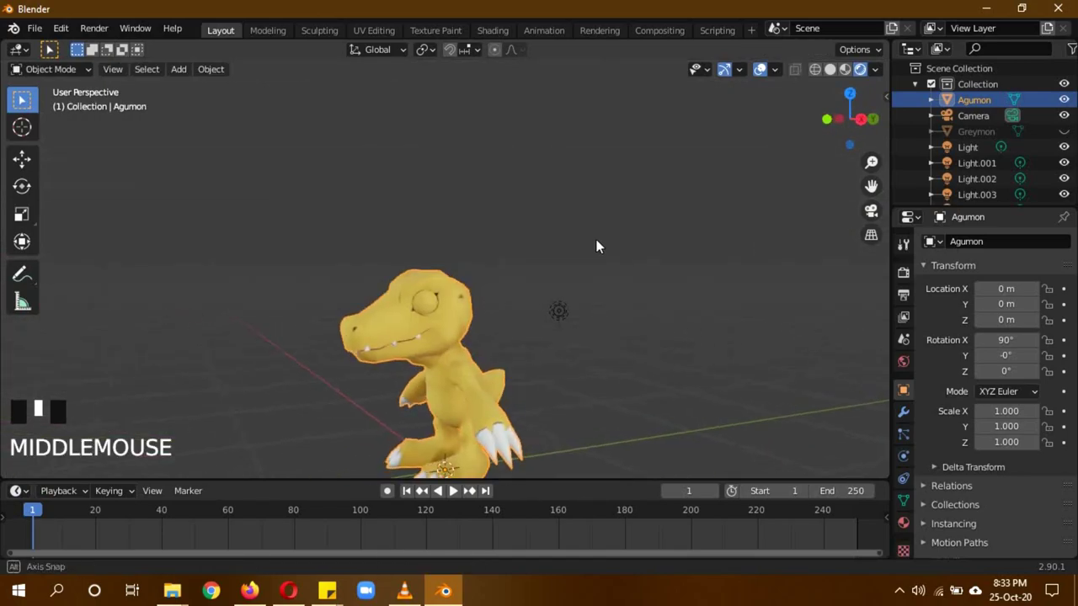
pyautogui.click(484, 295)
# - Select a linked part of Agumon's mesh, shrink it slightly, and zoom out in Object Mode
pyautogui.press('Tab')
pyautogui.press('Tab')
pyautogui.press('Tab')
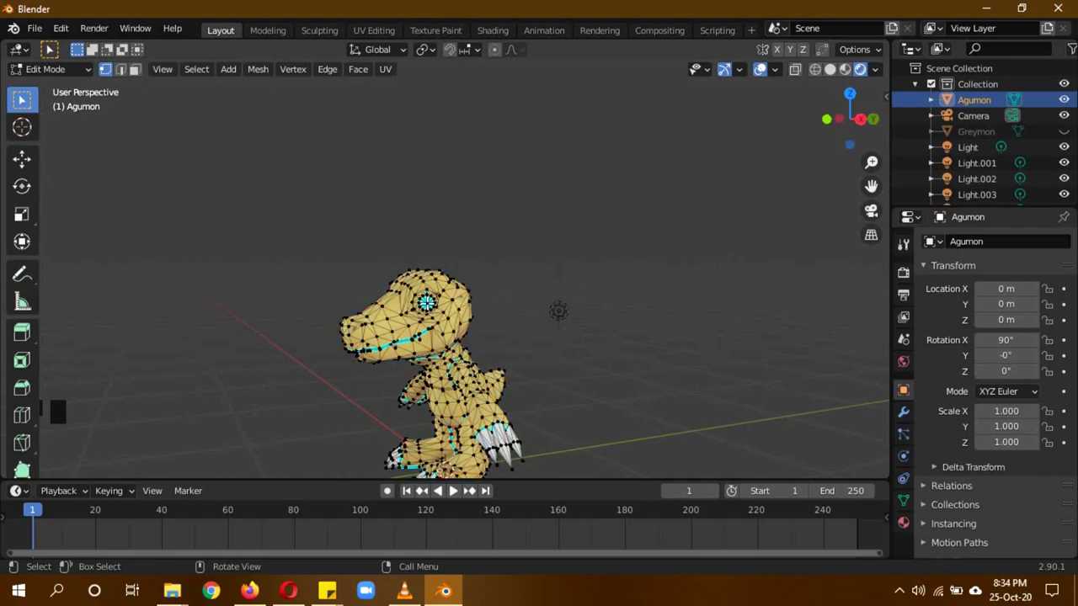
pyautogui.press('l')
pyautogui.moveTo(426, 303)
pyautogui.mouseDown(button='middle')
pyautogui.moveTo(548, 366)
pyautogui.moveTo(446, 307)
pyautogui.mouseUp(button='middle')
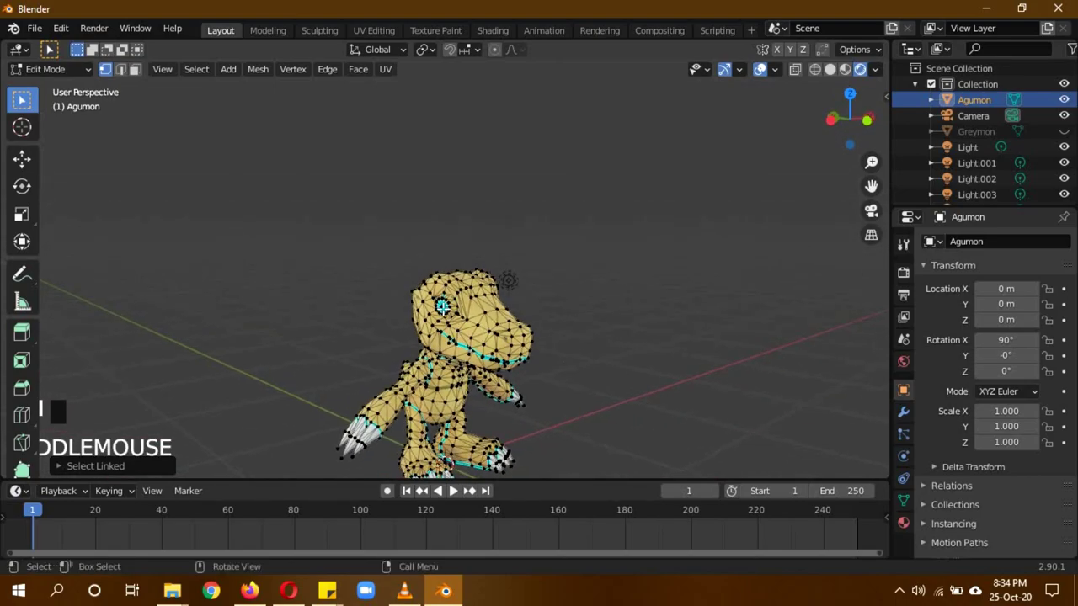
pyautogui.moveTo(565, 305); pyautogui.dragTo(605, 321, button='middle')
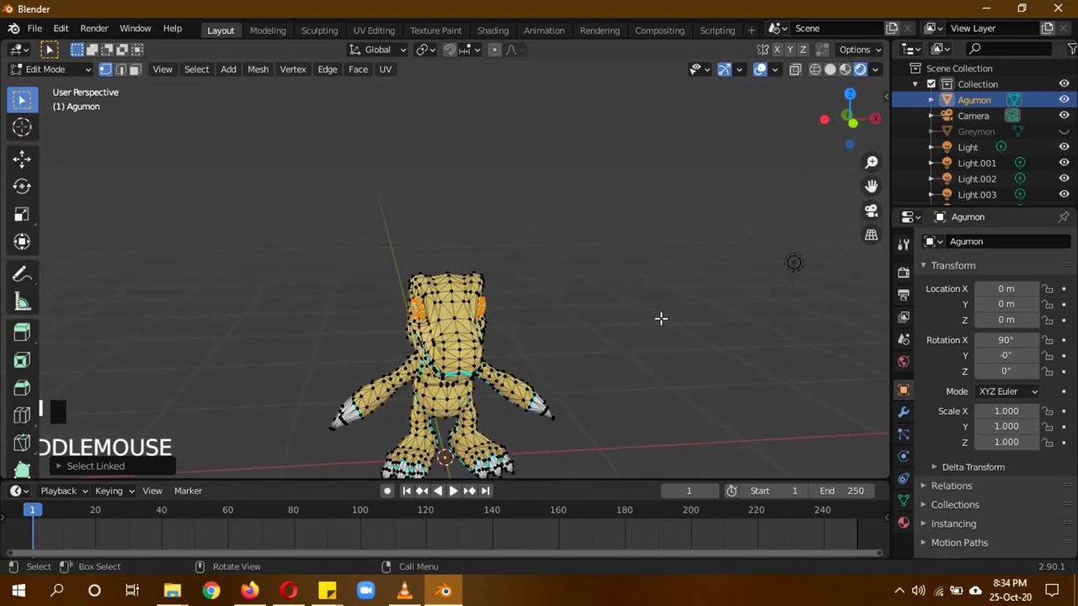
pyautogui.press('s')
pyautogui.click(599, 313)
pyautogui.press('Tab')
pyautogui.moveTo(686, 317); pyautogui.dragTo(633, 295, button='middle')
pyautogui.scroll(-3, 587, 296)
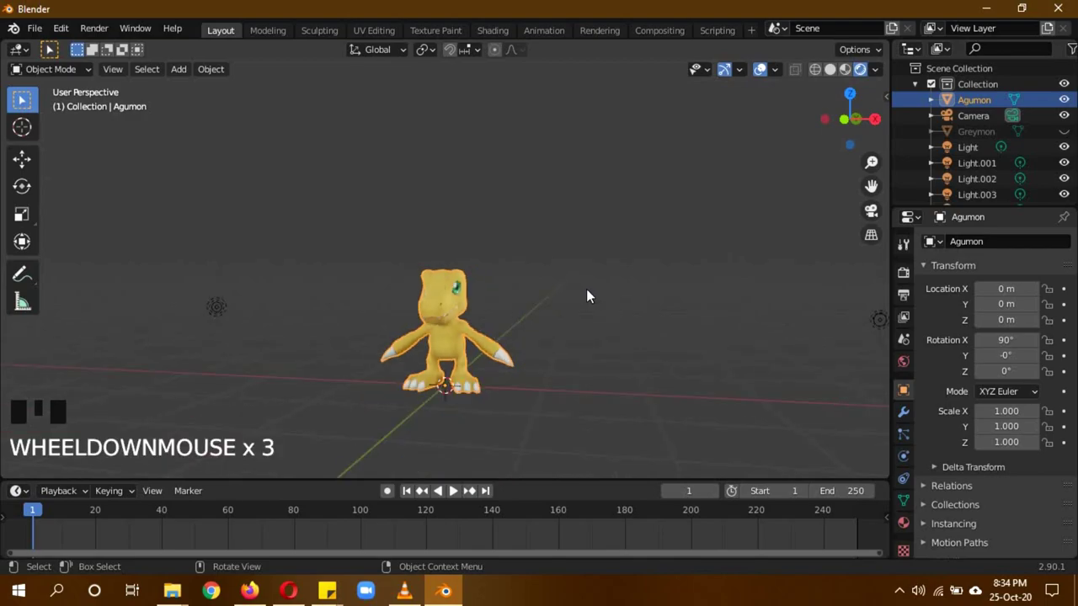
pyautogui.scroll(-2, 565, 323)
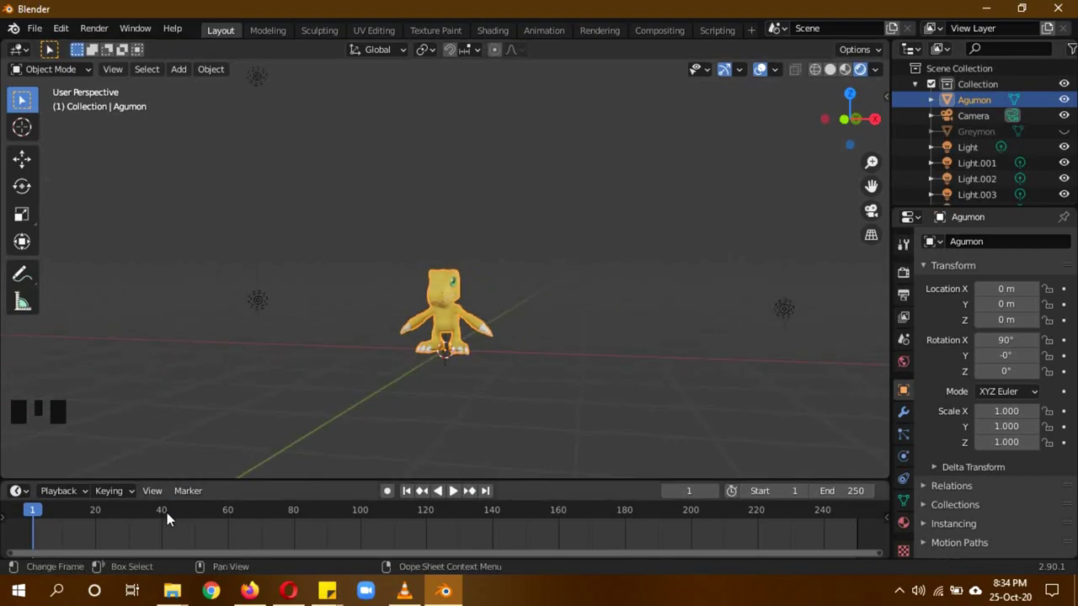
# - Play the digivolution preview to the glowing ring at 00:02, rewind to 00:00, return to Blender
pyautogui.hotkey('alt', 'Tab')
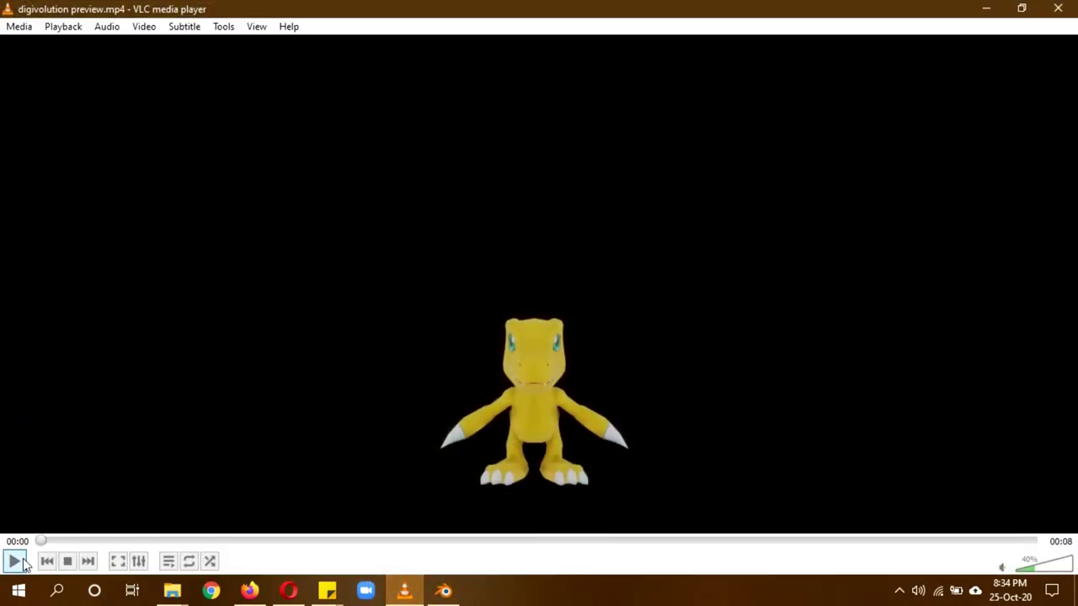
pyautogui.click(15, 562)
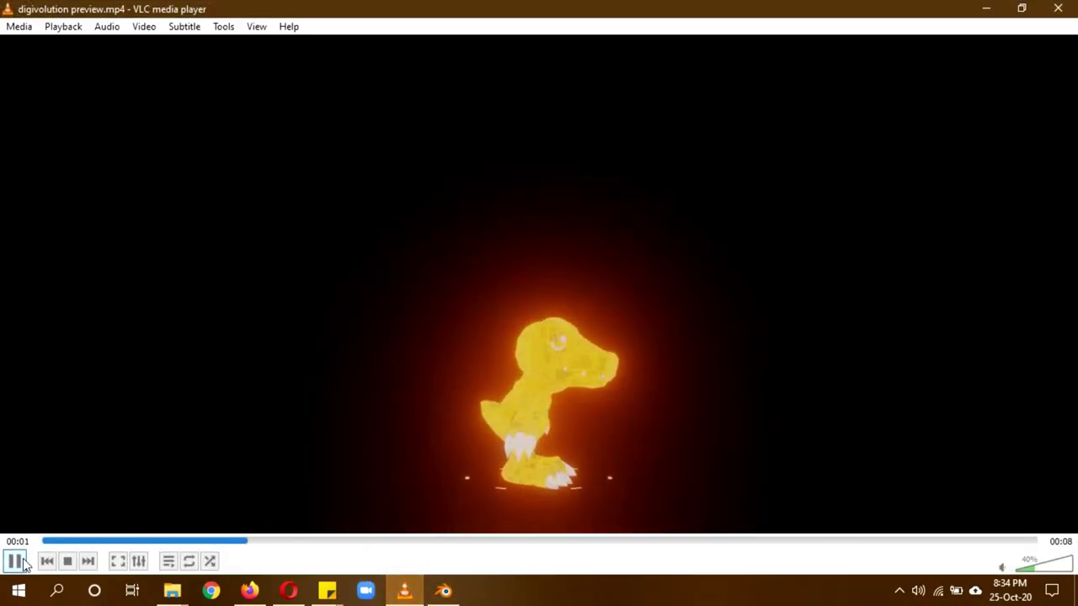
pyautogui.click(15, 562)
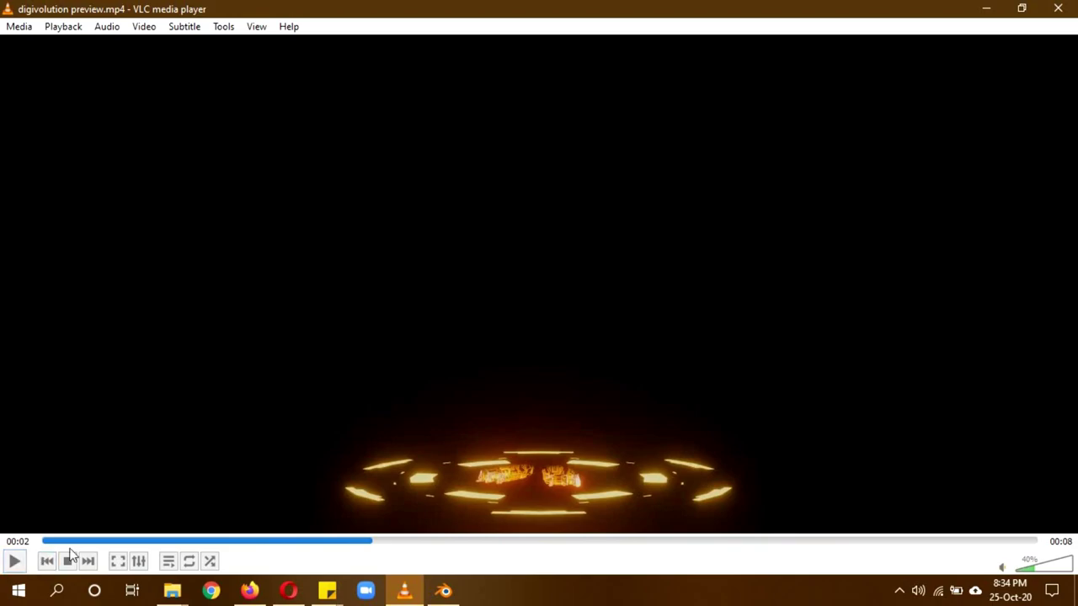
pyautogui.moveTo(378, 545); pyautogui.dragTo(38, 542)
pyautogui.click(443, 591)
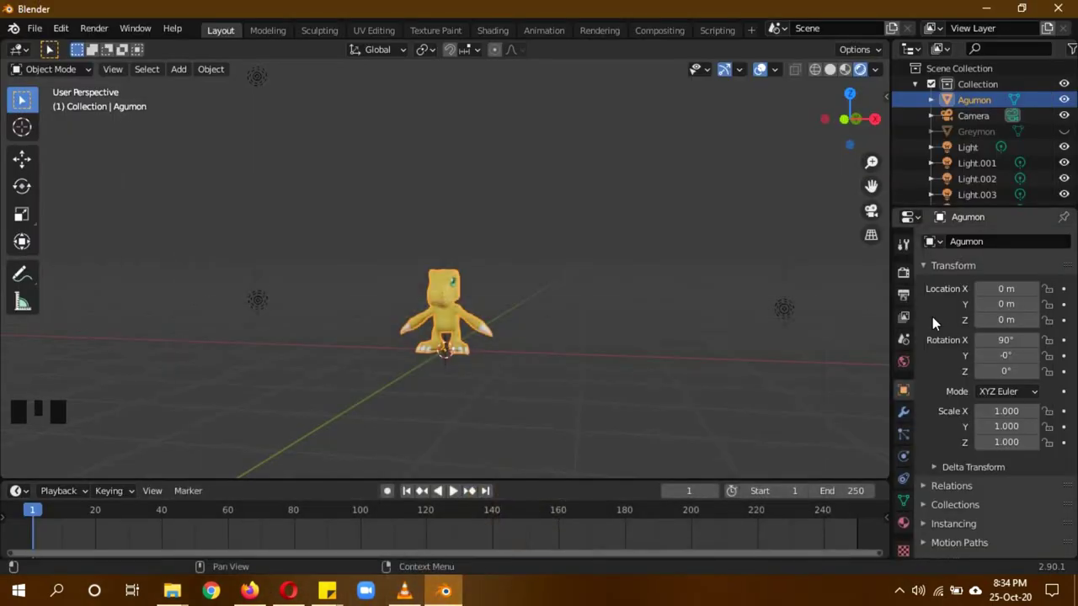
# - Enable Bloom in the render settings and set the world background colour to black
pyautogui.click(903, 272)
pyautogui.click(935, 368)
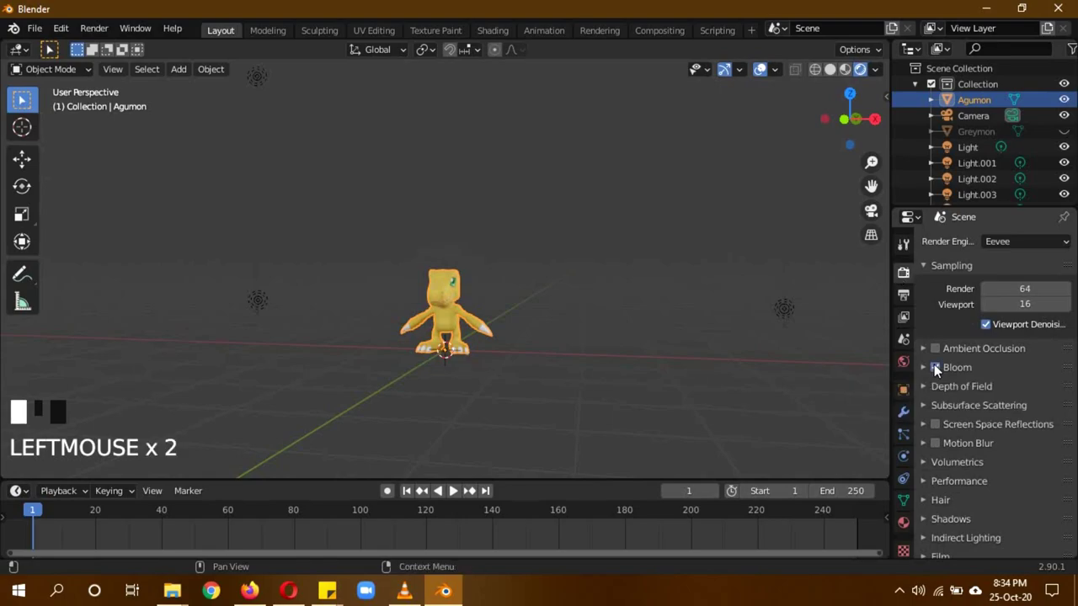
pyautogui.click(903, 362)
pyautogui.click(1026, 347)
pyautogui.moveTo(1049, 225); pyautogui.dragTo(1044, 305)
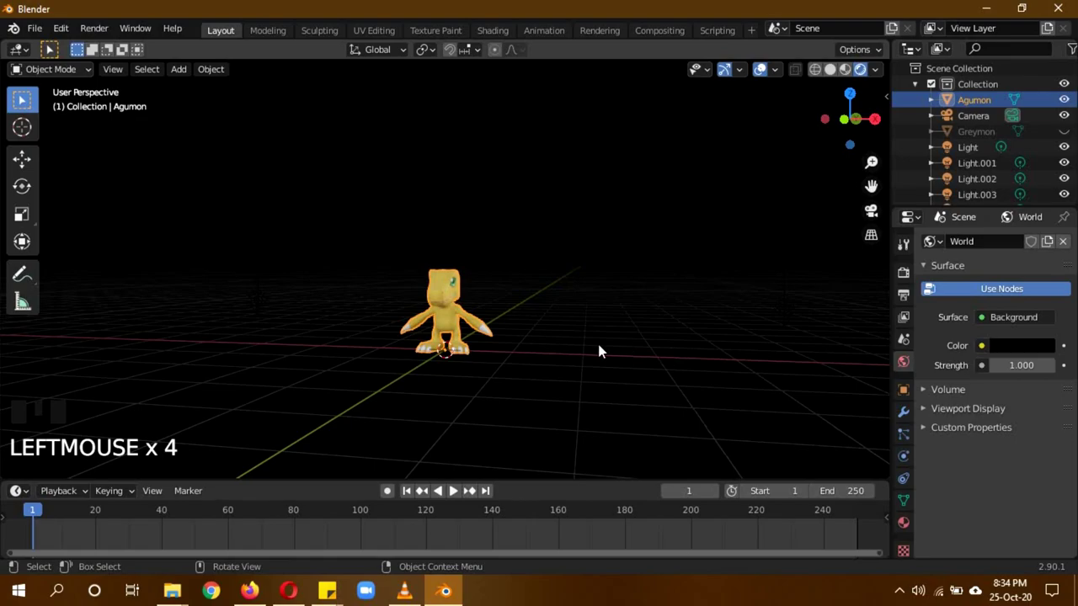
# - Return the viewport to solid shading and show the output resolution and frame range
pyautogui.press('z')
pyautogui.click(903, 274)
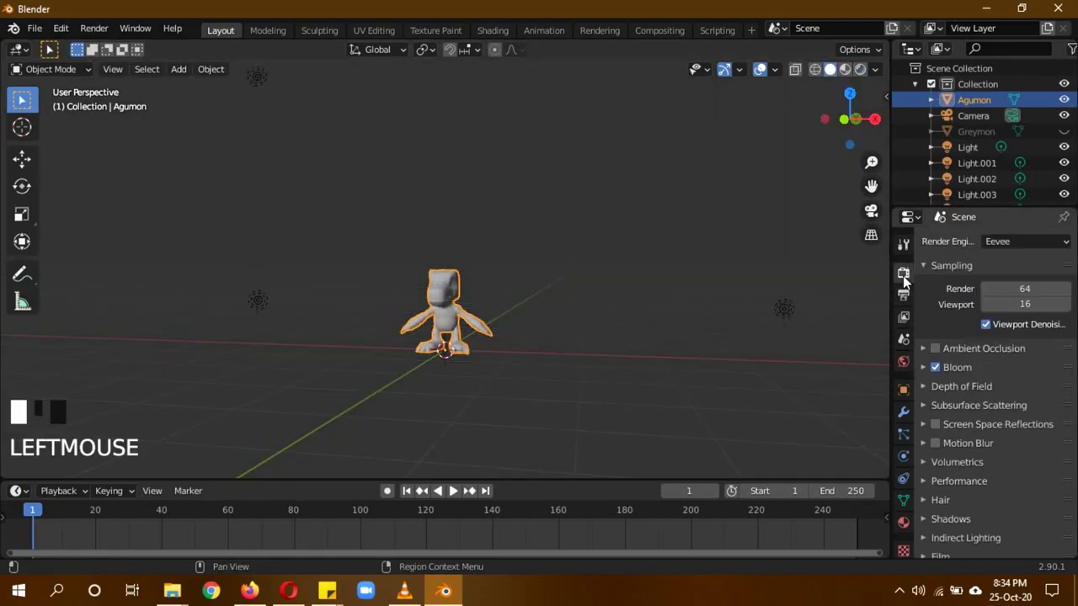
pyautogui.click(903, 298)
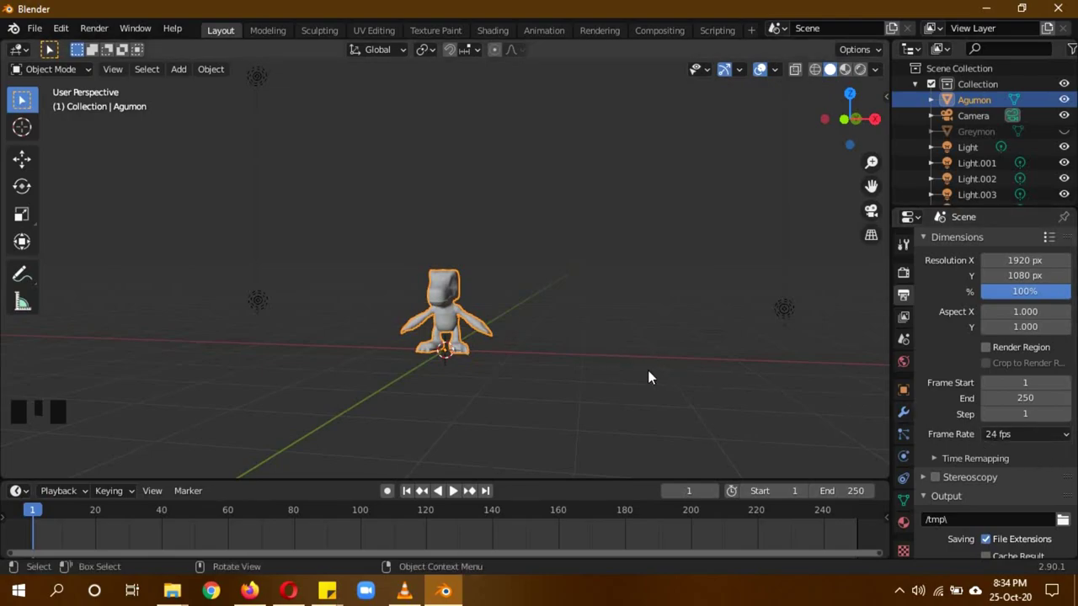
# - View through the scene camera and keyframe Agumon's rotation at frame 1
pyautogui.press('KP_0')
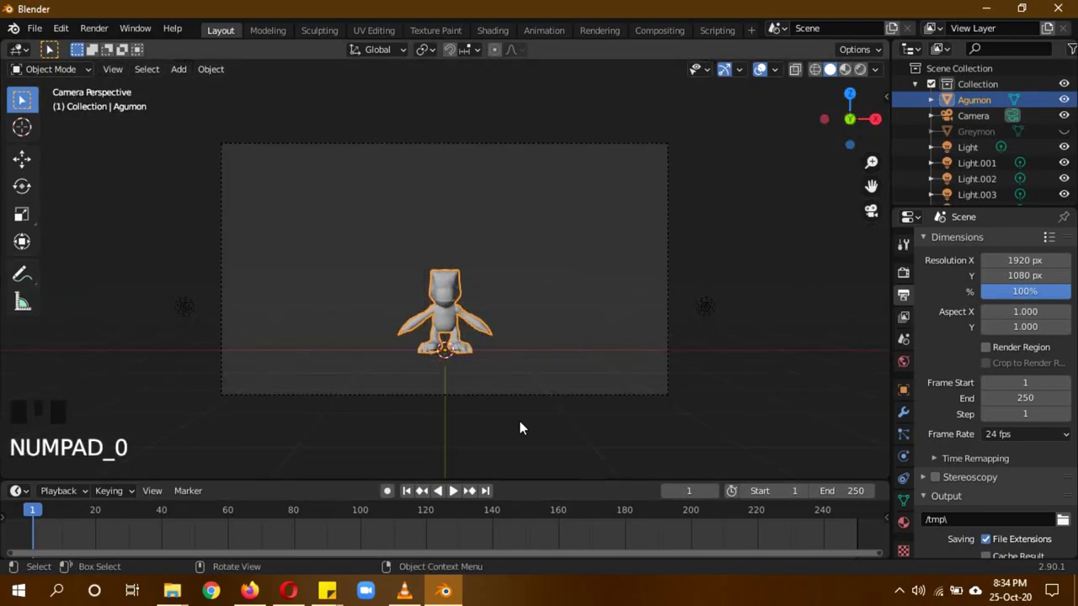
pyautogui.click(903, 389)
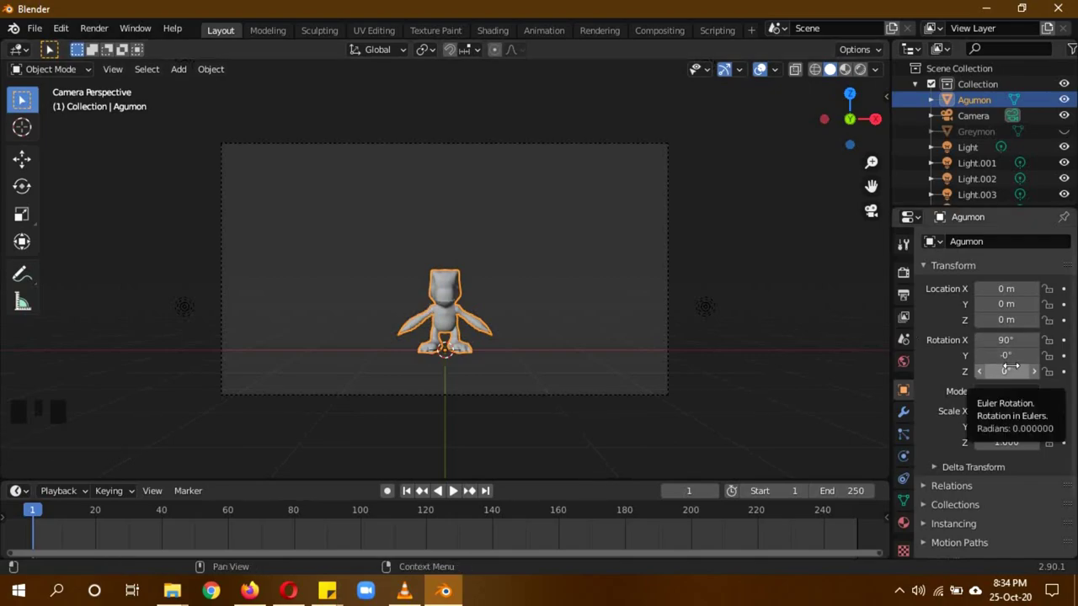
pyautogui.press('i')
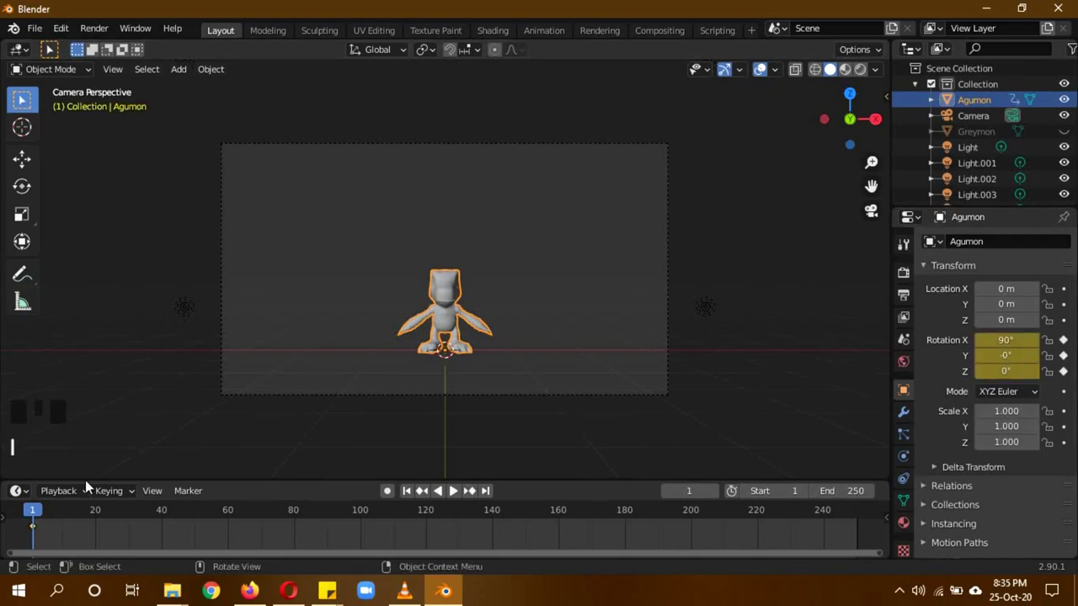
# - At frame 48, set Agumon's Z rotation to 720°, keyframe it, and scrub to preview
pyautogui.moveTo(31, 517); pyautogui.dragTo(184, 516)
pyautogui.doubleClick(685, 490)
pyautogui.write('48')
pyautogui.press('Return')
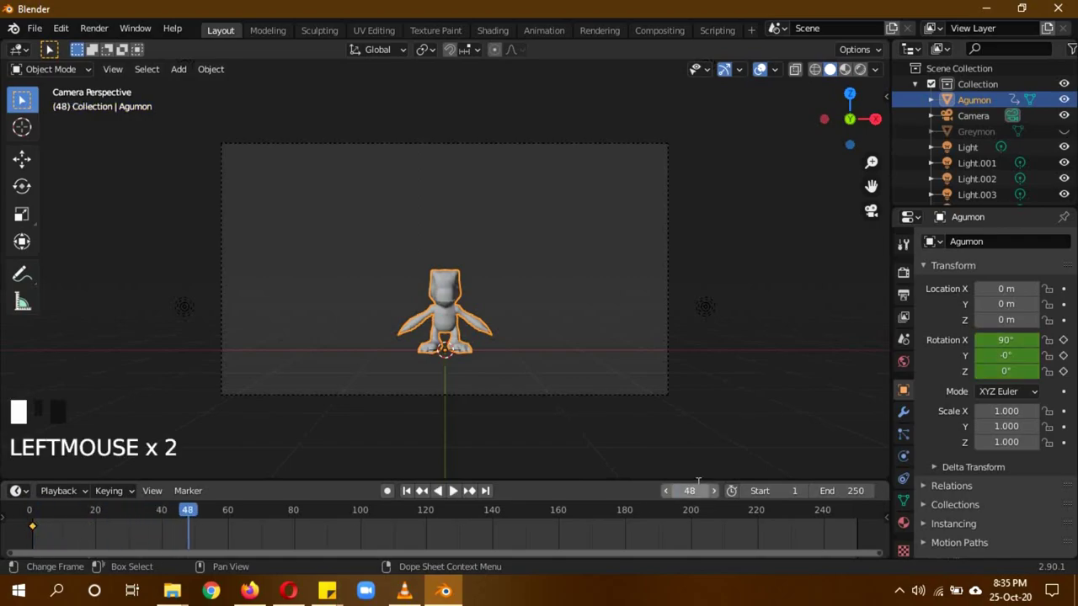
pyautogui.click(1010, 372)
pyautogui.write('720')
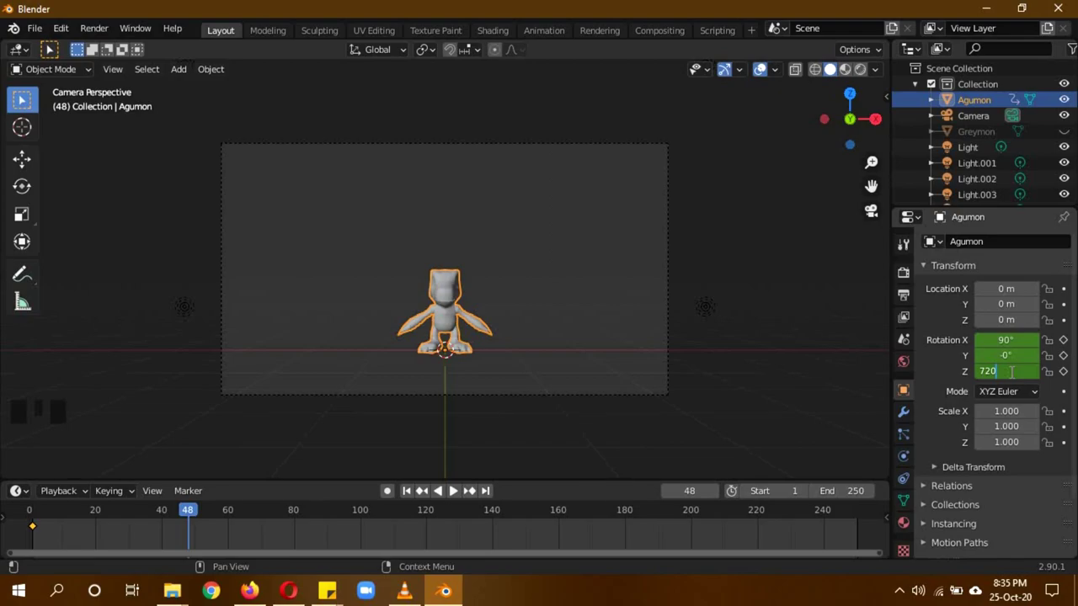
pyautogui.press('Return')
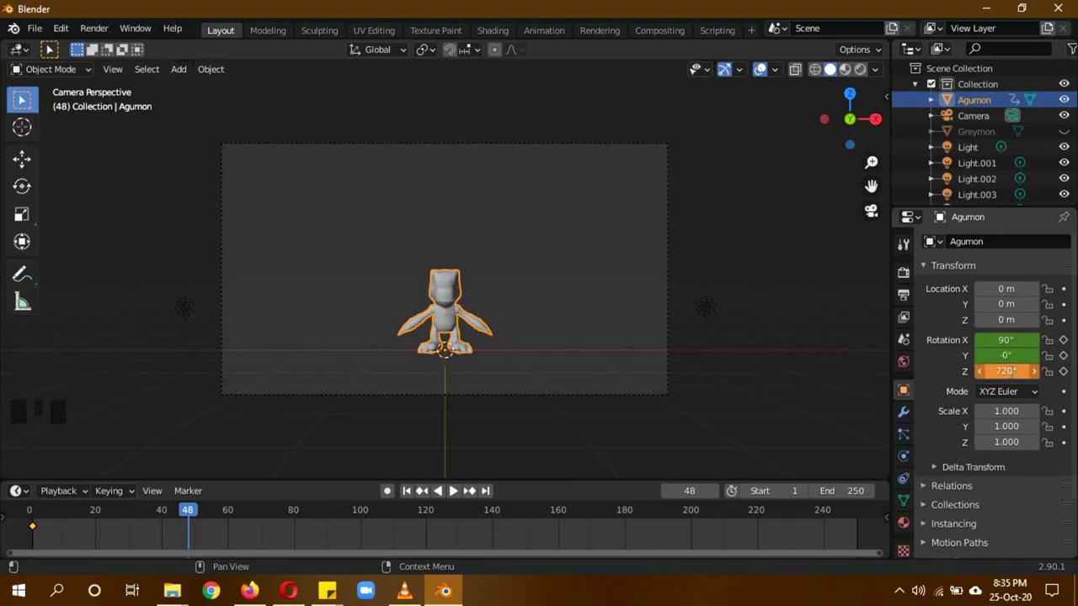
pyautogui.press('i')
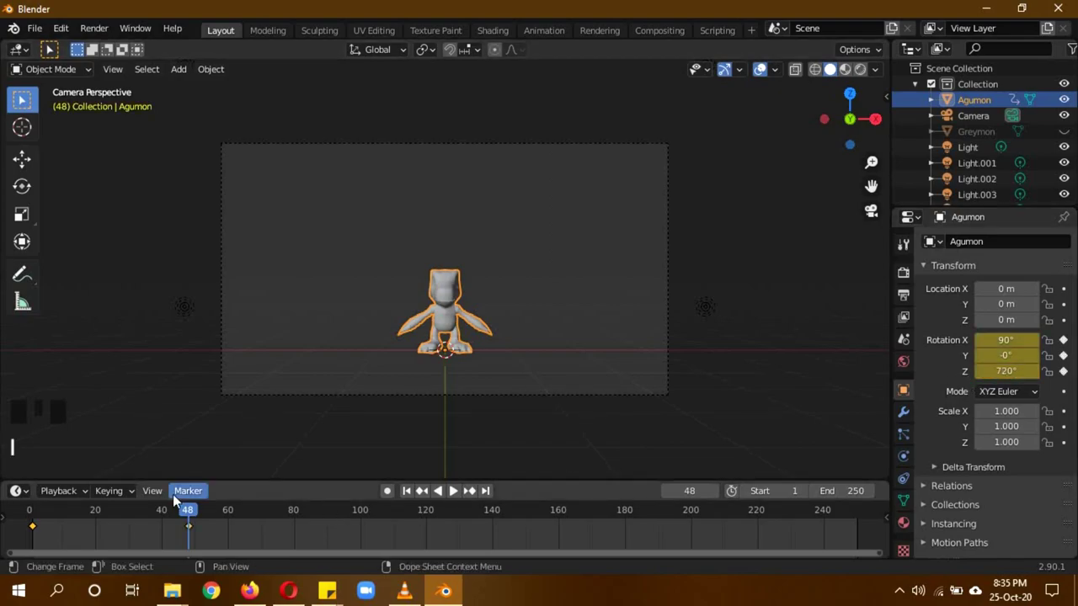
pyautogui.moveTo(185, 516)
pyautogui.mouseDown()
pyautogui.moveTo(32, 522)
pyautogui.moveTo(188, 517)
pyautogui.mouseUp()
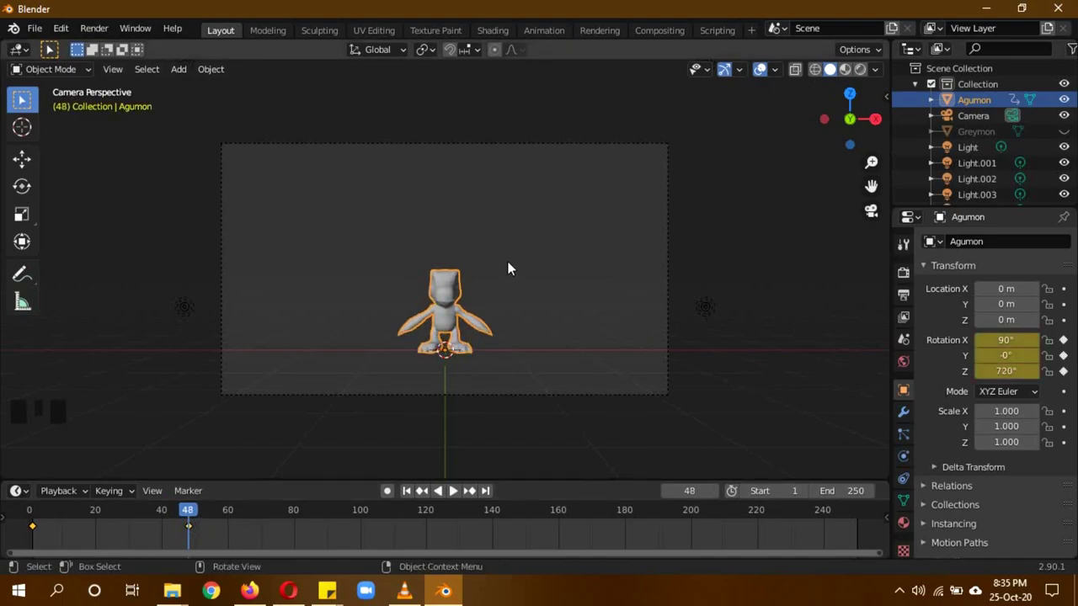
# - Unhide and select Greymon, then keyframe its rotation at frame 48
pyautogui.click(1063, 131)
pyautogui.click(969, 133)
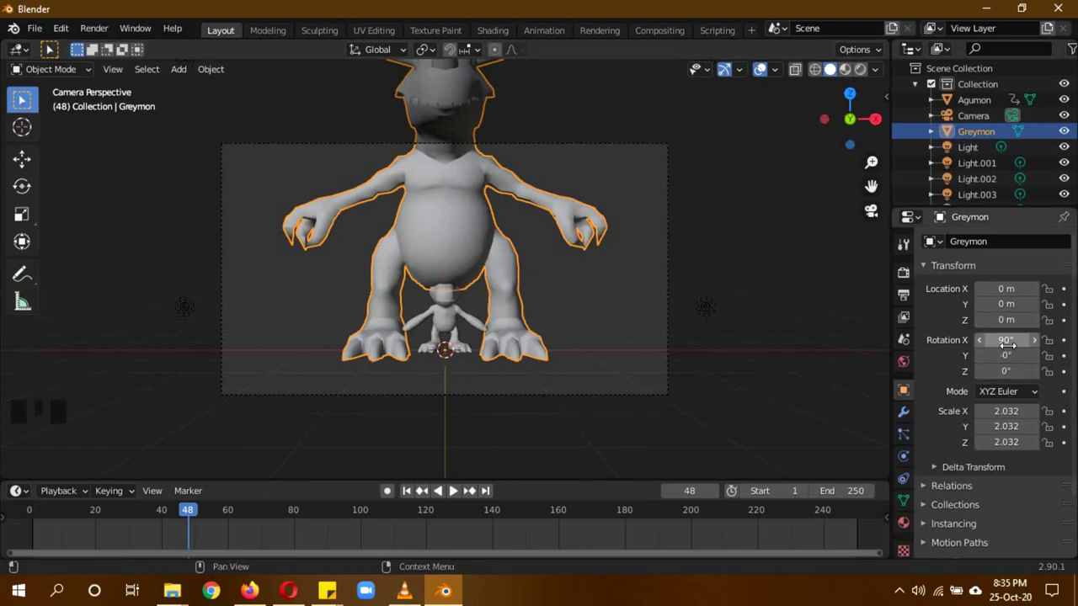
pyautogui.press('i')
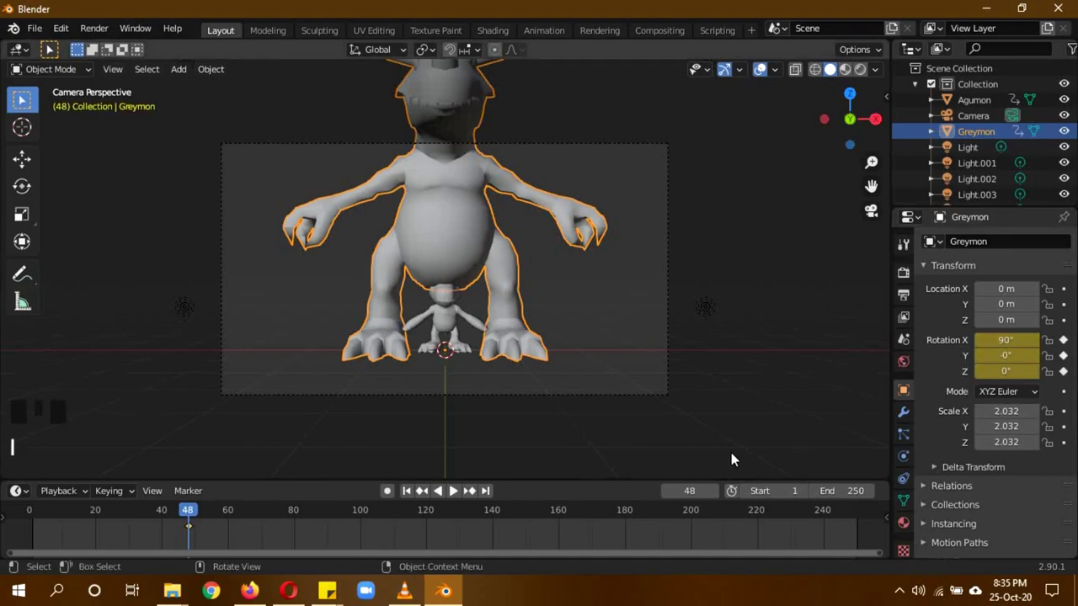
# - Keyframe Greymon's Z rotation at 360° on frame 72 and play back the spin
pyautogui.click(695, 491)
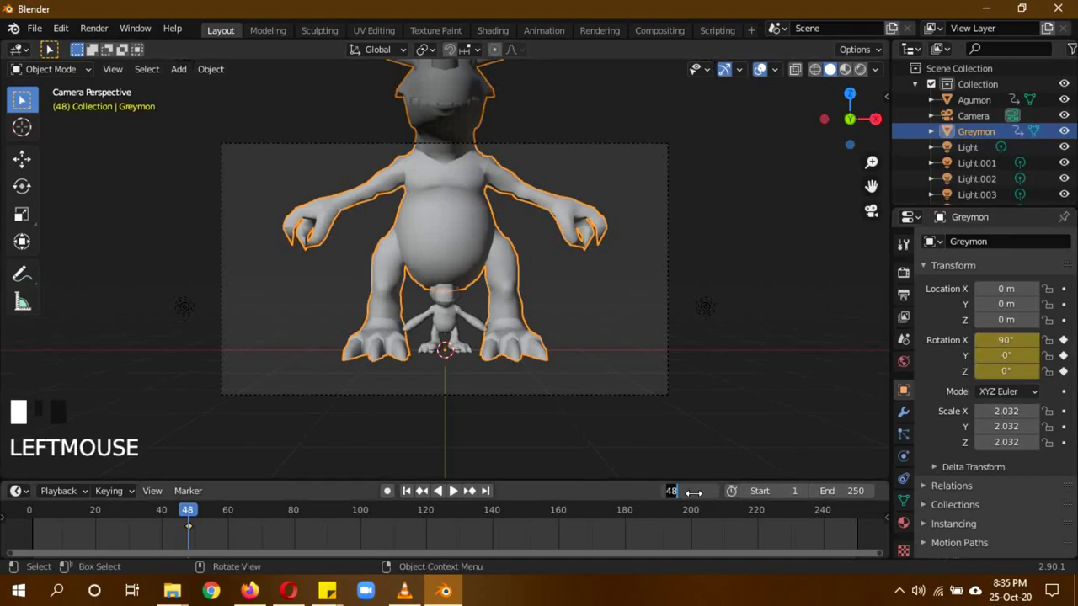
pyautogui.write('72')
pyautogui.press('Return')
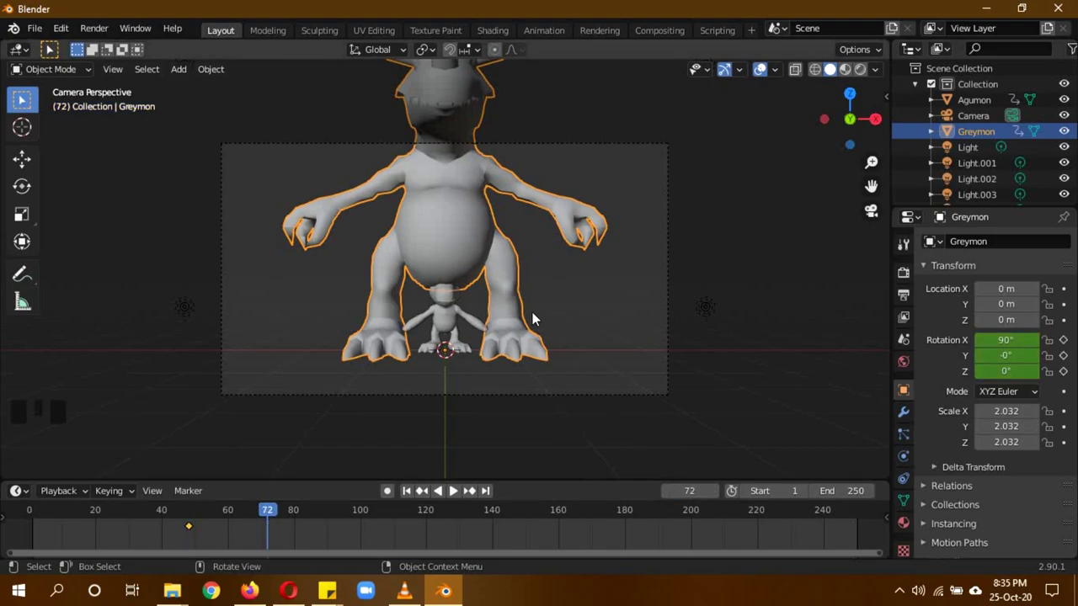
pyautogui.click(1005, 371)
pyautogui.write('360')
pyautogui.press('Return')
pyautogui.press('i')
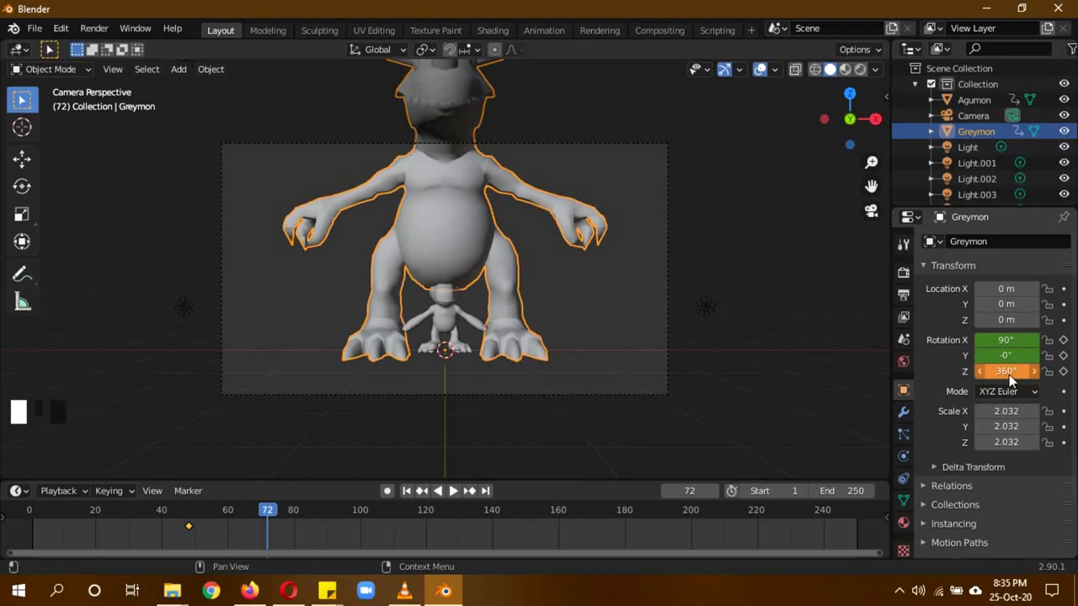
pyautogui.press('i')
pyautogui.moveTo(275, 515); pyautogui.dragTo(269, 548)
pyautogui.press('space')
# - Advance 12 frames to frame 84 and keyframe Greymon's Z rotation at 410°
pyautogui.click(689, 492)
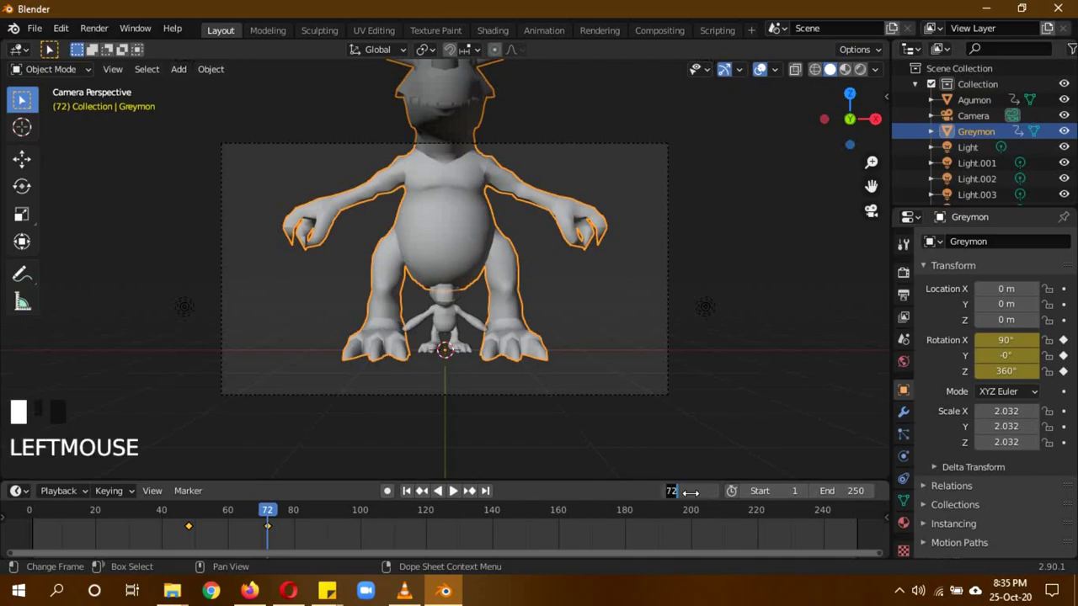
pyautogui.click(691, 494)
pyautogui.write('+12')
pyautogui.press('Return')
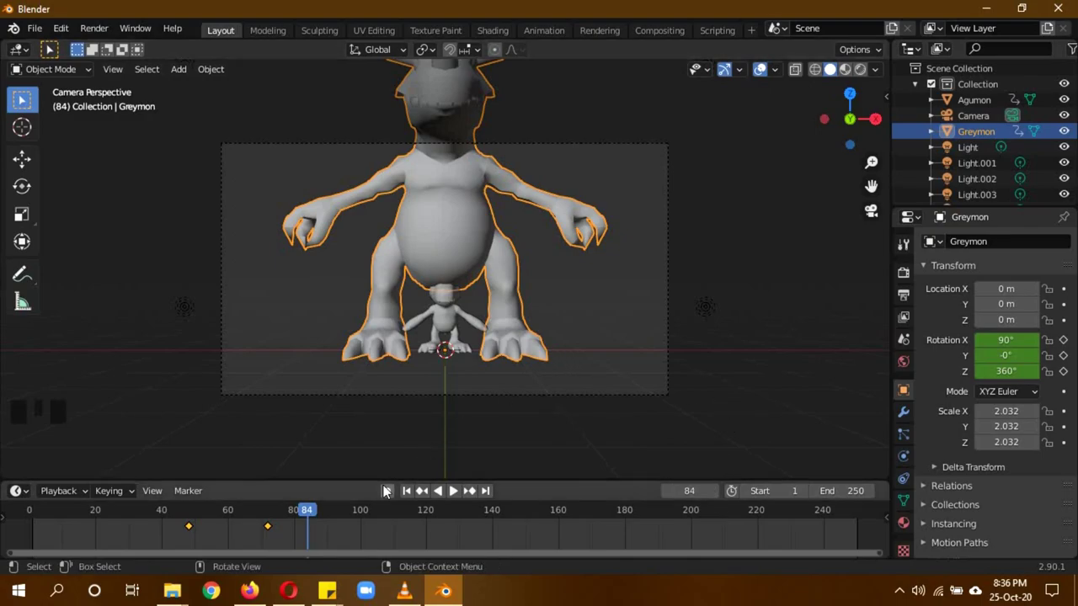
pyautogui.moveTo(1011, 371); pyautogui.dragTo(322, 344)
pyautogui.click(1010, 372)
pyautogui.write('410')
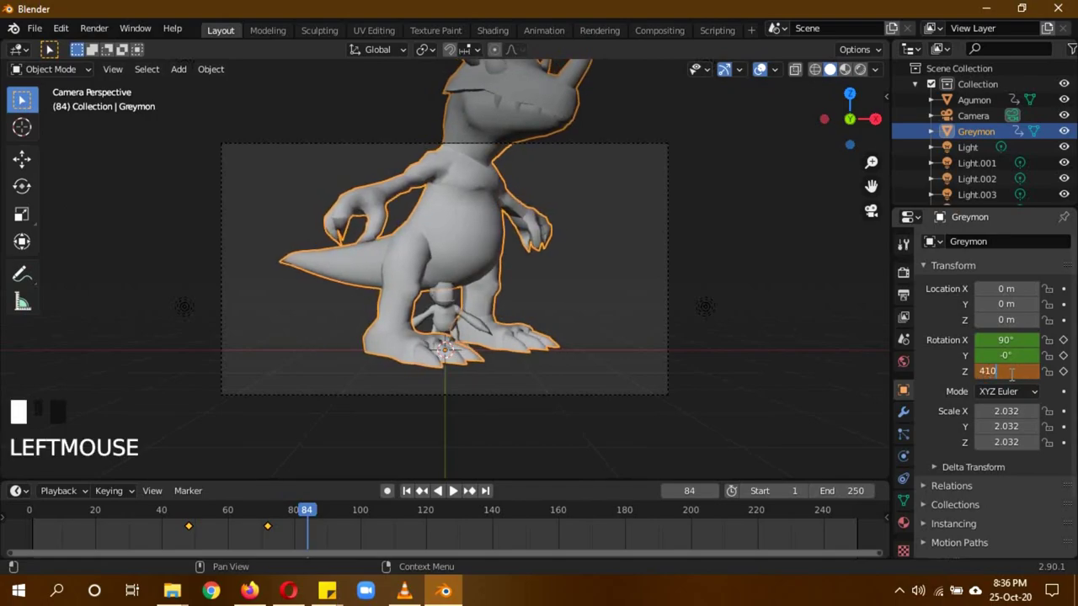
pyautogui.press('Return')
pyautogui.press('i')
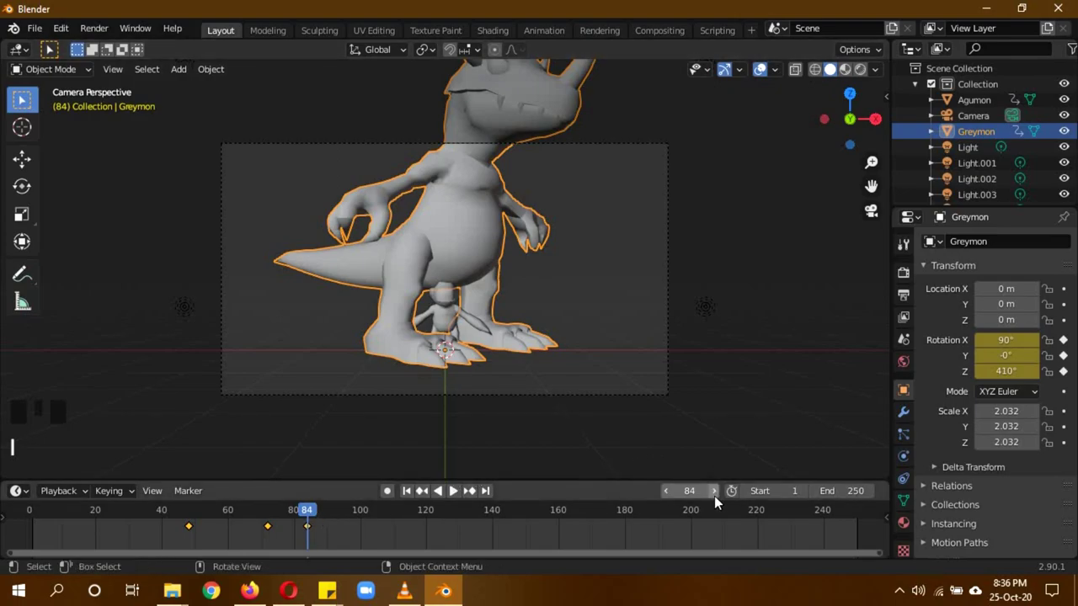
# - Move to frame 96 and set 96 as the animation's end frame
pyautogui.click(689, 492)
pyautogui.click(690, 493)
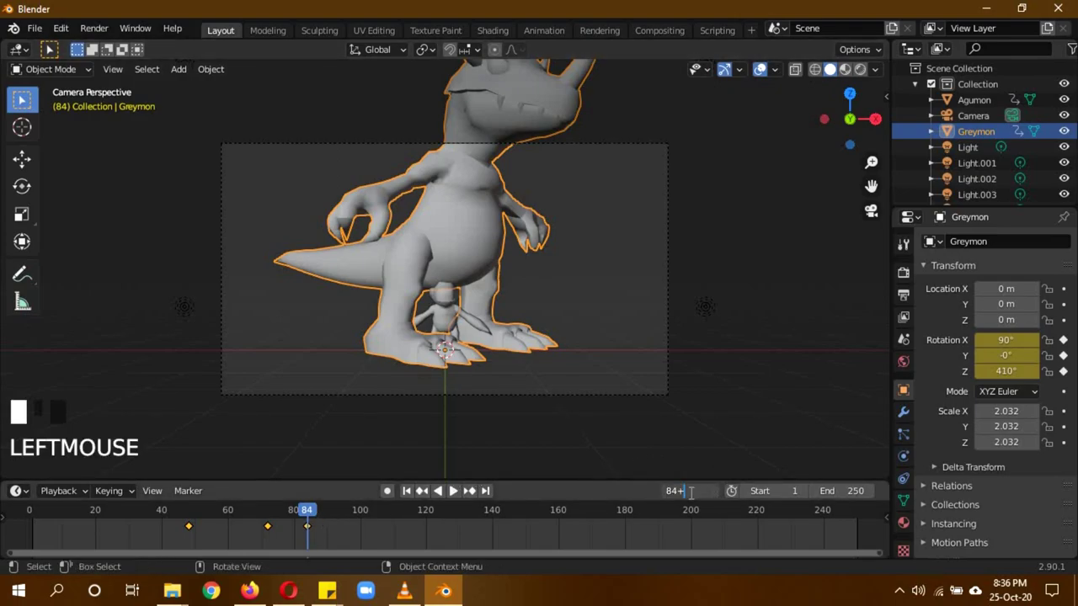
pyautogui.press('Return')
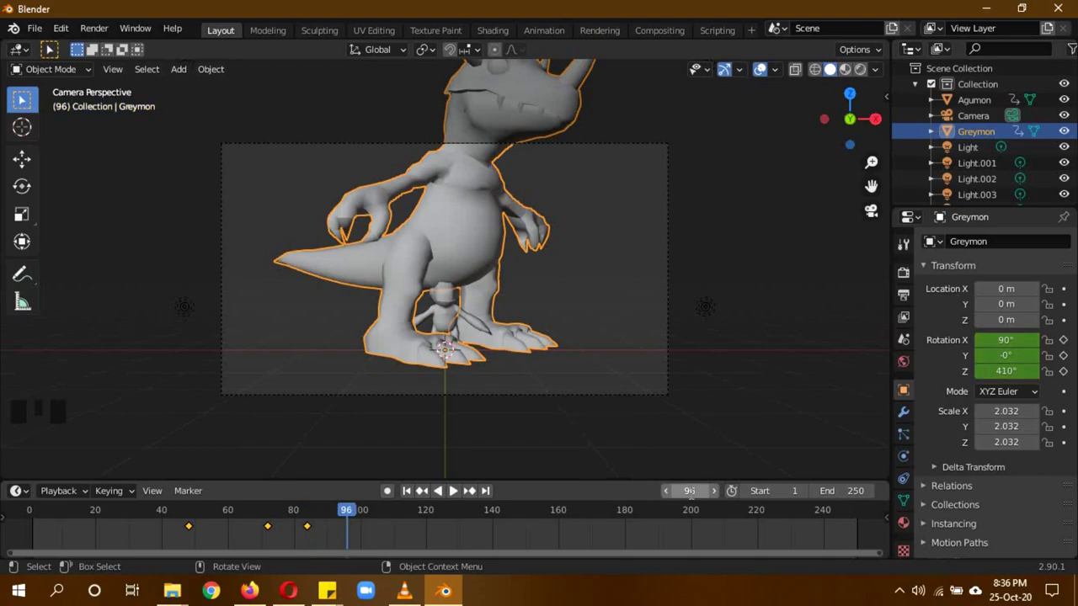
pyautogui.click(834, 491)
pyautogui.write('96')
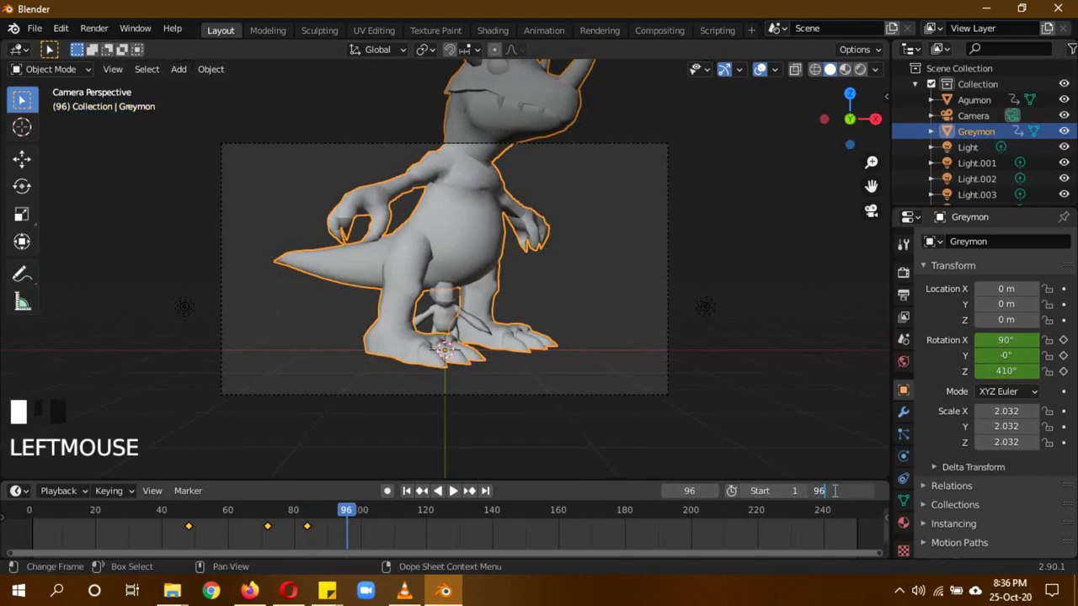
pyautogui.press('Return')
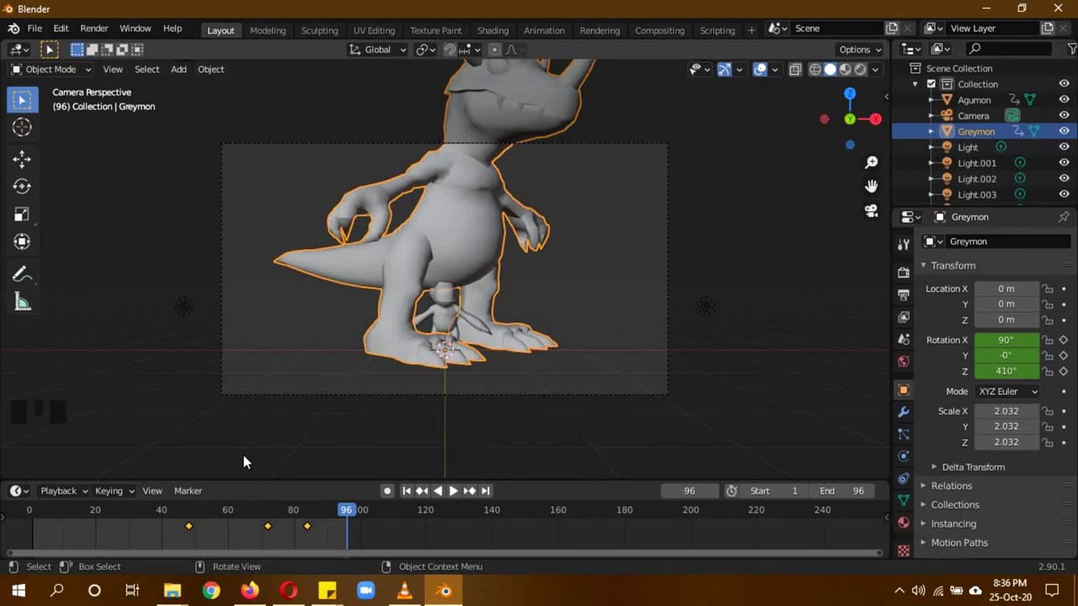
# - Deselect everything and scrub the animation back to the start
pyautogui.press('a')
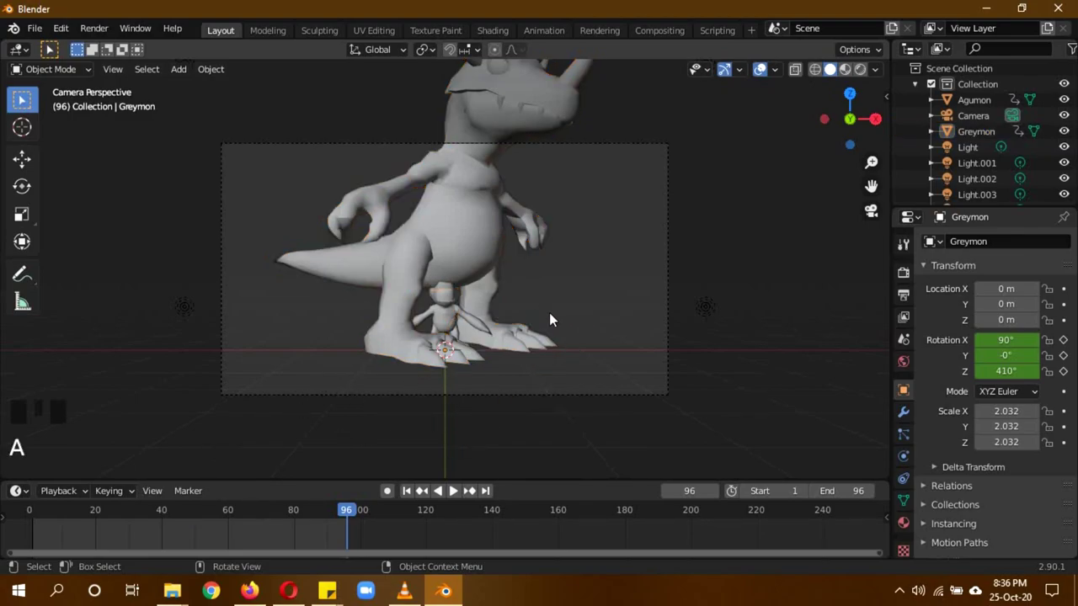
pyautogui.moveTo(347, 517); pyautogui.dragTo(31, 513)
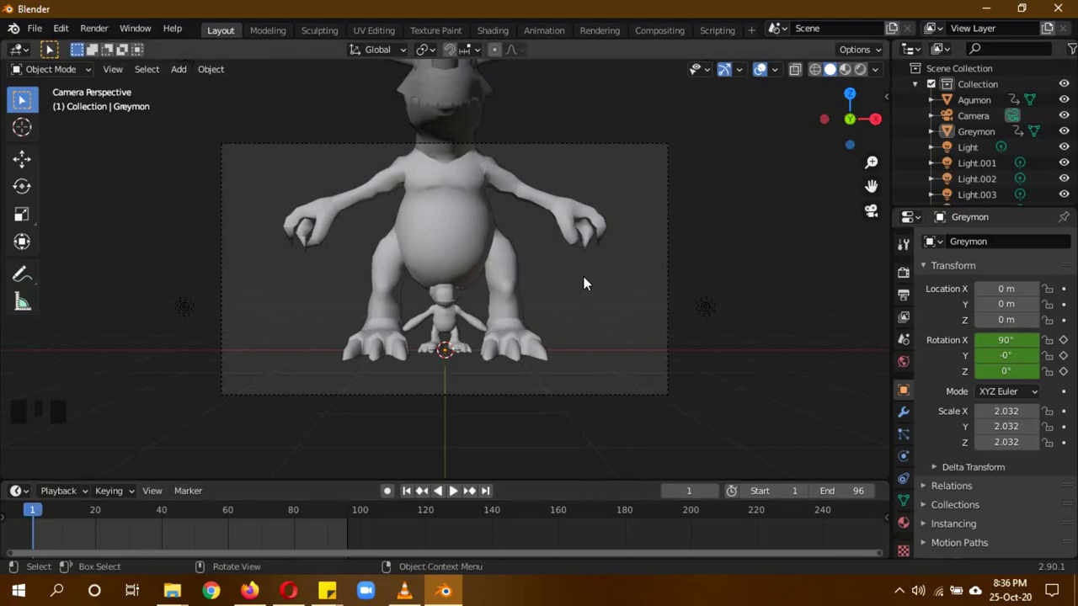
pyautogui.moveTo(621, 267); pyautogui.dragTo(522, 299, button='middle')
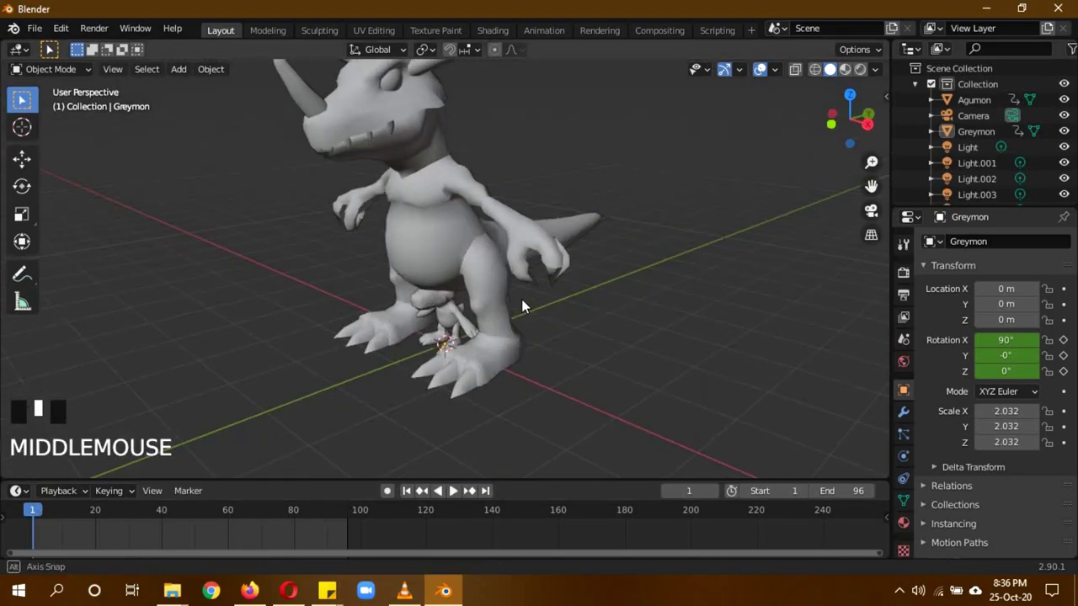
# - Hide Greymon in the viewport, select Agumon, and start the digivolution preview video
pyautogui.click(1064, 132)
pyautogui.click(916, 84)
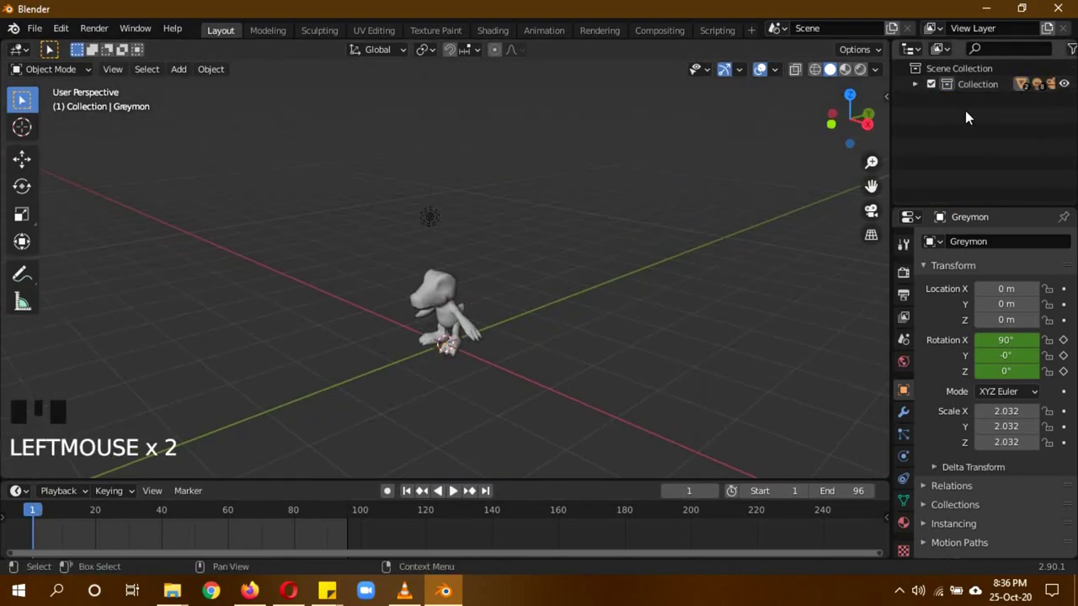
pyautogui.click(916, 84)
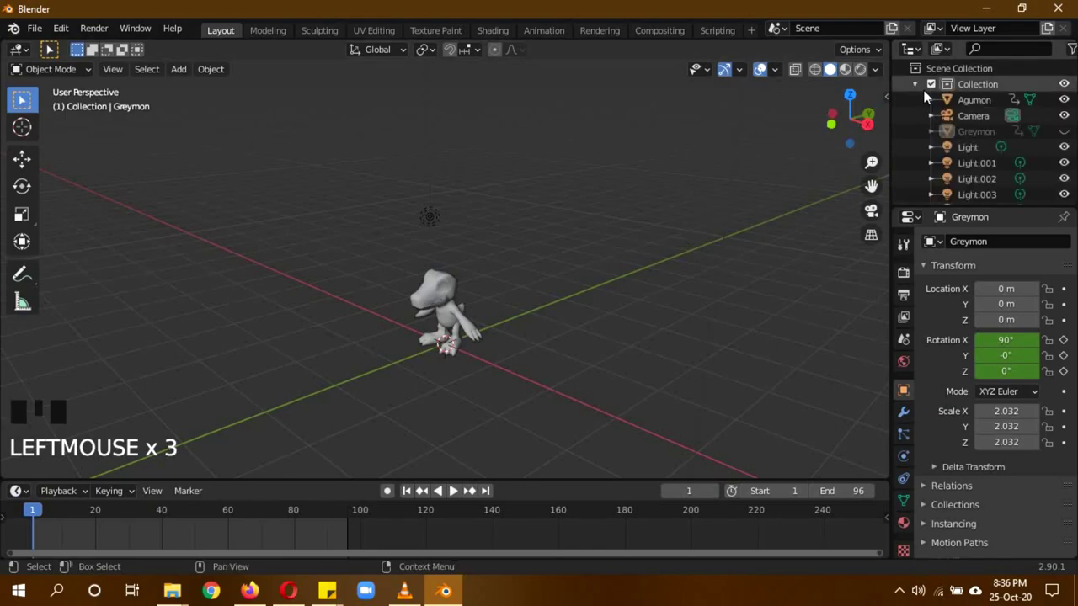
pyautogui.click(964, 100)
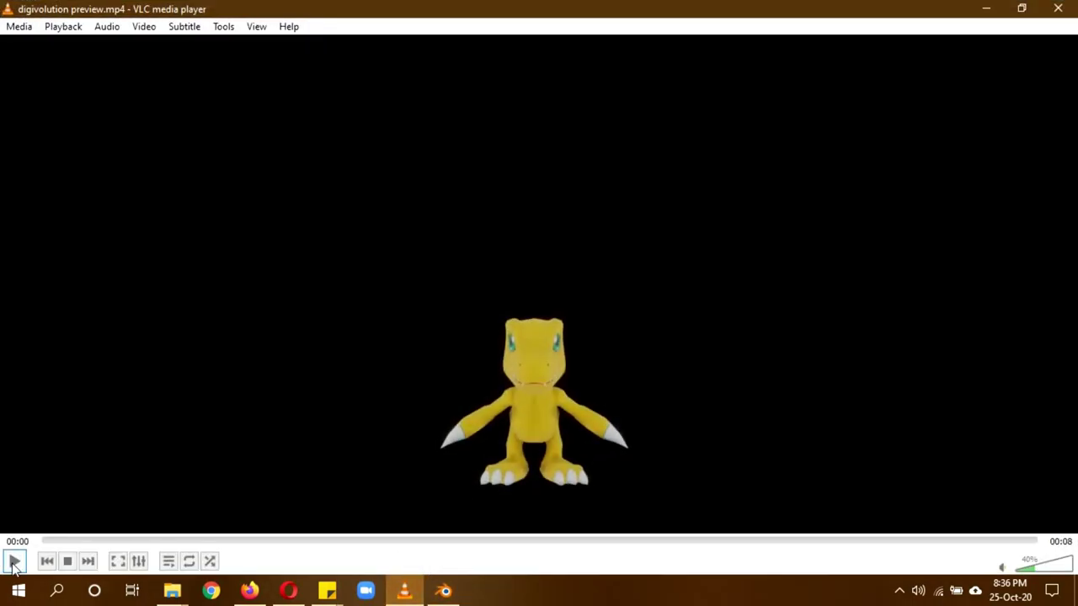
pyautogui.click(14, 562)
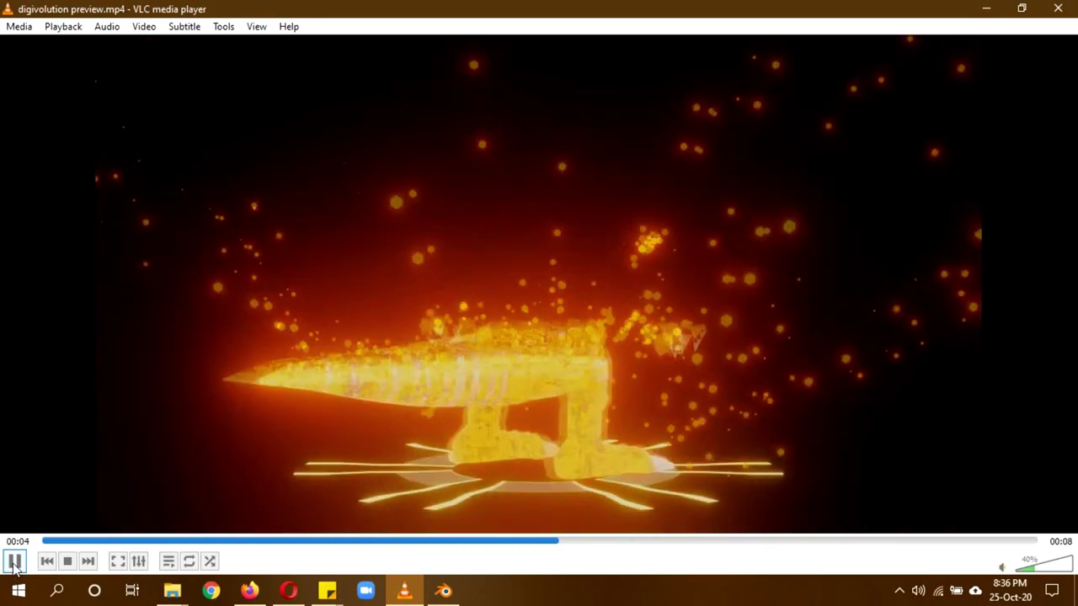
# - Pause the digivolution preview, rewind it to 00:00, and minimize VLC
pyautogui.press('space')
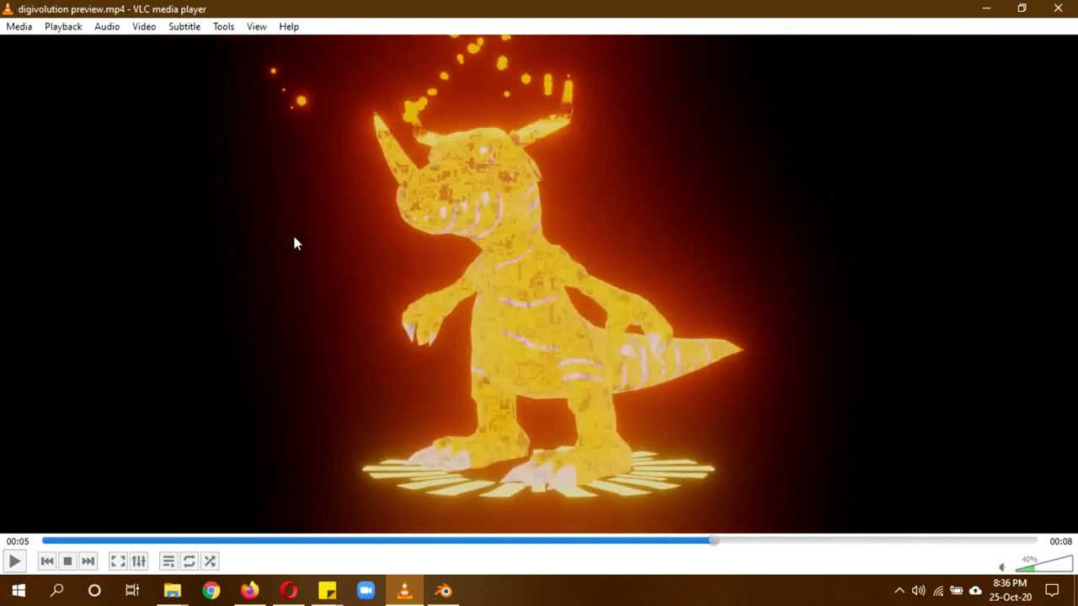
pyautogui.click(660, 543)
pyautogui.moveTo(659, 546); pyautogui.dragTo(39, 539)
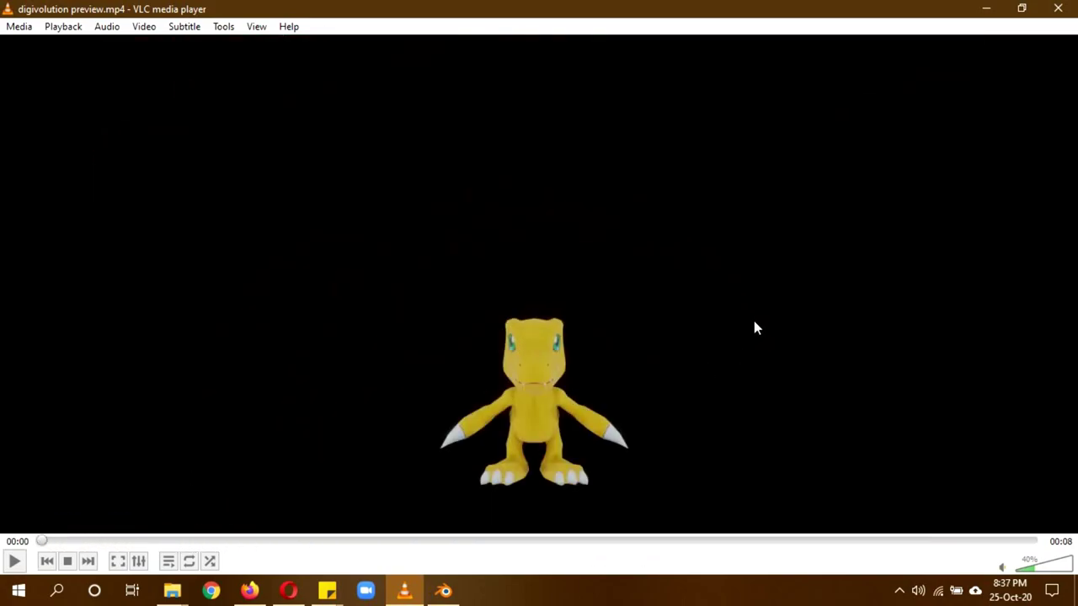
pyautogui.click(985, 9)
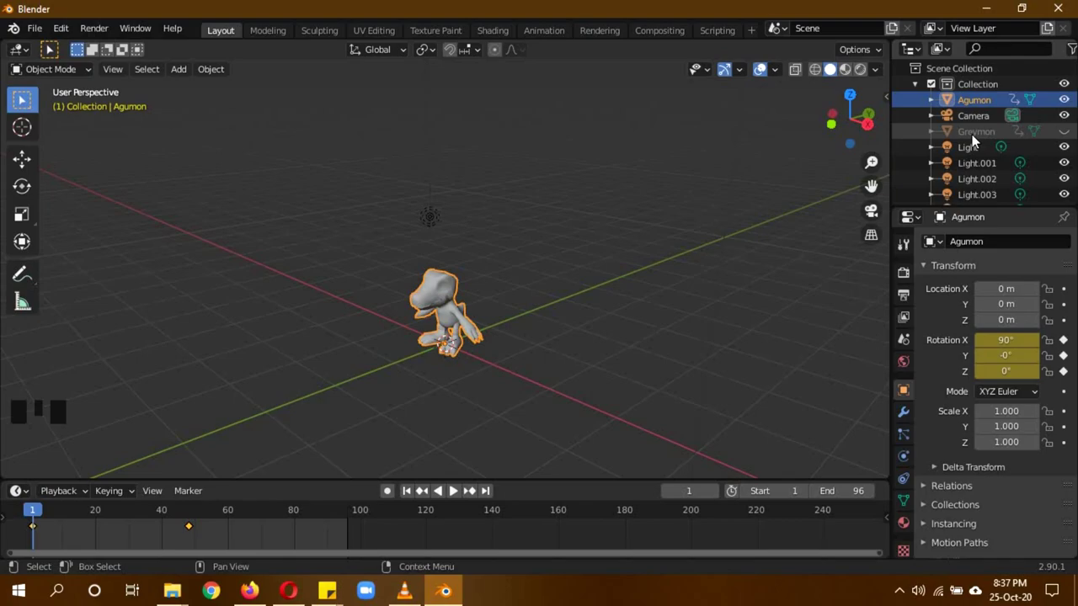
# - Create a new collection, Collection 2, in the Outliner
pyautogui.click(915, 85)
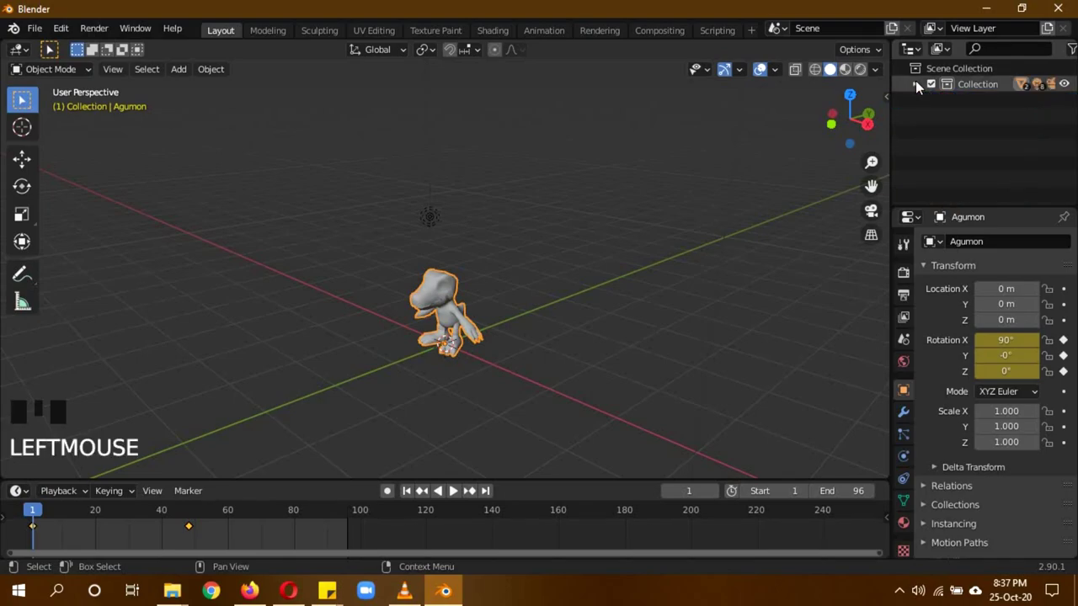
pyautogui.rightClick(977, 99)
pyautogui.click(977, 99)
pyautogui.click(988, 103)
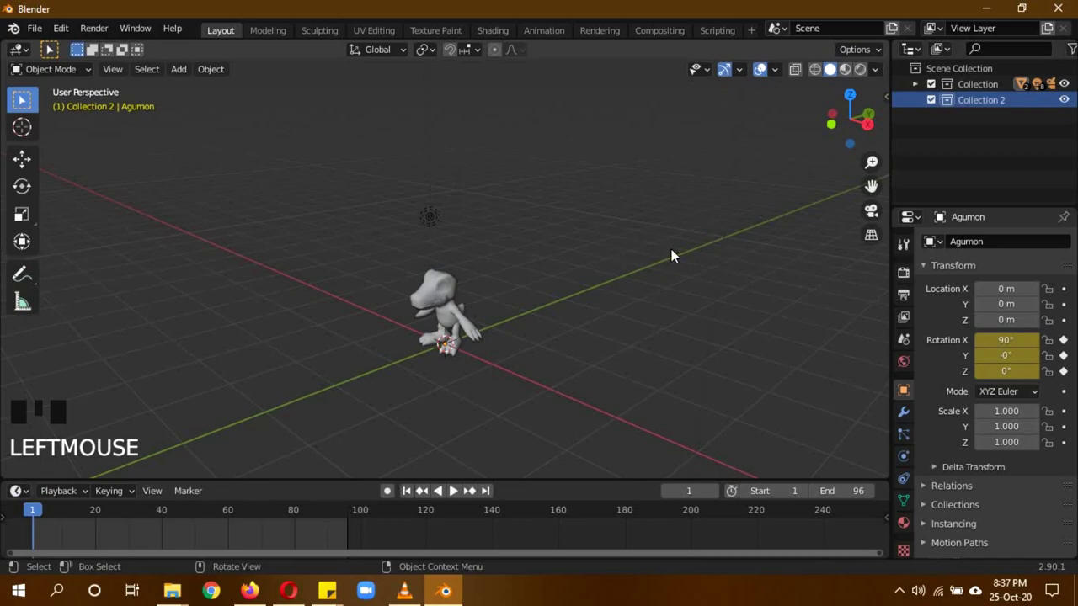
# - Add a cube empty 2.197 m above Agumon and rename it Emptya
pyautogui.hotkey('shift', 'a')
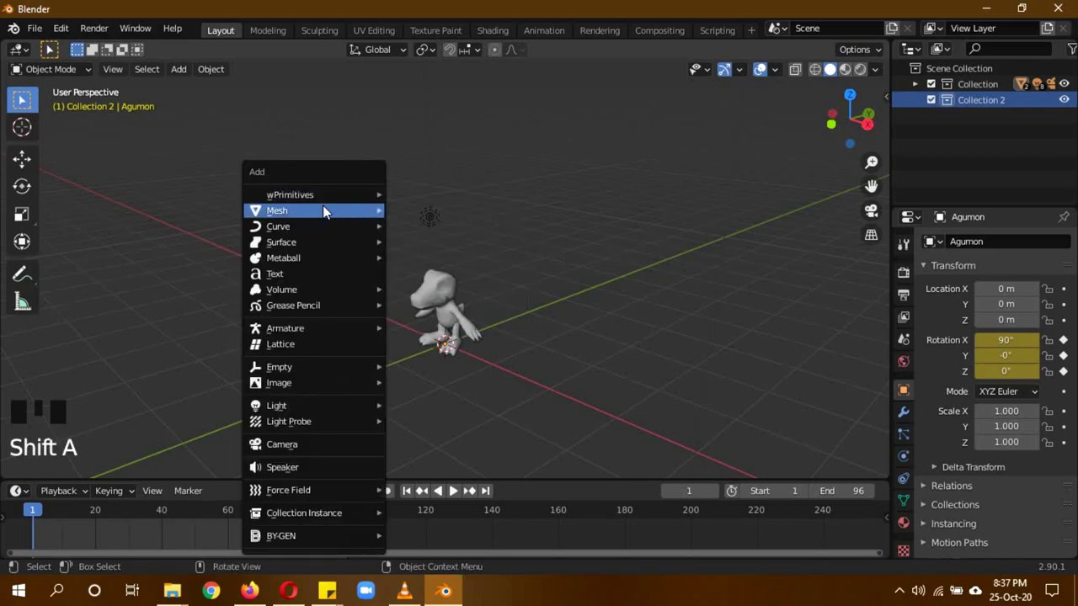
pyautogui.moveTo(326, 370)
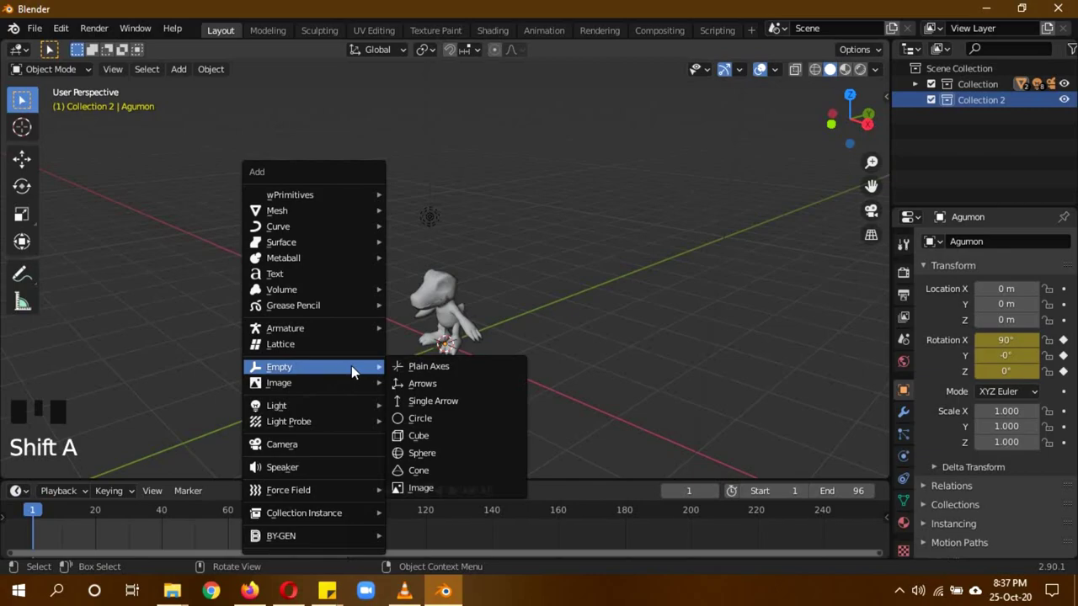
pyautogui.click(455, 435)
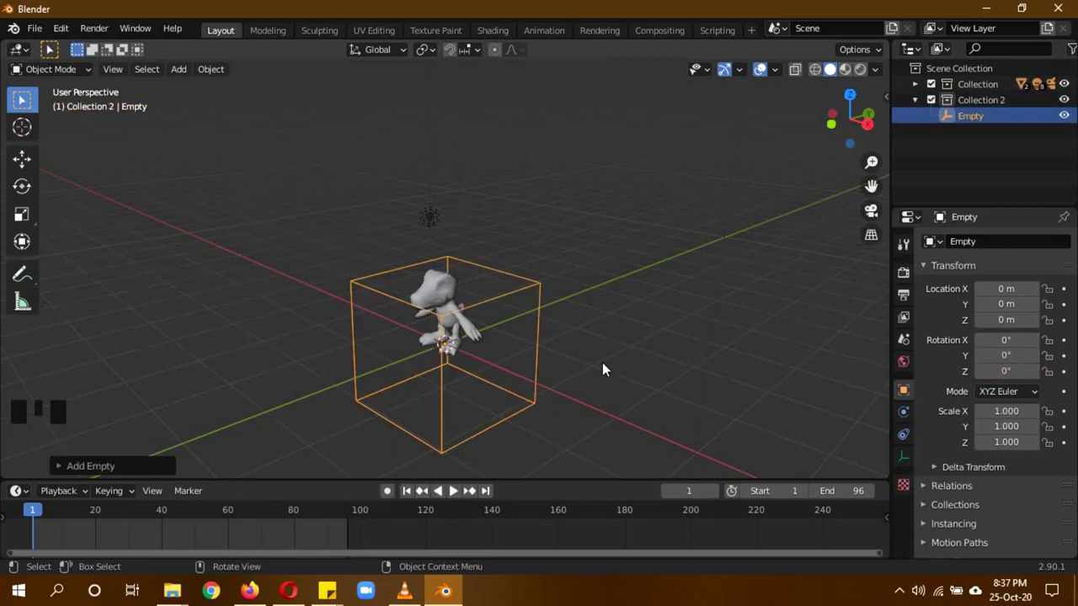
pyautogui.press('g')
pyautogui.press('z')
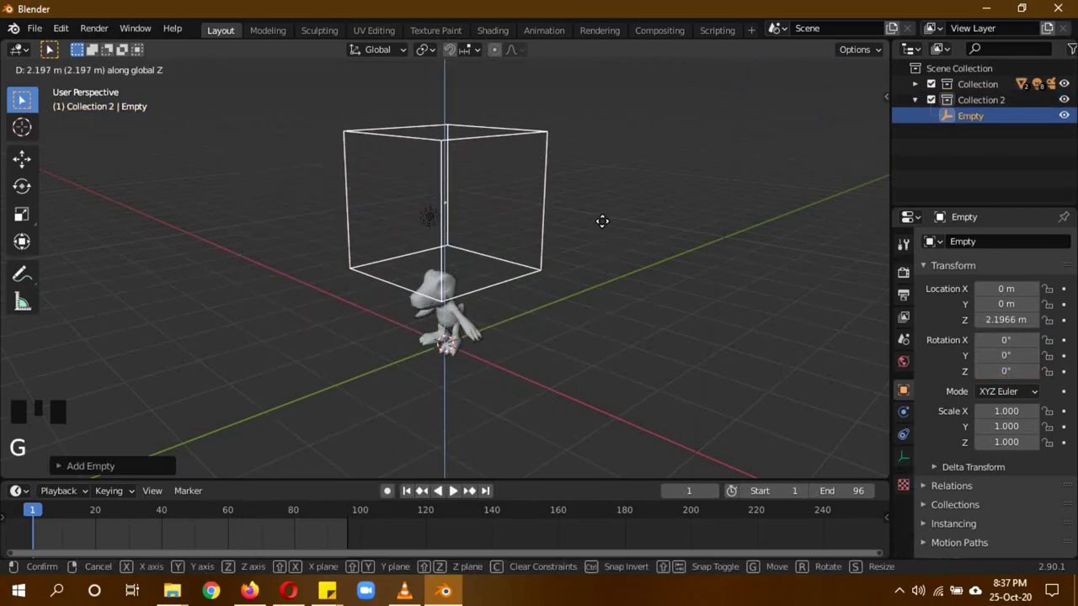
pyautogui.click(602, 221)
pyautogui.click(968, 118)
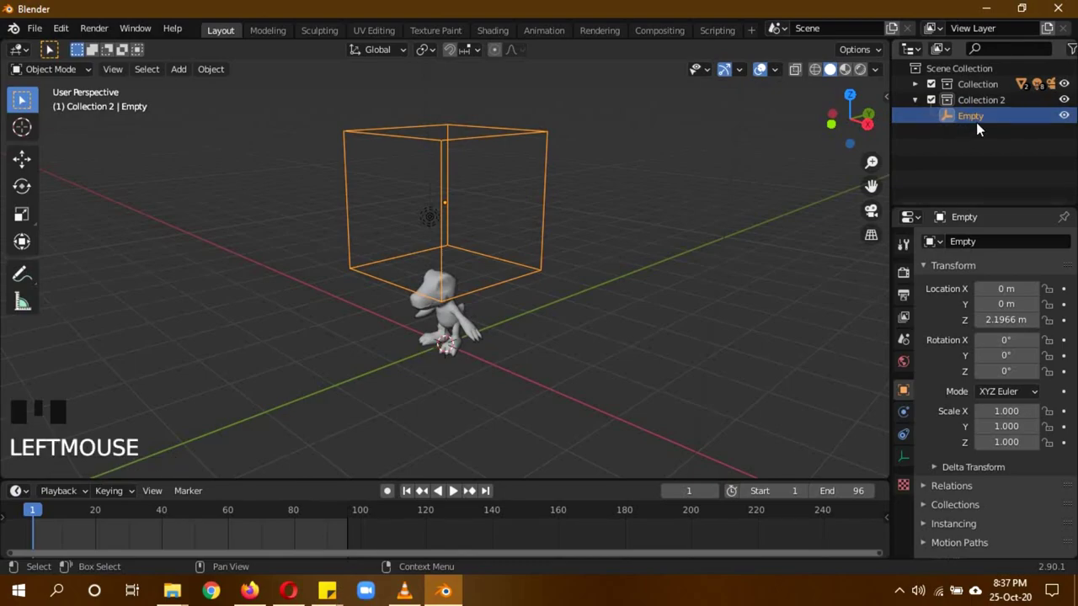
pyautogui.doubleClick(986, 118)
pyautogui.click(1014, 126)
pyautogui.write('a')
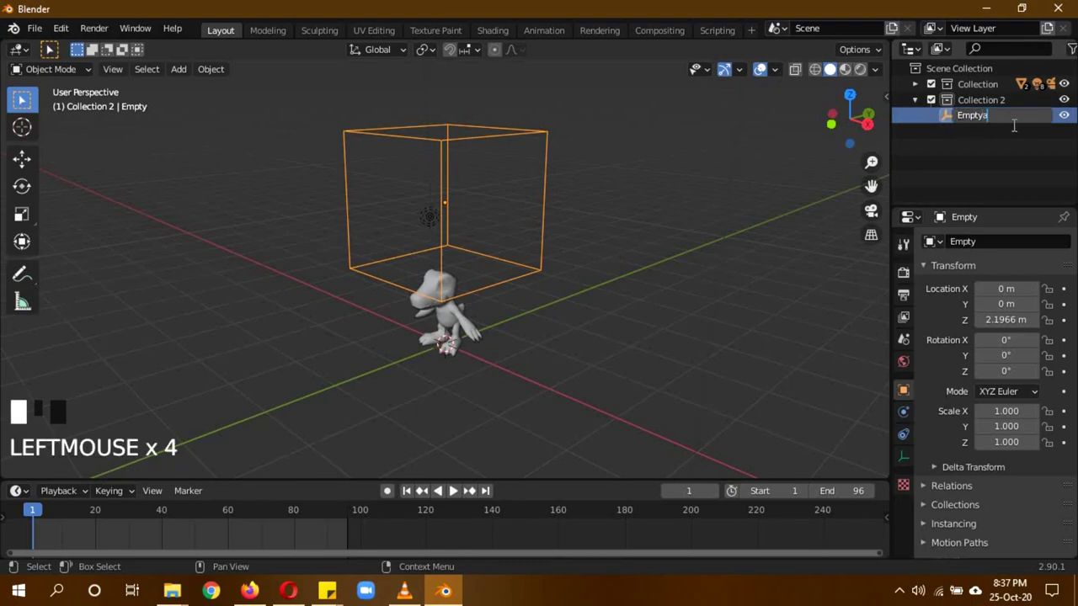
pyautogui.press('Return')
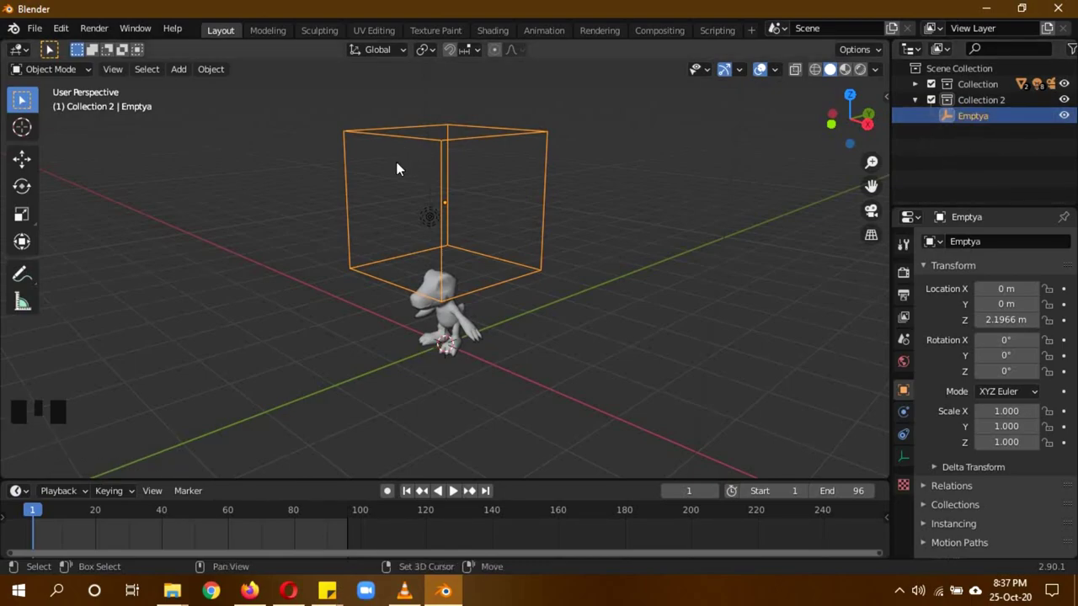
# - Add a sphere empty below Agumon and rename it Emptyg
pyautogui.hotkey('shift', 'a')
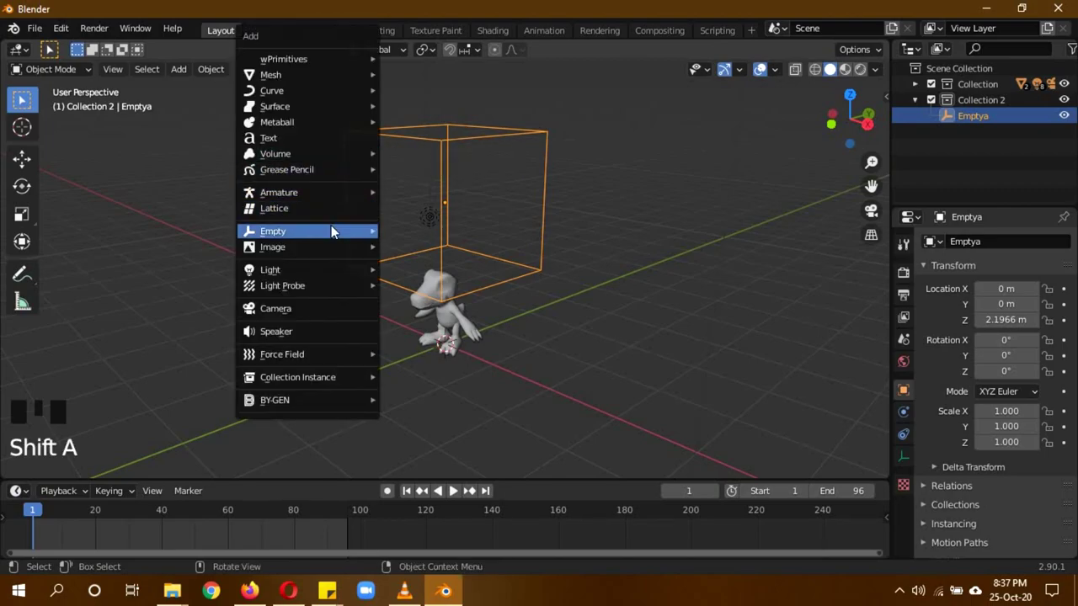
pyautogui.moveTo(361, 232)
pyautogui.click(430, 317)
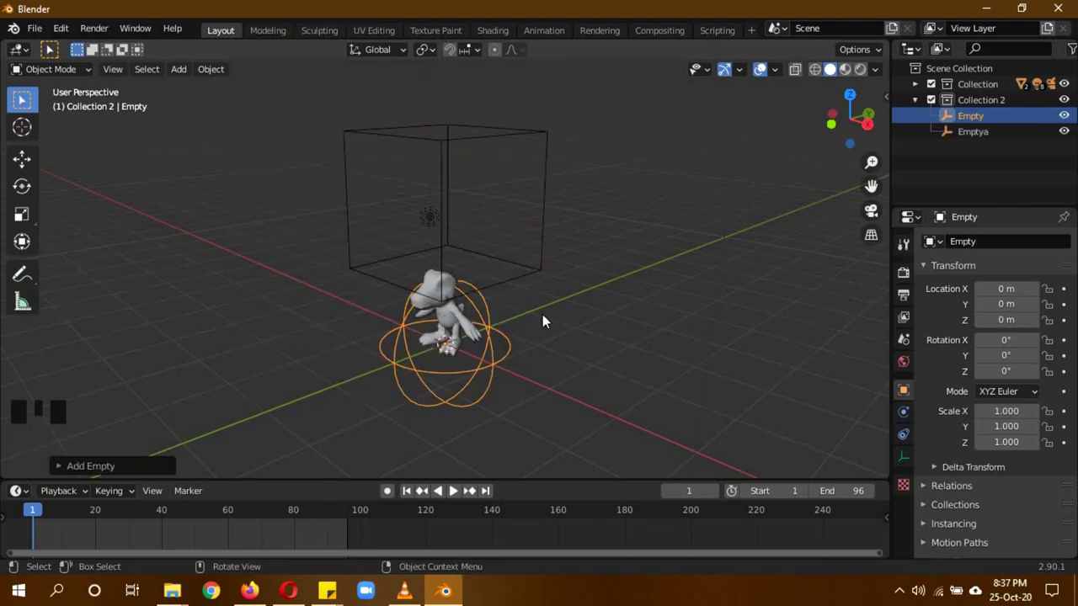
pyautogui.press('g')
pyautogui.press('z')
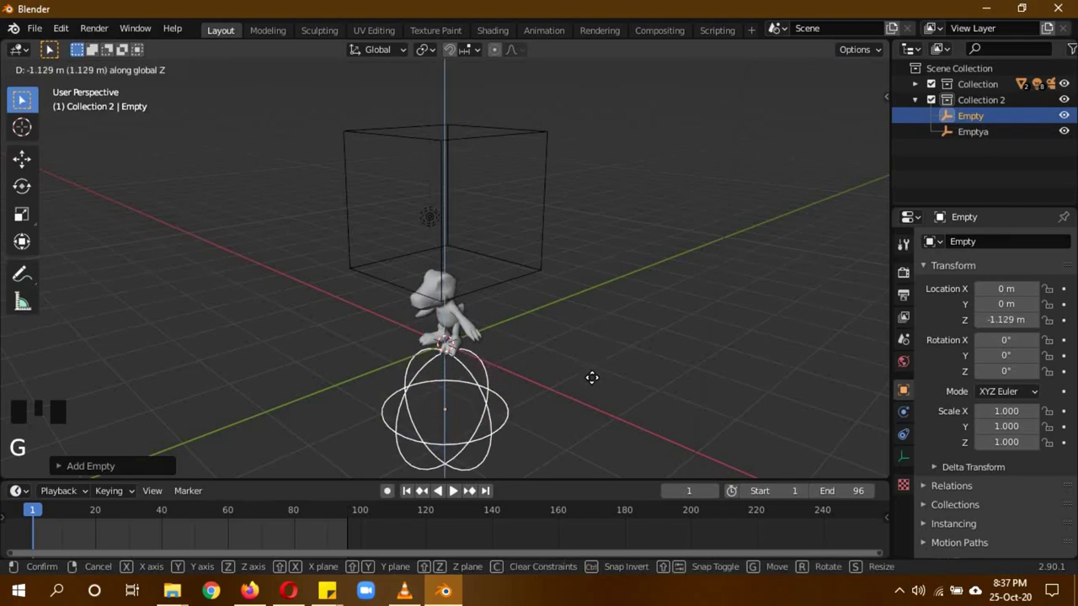
pyautogui.click(593, 382)
pyautogui.doubleClick(991, 115)
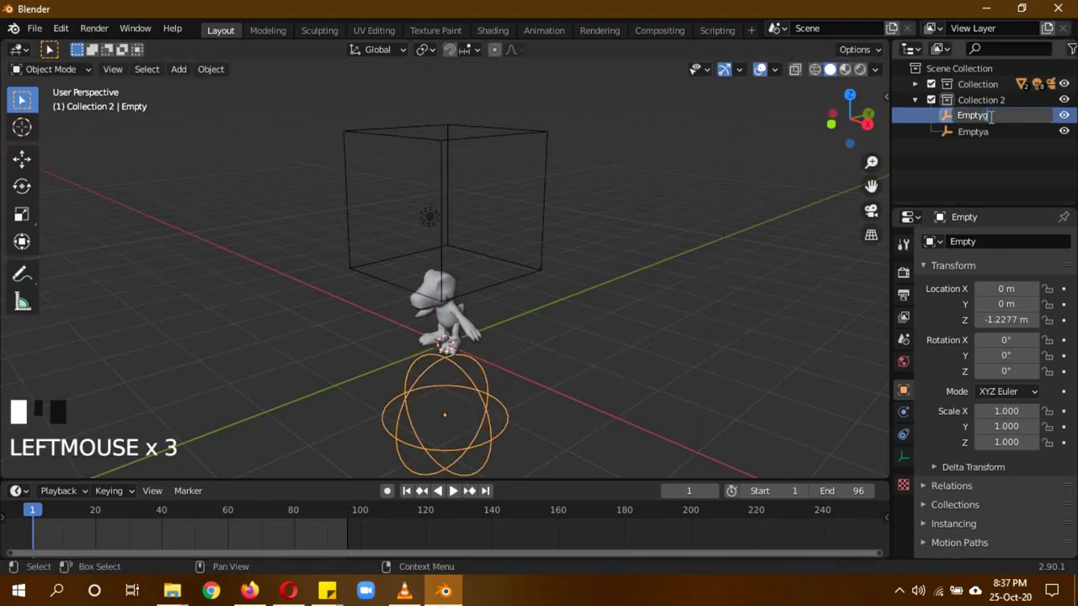
pyautogui.press('Return')
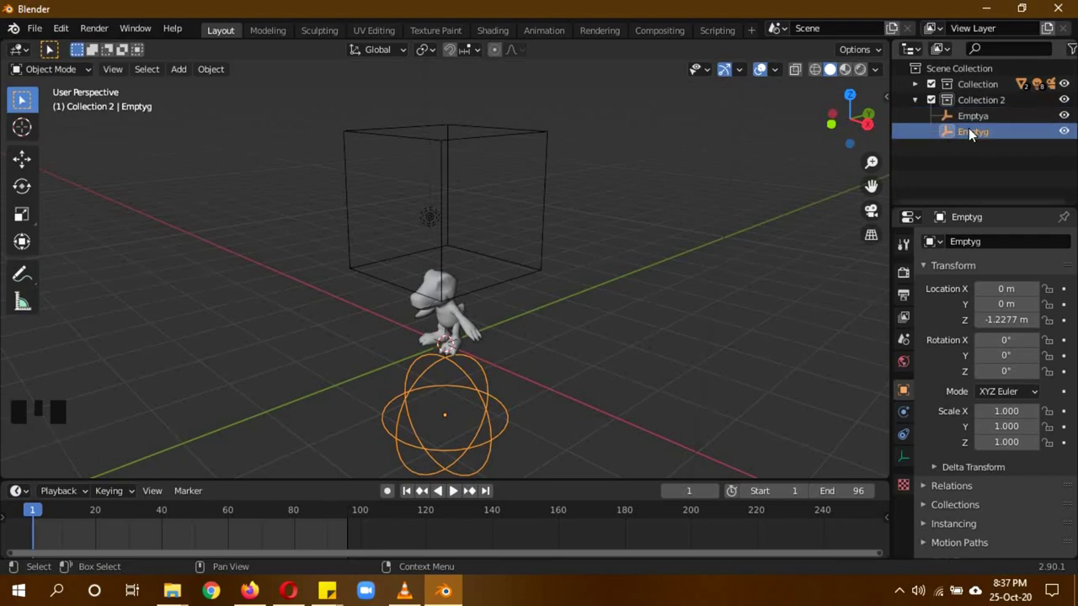
# - Orbit the view, deselect everything, and select Agumon
pyautogui.moveTo(576, 373); pyautogui.dragTo(544, 342, button='middle')
pyautogui.hotkey('alt', 'a')
pyautogui.click(459, 314)
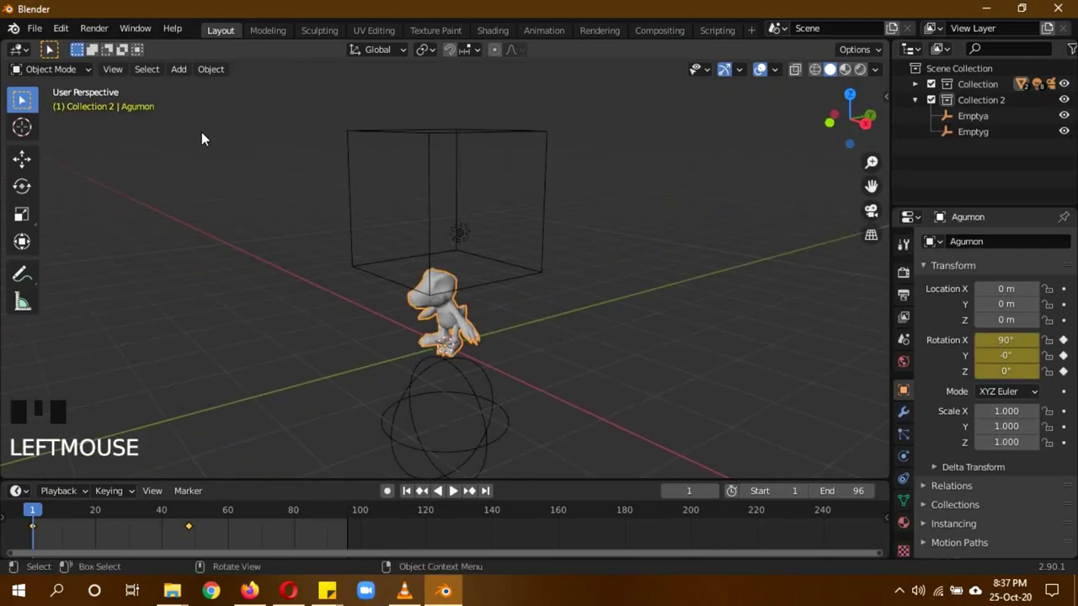
# - Switch the main area to the Shader Editor and hide its side panel
pyautogui.click(17, 49)
pyautogui.click(58, 191)
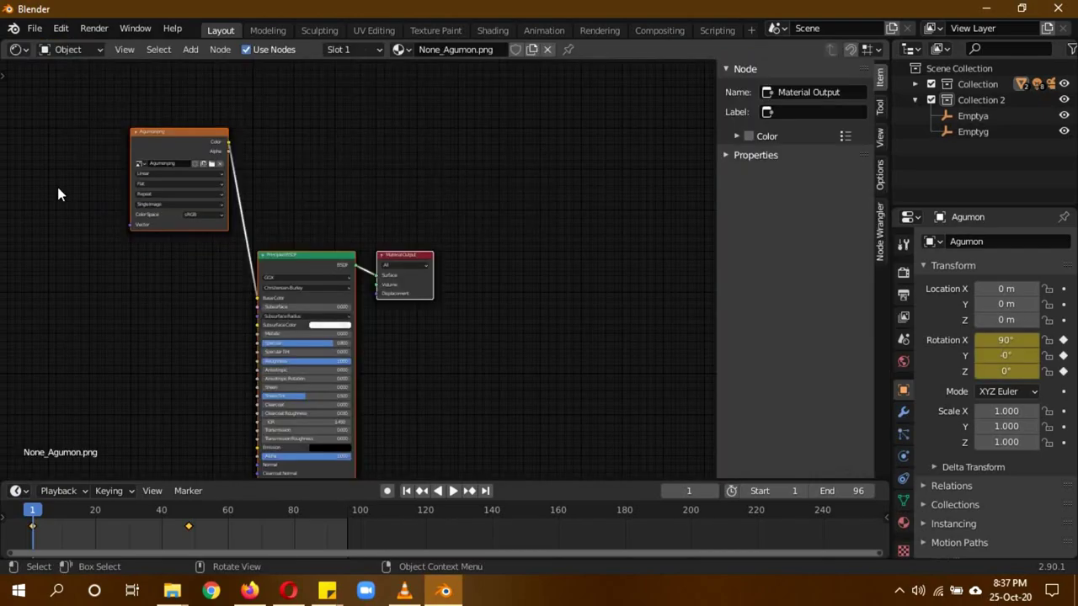
pyautogui.press('n')
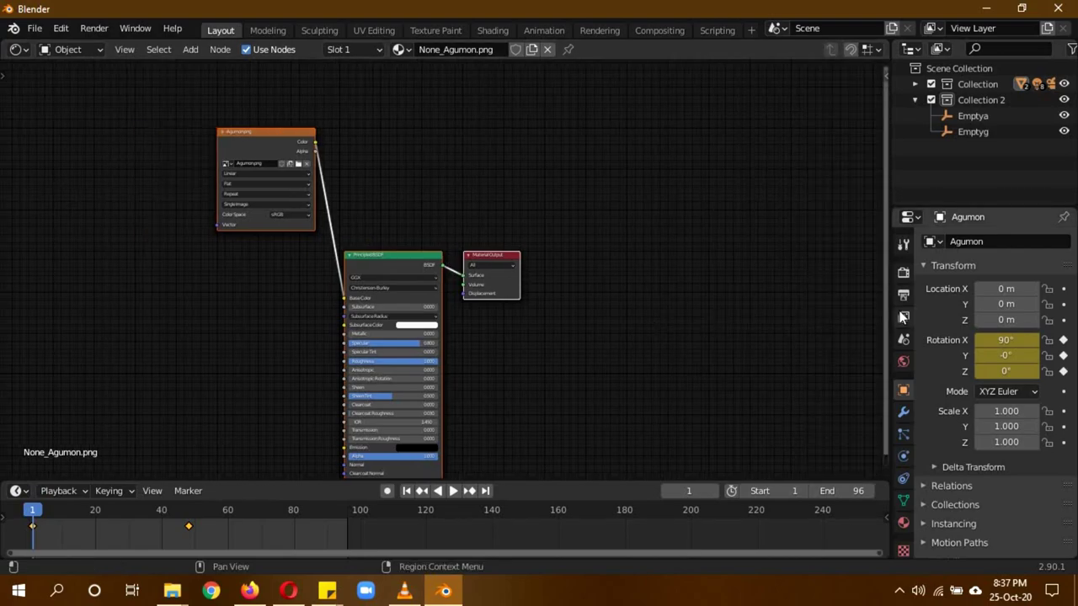
# - Set the material's Blend Mode and Shadow Mode to Alpha Clip
pyautogui.click(904, 523)
pyautogui.scroll(-15, 961, 487)
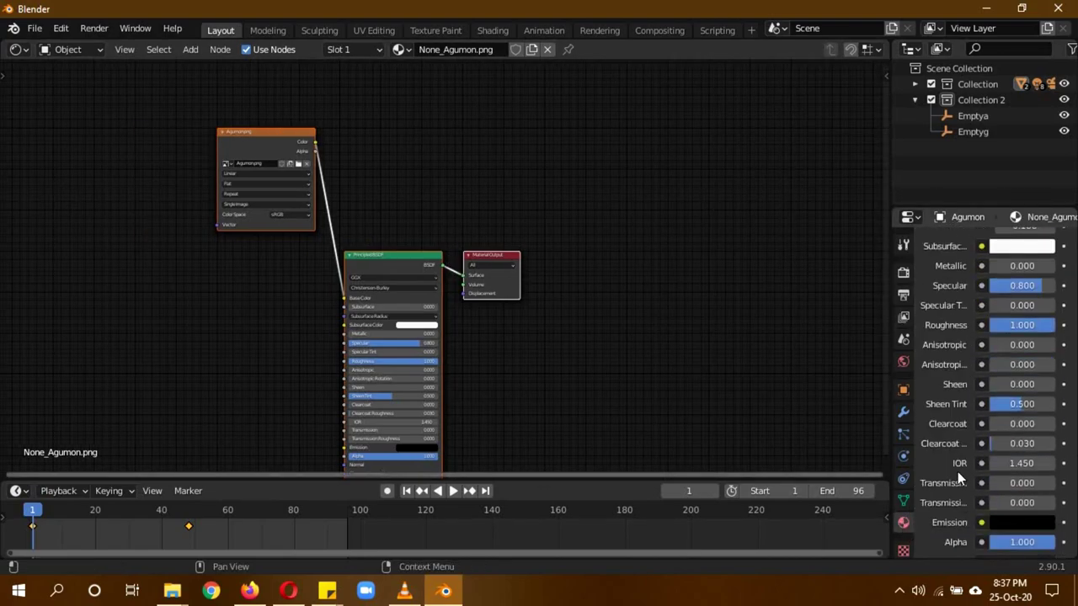
pyautogui.click(1002, 405)
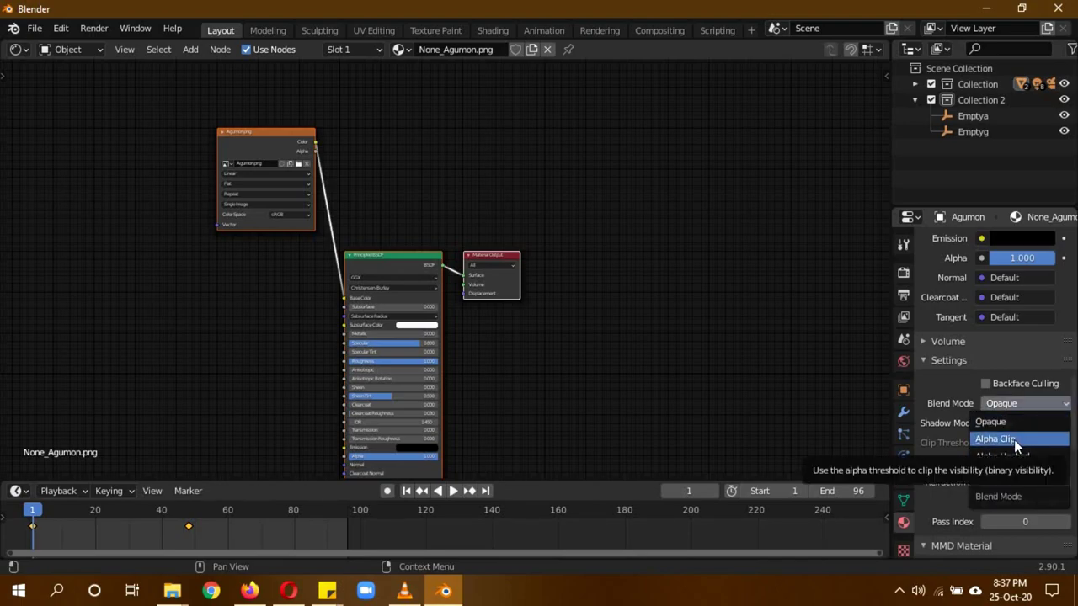
pyautogui.click(1014, 440)
pyautogui.click(1012, 424)
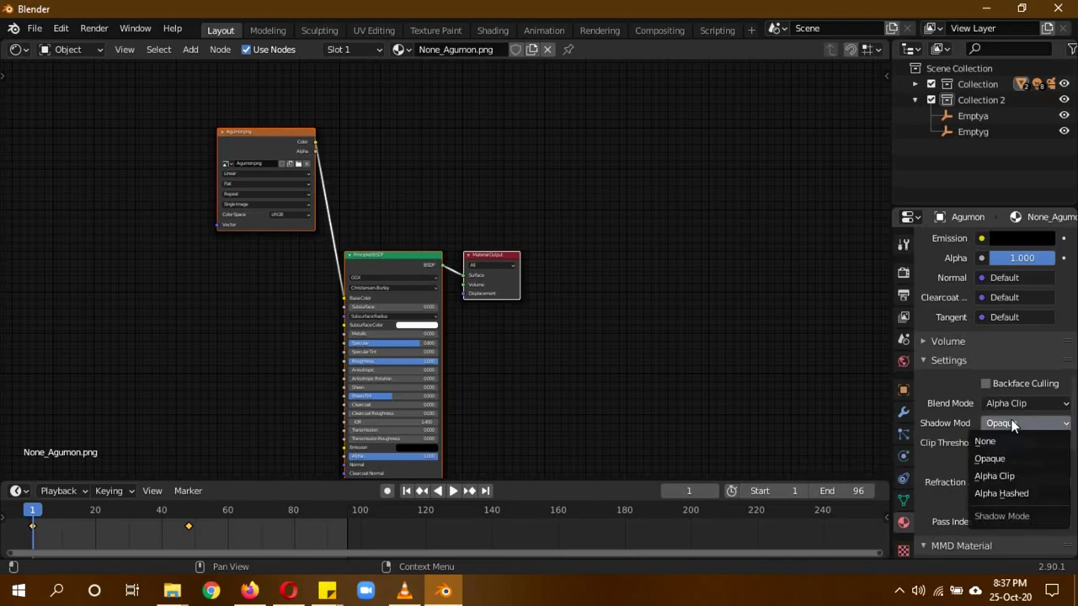
pyautogui.click(1015, 475)
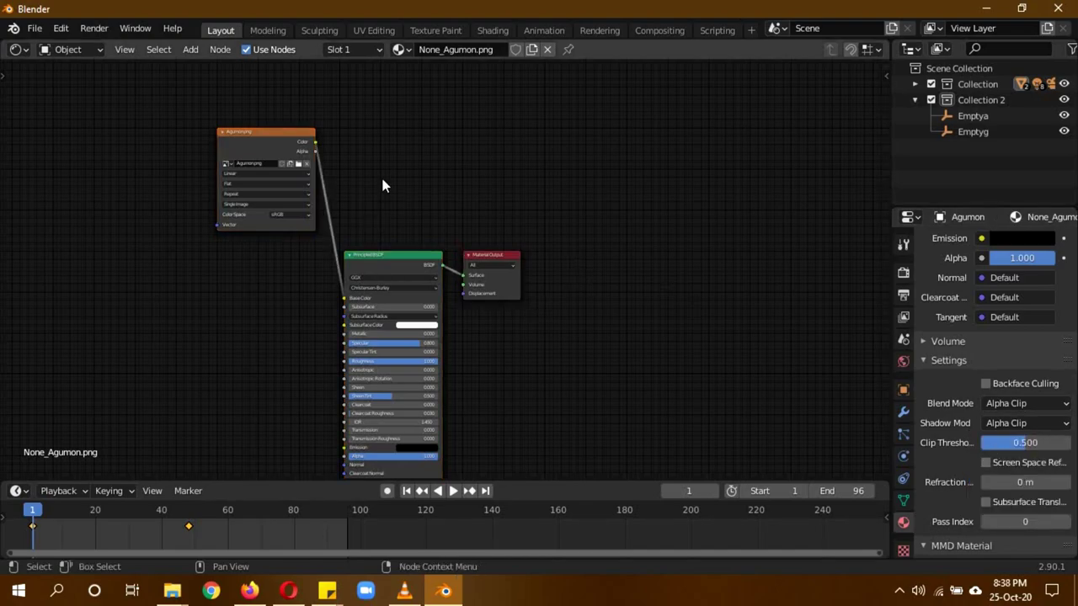
# - Rearrange the image texture and Principled BSDF nodes to make room
pyautogui.moveTo(244, 144); pyautogui.dragTo(245, 289)
pyautogui.moveTo(216, 196); pyautogui.dragTo(436, 385)
pyautogui.moveTo(390, 264); pyautogui.dragTo(320, 384)
pyautogui.moveTo(484, 380); pyautogui.dragTo(671, 303, button='middle')
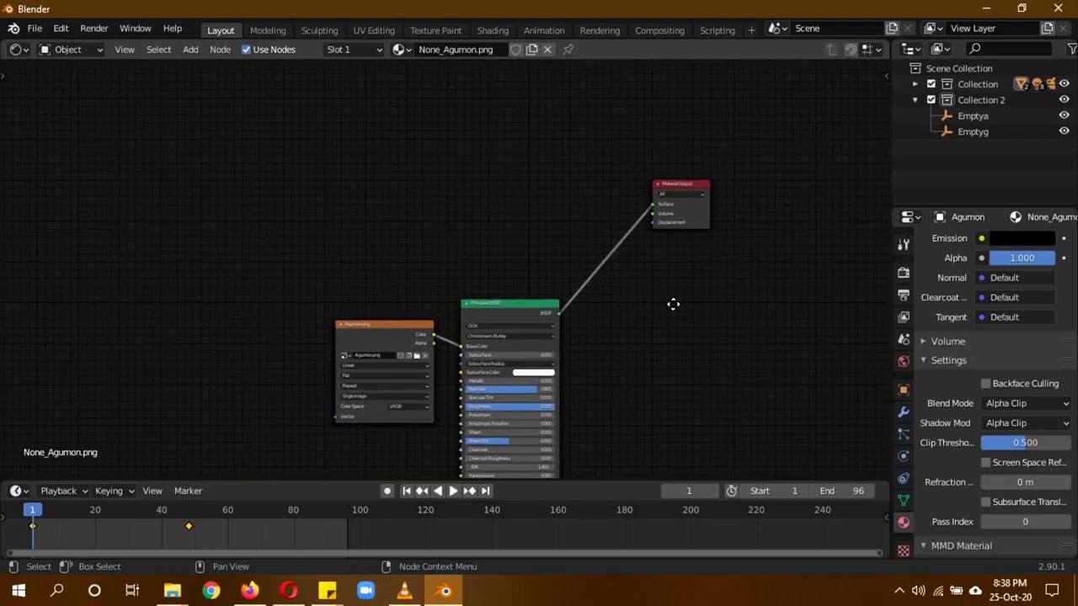
pyautogui.moveTo(392, 339); pyautogui.dragTo(289, 337)
# - Insert a Hue/Saturation node on the texture-to-BSDF link with saturation 2.0
pyautogui.hotkey('shift', 'a')
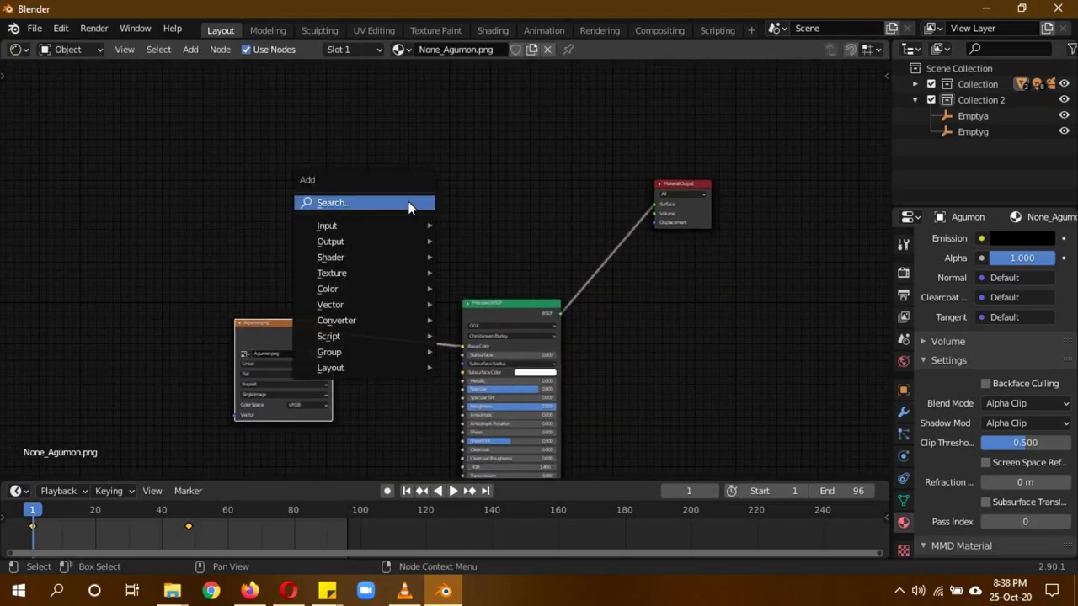
pyautogui.click(409, 207)
pyautogui.write('hue')
pyautogui.press('Return')
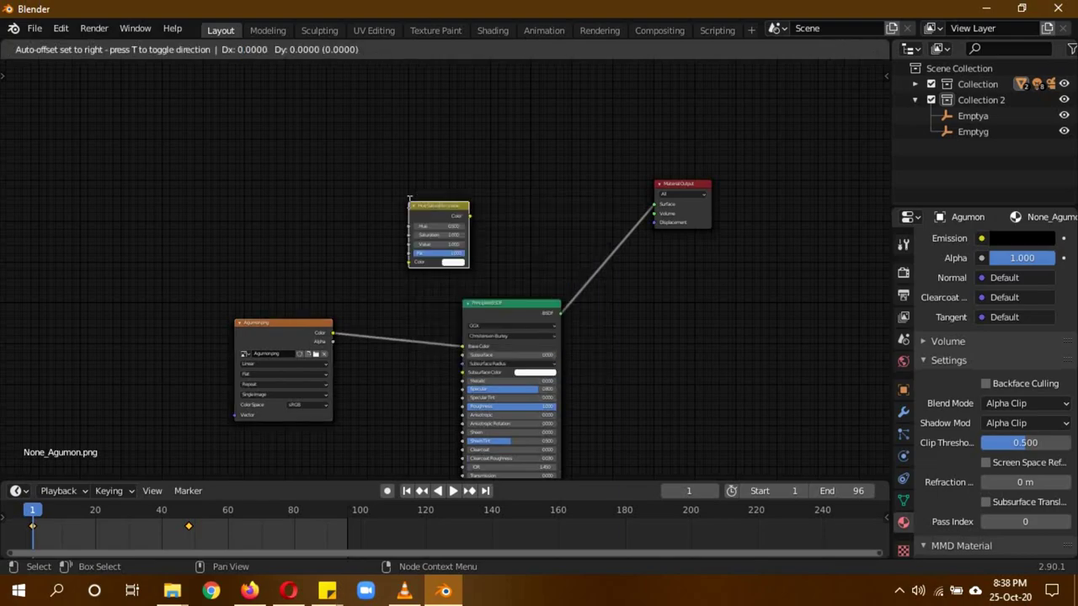
pyautogui.click(365, 307)
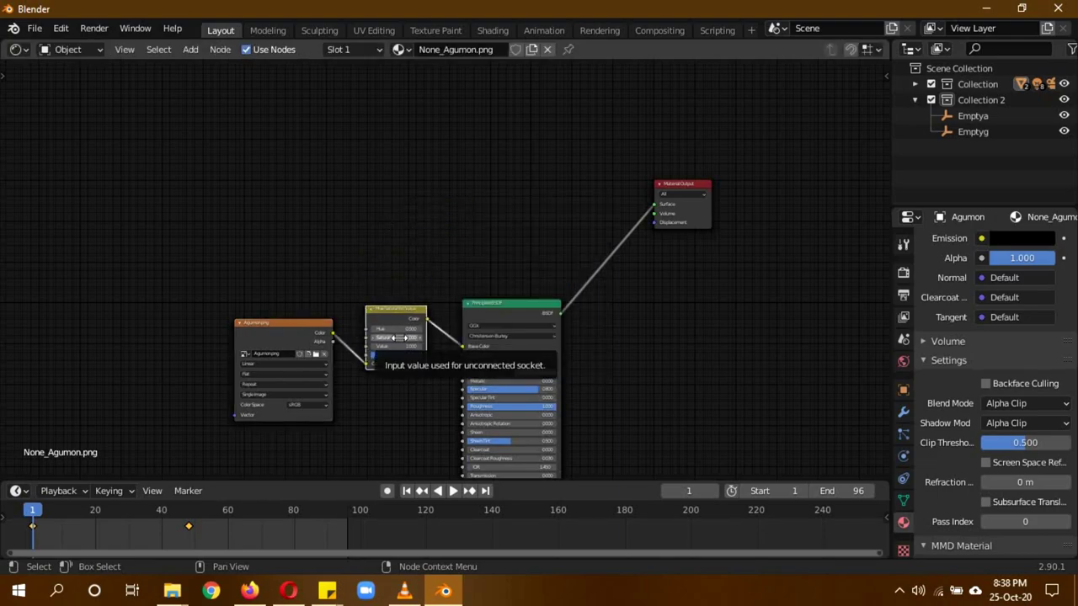
pyautogui.scroll(2, 400, 345)
pyautogui.click(389, 371)
pyautogui.write('1.0')
pyautogui.press('Return')
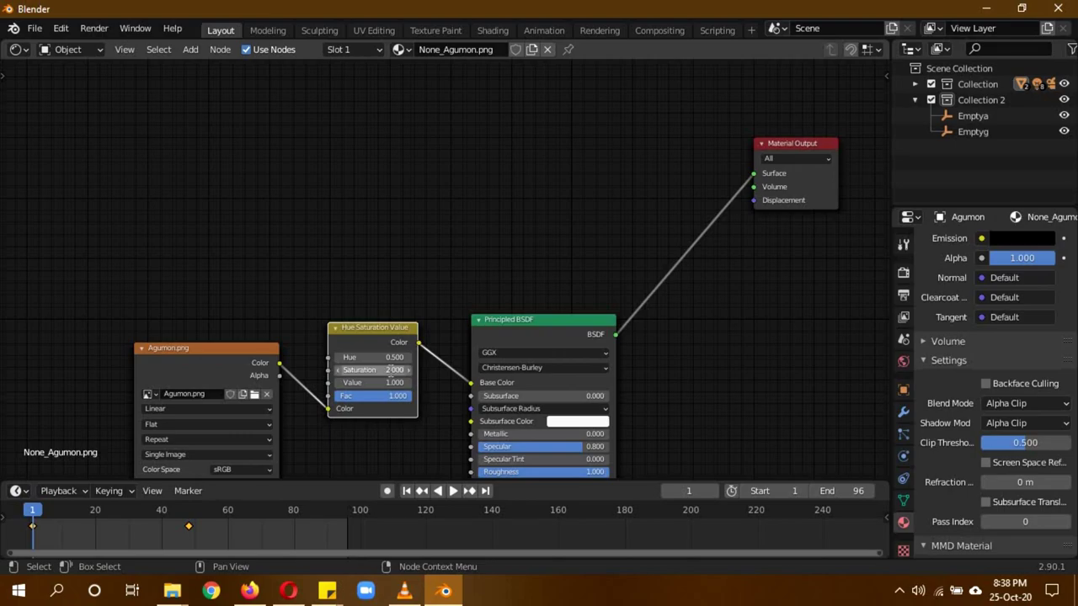
# - Move the Hue/Saturation node down and the Material Output node down-right
pyautogui.scroll(-3, 395, 376)
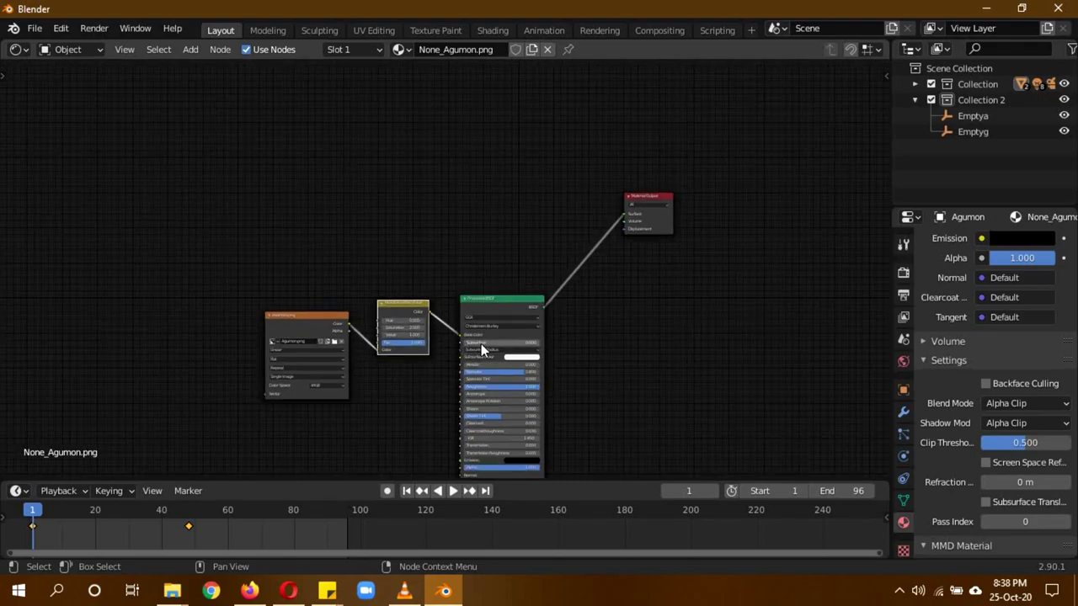
pyautogui.moveTo(392, 309); pyautogui.dragTo(395, 339)
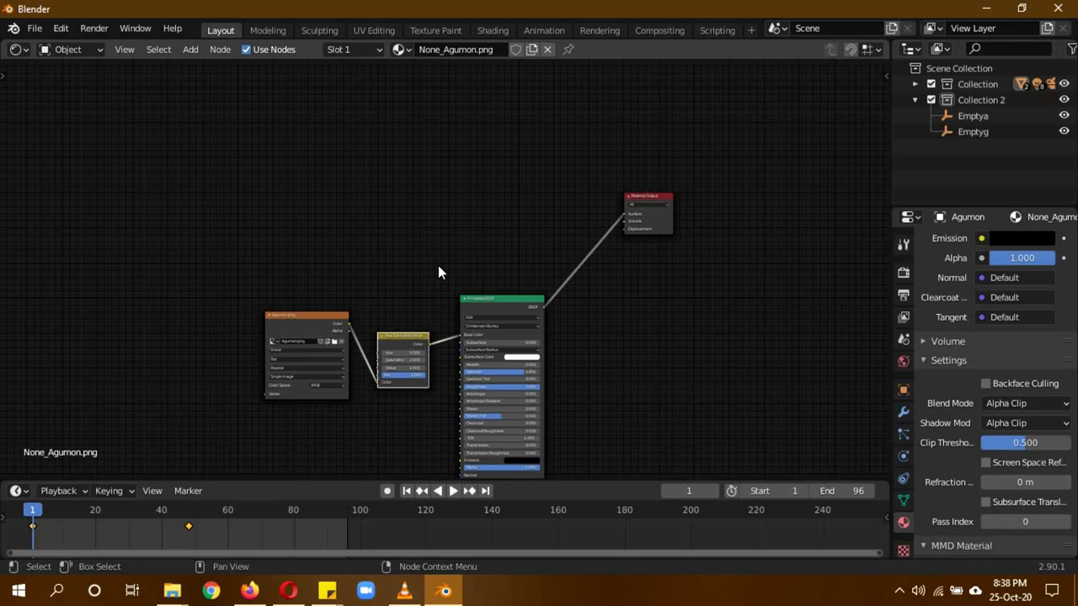
pyautogui.moveTo(633, 216); pyautogui.dragTo(704, 270)
pyautogui.hotkey('shift', 'a')
pyautogui.hotkey('shift', 'a')
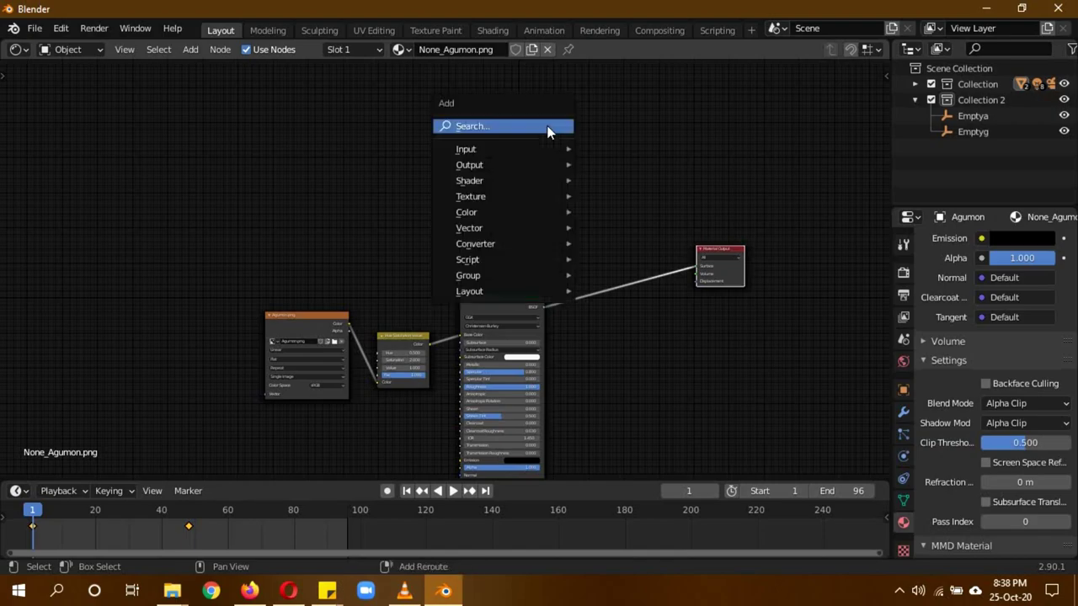
pyautogui.click(548, 126)
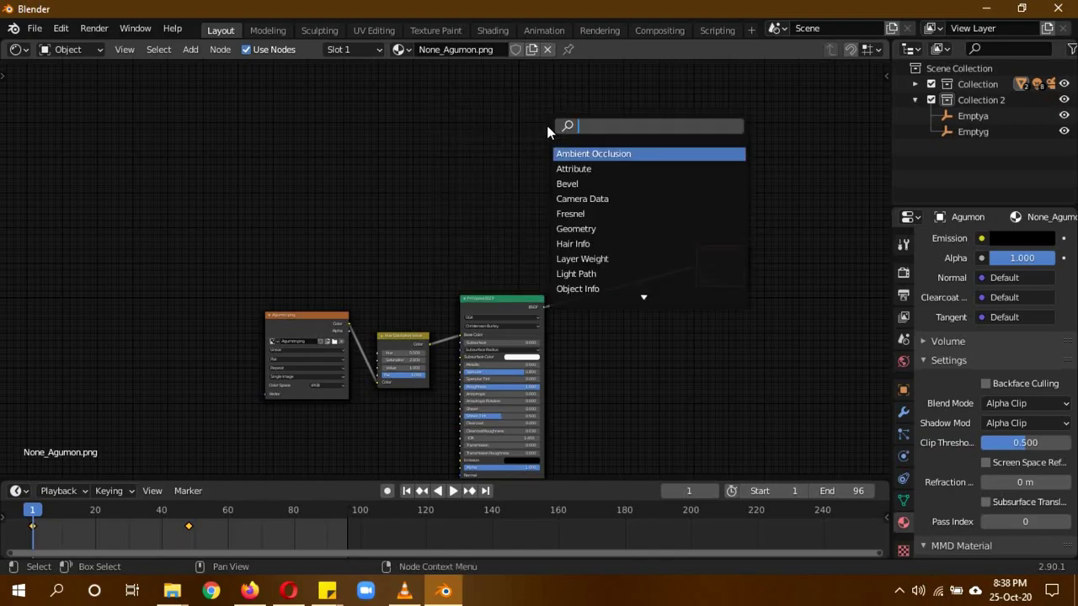
# - Add a Mix Shader node and duplicate it twice, giving three Mix Shaders
pyautogui.write('mix')
pyautogui.press('Return')
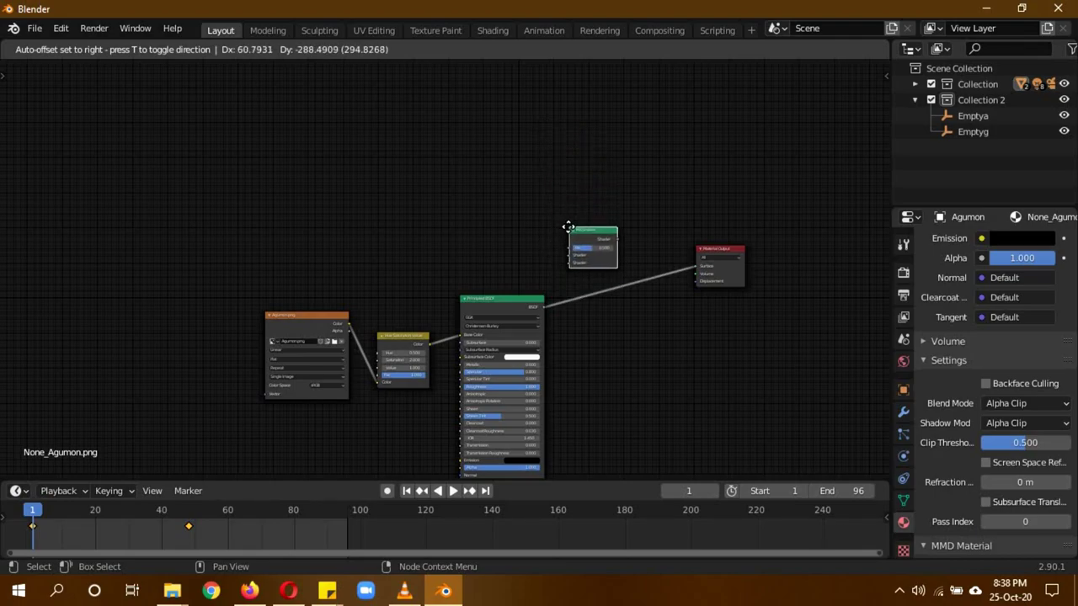
pyautogui.click(573, 229)
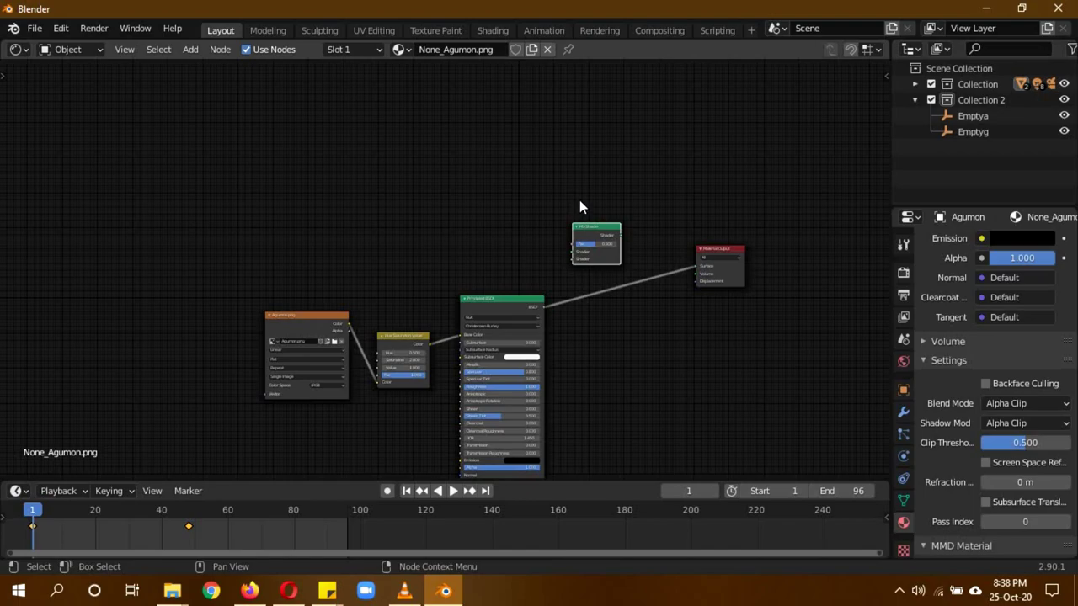
pyautogui.moveTo(608, 253); pyautogui.dragTo(620, 256)
pyautogui.hotkey('shift', 'd')
pyautogui.click(534, 233)
pyautogui.hotkey('shift', 'd')
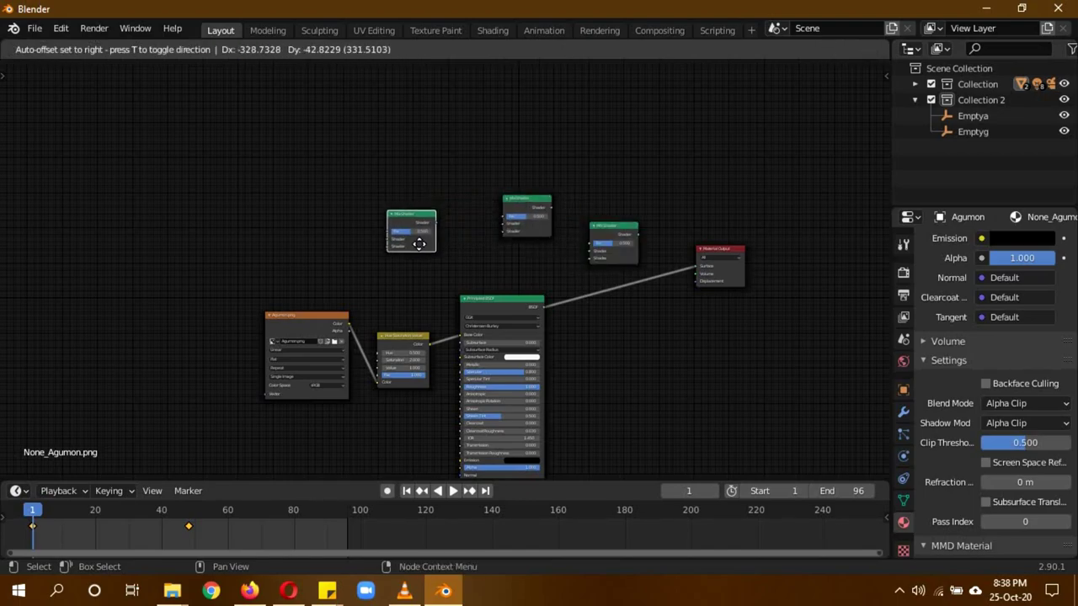
pyautogui.click(415, 244)
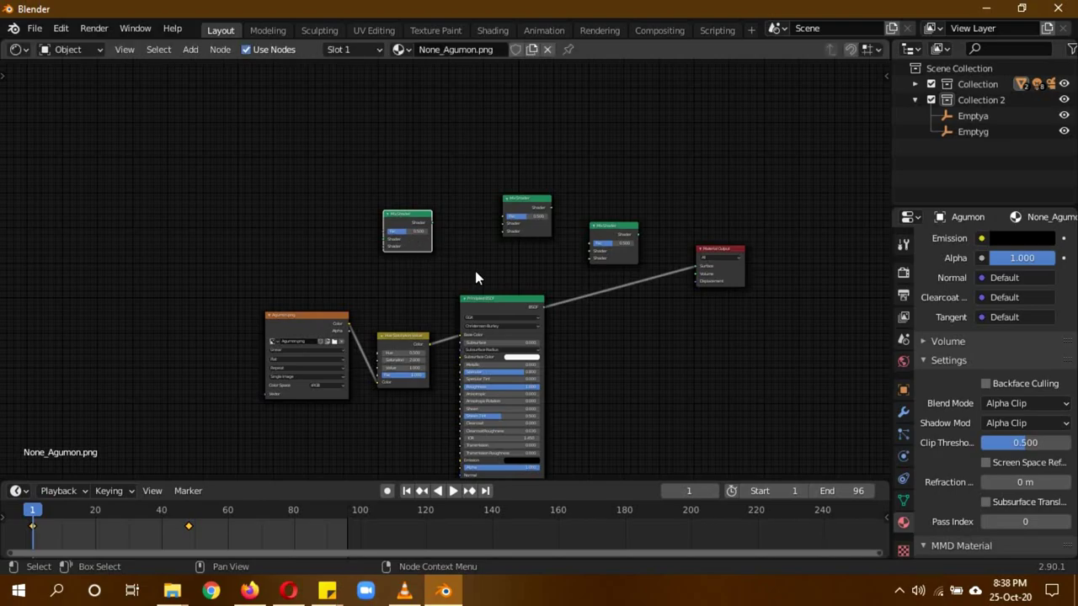
# - Link Principled BSDF through the three Mix Shaders into the Material Output Surface
pyautogui.moveTo(640, 234); pyautogui.dragTo(698, 267)
pyautogui.click(543, 308)
pyautogui.moveTo(547, 307); pyautogui.dragTo(589, 251)
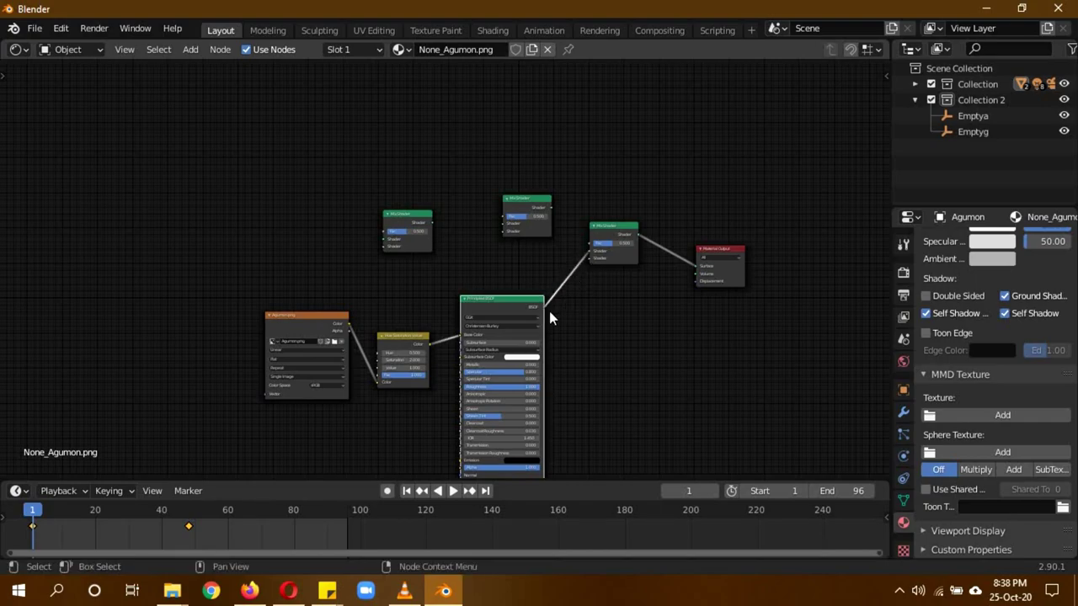
pyautogui.moveTo(545, 309); pyautogui.dragTo(383, 254)
pyautogui.moveTo(523, 205); pyautogui.dragTo(508, 199)
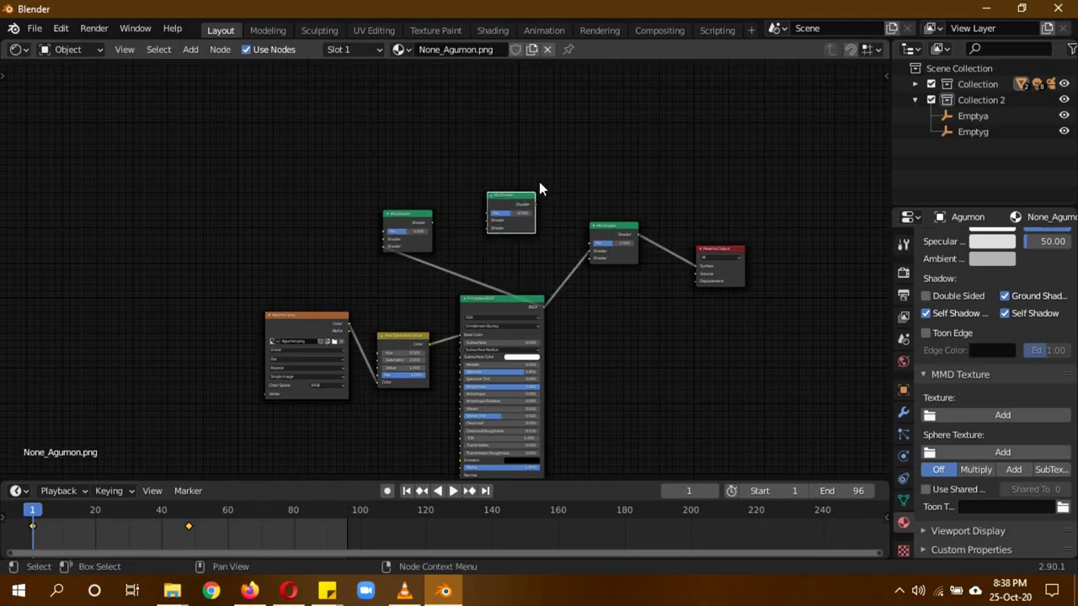
pyautogui.click(430, 228)
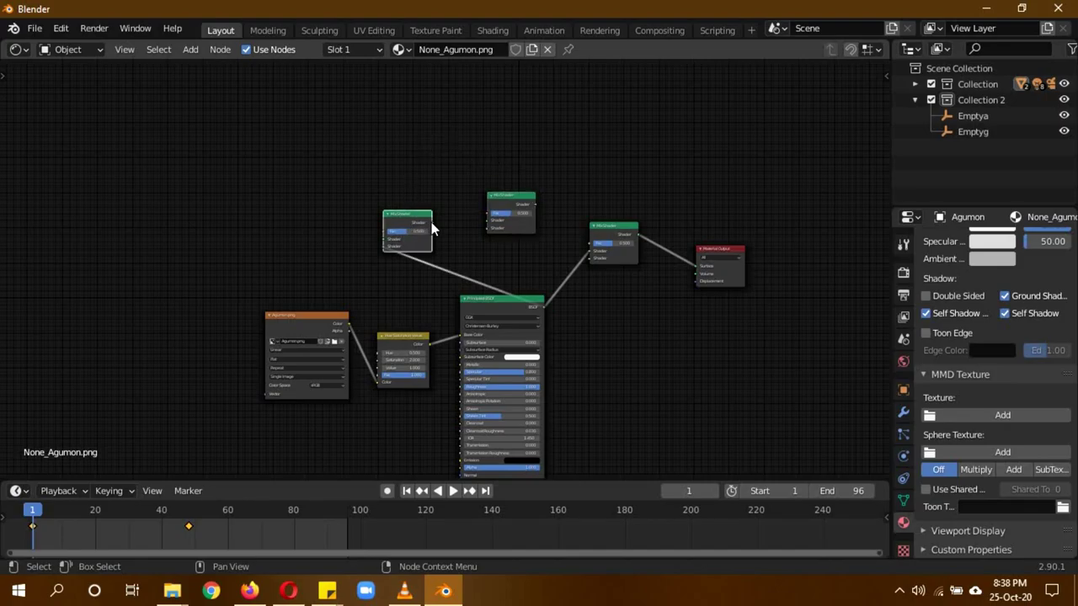
pyautogui.moveTo(431, 223); pyautogui.dragTo(486, 233)
pyautogui.moveTo(534, 204); pyautogui.dragTo(538, 204)
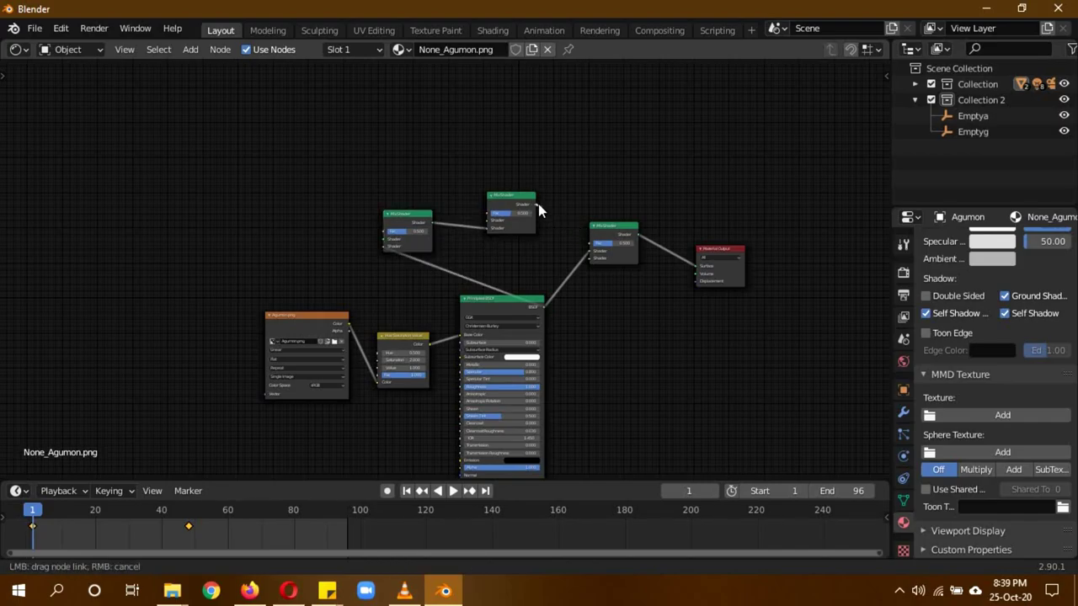
pyautogui.moveTo(580, 251); pyautogui.dragTo(586, 257)
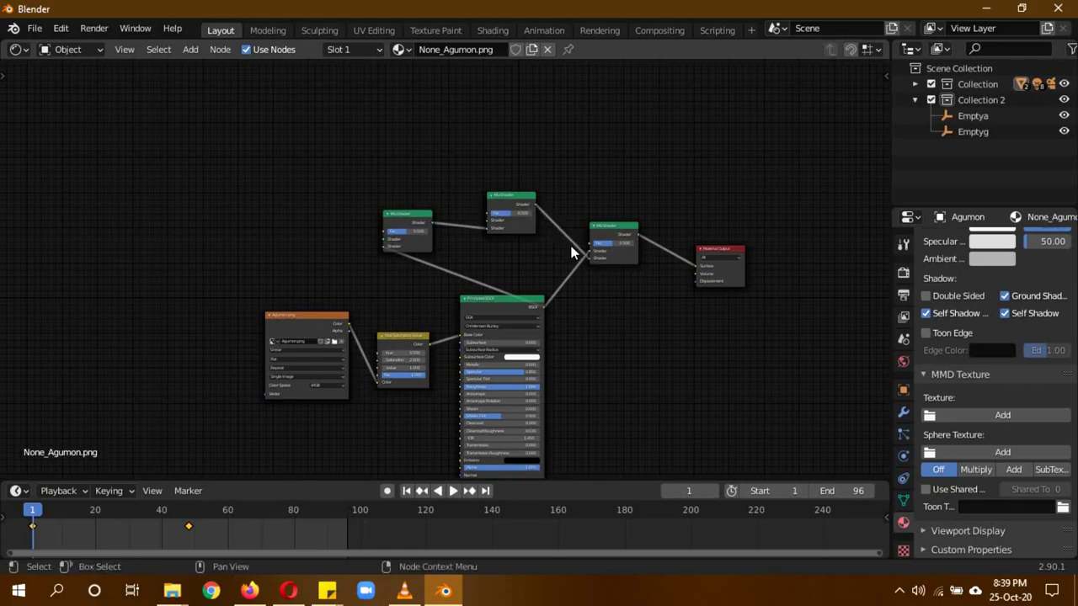
# - Add a Transparent BSDF node and connect it into the middle Mix Shader
pyautogui.hotkey('shift', 'a')
pyautogui.click(435, 111)
pyautogui.write('trans')
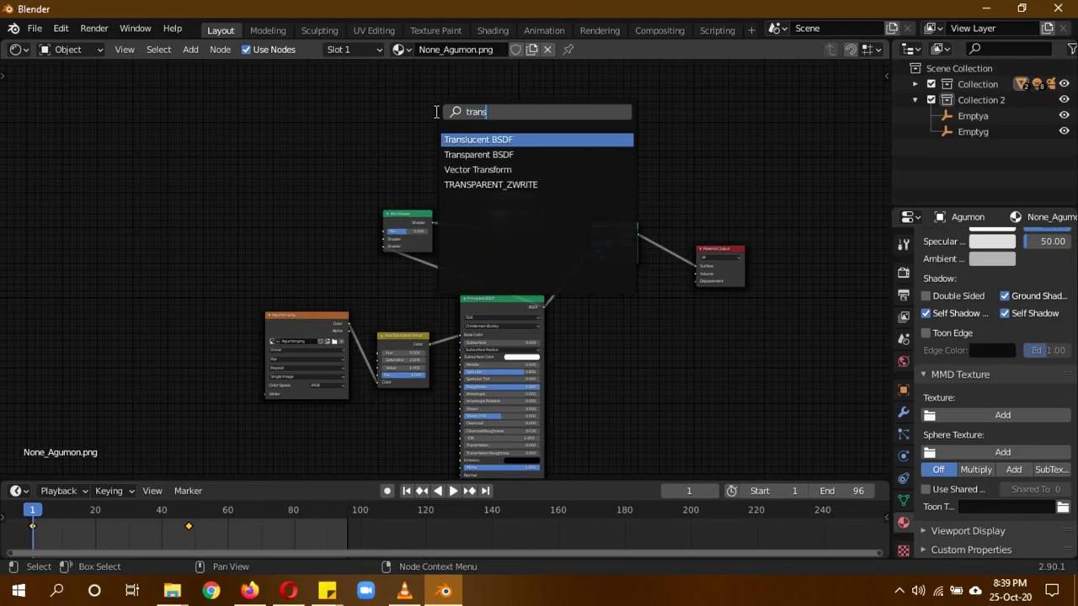
pyautogui.press('Down')
pyautogui.press('Return')
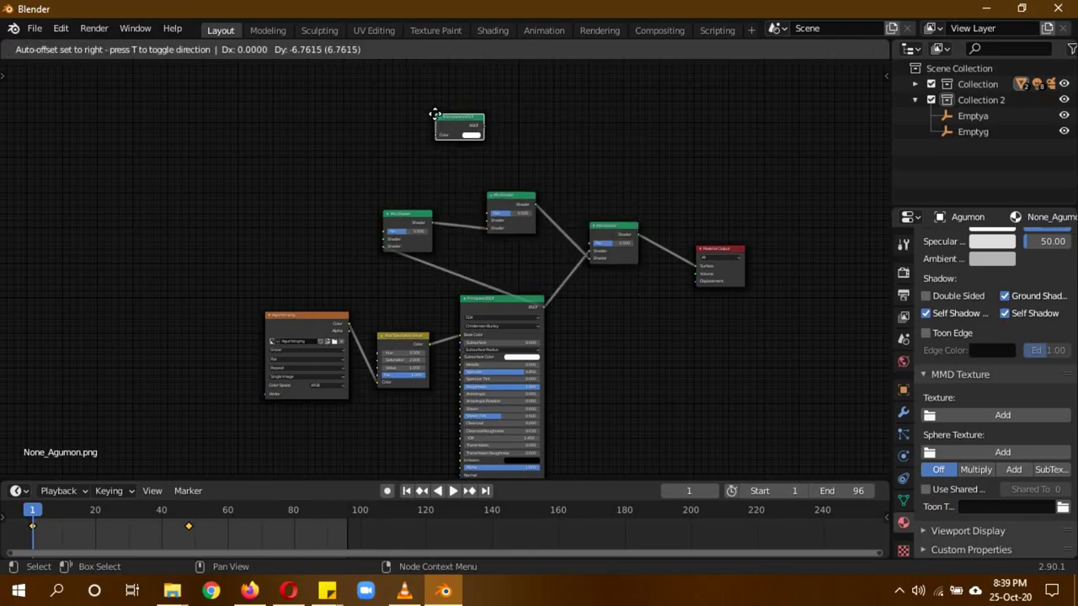
pyautogui.click(357, 165)
pyautogui.moveTo(405, 178); pyautogui.dragTo(487, 223)
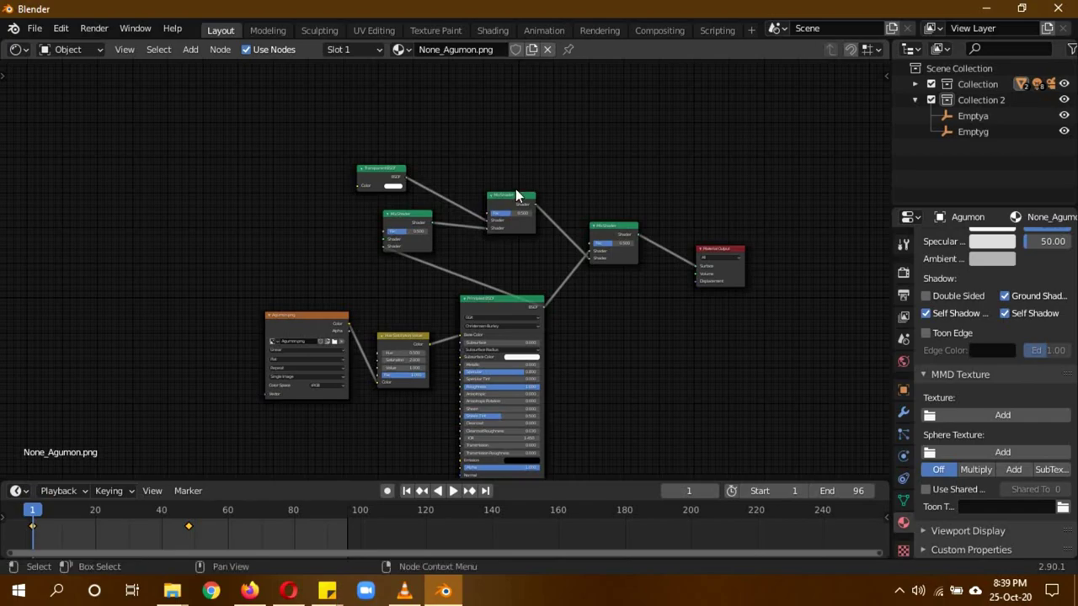
# - Add a ColorRamp driving the right Mix Shader's Fac, then duplicate it
pyautogui.hotkey('shift', 'a')
pyautogui.click(486, 92)
pyautogui.write('colo')
pyautogui.press('Down')
pyautogui.press('Return')
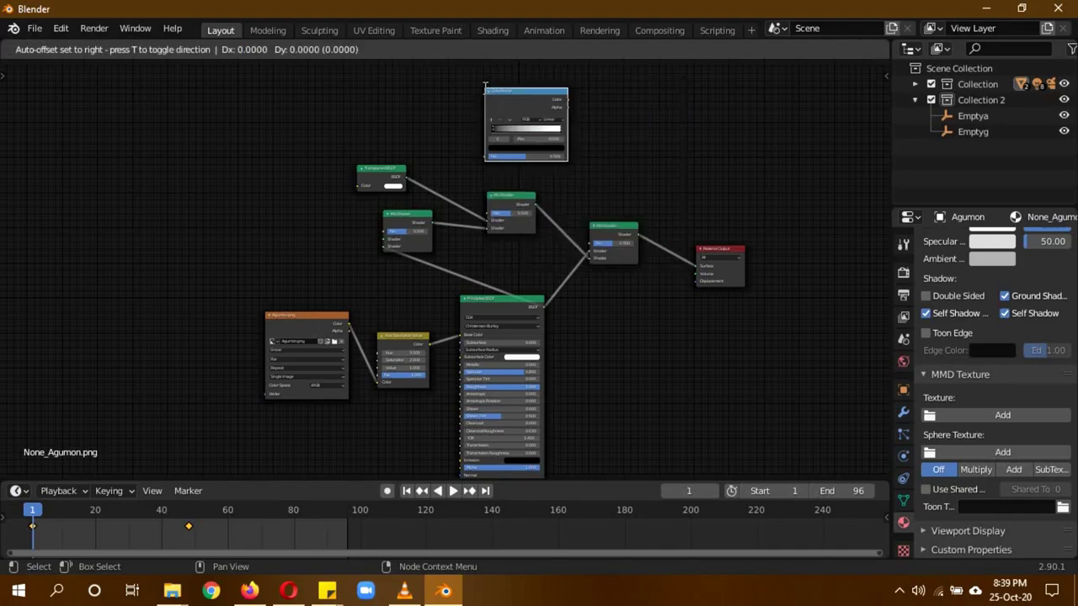
pyautogui.click(440, 85)
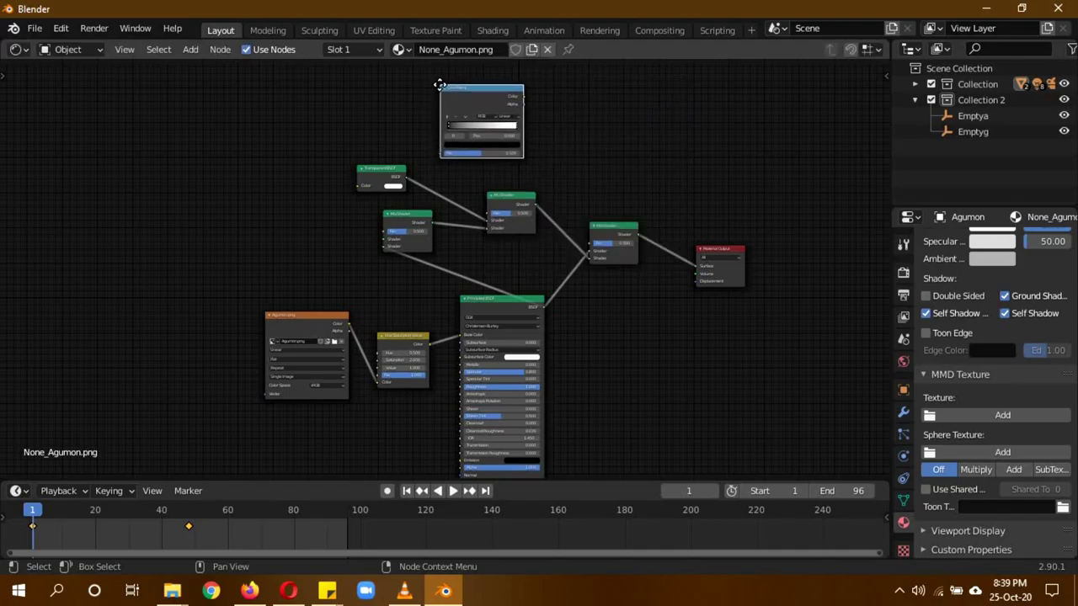
pyautogui.moveTo(524, 97); pyautogui.dragTo(593, 243)
pyautogui.click(486, 104)
pyautogui.hotkey('shift', 'd')
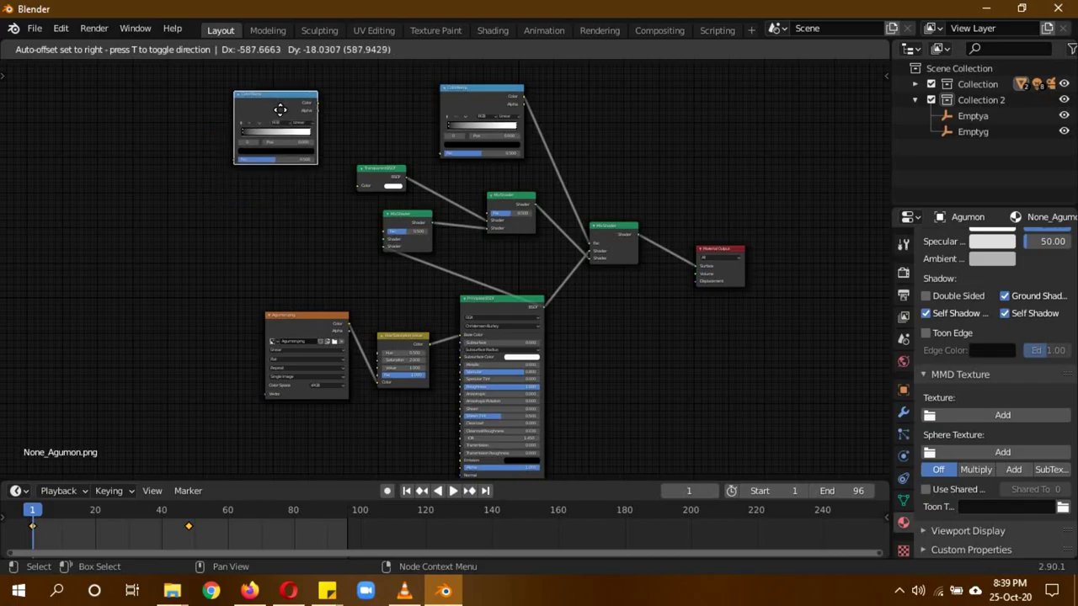
# - Place the second ColorRamp upper left, centre its black stop, link it to the Mix Shader factors
pyautogui.click(271, 122)
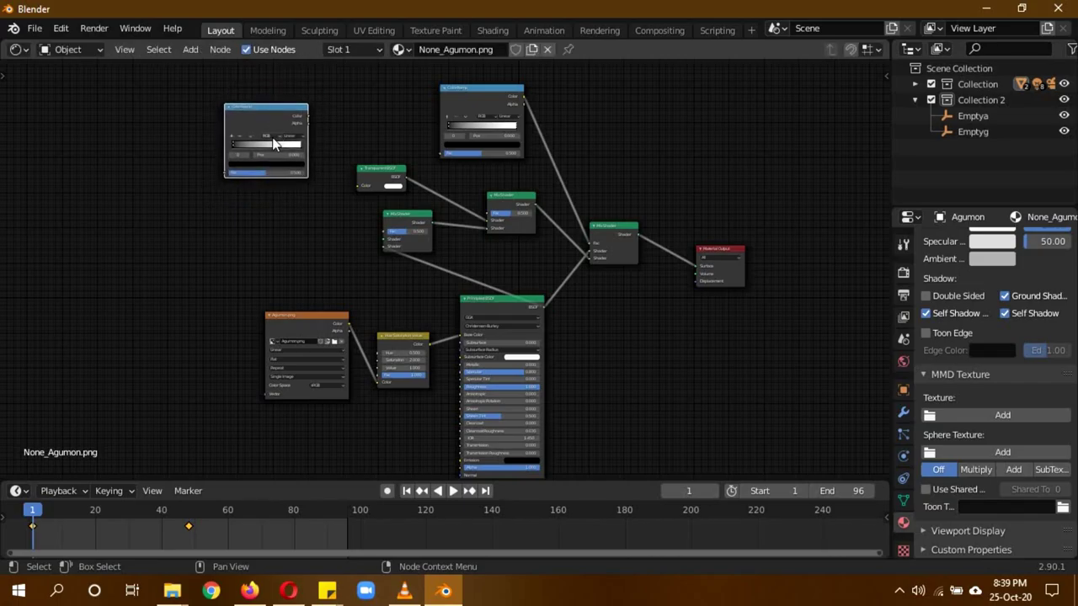
pyautogui.moveTo(231, 144)
pyautogui.mouseDown()
pyautogui.moveTo(293, 155)
pyautogui.moveTo(246, 150)
pyautogui.mouseUp()
pyautogui.moveTo(309, 119); pyautogui.dragTo(319, 116)
pyautogui.moveTo(412, 142); pyautogui.dragTo(491, 214)
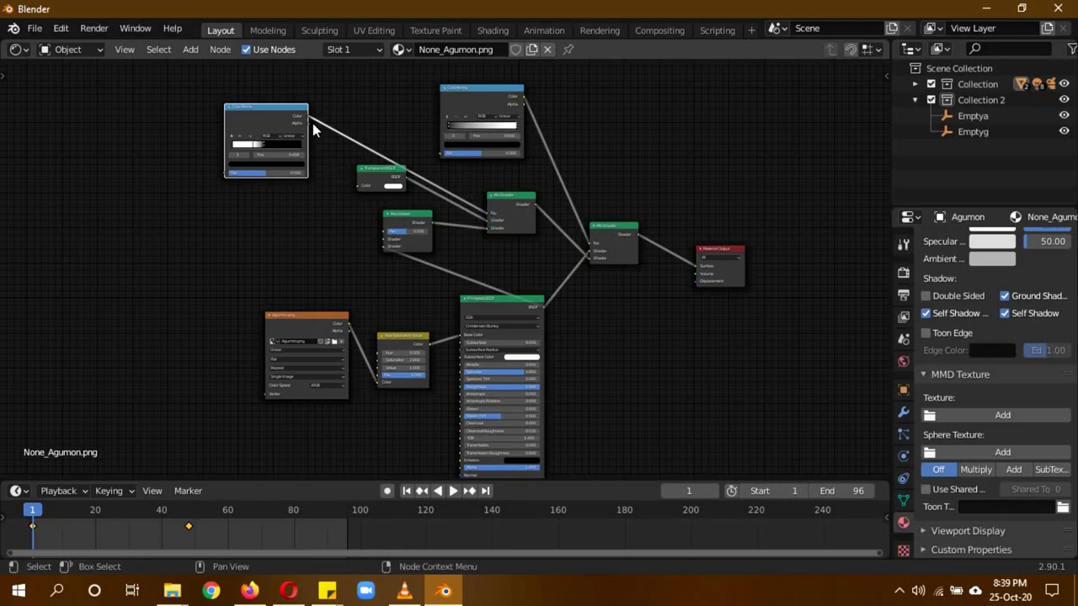
pyautogui.moveTo(310, 125); pyautogui.dragTo(384, 232)
pyautogui.moveTo(373, 173); pyautogui.dragTo(369, 185)
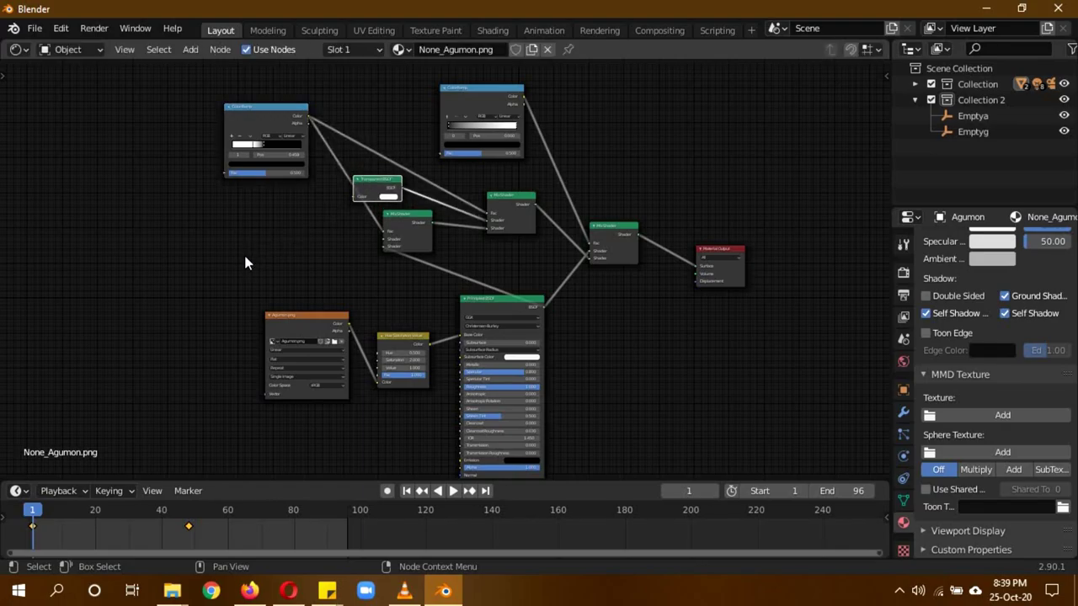
pyautogui.moveTo(244, 262); pyautogui.dragTo(411, 235, button='middle')
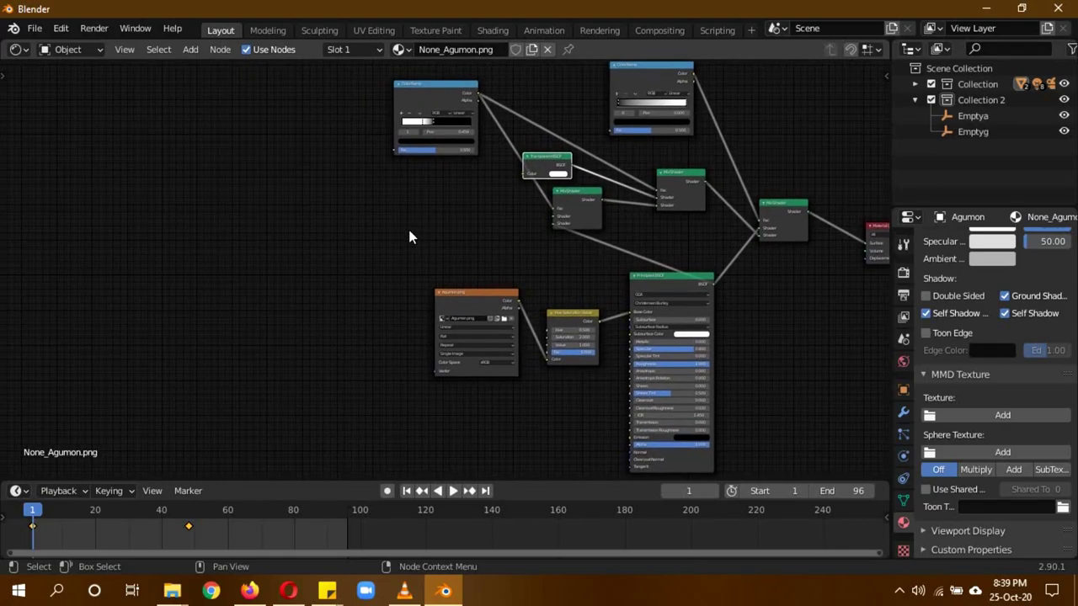
# - Add an Emission node linked into the Mix Shader and raise its Strength
pyautogui.hotkey('shift', 'a')
pyautogui.write('em')
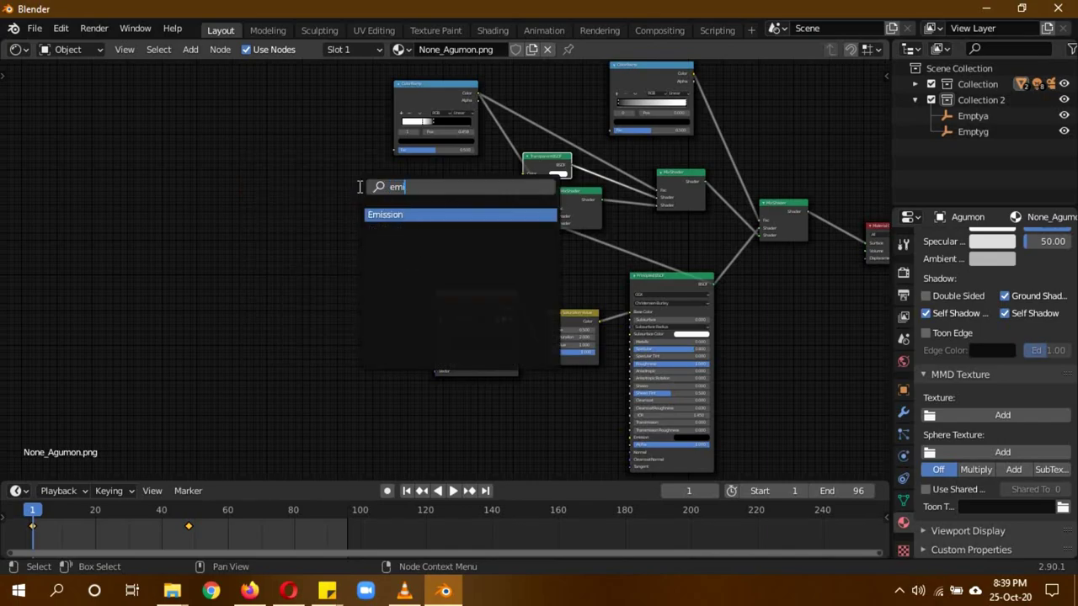
pyautogui.click(392, 214)
pyautogui.click(437, 226)
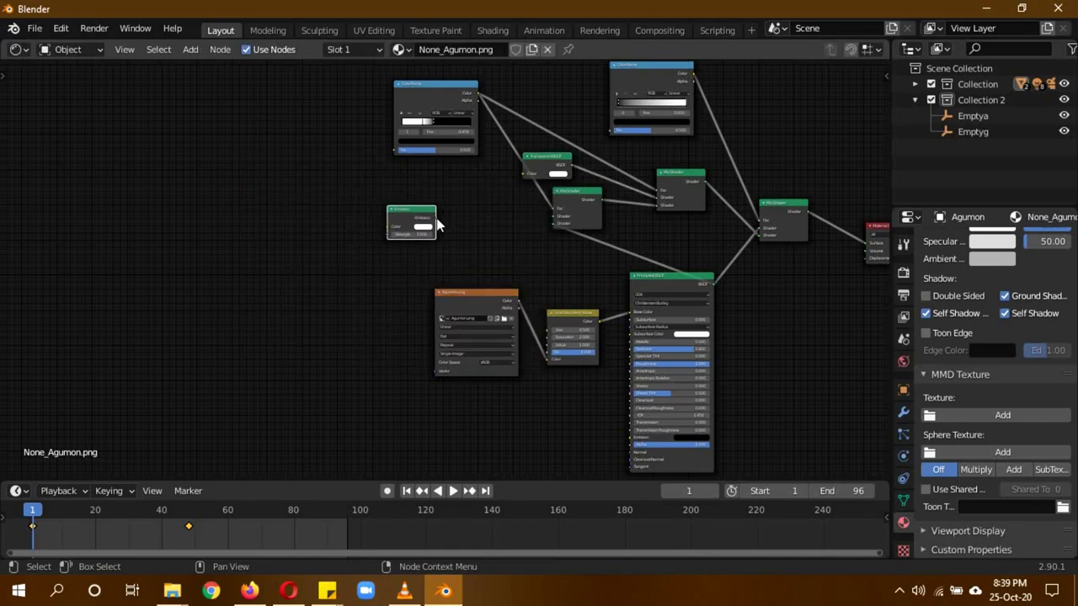
pyautogui.moveTo(435, 219); pyautogui.dragTo(553, 218)
pyautogui.click(418, 236)
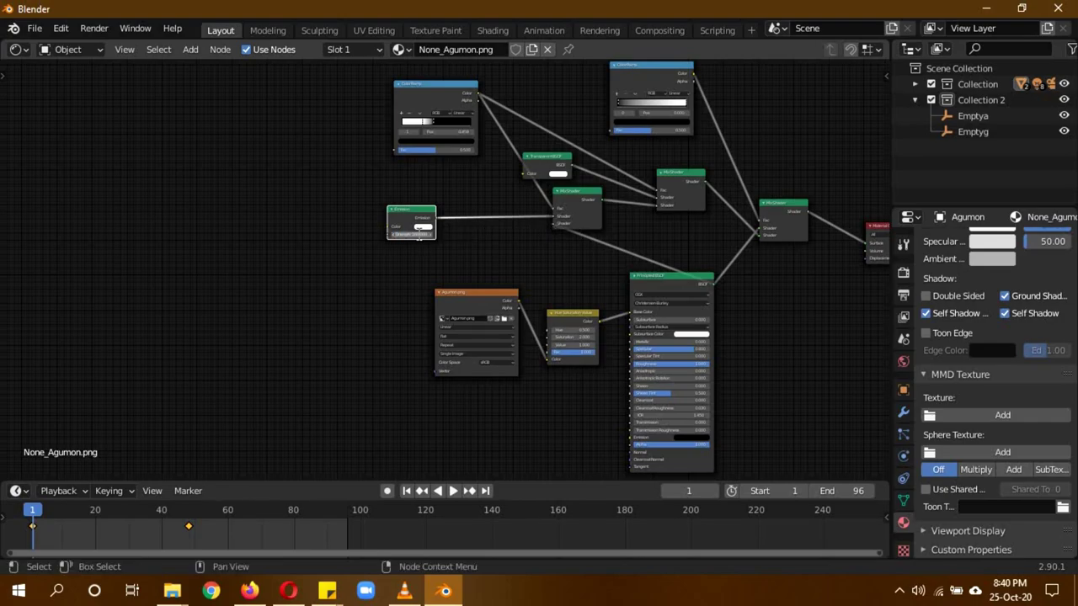
pyautogui.press('Return')
pyautogui.click(904, 273)
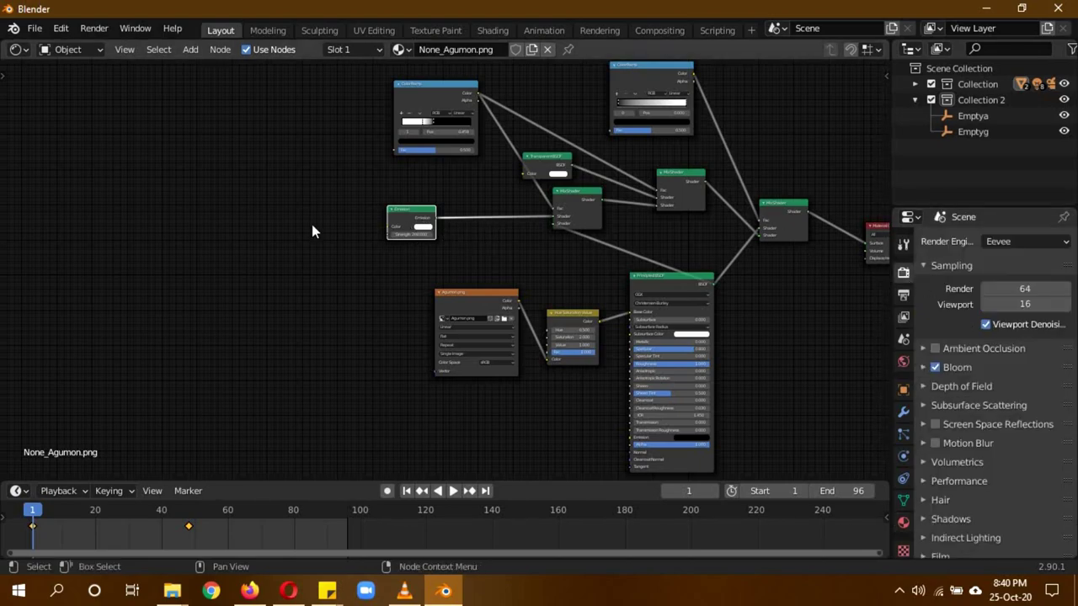
# - Duplicate the upper-right ColorRamp and feed its colour into the Emission node
pyautogui.click(635, 93)
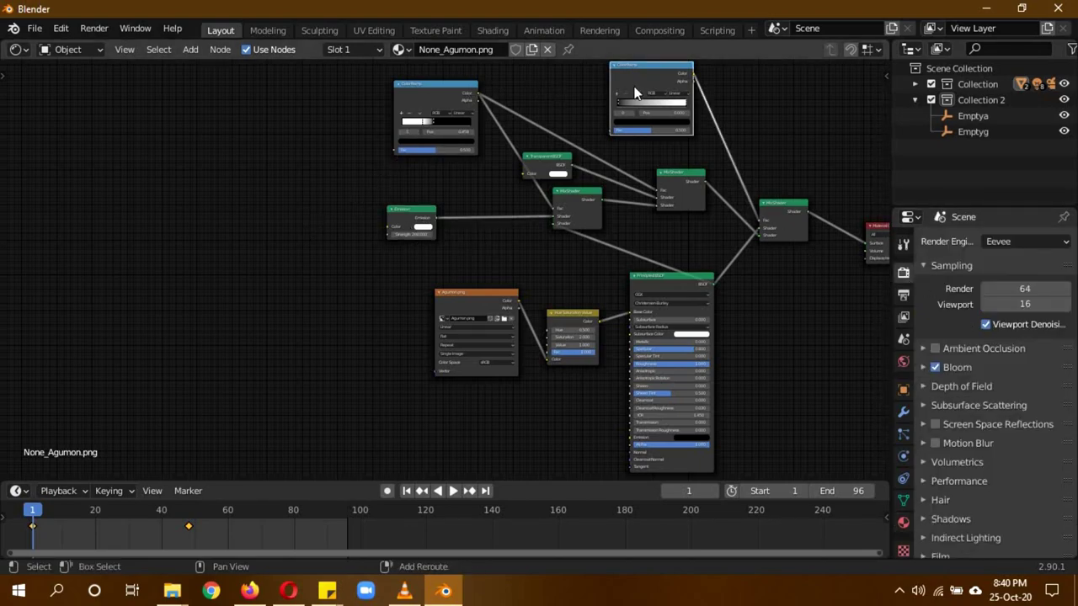
pyautogui.hotkey('shift', 'd')
pyautogui.click(287, 223)
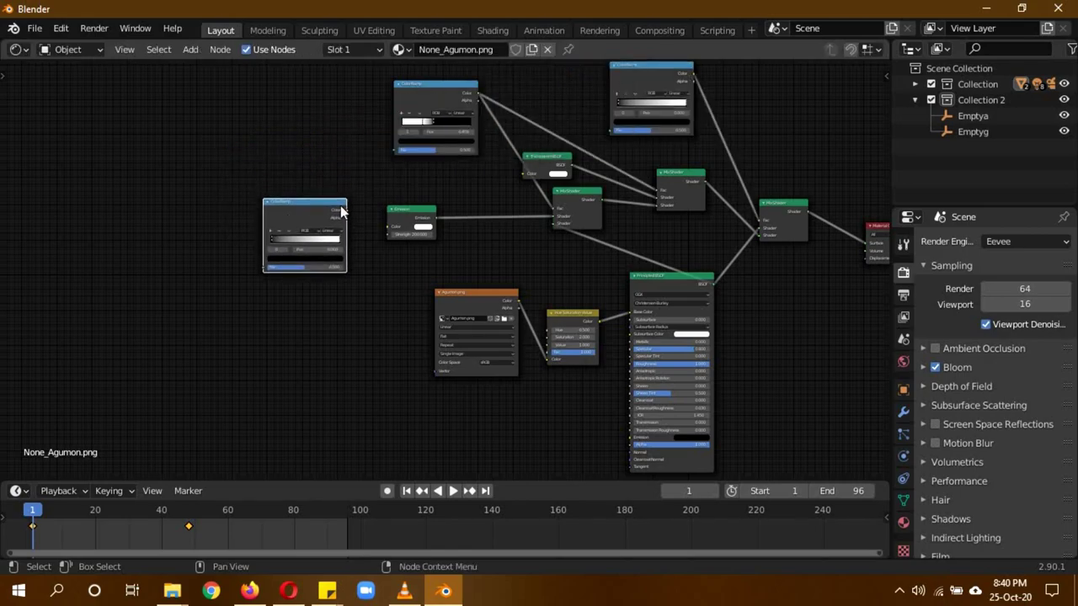
pyautogui.moveTo(348, 212); pyautogui.dragTo(396, 233)
# - Make both stops of the new ColorRamp orange-red
pyautogui.click(309, 259)
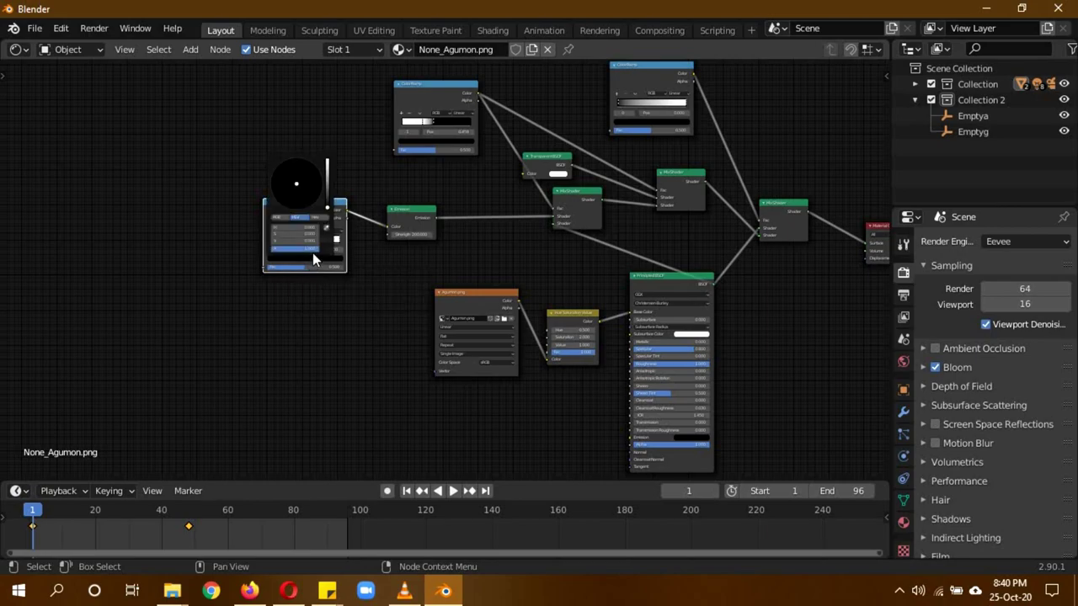
pyautogui.moveTo(328, 173); pyautogui.dragTo(334, 135)
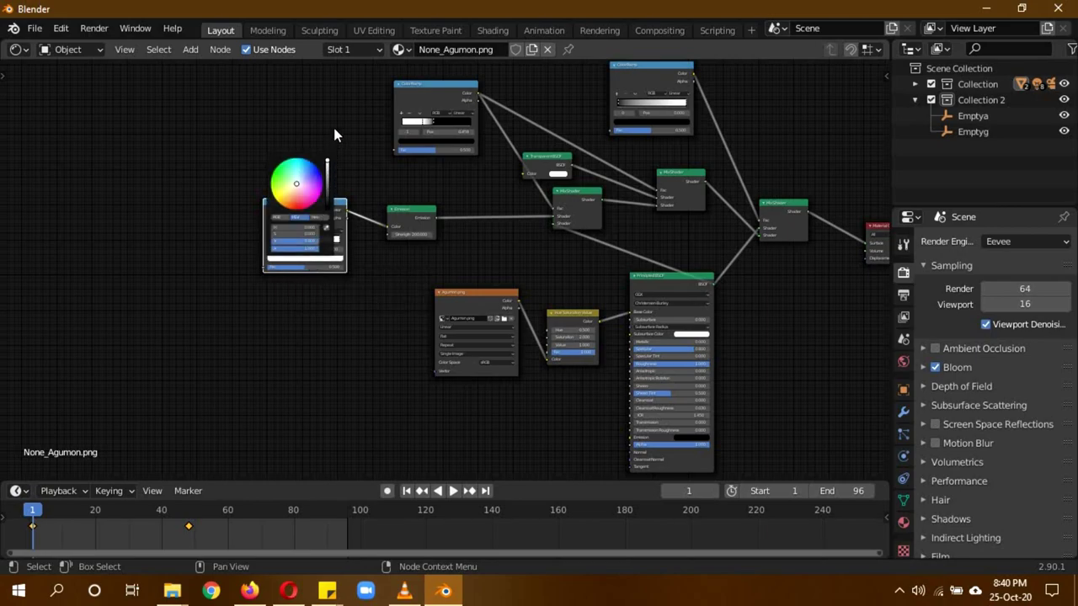
pyautogui.moveTo(296, 206); pyautogui.dragTo(283, 245)
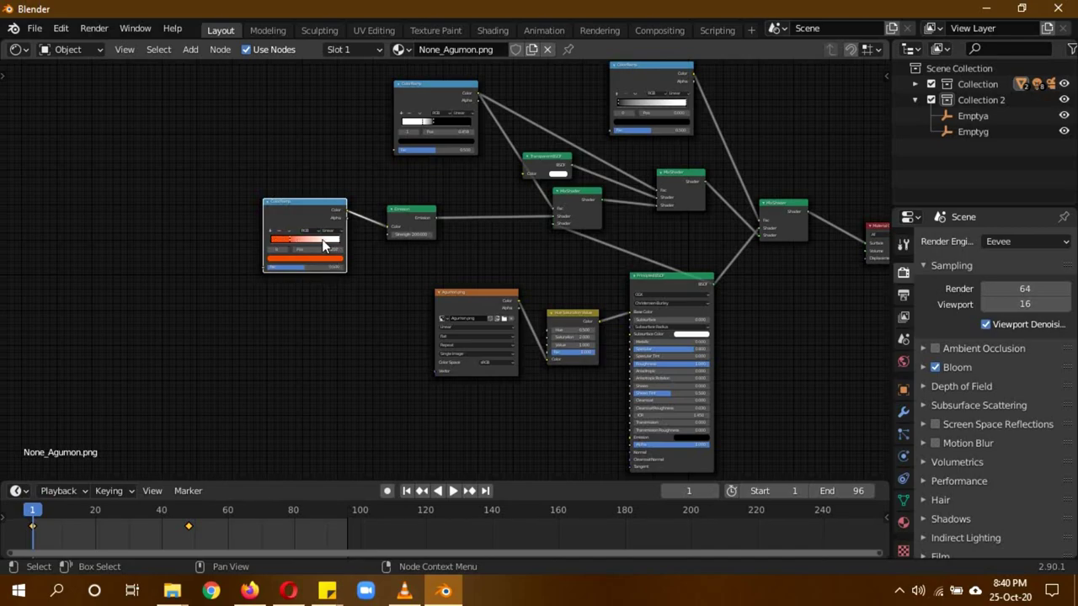
pyautogui.click(338, 240)
pyautogui.click(337, 261)
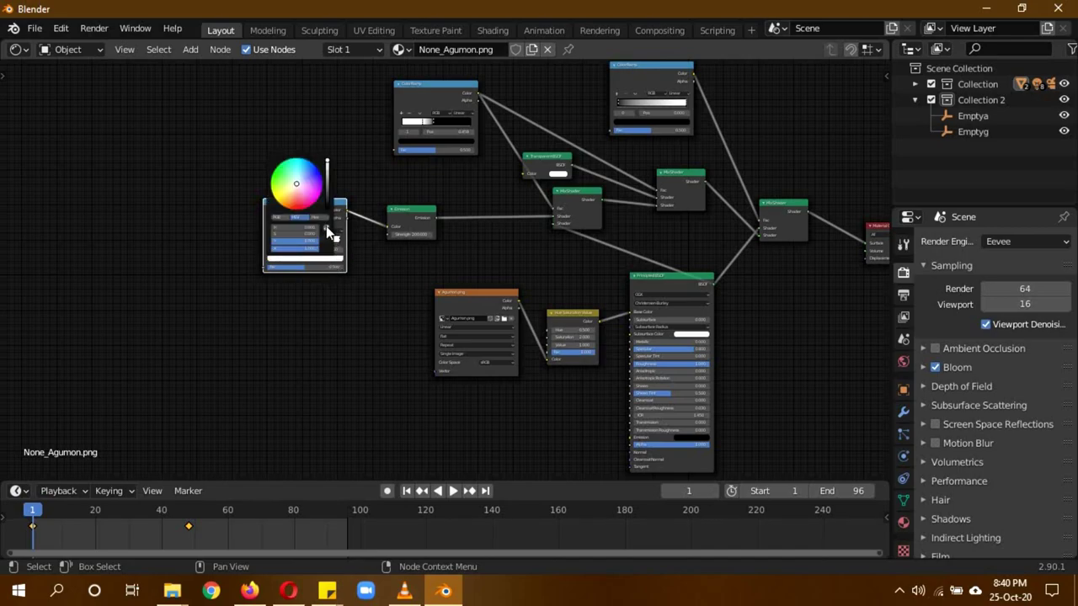
pyautogui.hotkey('ctrl', 'v')
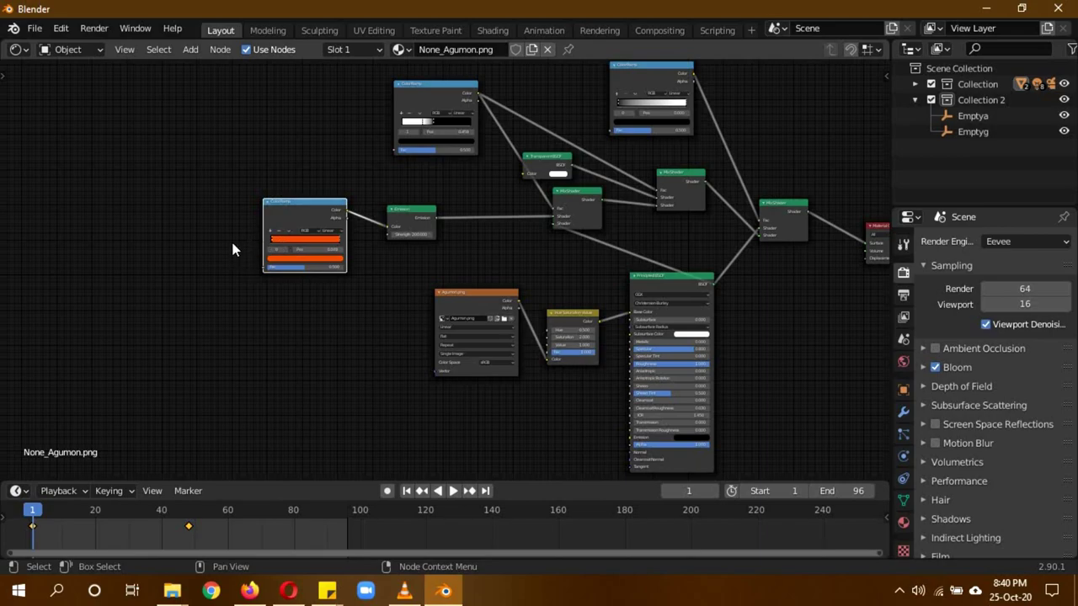
pyautogui.moveTo(233, 183); pyautogui.dragTo(368, 236, button='middle')
# - Add a MixRGB node and link it toward the ColorRamp's Fac
pyautogui.hotkey('shift', 'a')
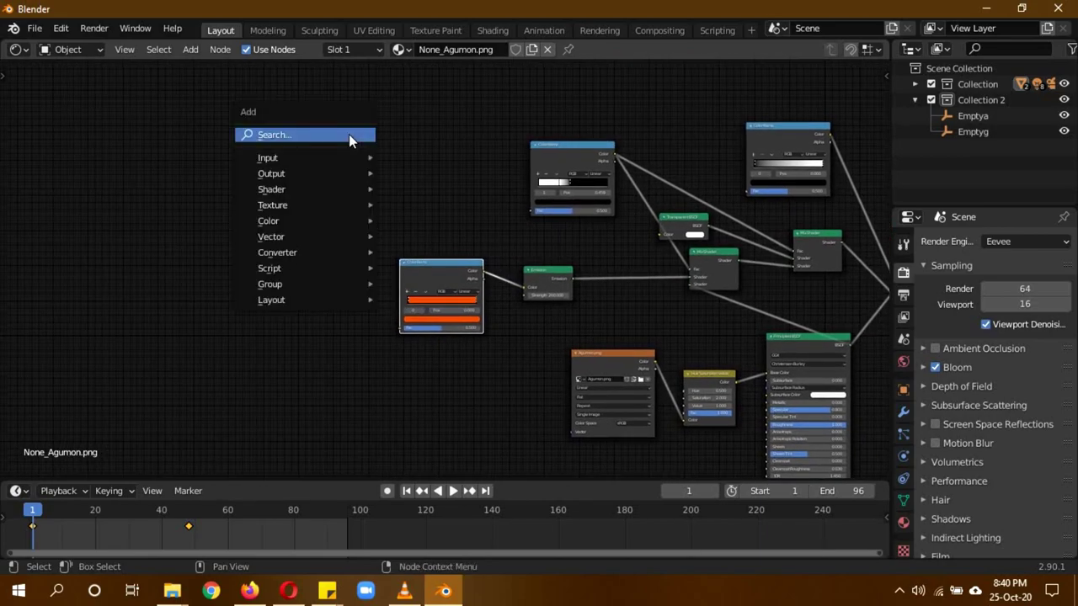
pyautogui.click(348, 134)
pyautogui.write('mix')
pyautogui.press('Down')
pyautogui.press('Return')
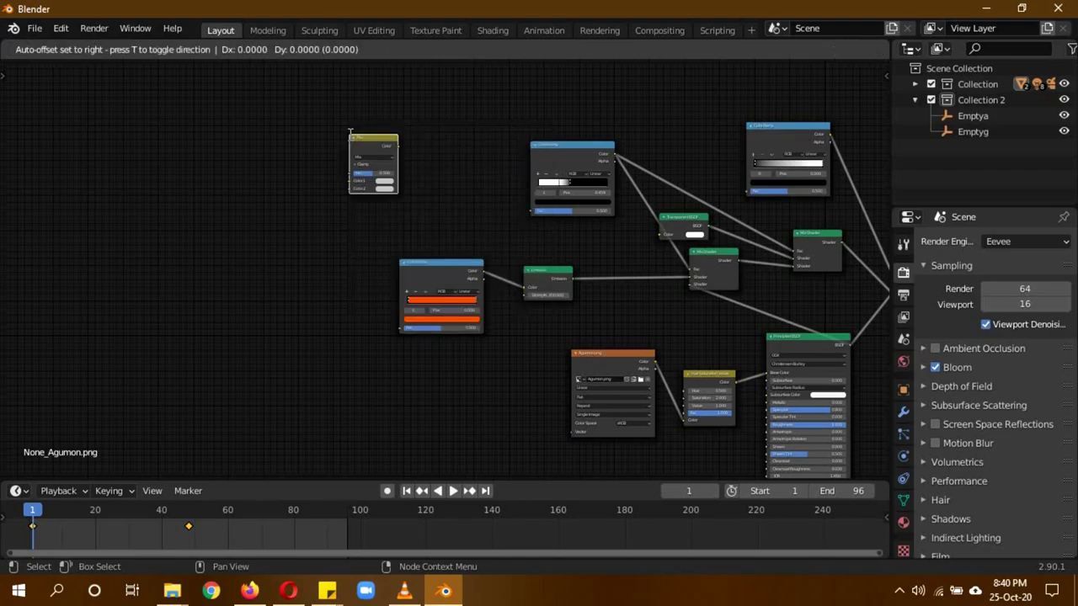
pyautogui.click(401, 158)
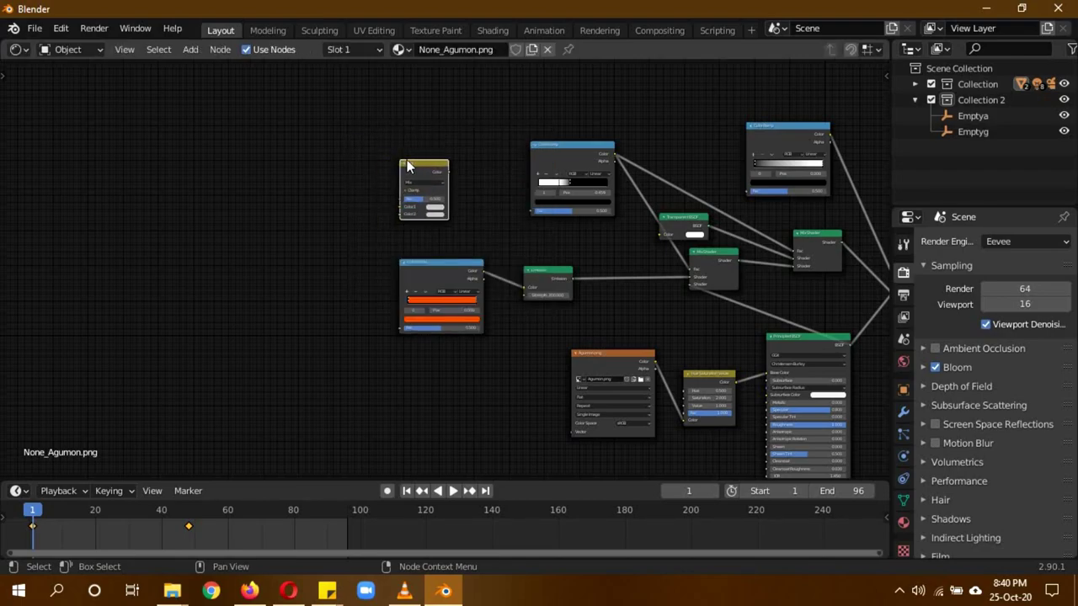
pyautogui.moveTo(447, 172); pyautogui.dragTo(529, 210)
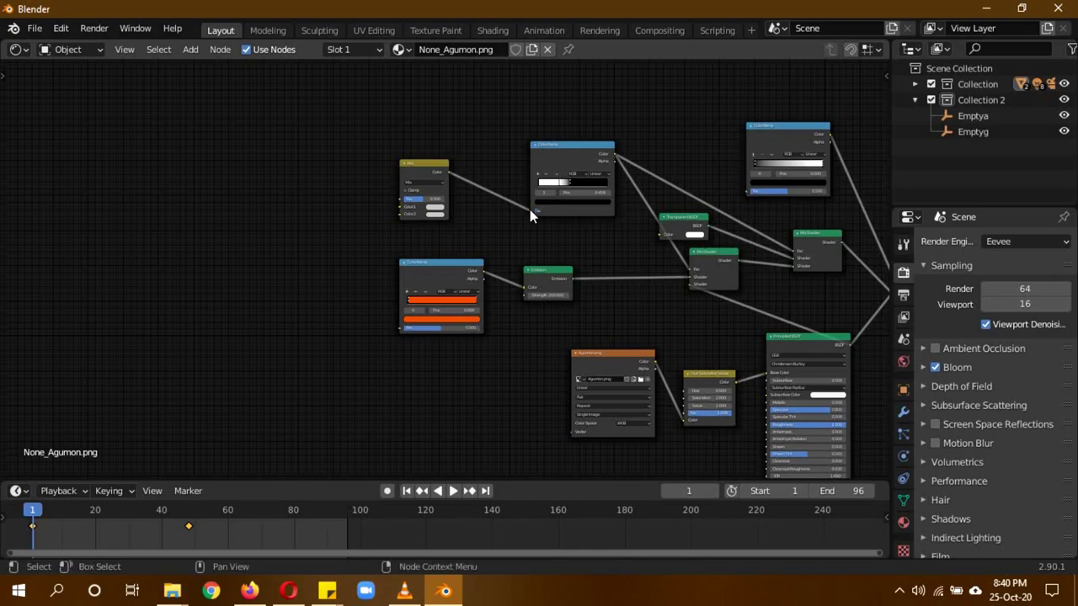
# - Add a Gradient Texture and a Separate XYZ node
pyautogui.hotkey('shift', 'a')
pyautogui.click(238, 171)
pyautogui.write('grad')
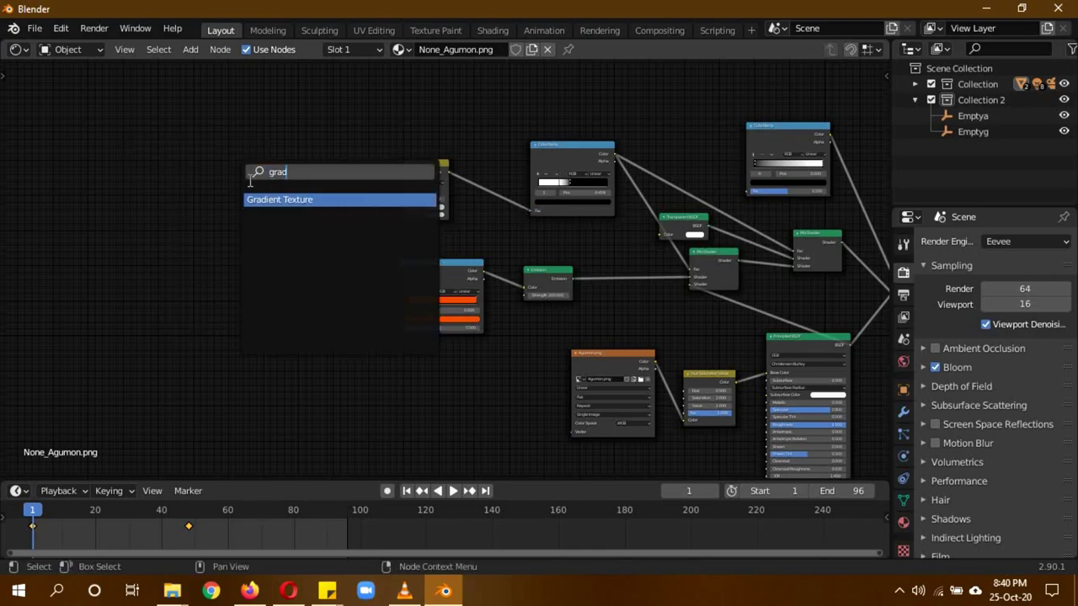
pyautogui.press('Return')
pyautogui.click(322, 197)
pyautogui.hotkey('shift', 'a')
pyautogui.click(232, 164)
pyautogui.write('sep')
pyautogui.click(303, 214)
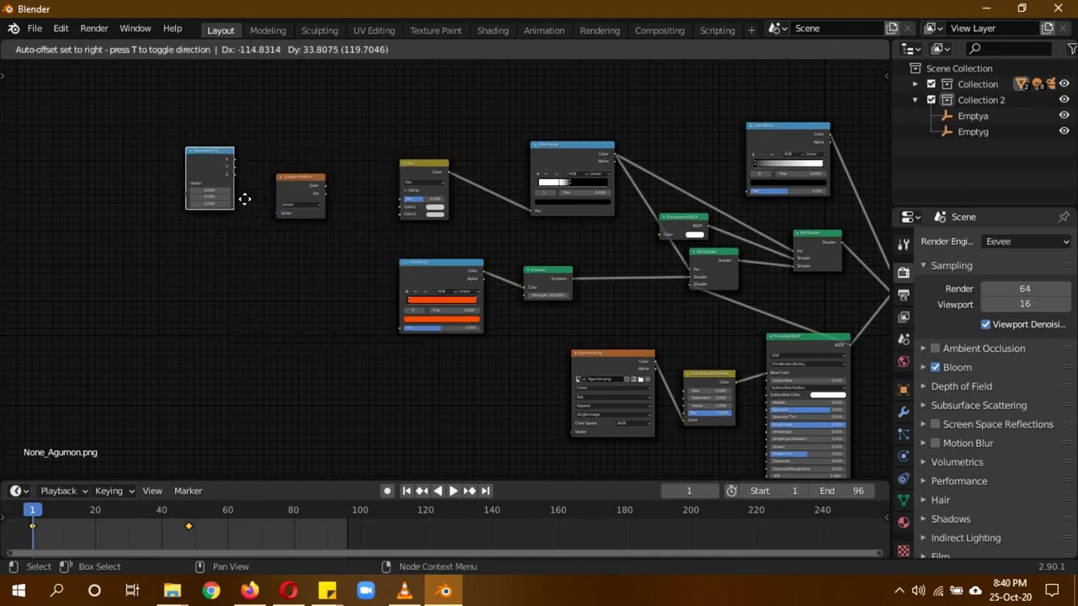
pyautogui.click(261, 210)
pyautogui.moveTo(183, 248); pyautogui.dragTo(288, 257, button='middle')
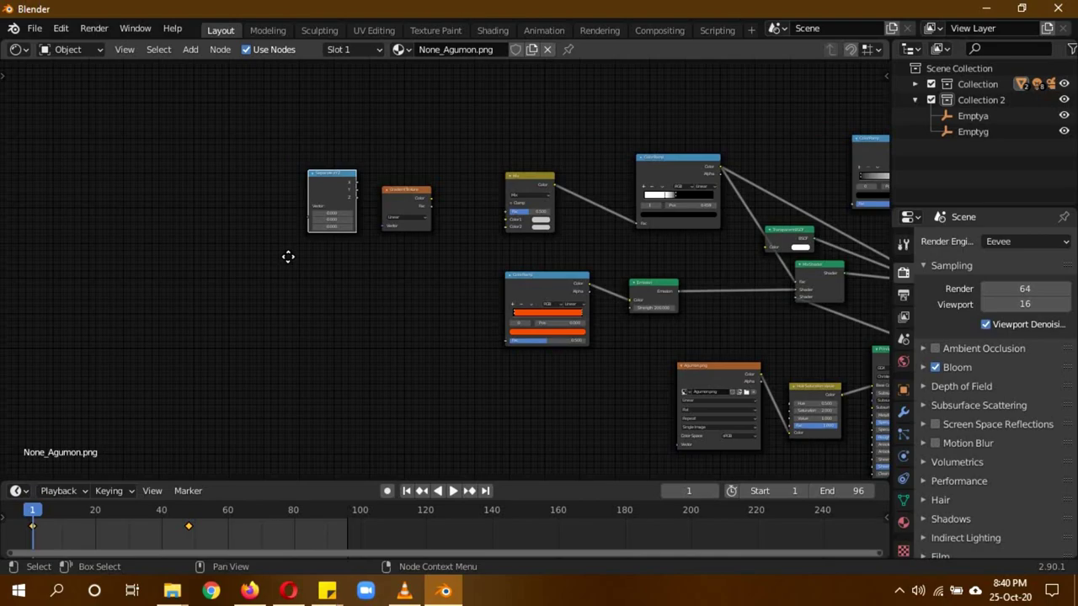
# - Add a Mapping node and a Value node at the lower left
pyautogui.hotkey('shift', 'a')
pyautogui.click(235, 187)
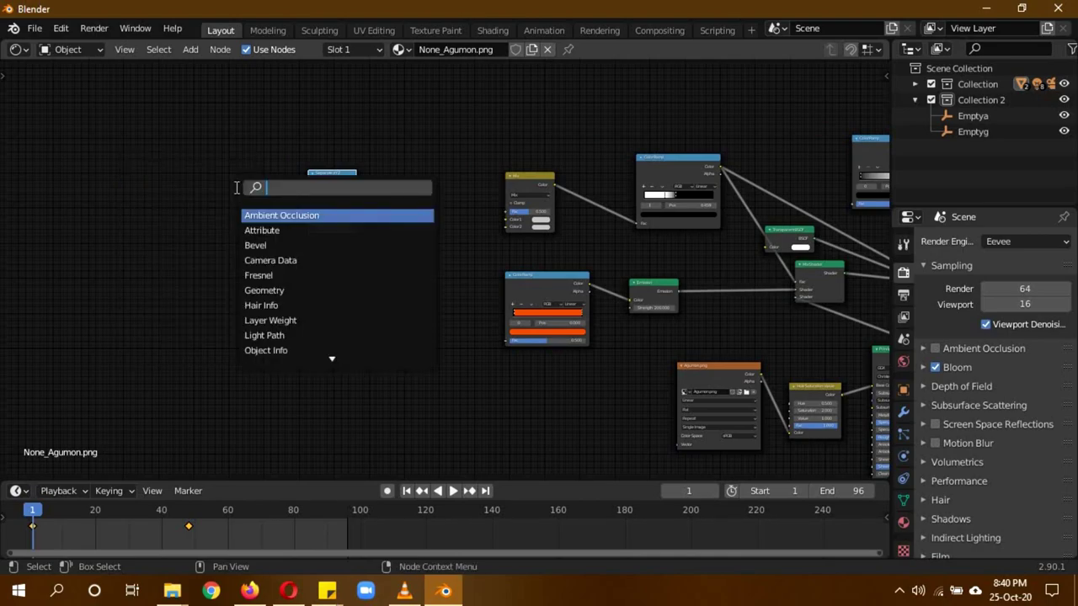
pyautogui.write('mapp')
pyautogui.press('Return')
pyautogui.click(235, 187)
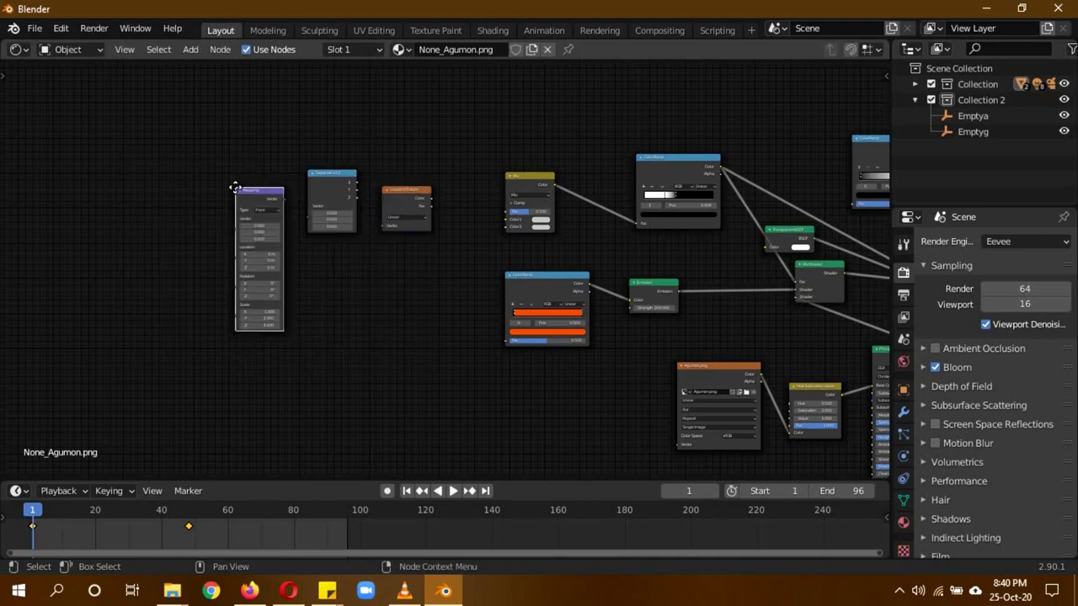
pyautogui.hotkey('shift', 'a')
pyautogui.click(140, 171)
pyautogui.write('val')
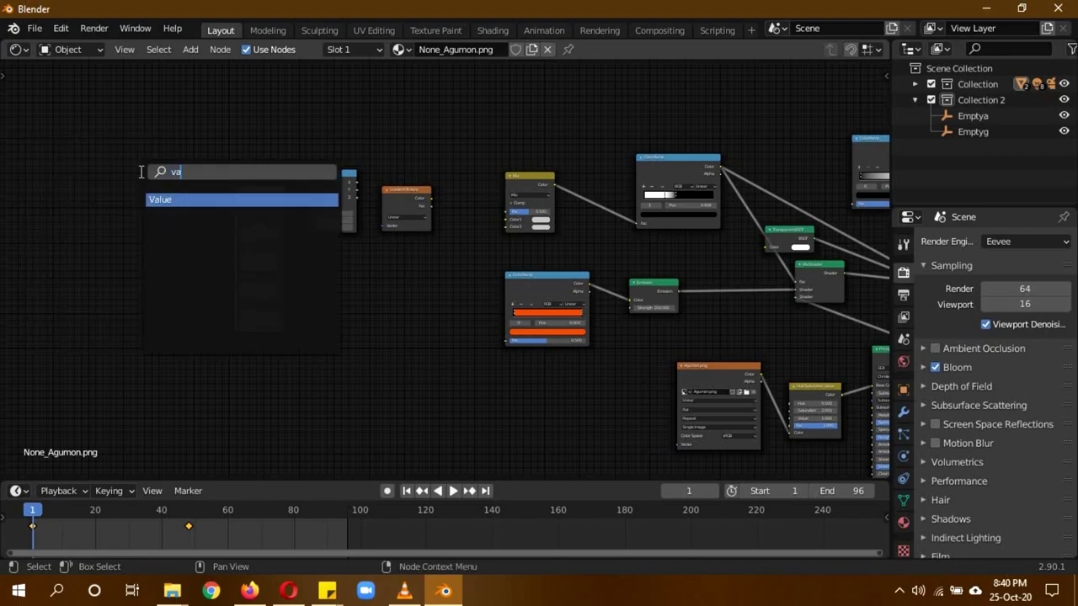
pyautogui.press('Return')
pyautogui.click(182, 305)
# - Add a Texture Coordinate node at far left and a Voronoi Texture node
pyautogui.hotkey('shift', 'a')
pyautogui.click(202, 162)
pyautogui.write('coo')
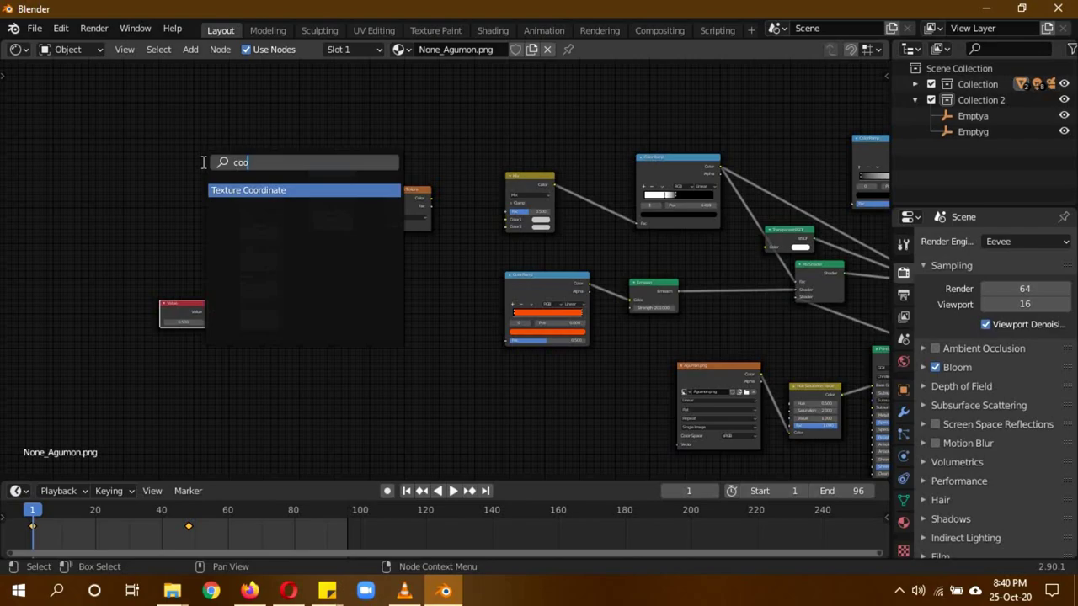
pyautogui.press('Return')
pyautogui.click(179, 217)
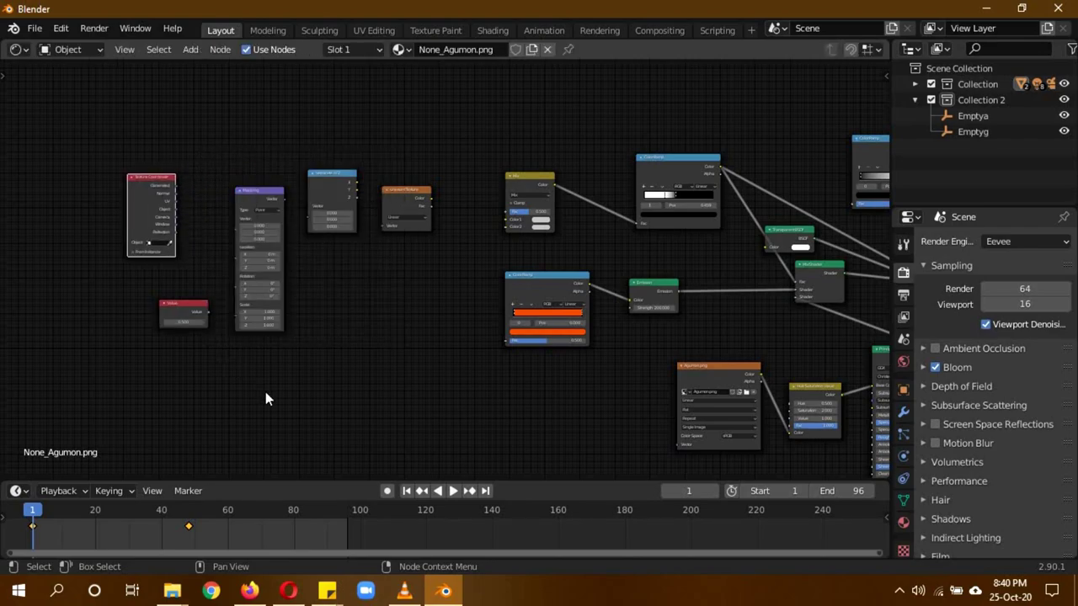
pyautogui.moveTo(334, 386); pyautogui.dragTo(277, 328, button='middle')
pyautogui.hotkey('shift', 'a')
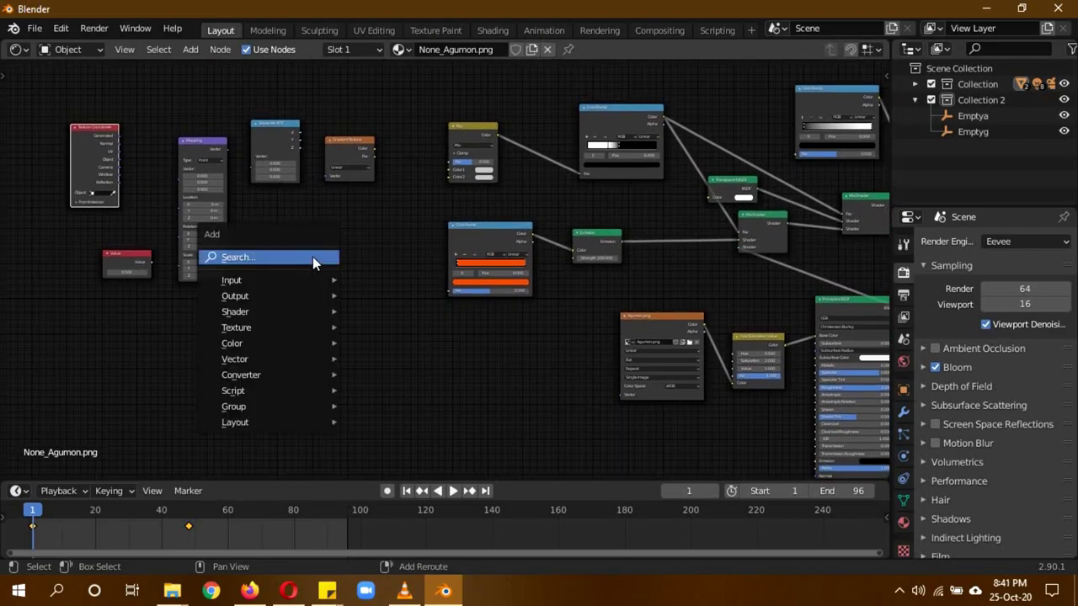
pyautogui.click(312, 257)
pyautogui.write('nois')
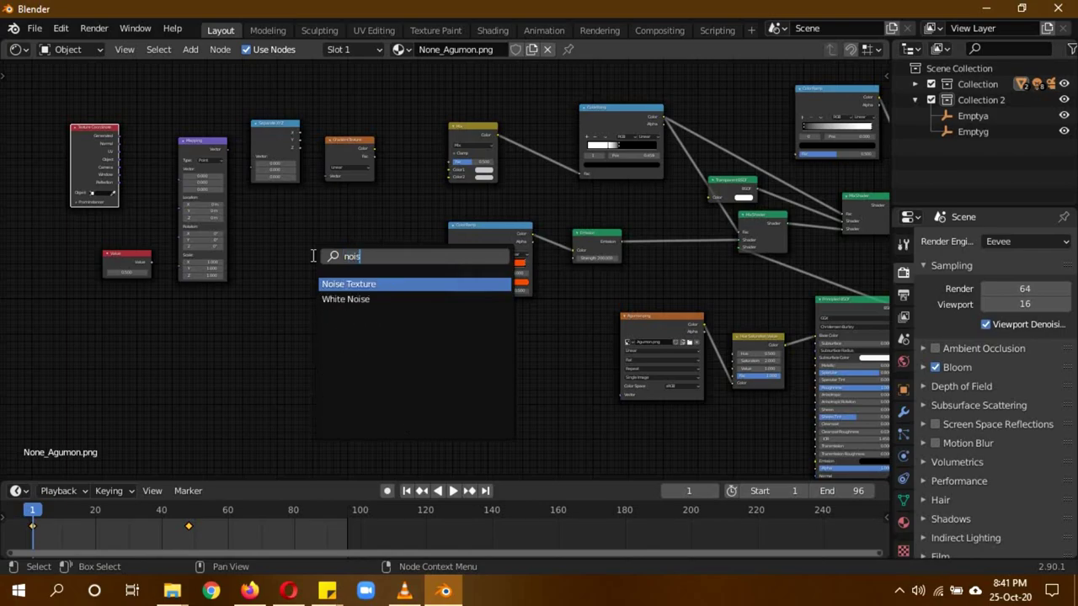
pyautogui.press('BackSpace')
pyautogui.press('BackSpace')
pyautogui.press('BackSpace')
pyautogui.press('BackSpace')
pyautogui.write('voro')
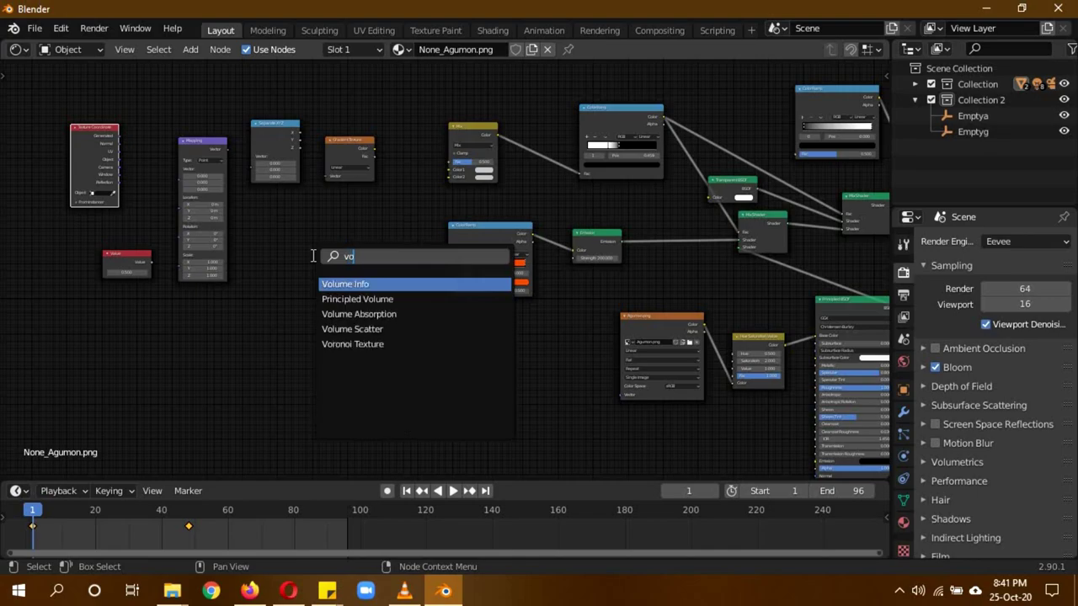
pyautogui.press('Return')
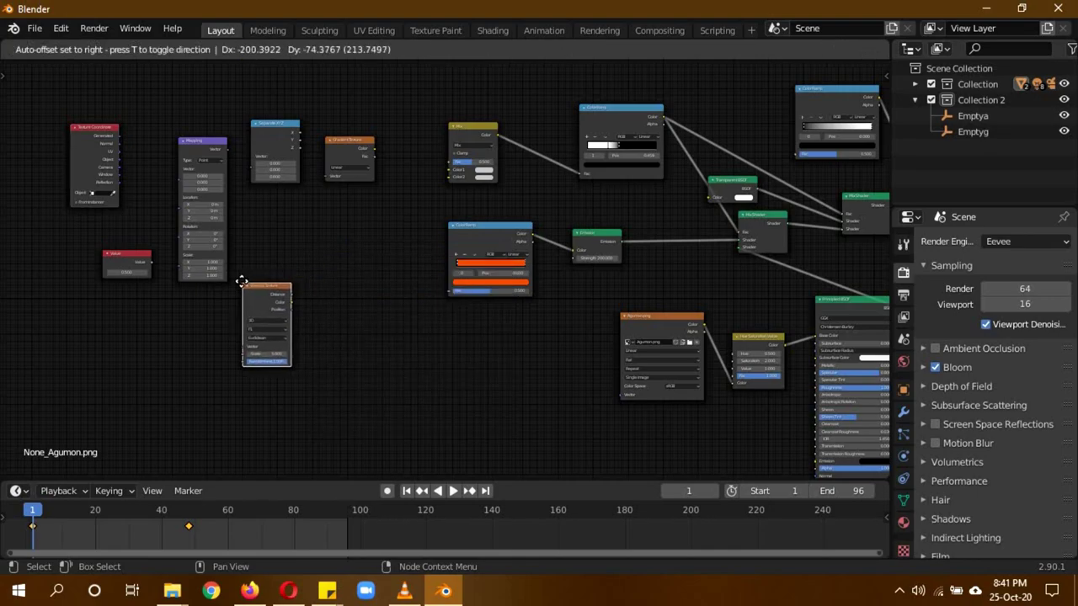
# - Add a Brick Texture with Row Height 0.5 feeding the ColorRamp factor
pyautogui.click(242, 285)
pyautogui.hotkey('shift', 'a')
pyautogui.click(349, 234)
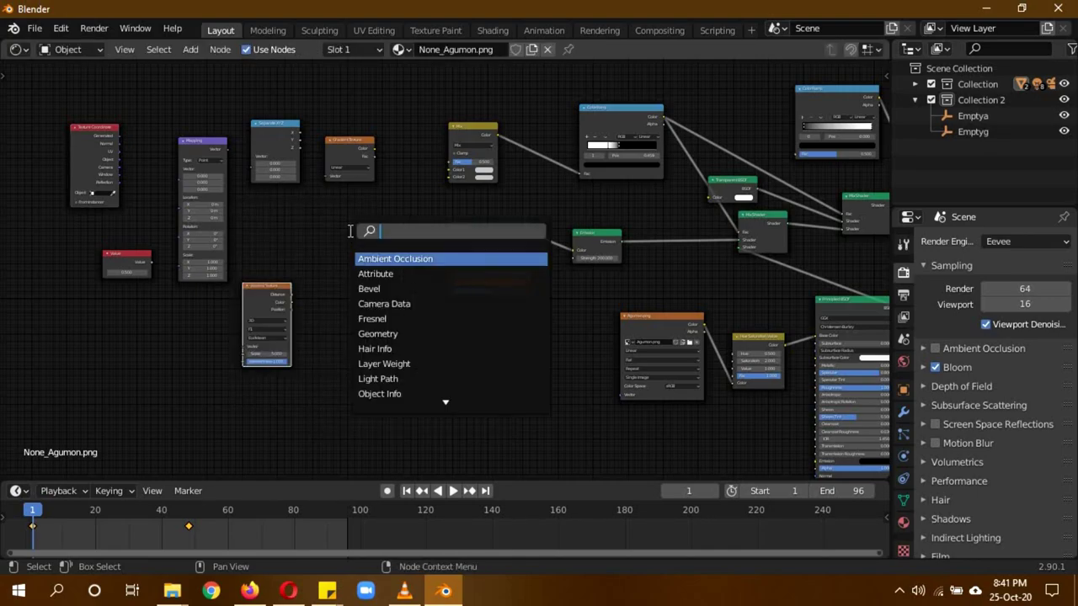
pyautogui.write('bric')
pyautogui.press('Return')
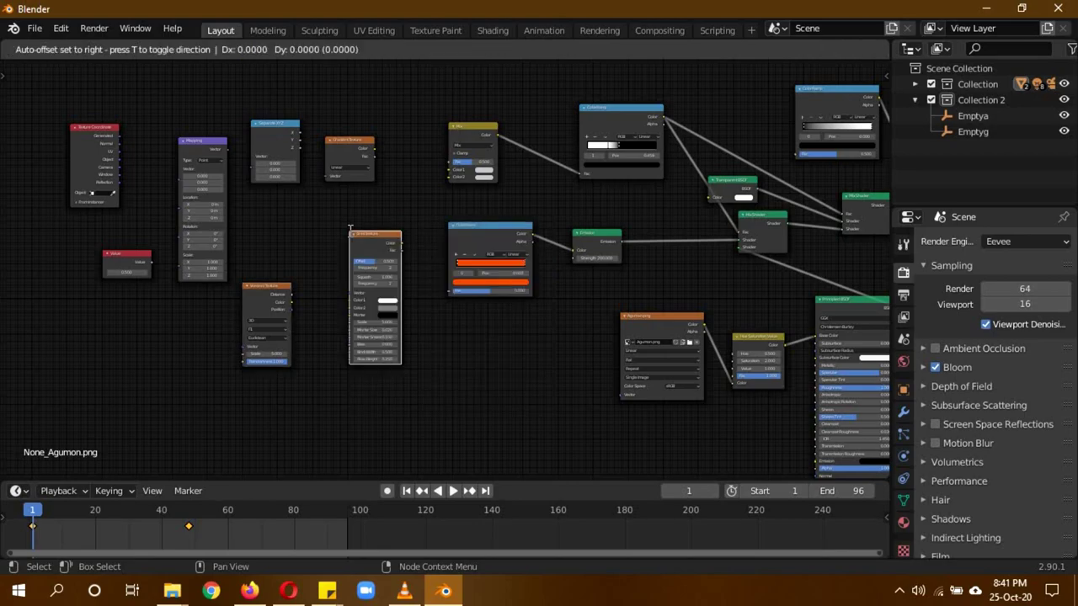
pyautogui.click(338, 233)
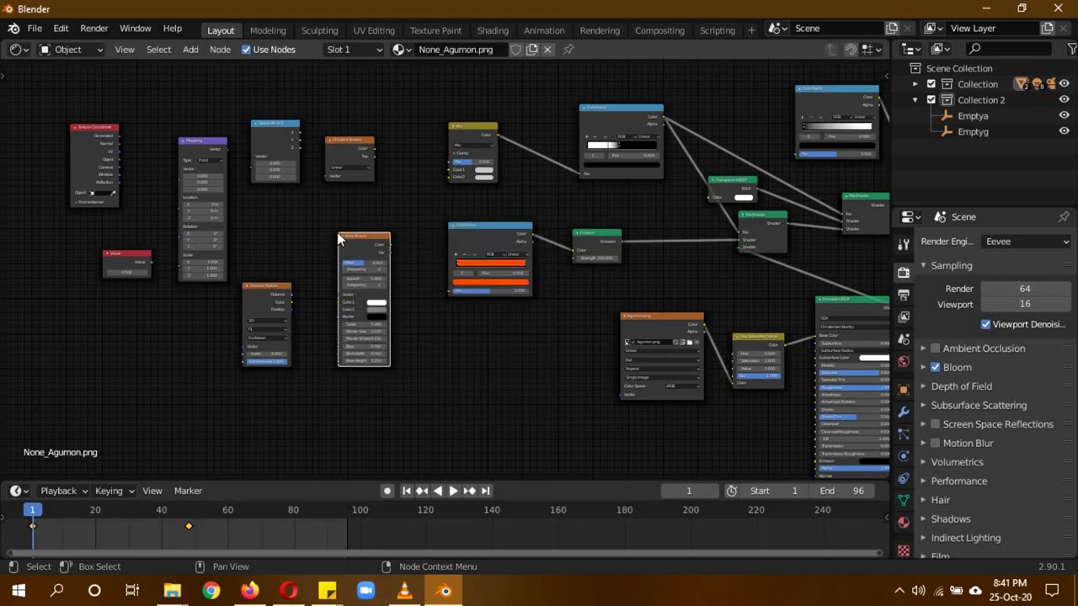
pyautogui.scroll(3, 410, 309)
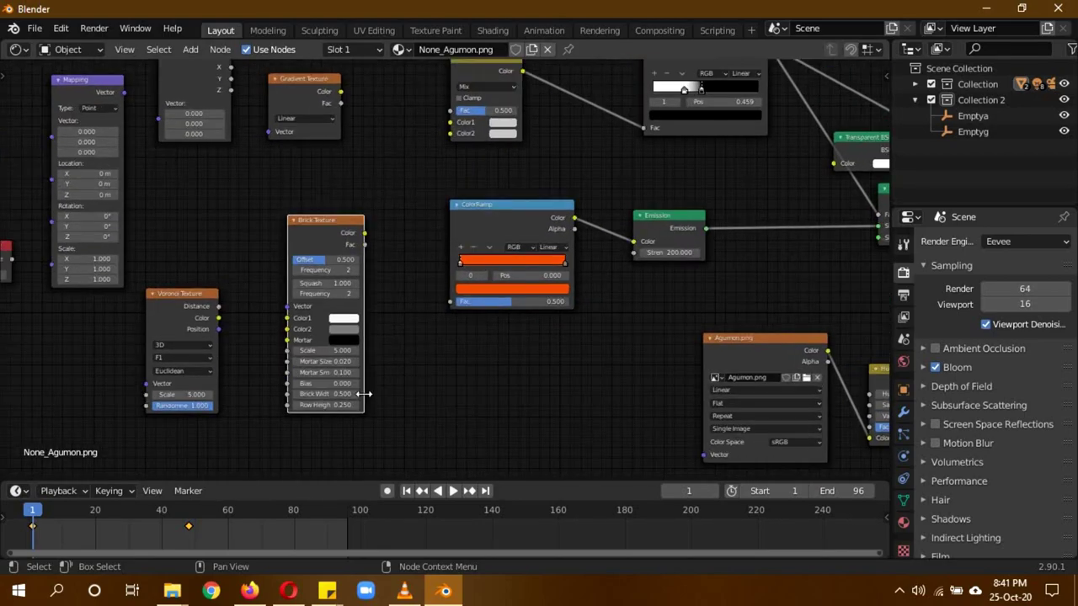
pyautogui.click(341, 405)
pyautogui.write('0.5')
pyautogui.press('Return')
pyautogui.moveTo(364, 232); pyautogui.dragTo(450, 300)
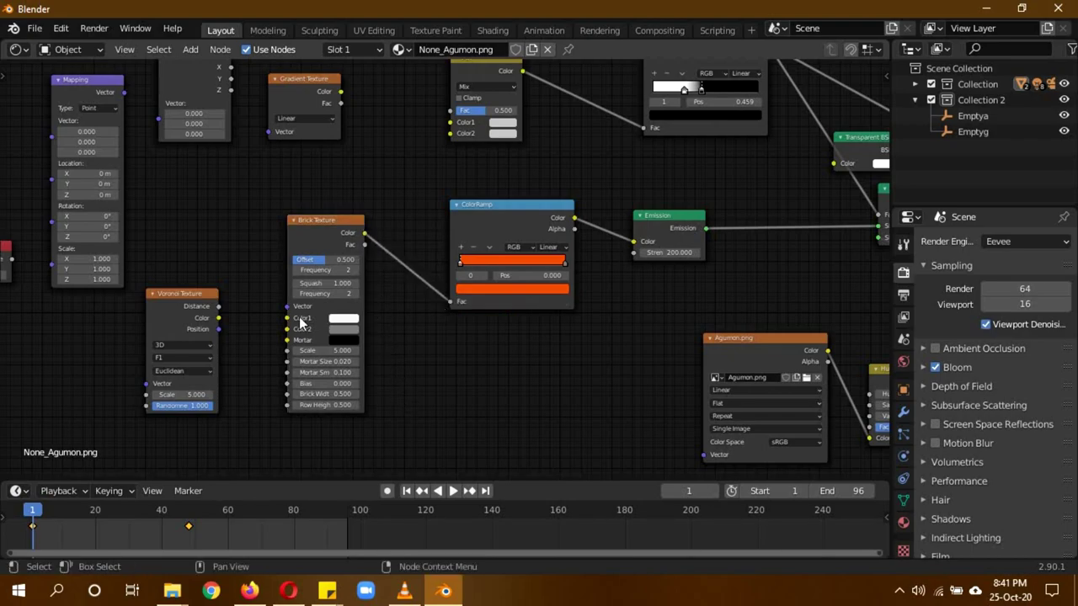
# - Set the Voronoi to 4D, F2, Chebychev and link its Distance into the Brick vector
pyautogui.click(182, 346)
pyautogui.click(180, 396)
pyautogui.click(173, 370)
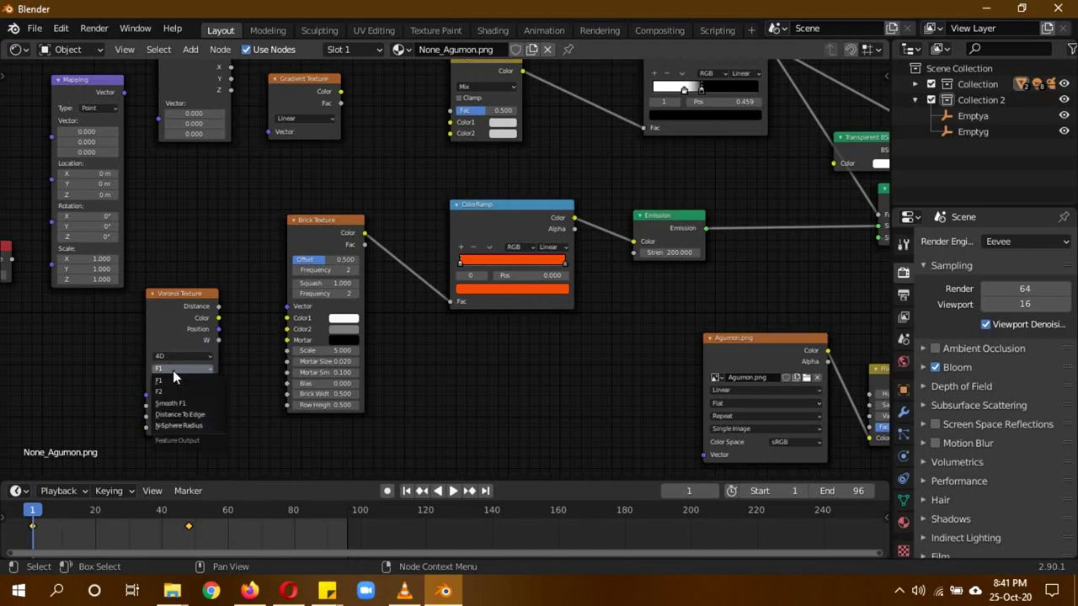
pyautogui.click(177, 390)
pyautogui.click(177, 384)
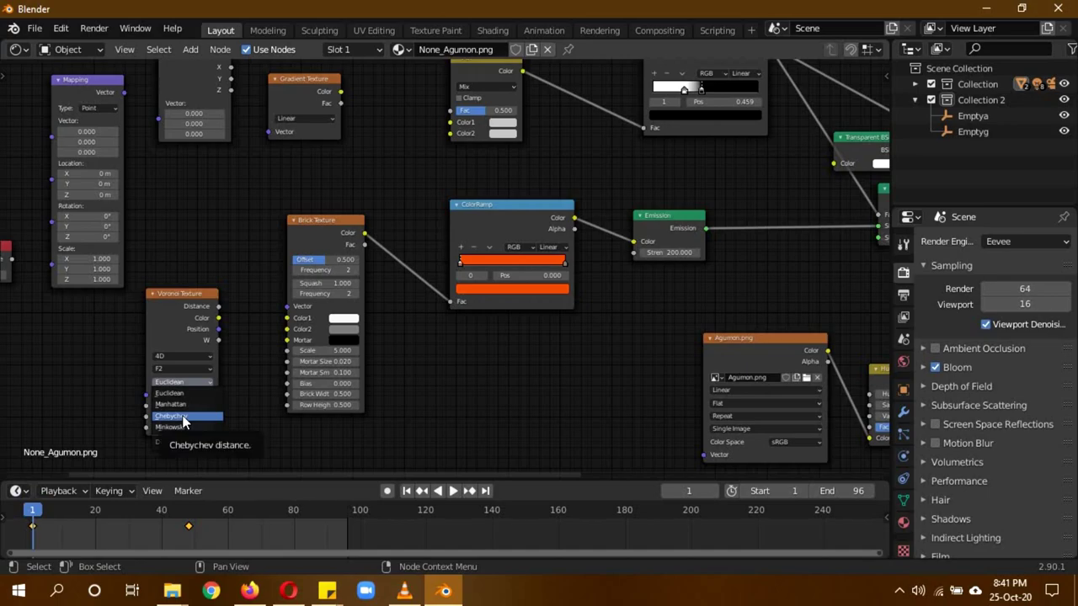
pyautogui.click(183, 418)
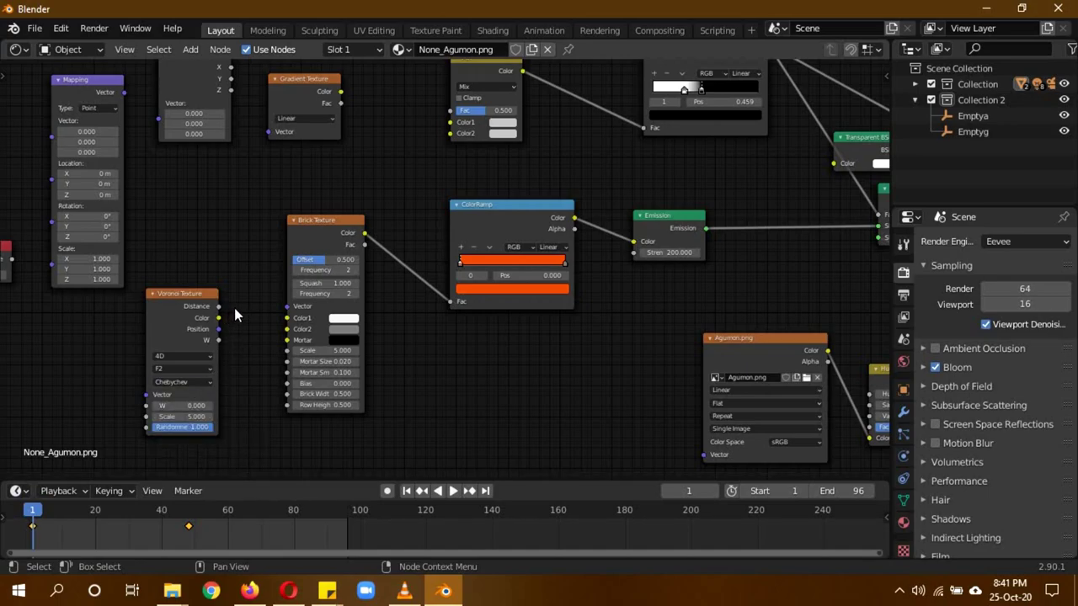
pyautogui.moveTo(217, 312); pyautogui.dragTo(287, 307)
pyautogui.moveTo(185, 312); pyautogui.dragTo(191, 261)
pyautogui.keyDown('ctrl'); pyautogui.hscroll(-5, 169, 259); pyautogui.keyUp('ctrl')
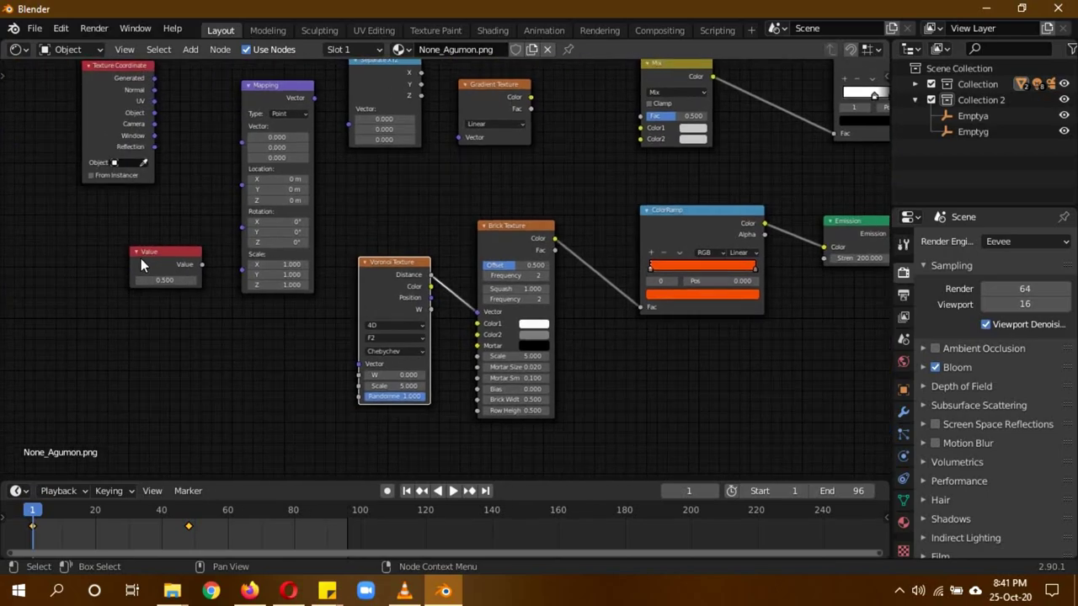
# - Set the Value node to 2 driving Mapping Scale, and feed Mapping into the Voronoi Vector
pyautogui.click(166, 280)
pyautogui.press('Return')
pyautogui.moveTo(202, 265); pyautogui.dragTo(241, 258)
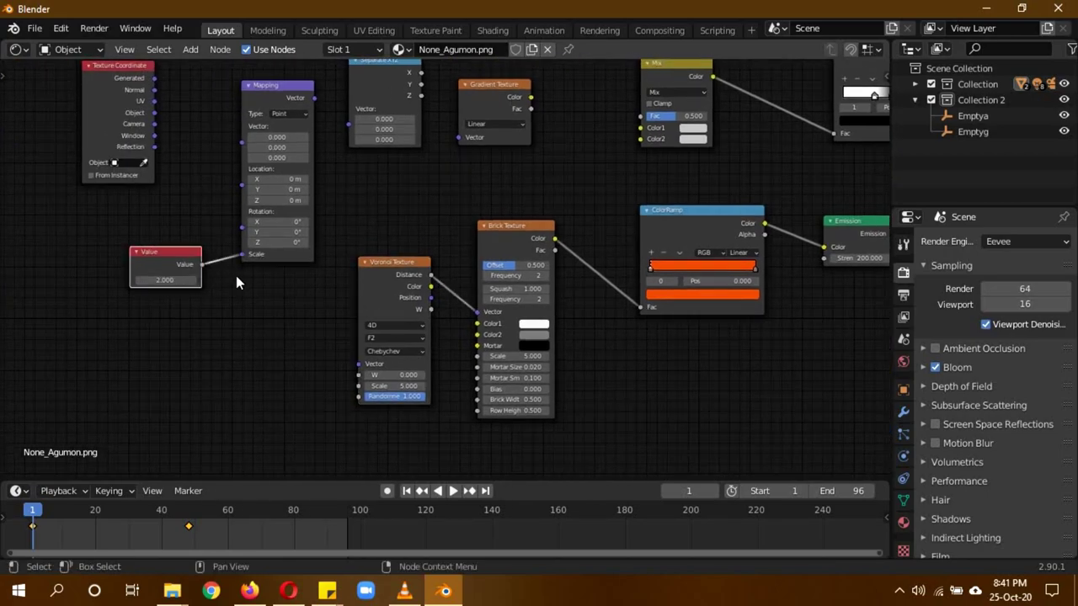
pyautogui.moveTo(314, 98); pyautogui.dragTo(362, 371)
pyautogui.moveTo(331, 128); pyautogui.dragTo(290, 172, button='middle')
# - Route Mapping through Separate XYZ's Z into the Gradient; feed Gradient and Brick into Mix
pyautogui.moveTo(277, 145); pyautogui.dragTo(313, 160)
pyautogui.moveTo(383, 144); pyautogui.dragTo(422, 186)
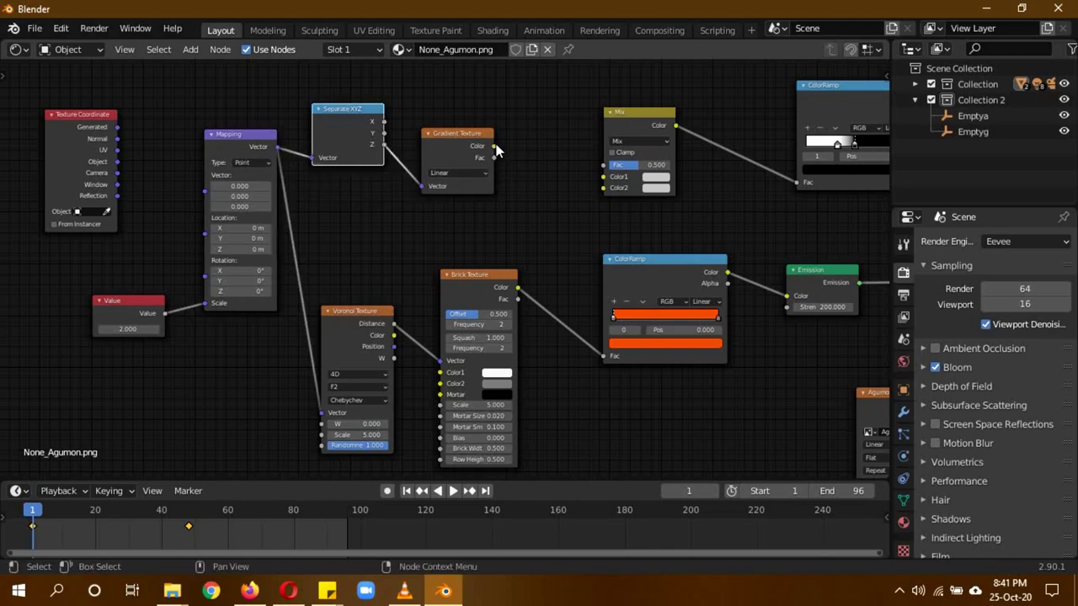
pyautogui.moveTo(493, 146); pyautogui.dragTo(606, 189)
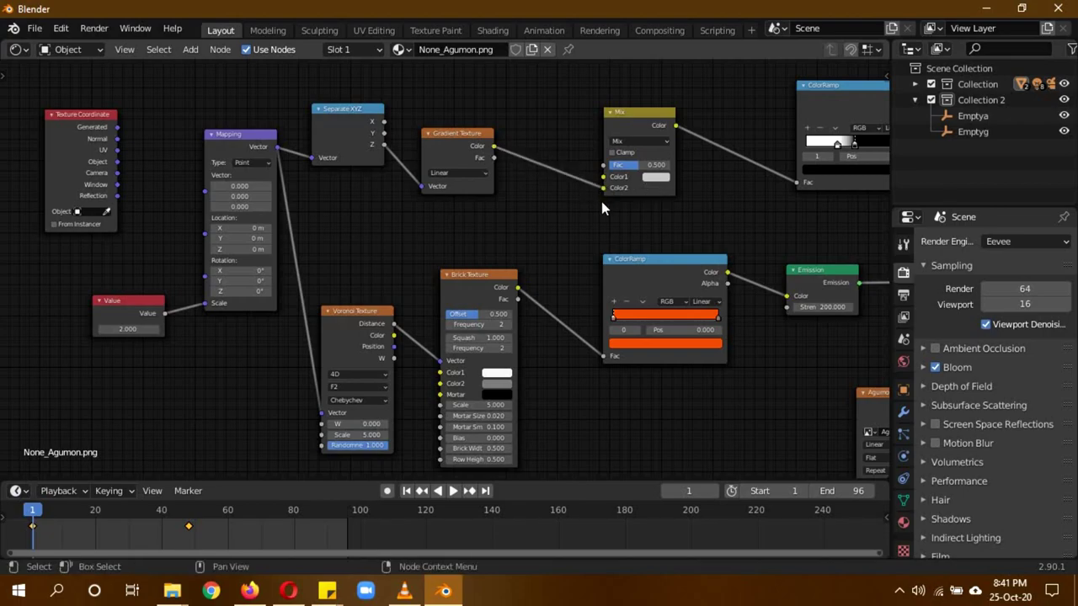
pyautogui.moveTo(518, 287); pyautogui.dragTo(603, 176)
# - Drive the Mapping vector with Texture Coordinate Object output set to the empty
pyautogui.moveTo(118, 167); pyautogui.dragTo(131, 176)
pyautogui.moveTo(192, 193); pyautogui.dragTo(205, 191)
pyautogui.click(86, 212)
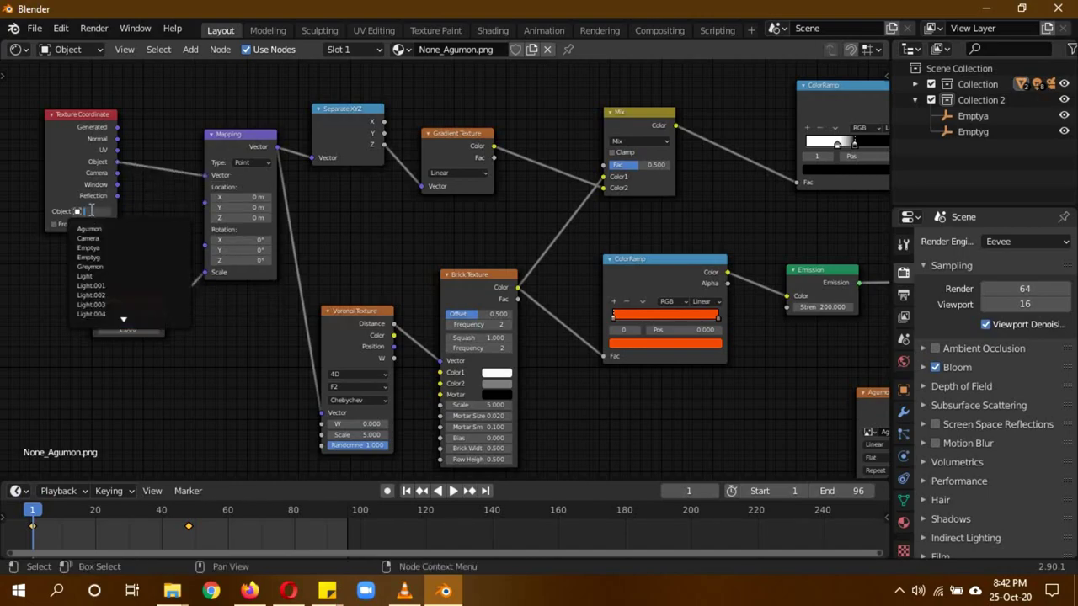
pyautogui.write('emp')
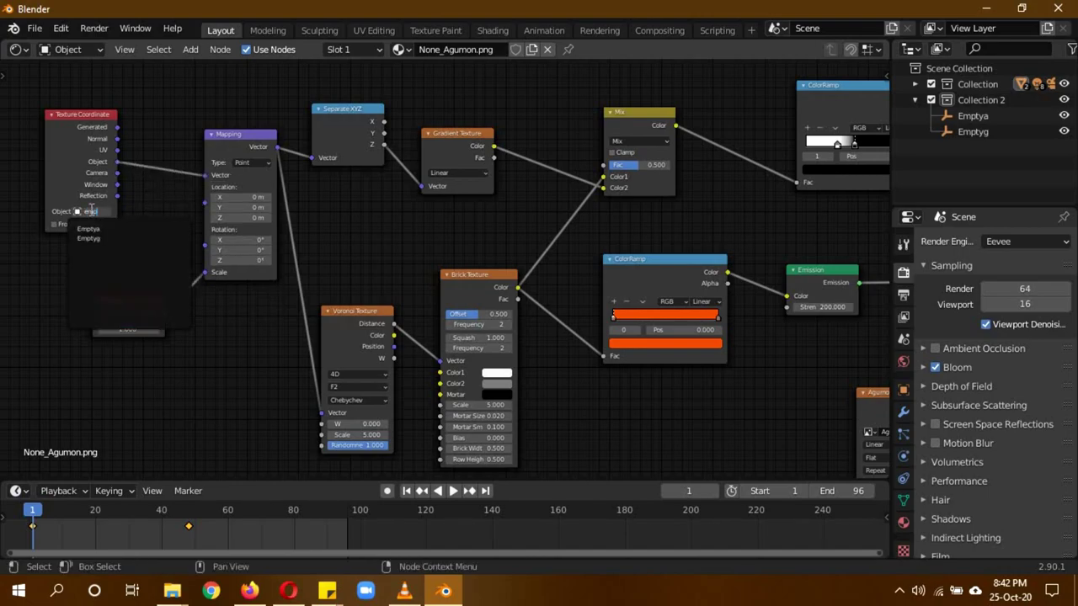
pyautogui.click(103, 235)
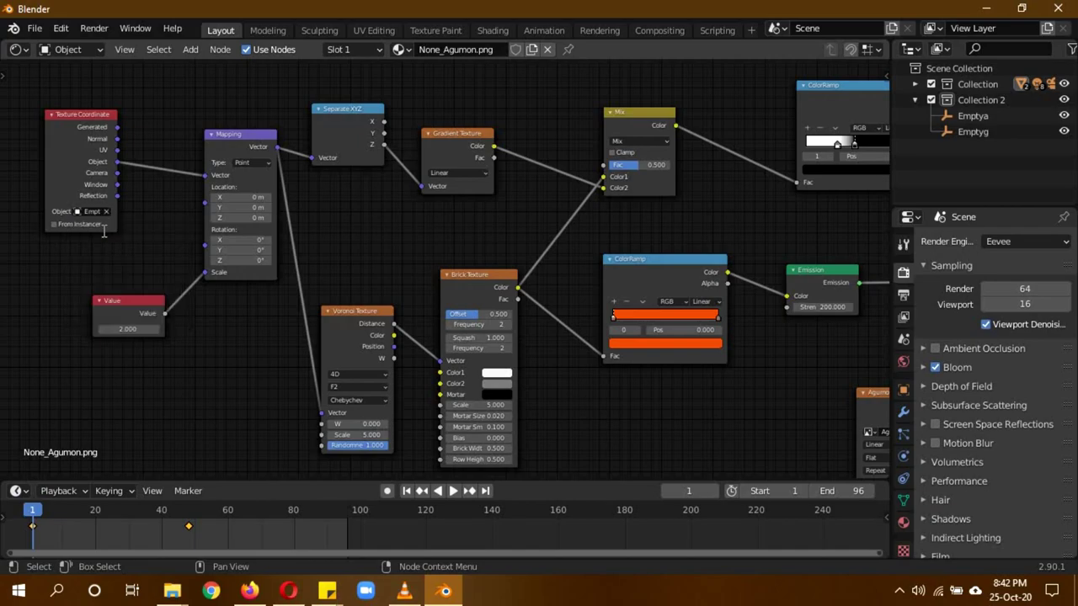
pyautogui.scroll(-4, 568, 254)
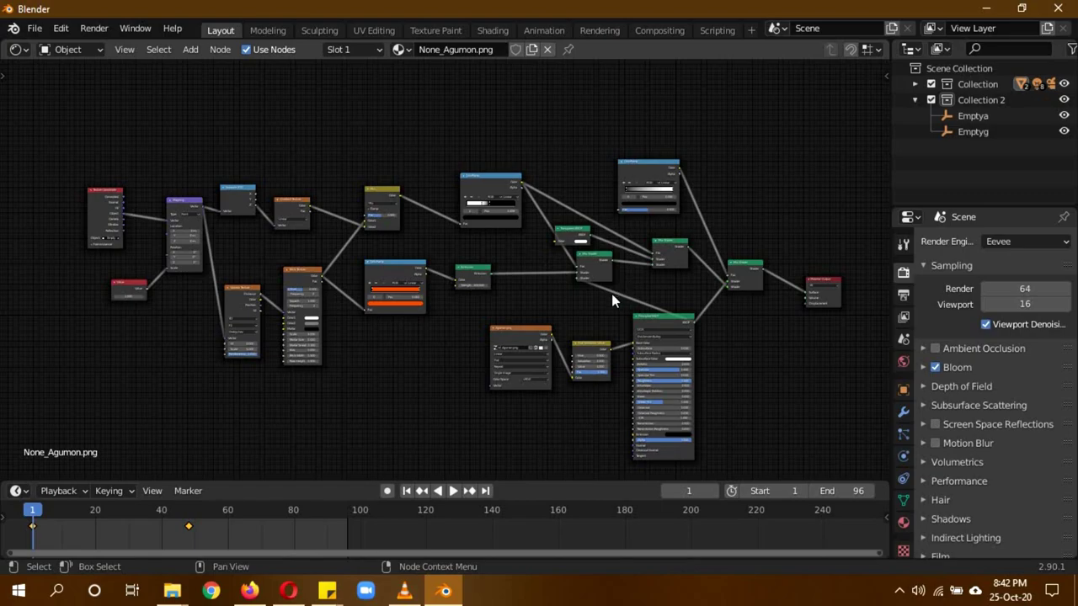
# - Drop the Mix Shader onto the link and shift a group of nodes left
pyautogui.moveTo(594, 269); pyautogui.dragTo(568, 281)
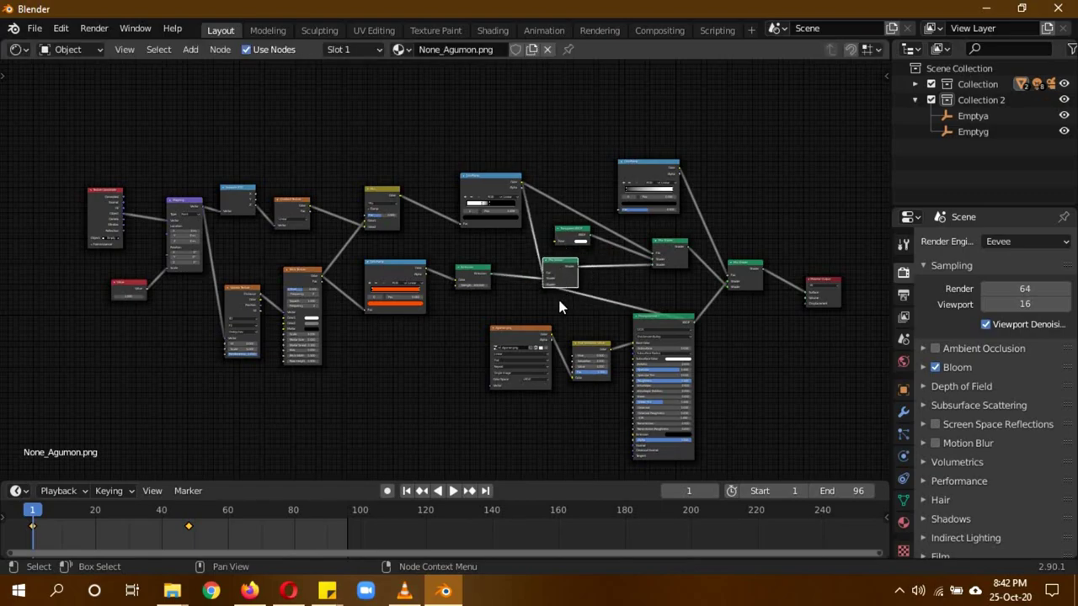
pyautogui.moveTo(512, 306); pyautogui.dragTo(524, 331)
pyautogui.click(738, 367)
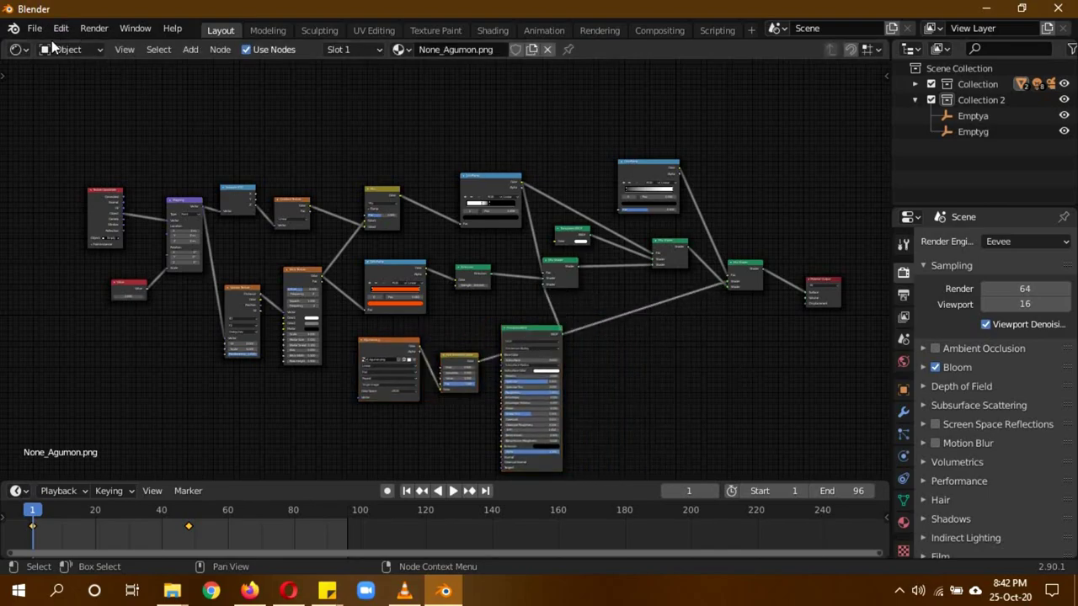
# - Switch the area back to the 3D Viewport with Rendered shading
pyautogui.click(15, 49)
pyautogui.click(76, 107)
pyautogui.press('z')
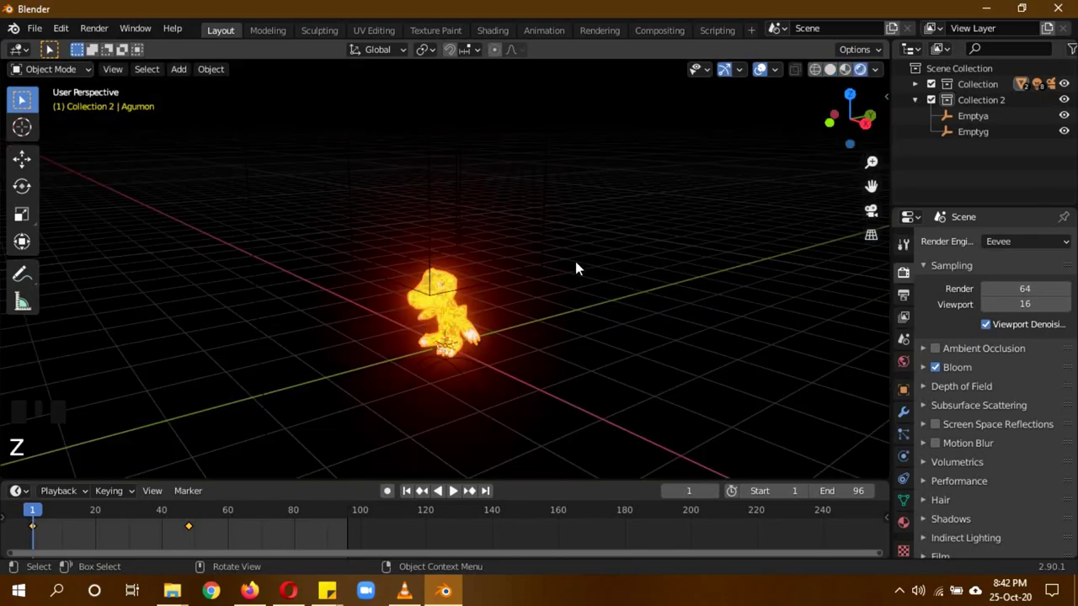
# - Move Emptya down along Z until its cube encloses Agumon, then glance at the preview video
pyautogui.moveTo(522, 301); pyautogui.dragTo(557, 277, button='middle')
pyautogui.click(536, 228)
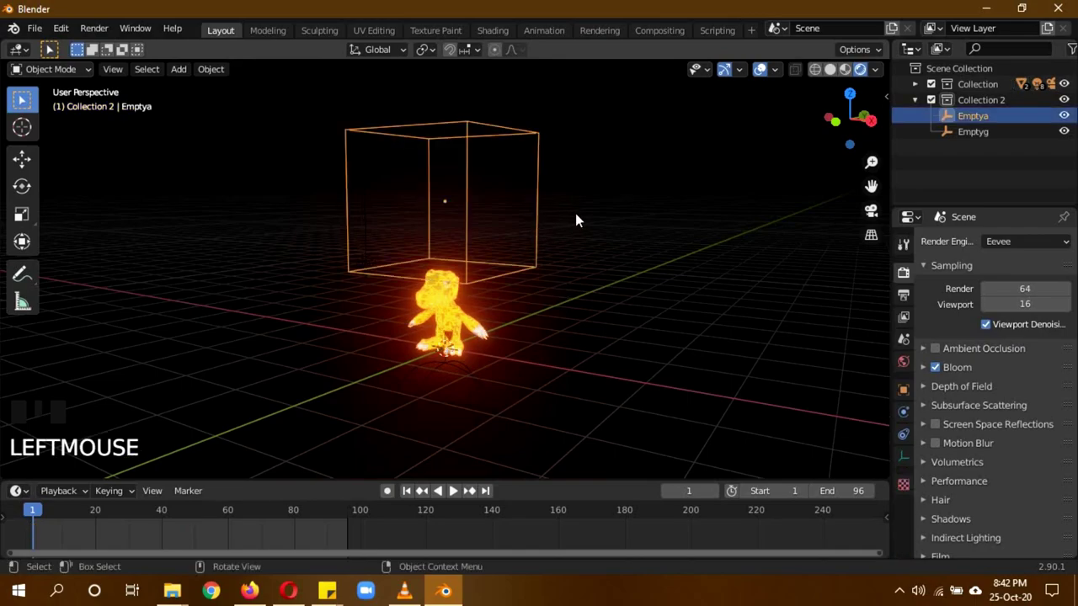
pyautogui.press('g')
pyautogui.press('z')
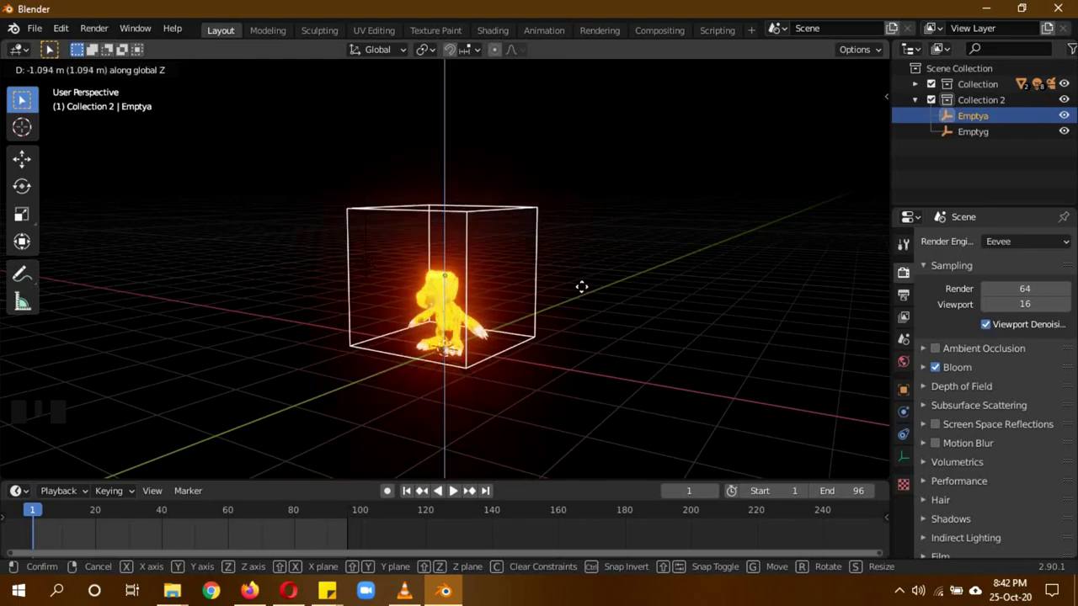
pyautogui.click(581, 276)
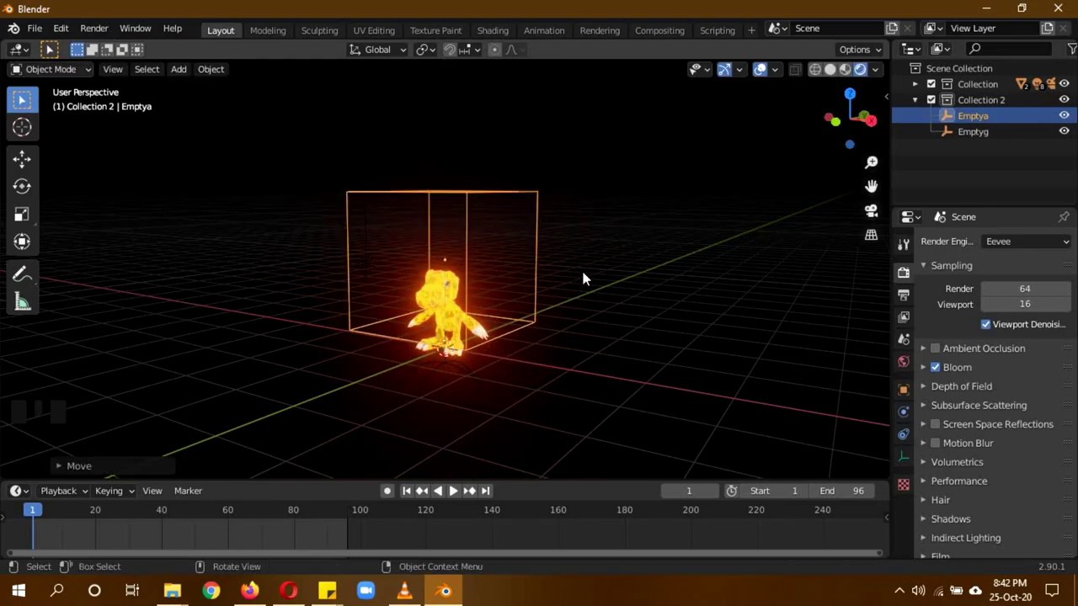
pyautogui.click(406, 591)
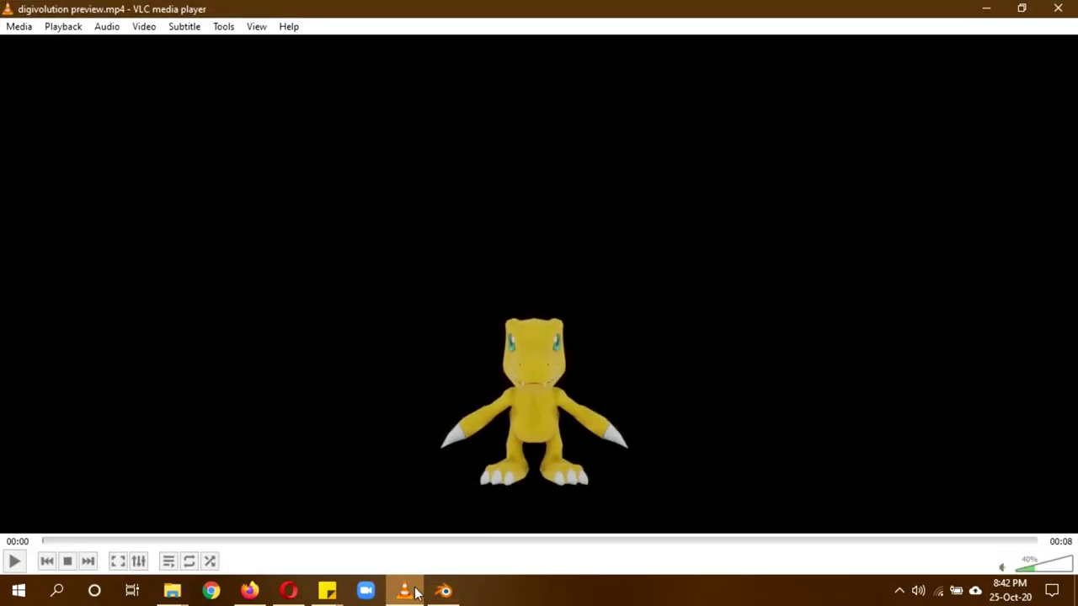
pyautogui.click(444, 590)
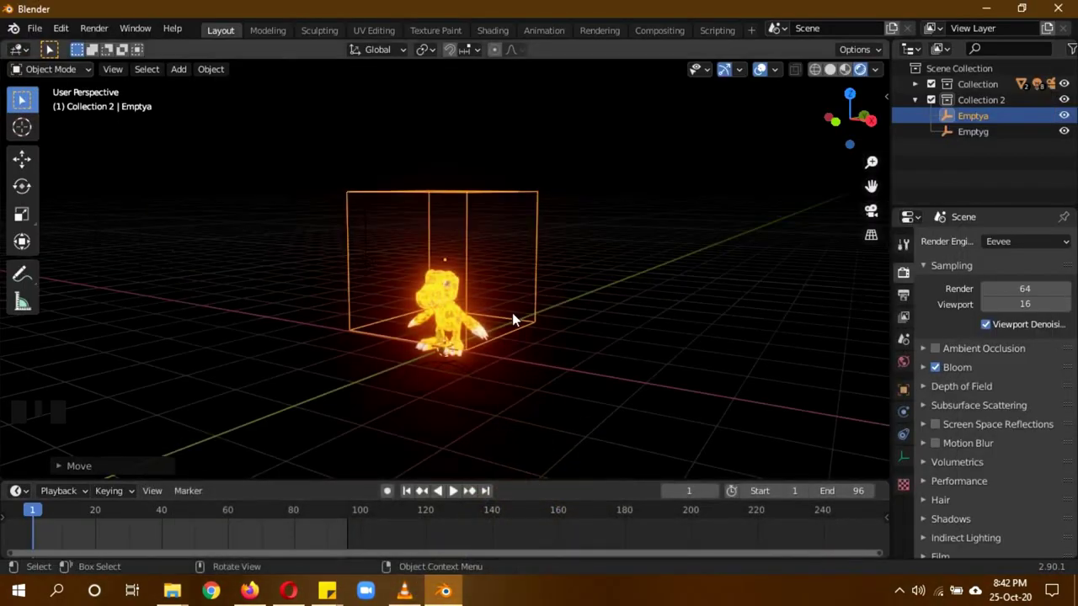
# - In Shading, select Agumon to show its material nodes, then split the node editor in two
pyautogui.click(505, 31)
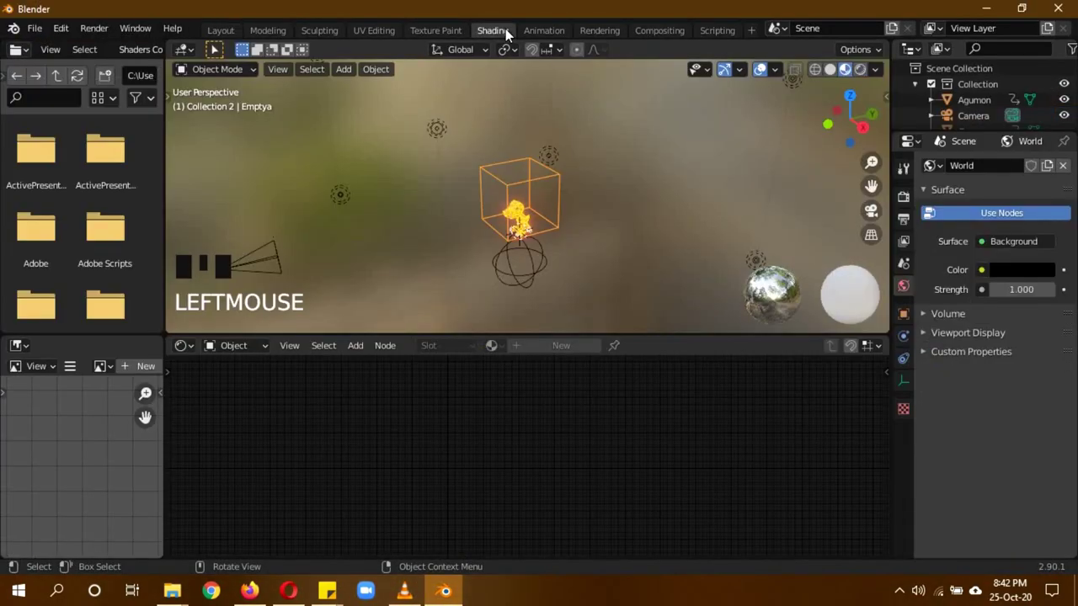
pyautogui.moveTo(588, 231); pyautogui.dragTo(633, 191, button='middle')
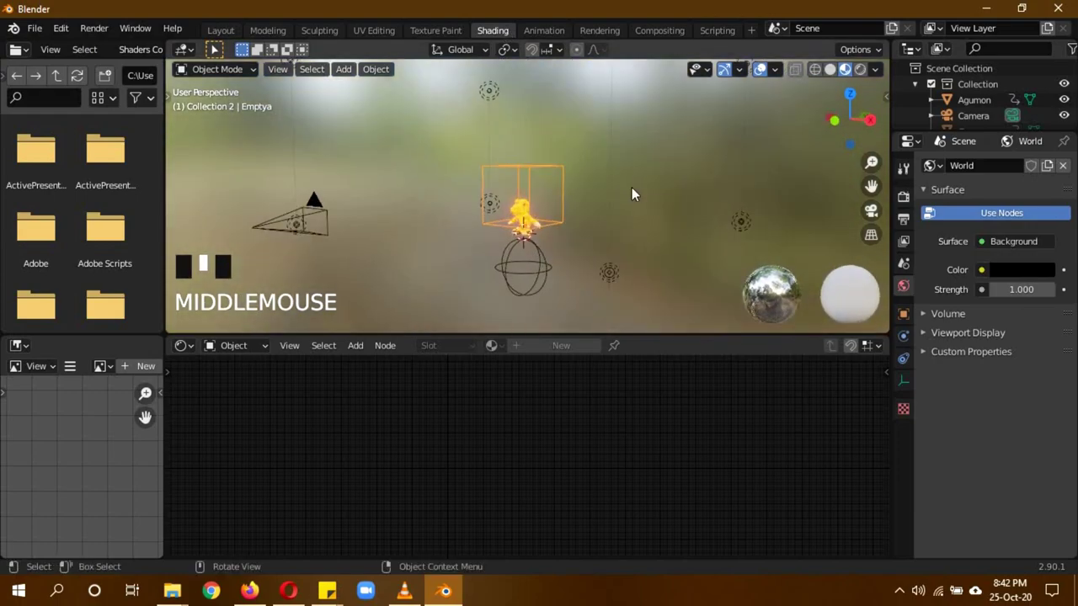
pyautogui.scroll(5, 631, 207)
pyautogui.click(514, 249)
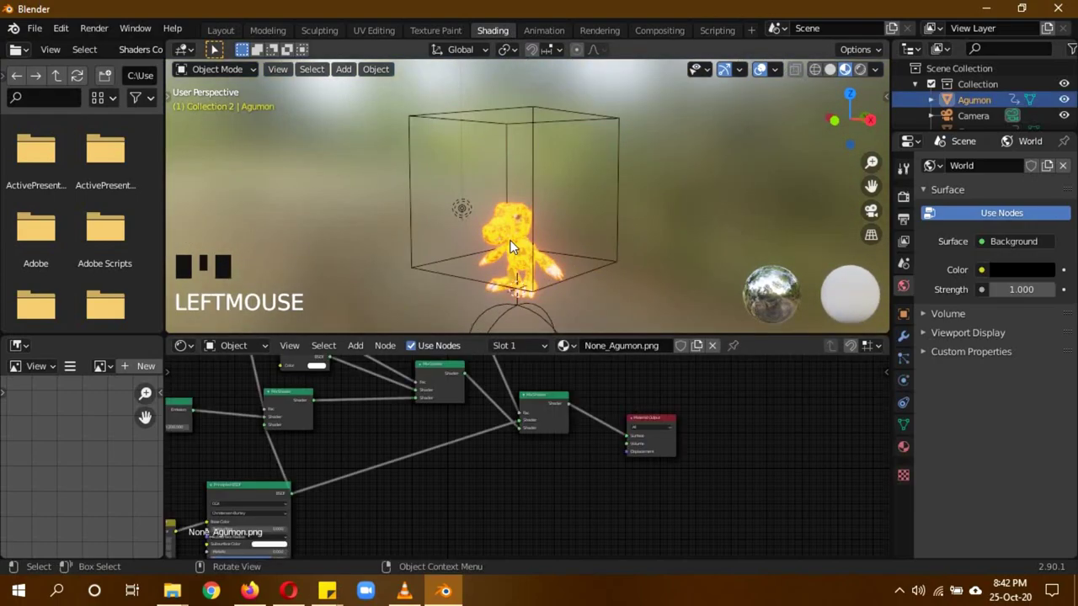
pyautogui.moveTo(546, 370); pyautogui.dragTo(603, 513, button='middle')
pyautogui.moveTo(436, 434)
pyautogui.mouseDown()
pyautogui.moveTo(490, 432)
pyautogui.moveTo(438, 429)
pyautogui.mouseUp()
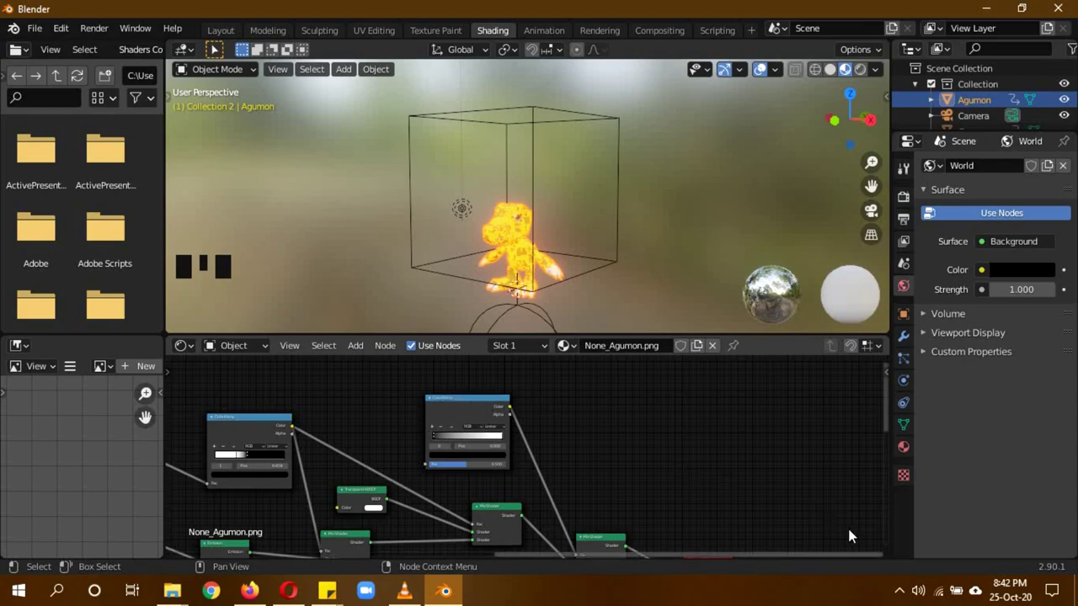
pyautogui.moveTo(884, 556); pyautogui.dragTo(581, 468)
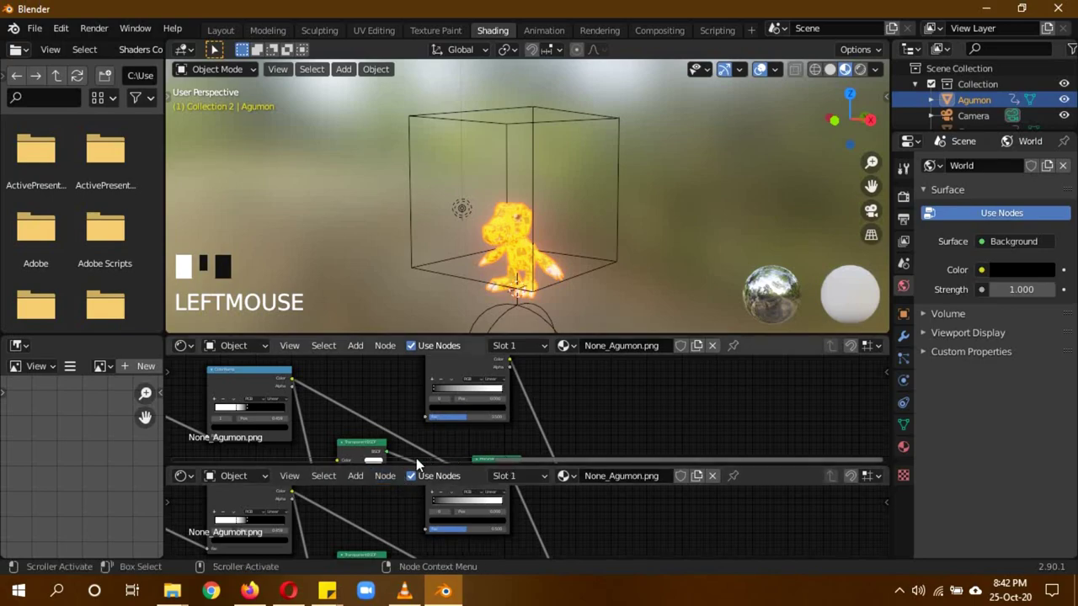
pyautogui.click(182, 476)
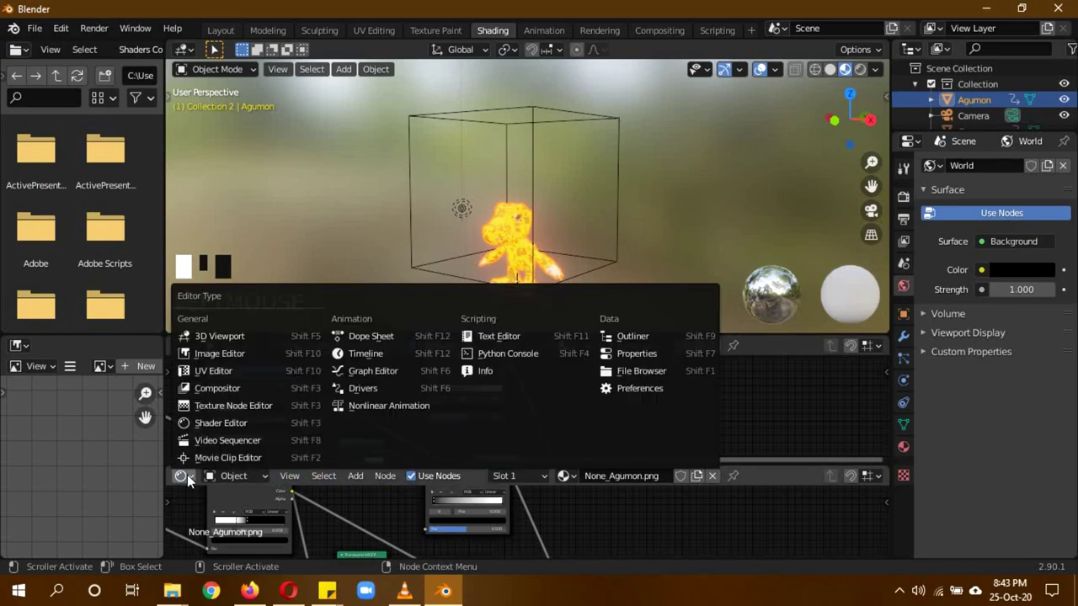
# - Show a Timeline and Agumon's object properties, and slide the ColorRamp stop so Agumon looks normal
pyautogui.click(364, 353)
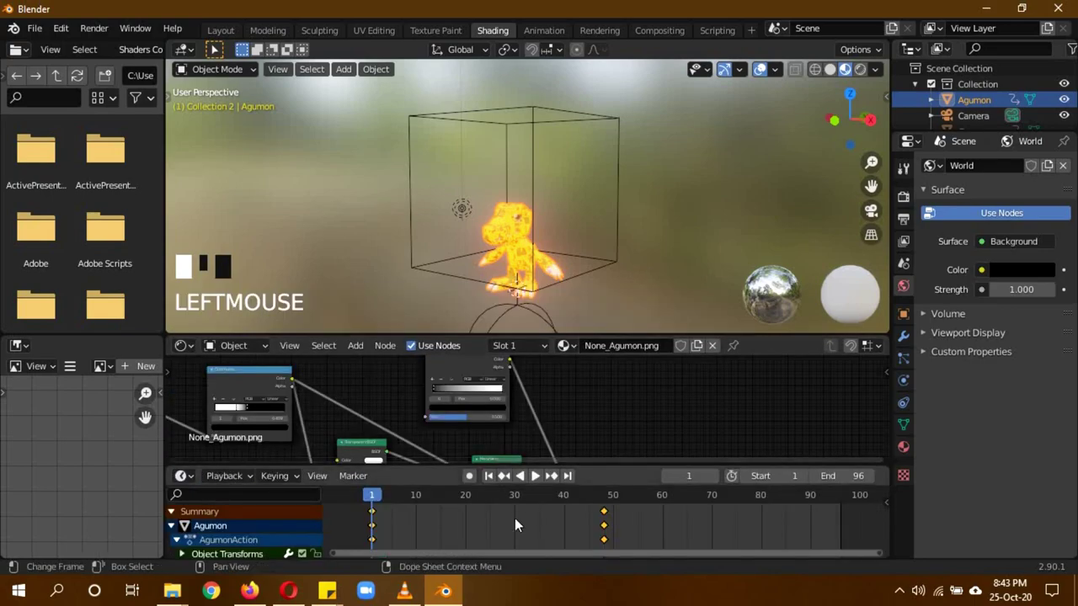
pyautogui.click(904, 314)
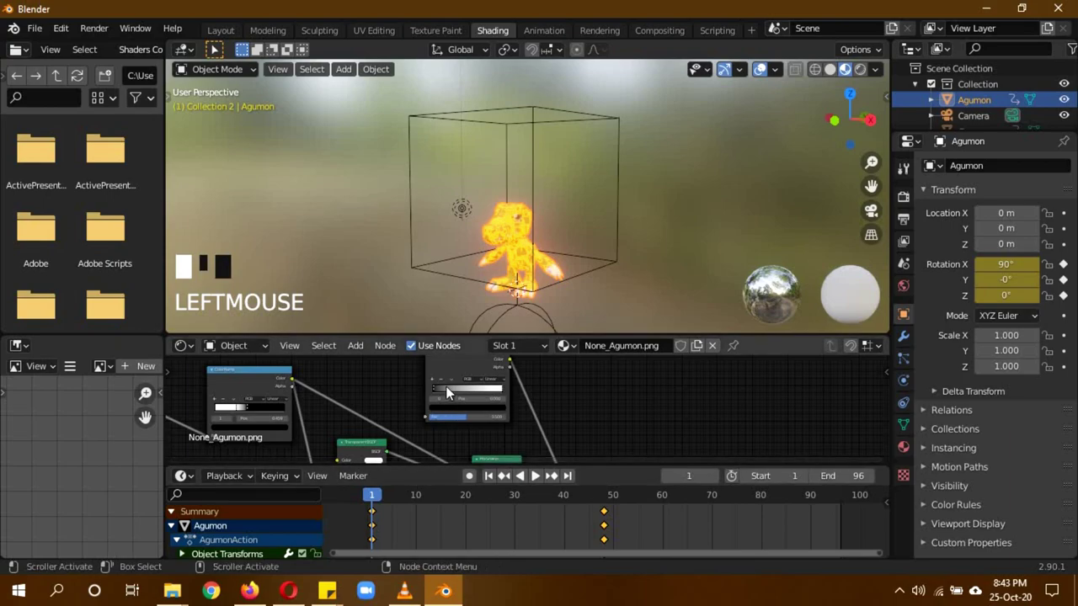
pyautogui.moveTo(434, 386); pyautogui.dragTo(480, 388)
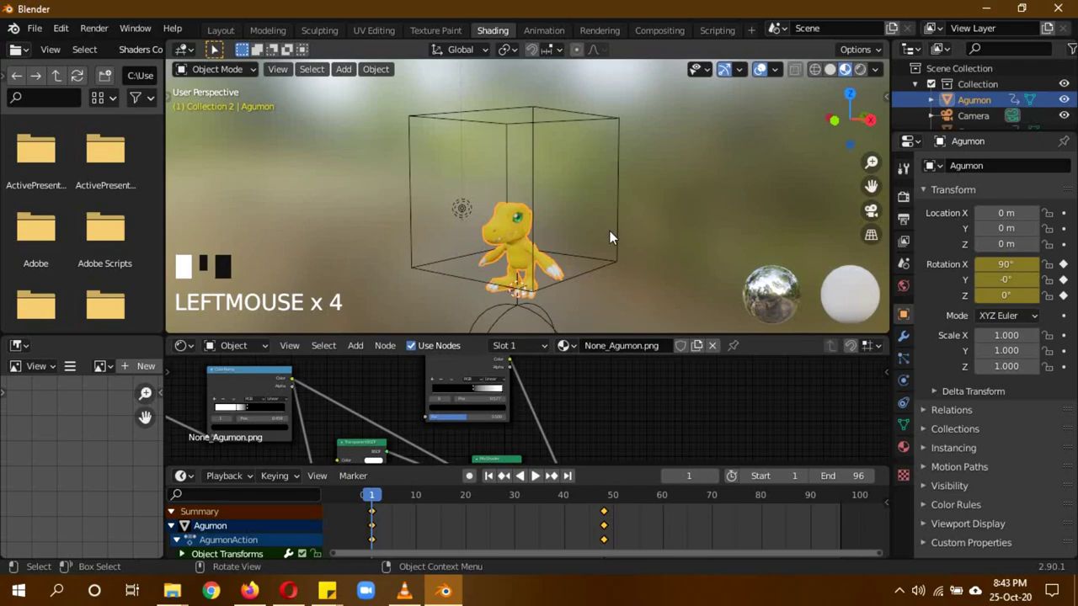
# - Slide a ColorRamp stop to preview Agumon's dissolve, then select the driving empty cube
pyautogui.moveTo(566, 378); pyautogui.dragTo(573, 414, button='middle')
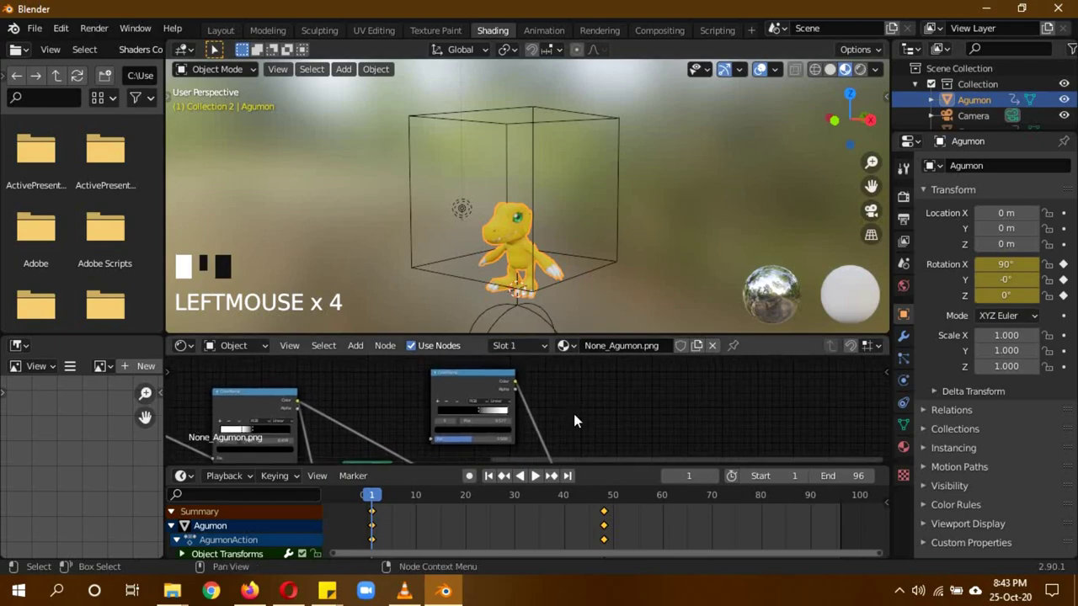
pyautogui.click(473, 409)
pyautogui.moveTo(472, 409)
pyautogui.mouseDown()
pyautogui.moveTo(455, 406)
pyautogui.moveTo(476, 408)
pyautogui.mouseUp()
pyautogui.click(533, 168)
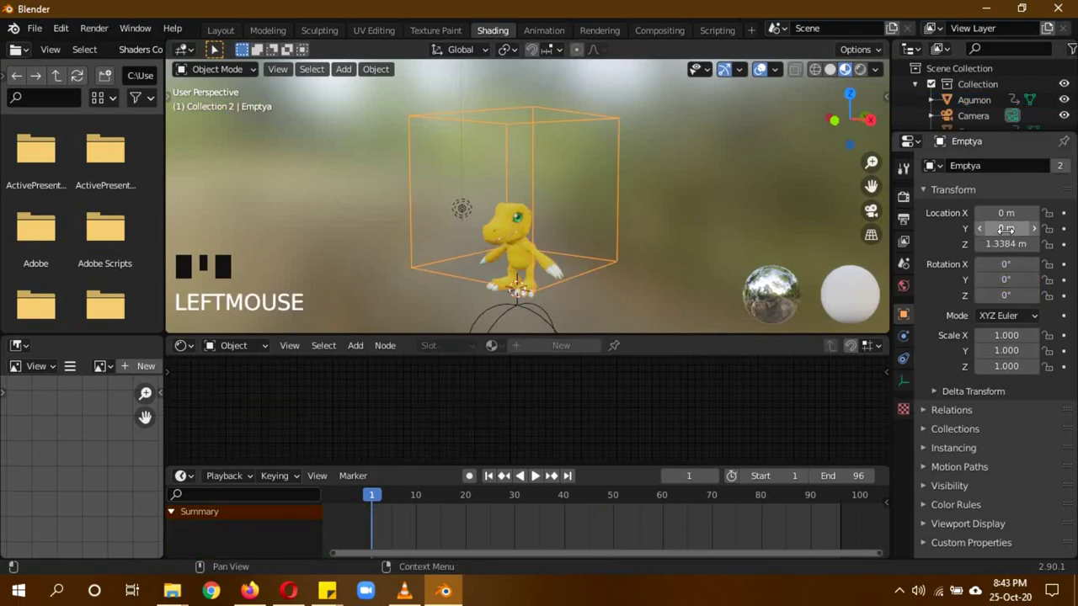
# - Keyframe the empty's location at frame 1, then key Agumon's ColorRamp stop position at frame 24
pyautogui.press('i')
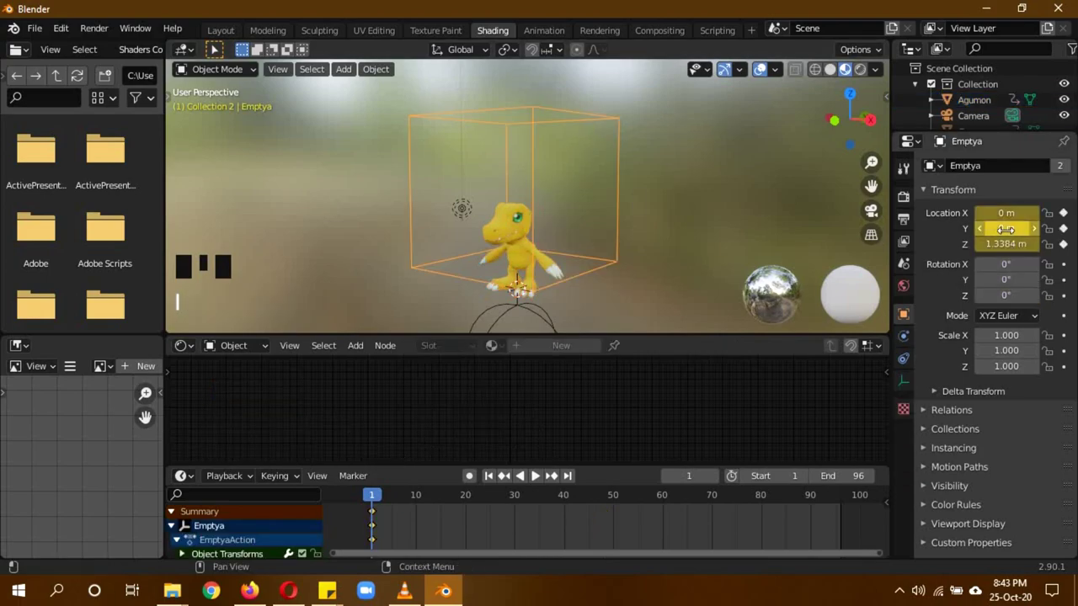
pyautogui.click(500, 230)
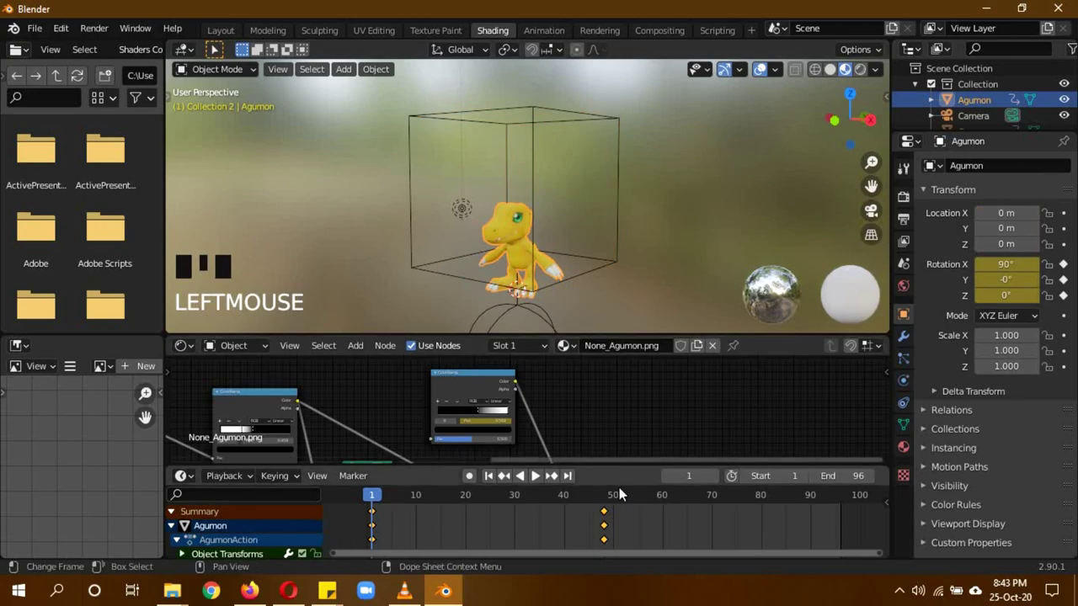
pyautogui.moveTo(691, 477); pyautogui.dragTo(694, 483)
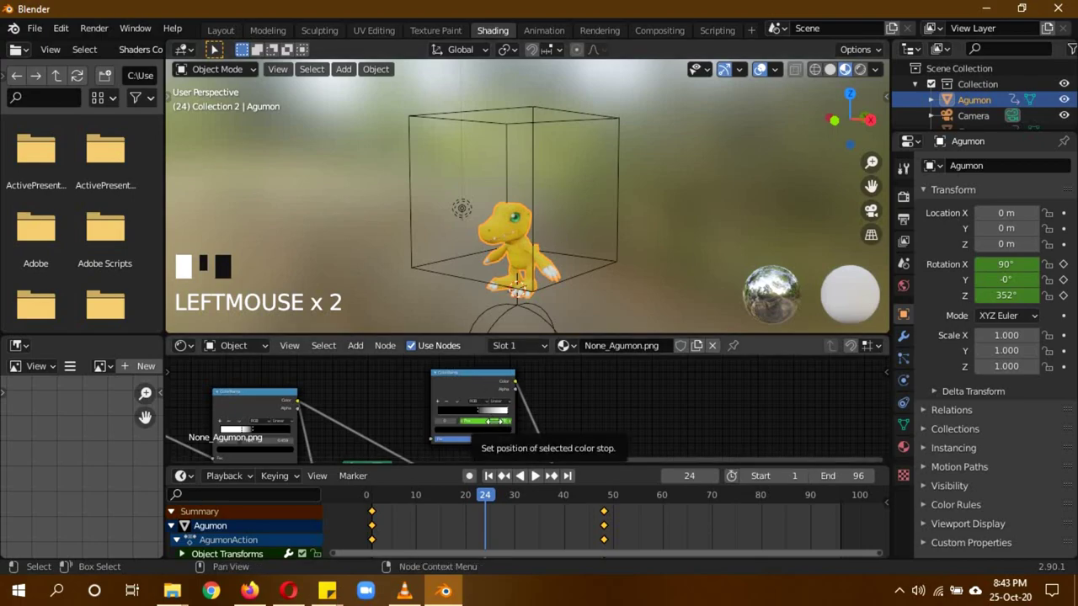
pyautogui.press('i')
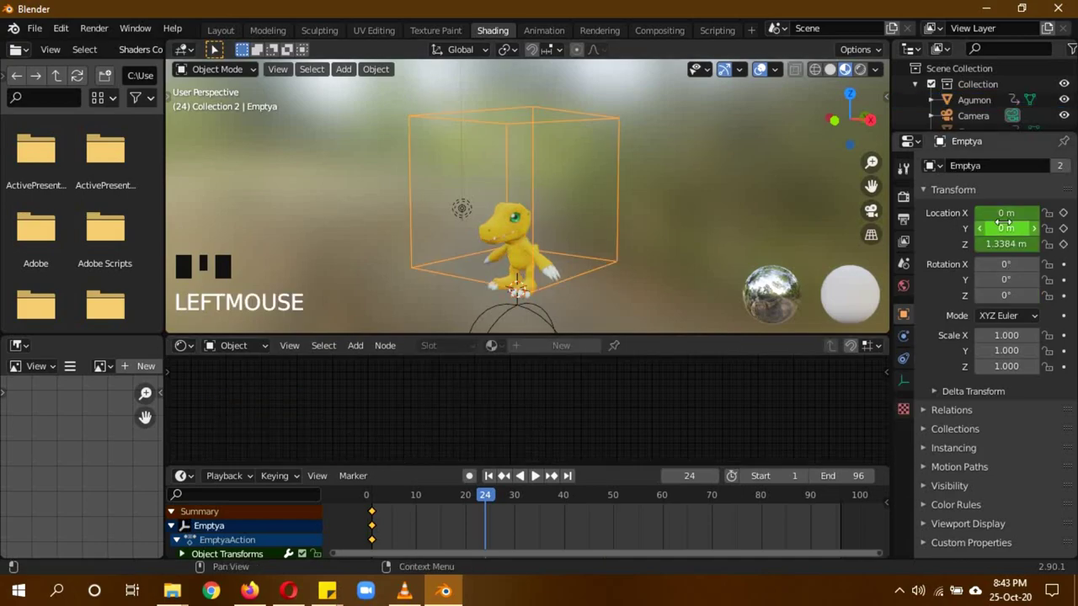
# - At frame 24, raise the empty along Z to 2.1445 m, keyframe its location, then advance to frame 30
pyautogui.press('i')
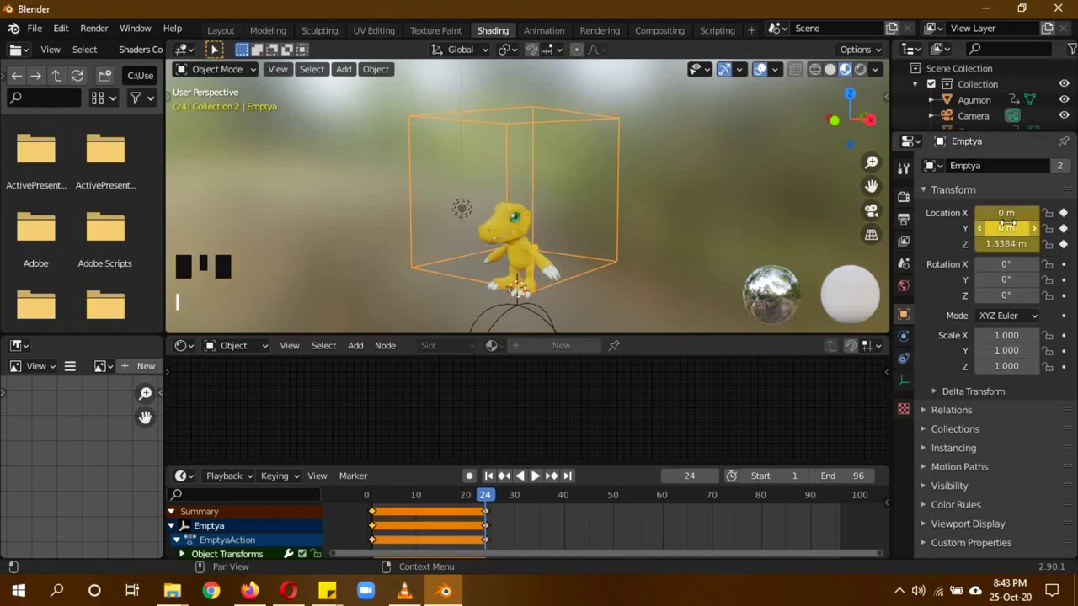
pyautogui.click(512, 236)
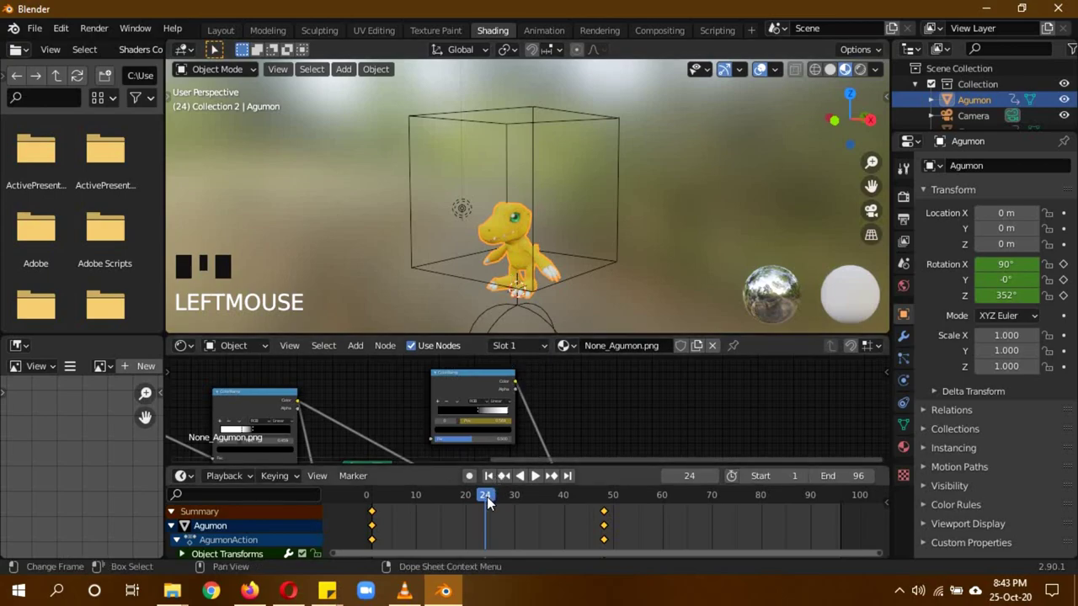
pyautogui.click(532, 201)
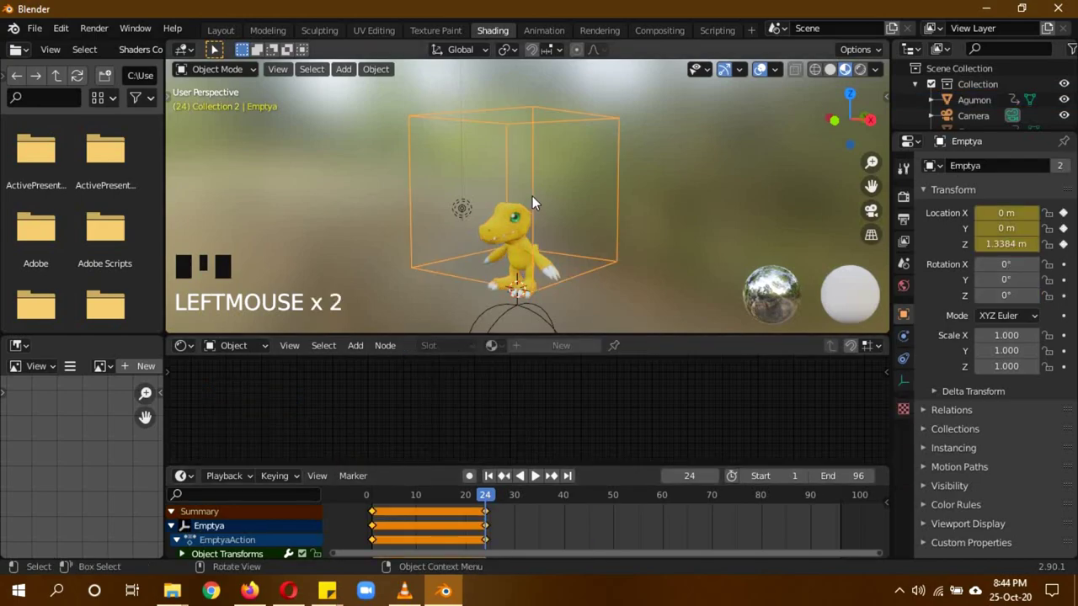
pyautogui.press('g')
pyautogui.press('z')
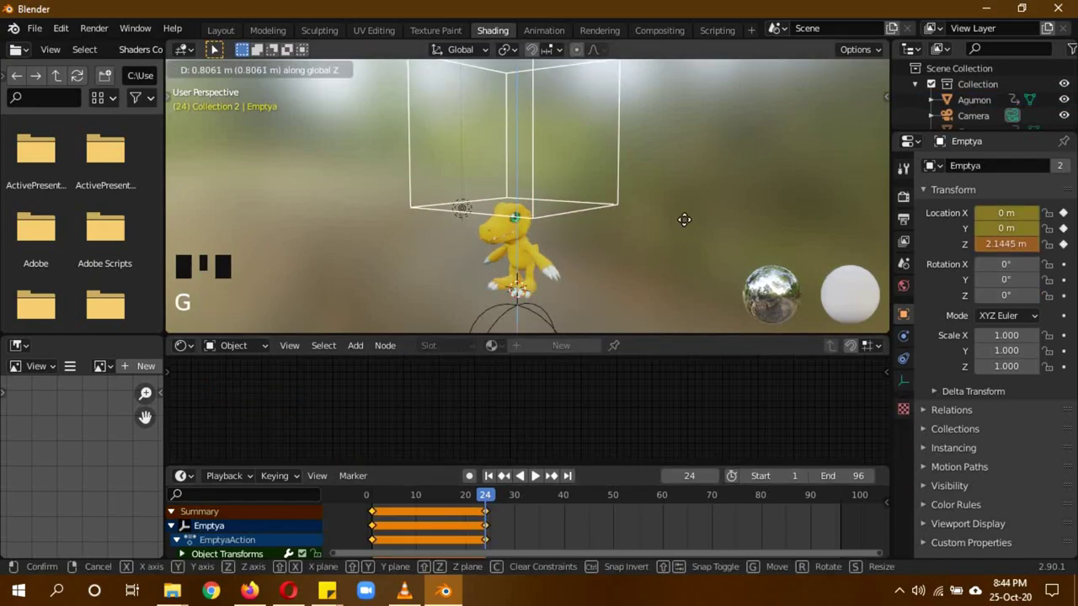
pyautogui.click(684, 219)
pyautogui.press('i')
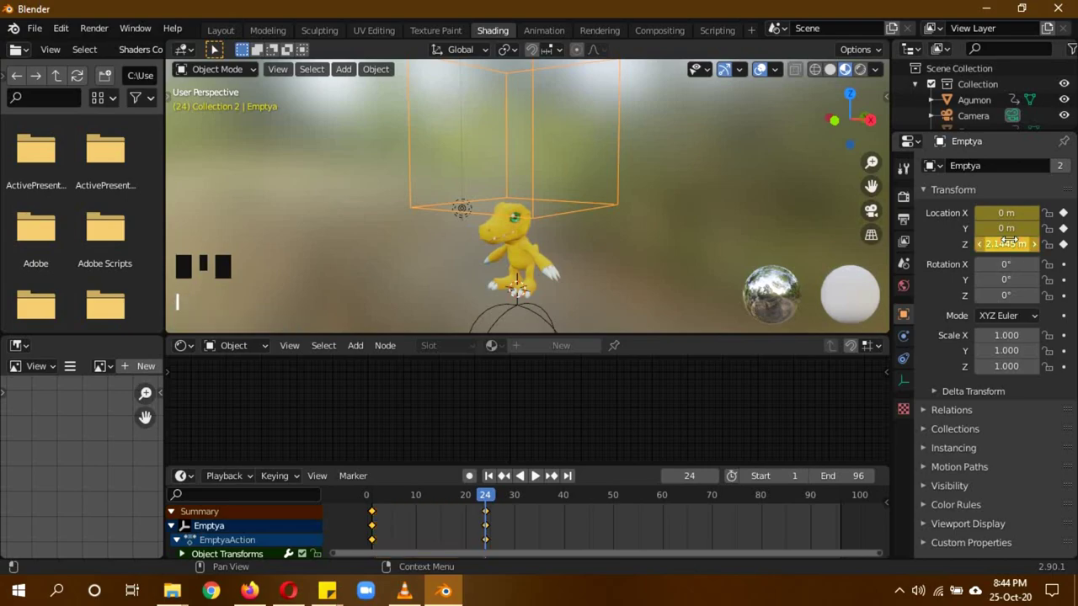
pyautogui.click(521, 249)
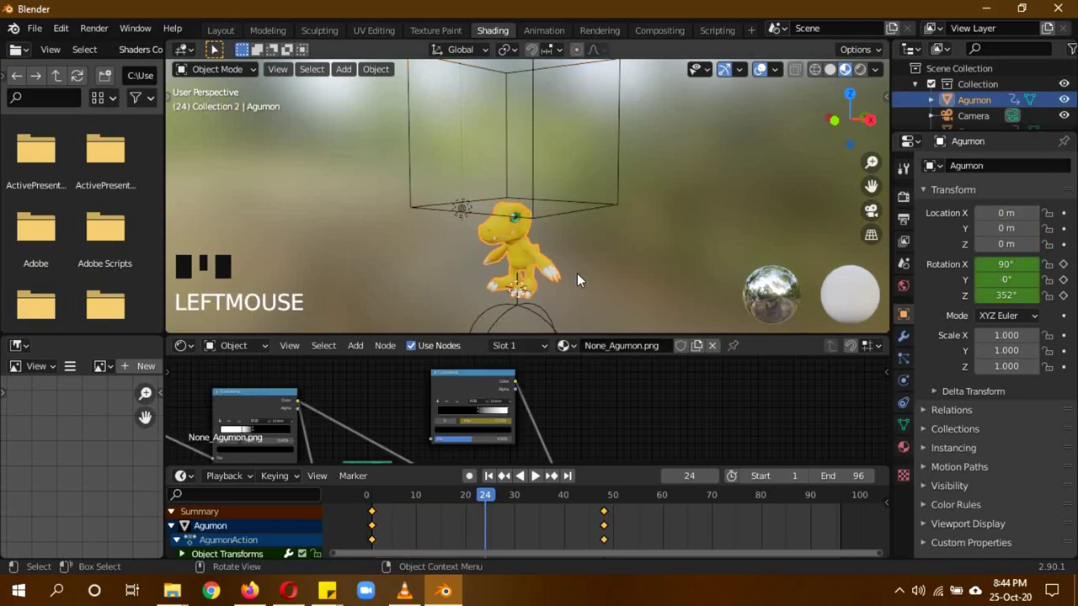
pyautogui.moveTo(486, 498); pyautogui.dragTo(513, 500)
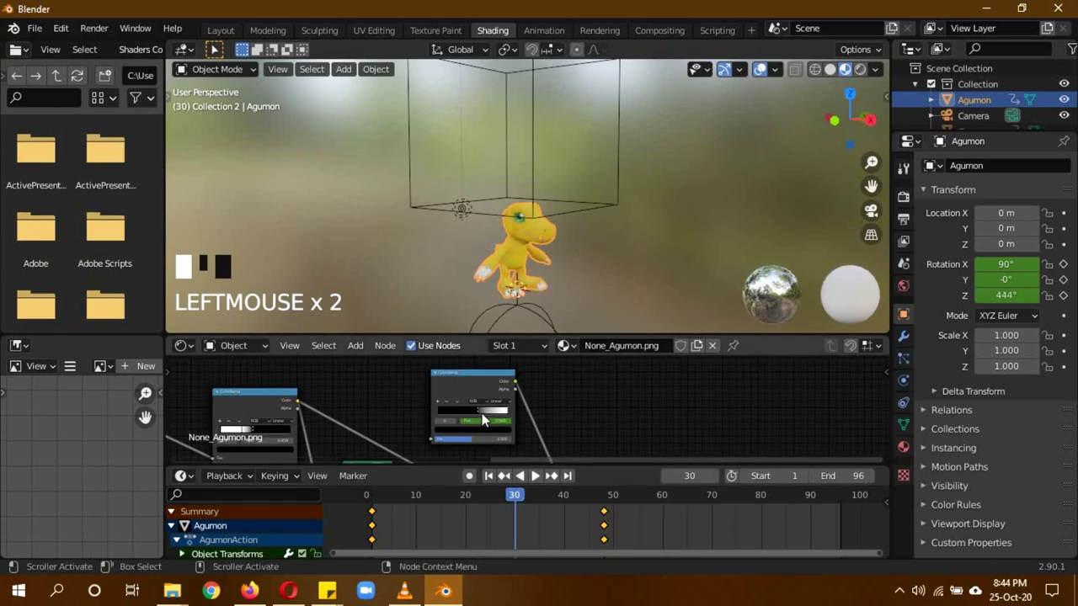
# - Slide the ColorRamp stop so Agumon glows, key it at frame 30, and jump to frame 48
pyautogui.moveTo(479, 412); pyautogui.dragTo(425, 410)
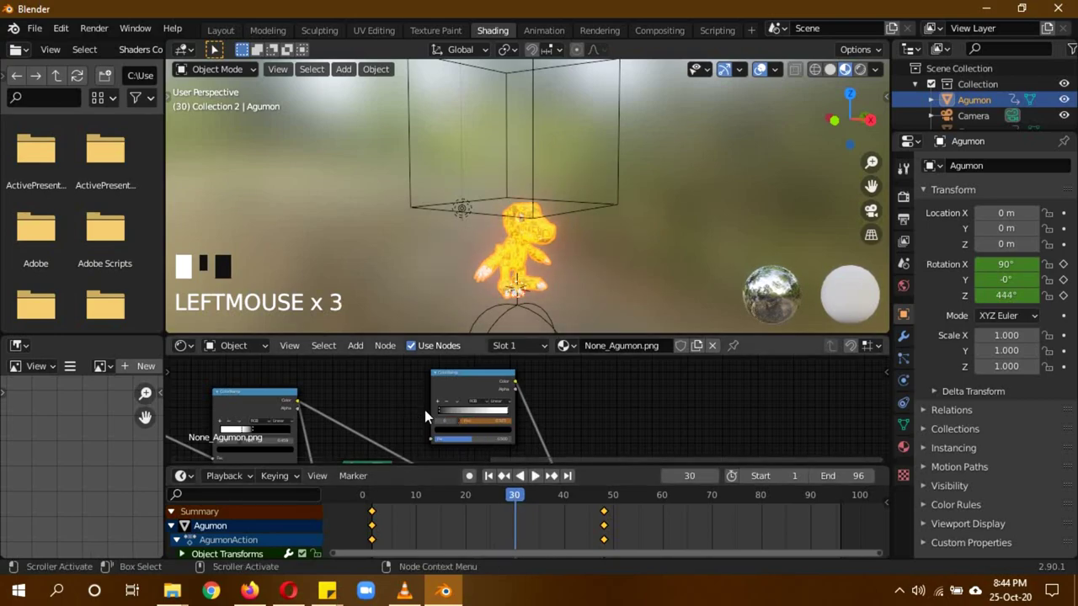
pyautogui.press('i')
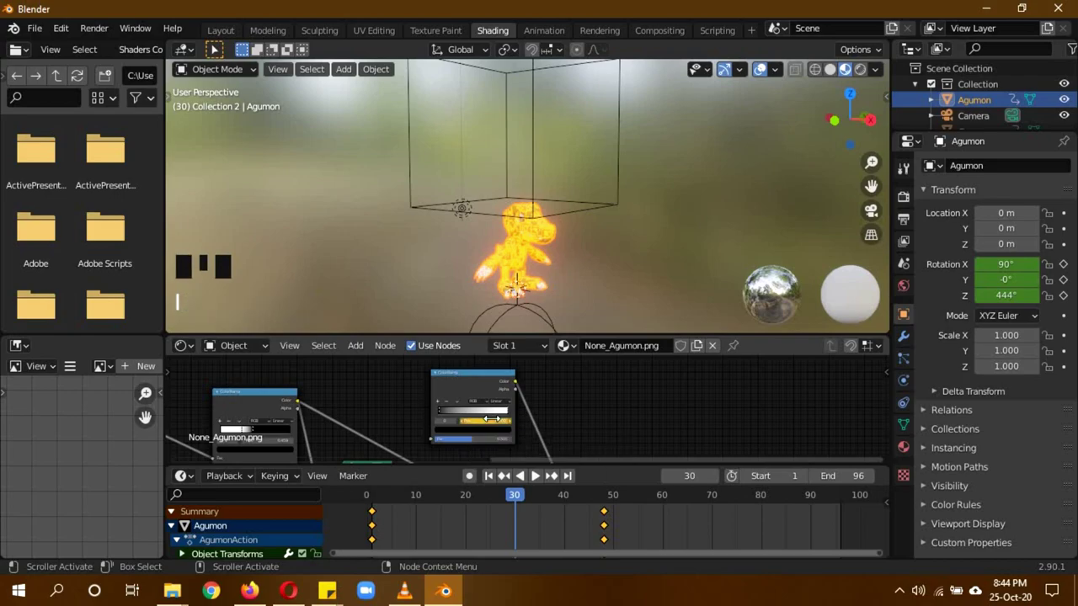
pyautogui.click(698, 476)
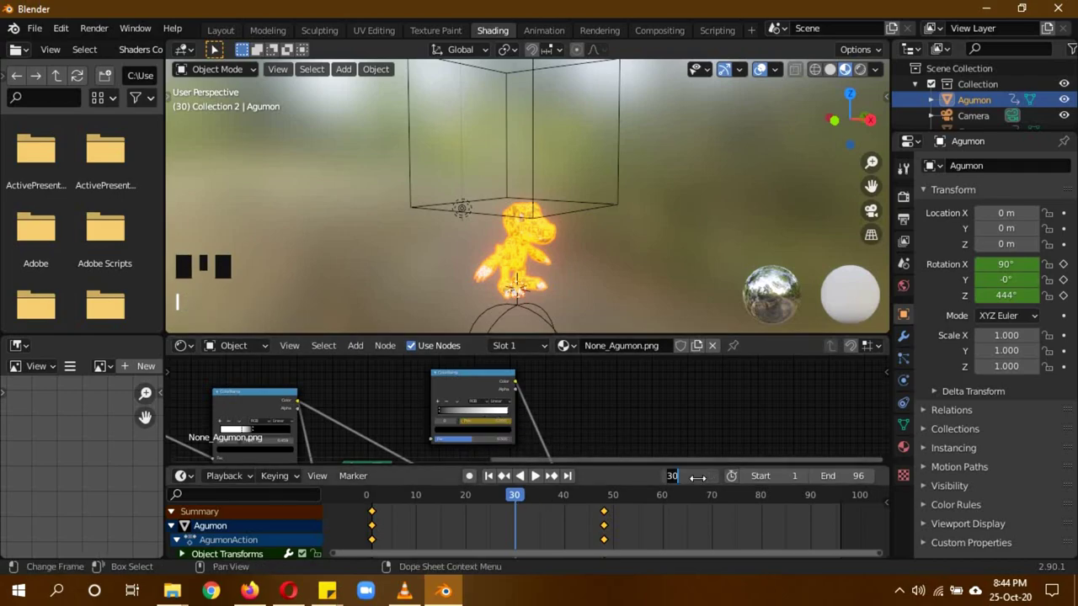
pyautogui.write('48')
pyautogui.click(611, 347)
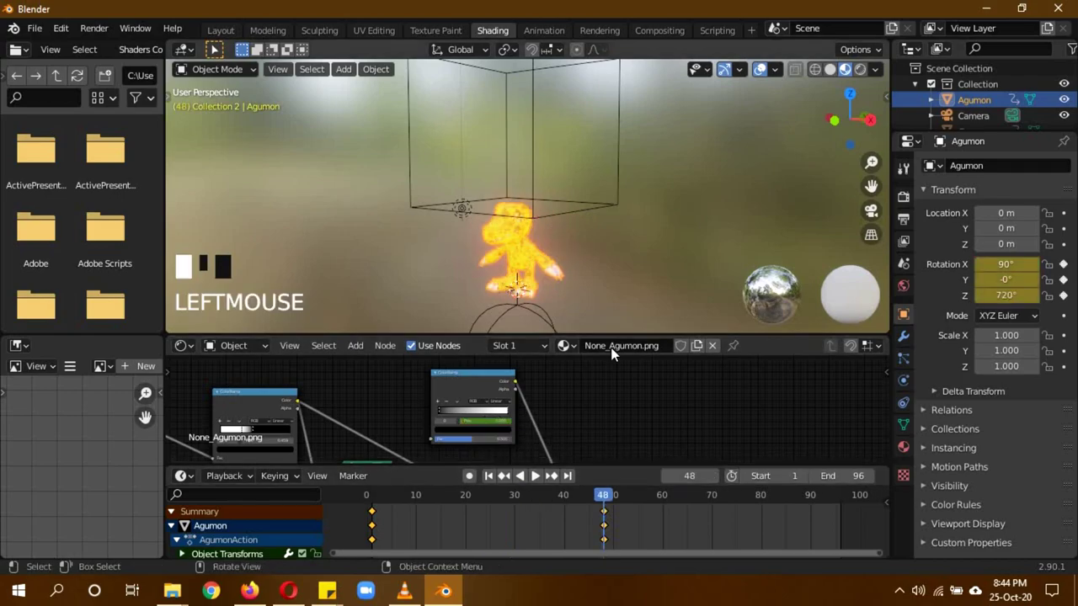
# - Lower the dissolve empty along Z to -0.65399 m
pyautogui.doubleClick(532, 150)
pyautogui.press('g')
pyautogui.press('z')
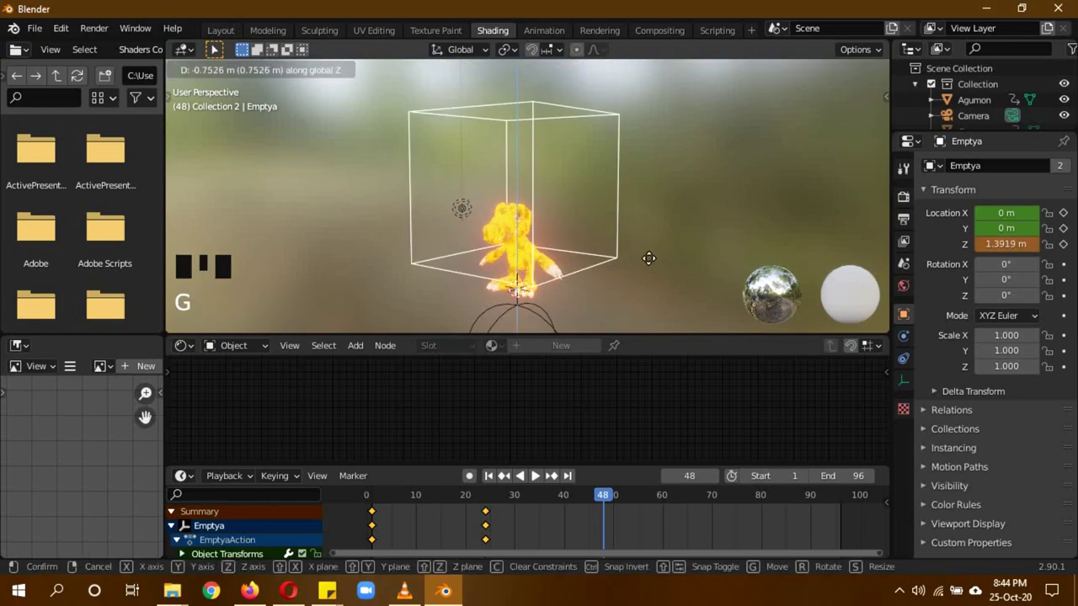
pyautogui.click(646, 120)
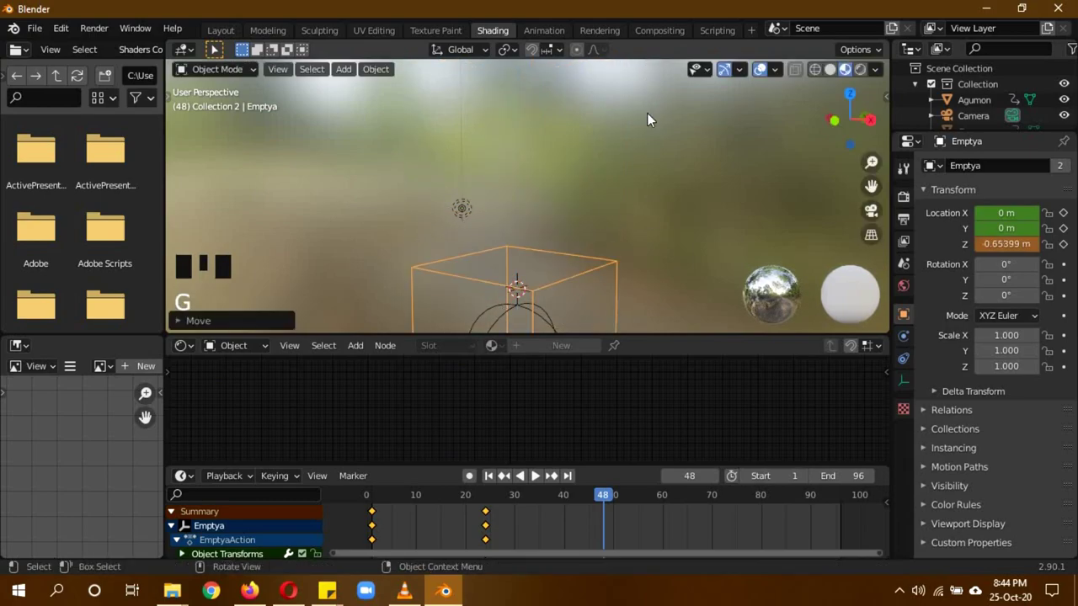
pyautogui.press('-')
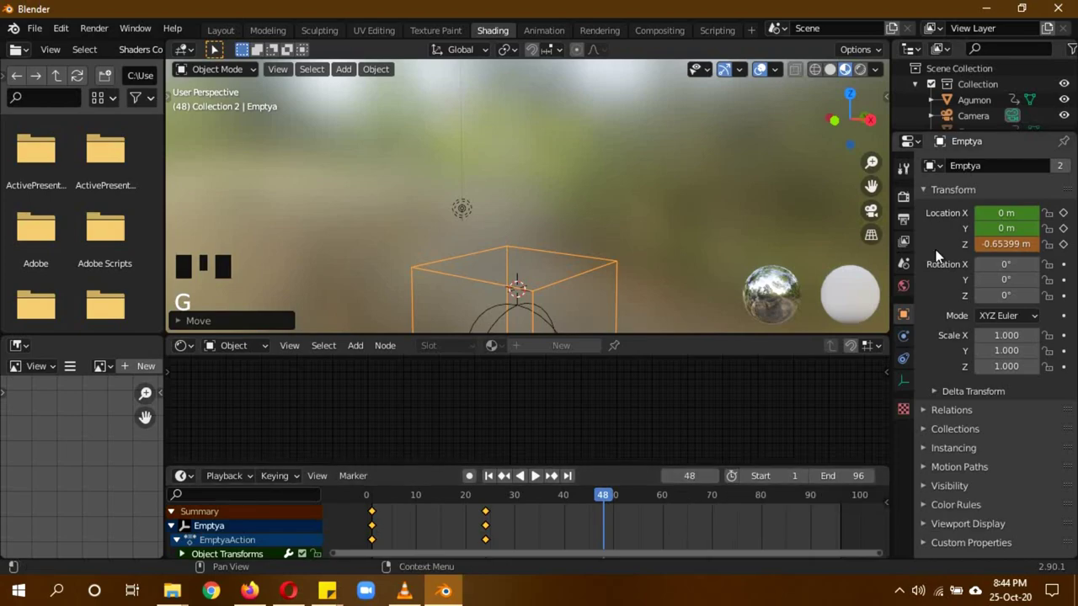
# - Keyframe the empty at frame 48, switch to the Layout workspace, and return to frame 1
pyautogui.press('i')
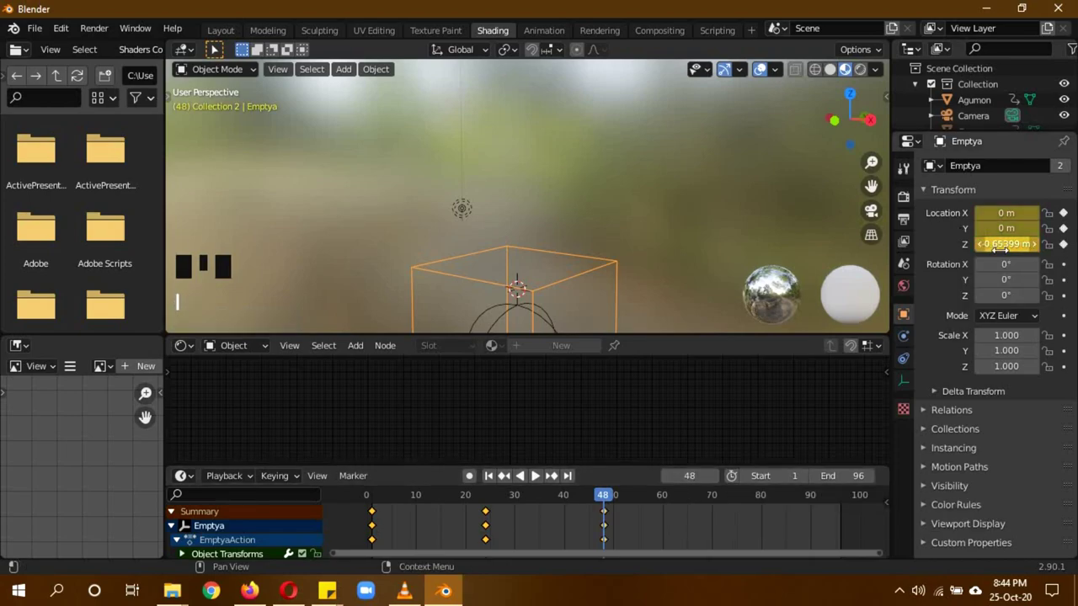
pyautogui.click(221, 30)
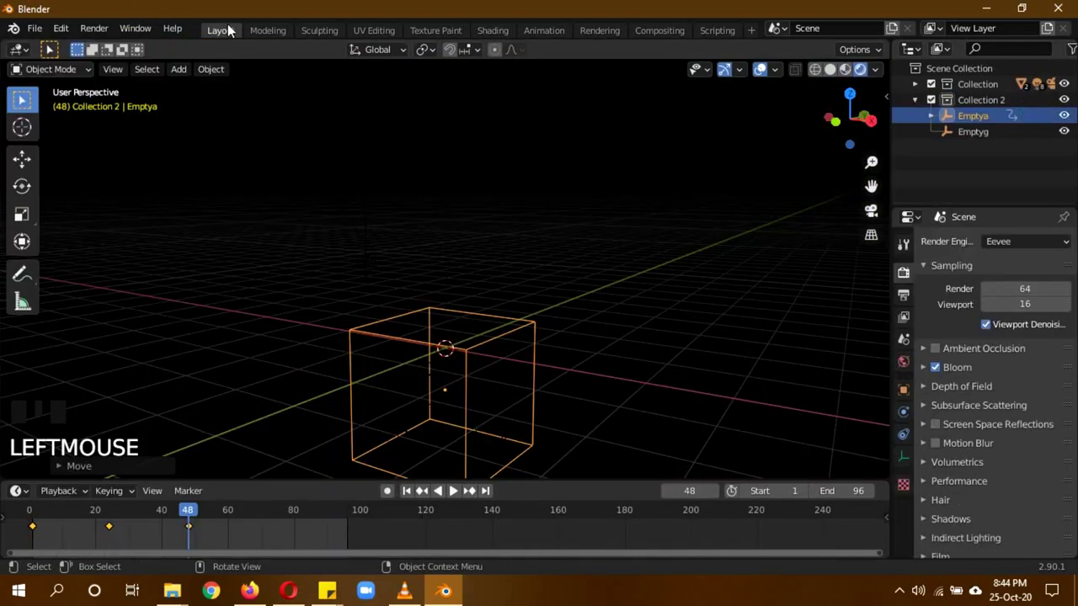
pyautogui.doubleClick(689, 491)
pyautogui.write('1')
pyautogui.press('Return')
# - View through the camera with nothing selected, play and pause the animation, then rewind to the start
pyautogui.press('KP_0')
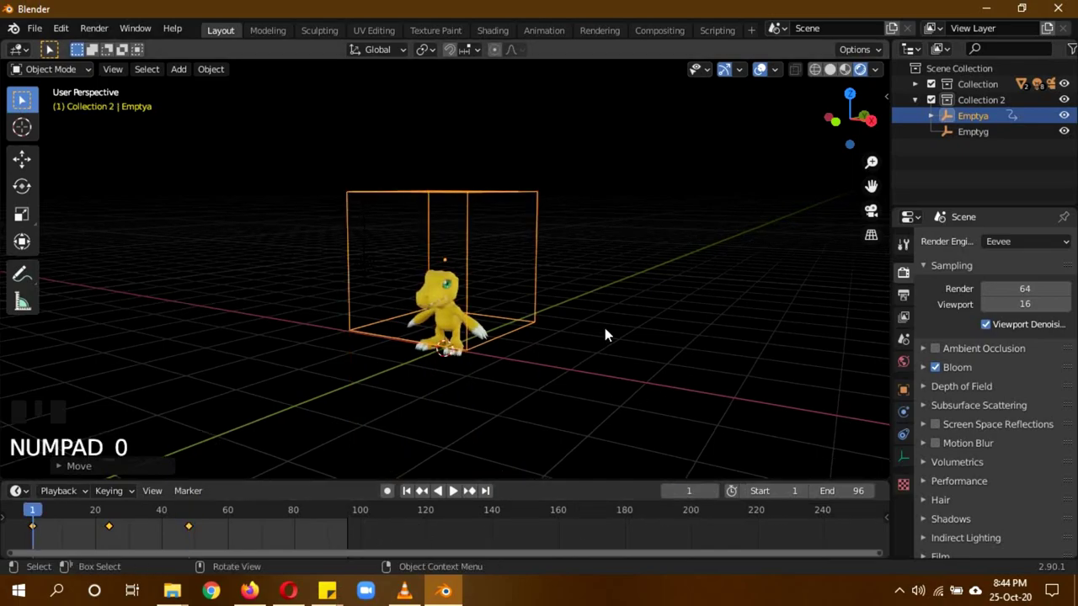
pyautogui.press('a')
pyautogui.press('a')
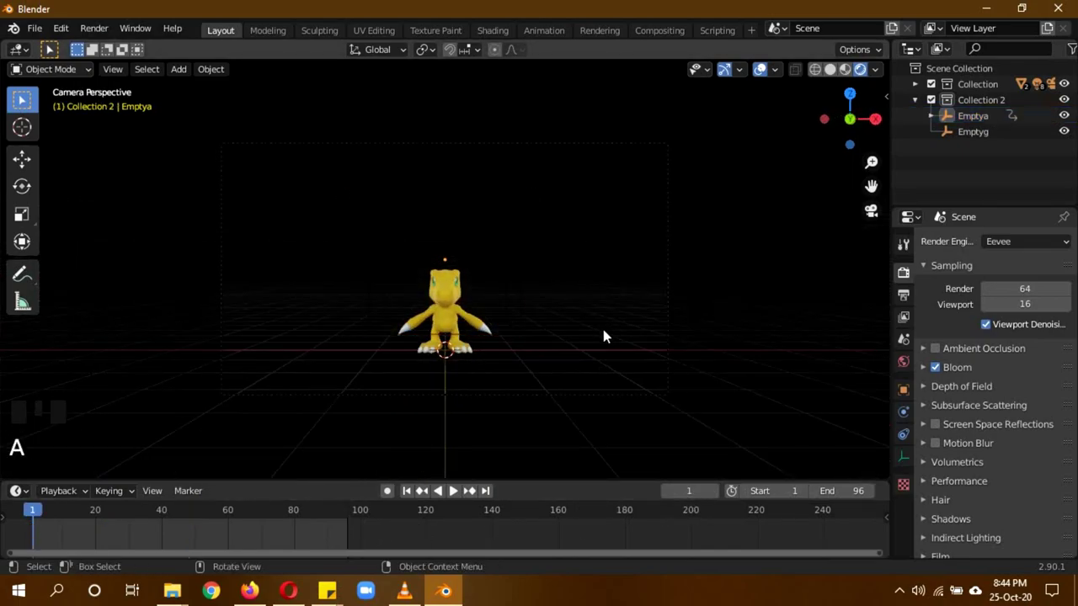
pyautogui.click(452, 493)
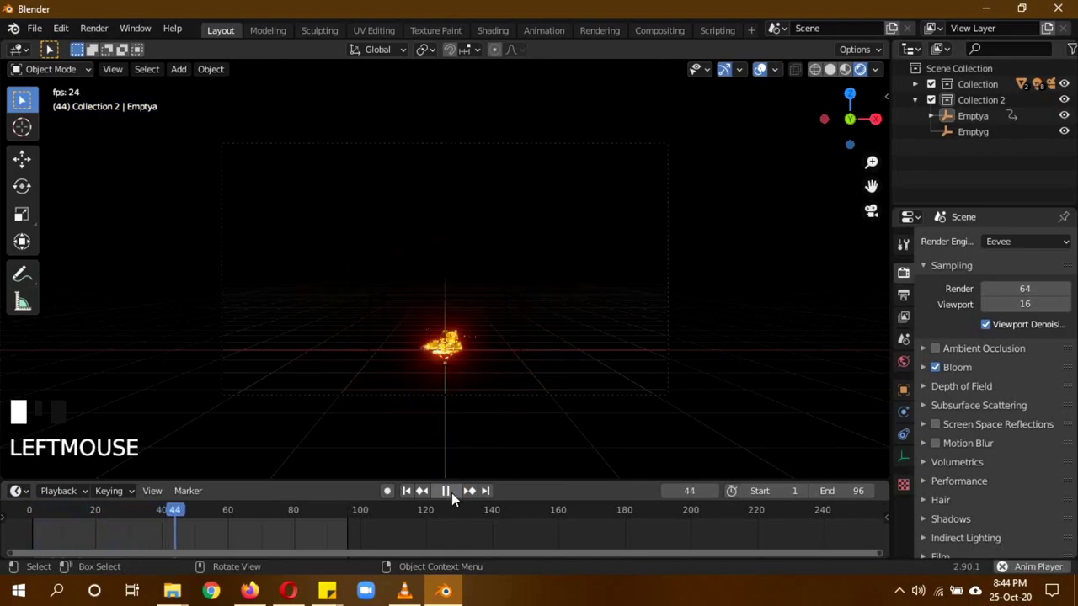
pyautogui.click(451, 493)
pyautogui.moveTo(207, 517); pyautogui.dragTo(187, 527)
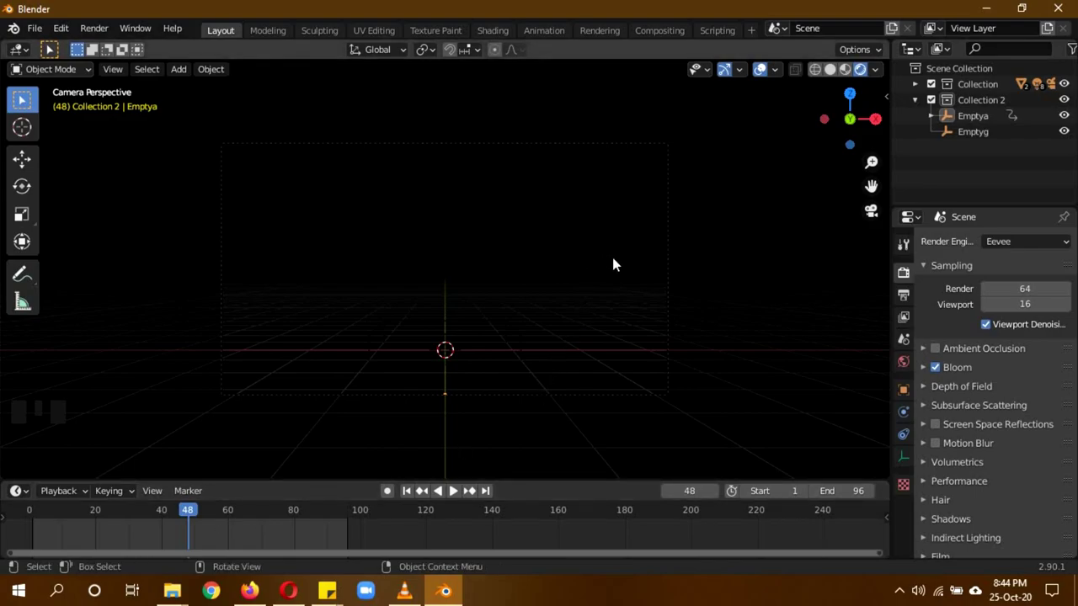
# - Unhide Greymon in the Outliner and reselect Agumon in the viewport
pyautogui.click(916, 84)
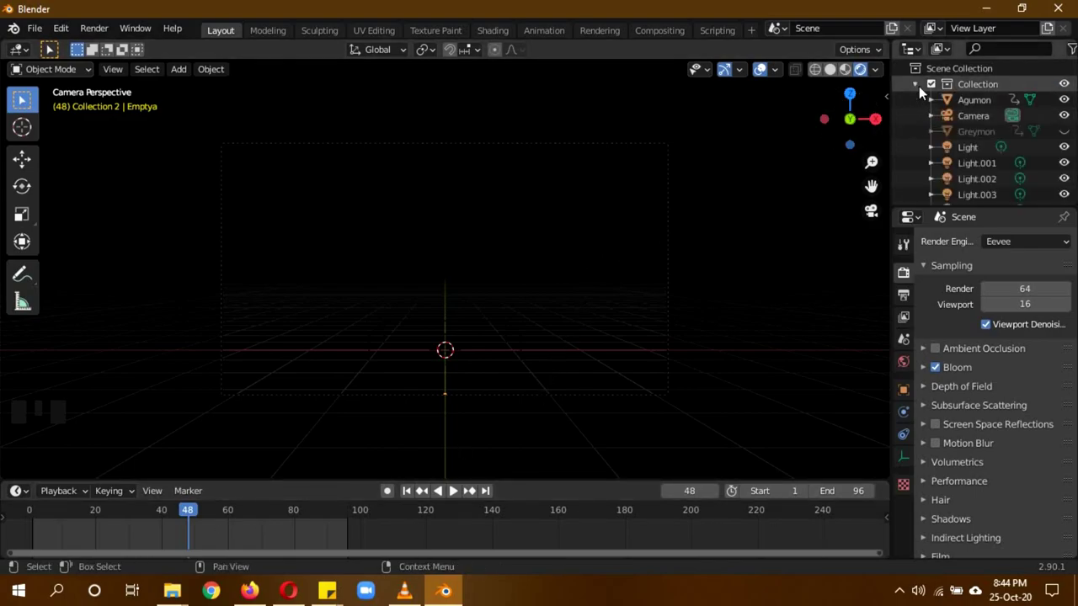
pyautogui.click(1065, 132)
pyautogui.click(982, 132)
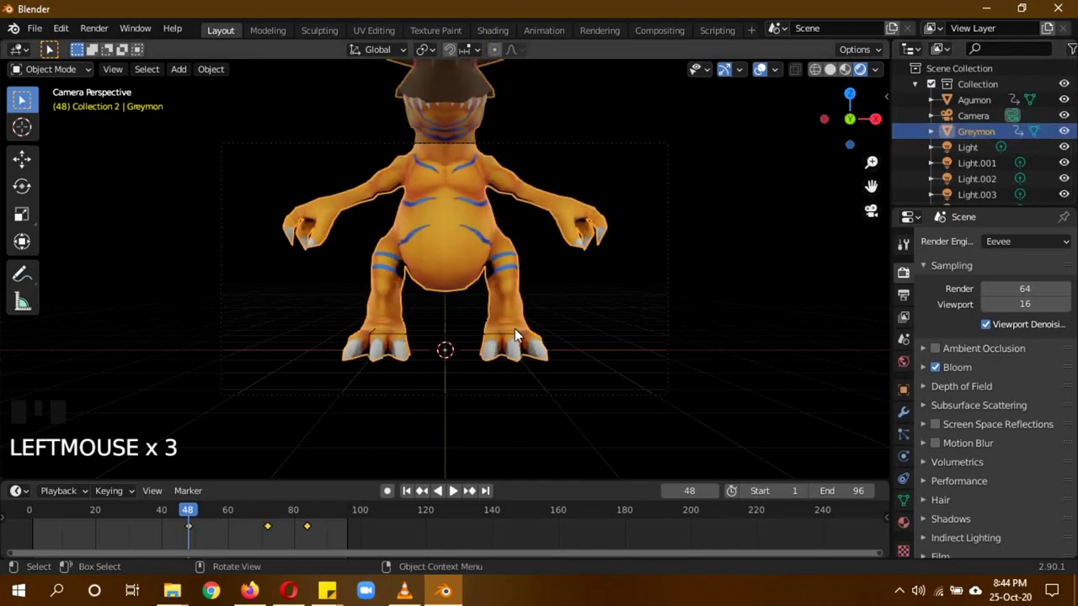
pyautogui.click(447, 336)
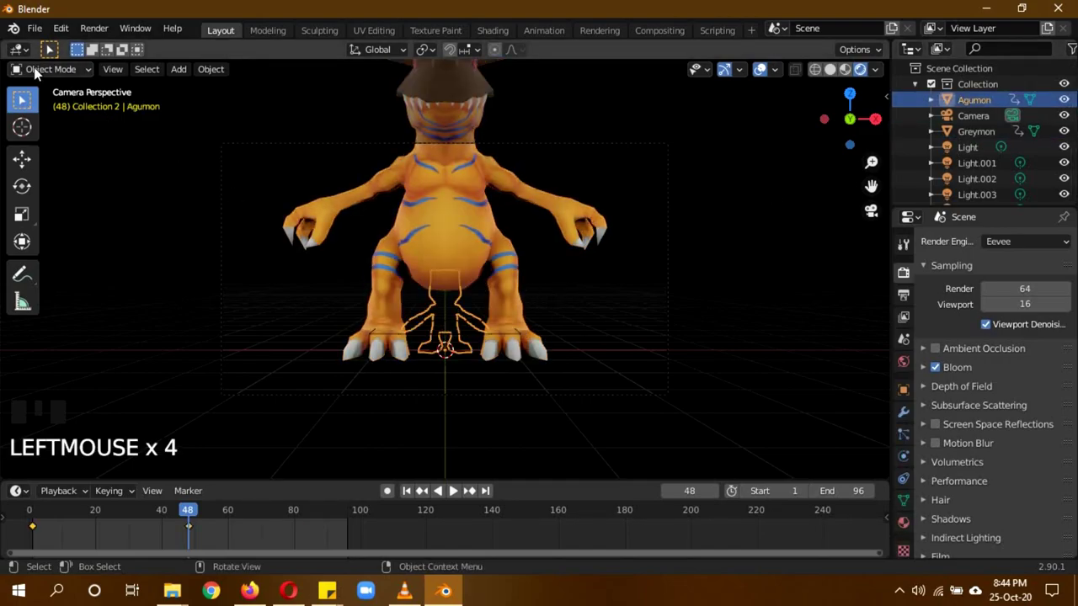
# - Show Agumon's material in the Shader Editor, copy all its nodes, then select Greymon
pyautogui.click(19, 49)
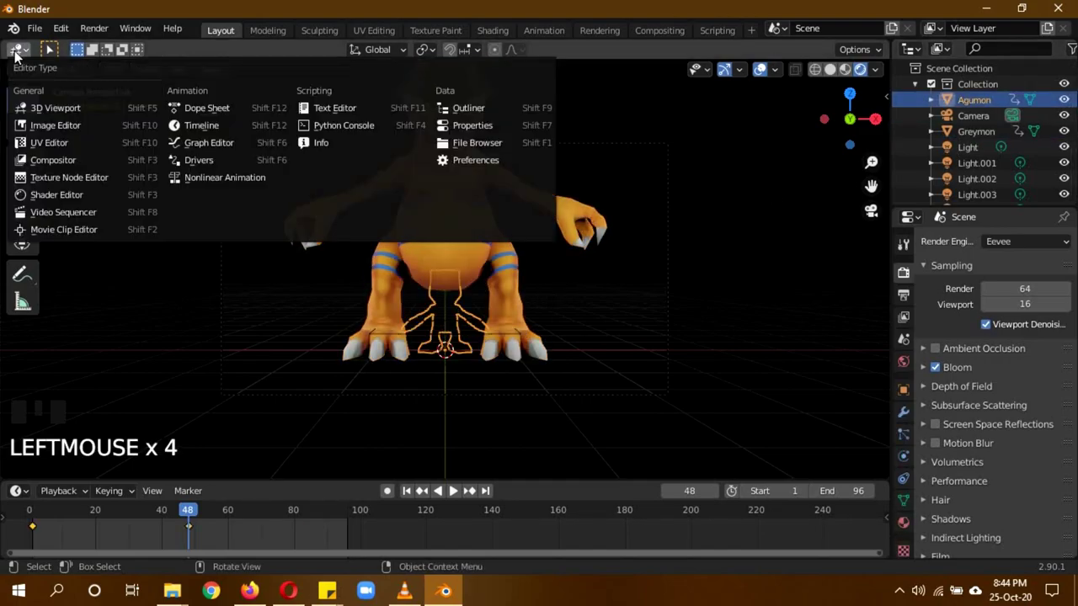
pyautogui.click(59, 193)
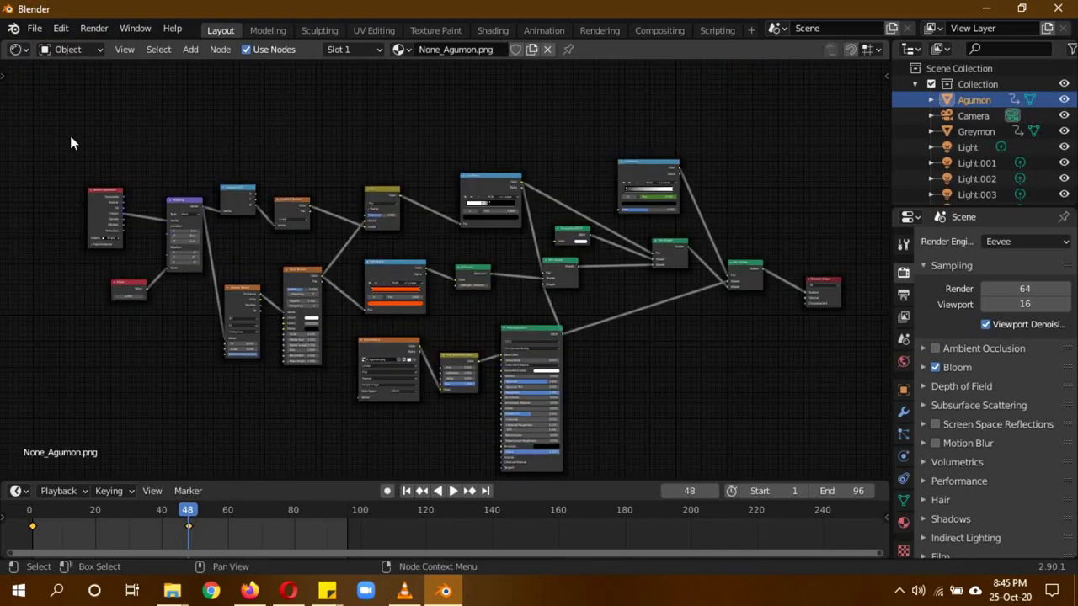
pyautogui.moveTo(77, 117); pyautogui.dragTo(752, 439)
pyautogui.rightClick(740, 278)
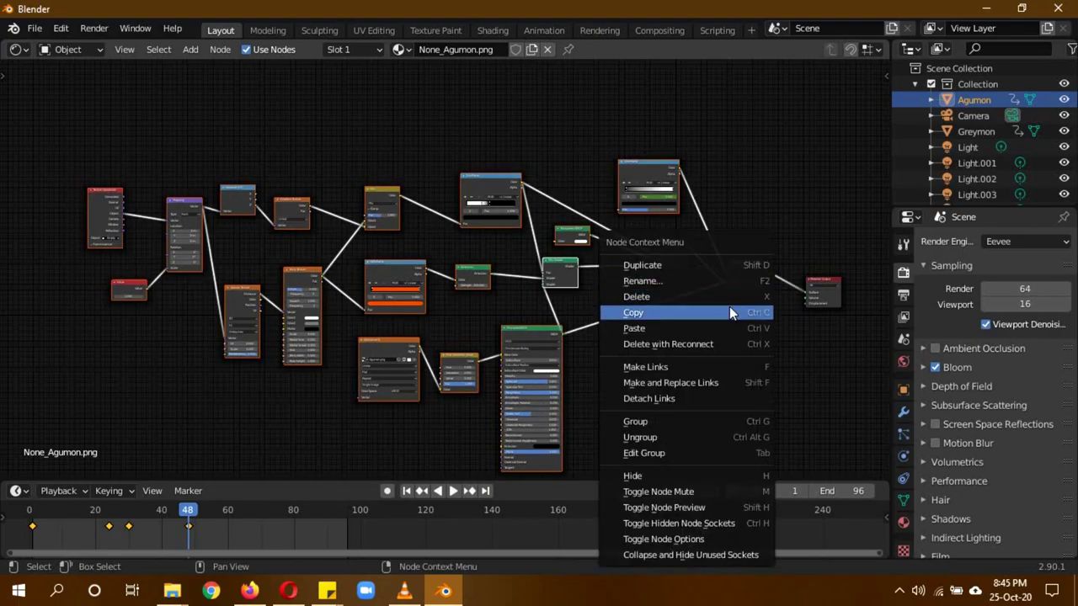
pyautogui.click(729, 310)
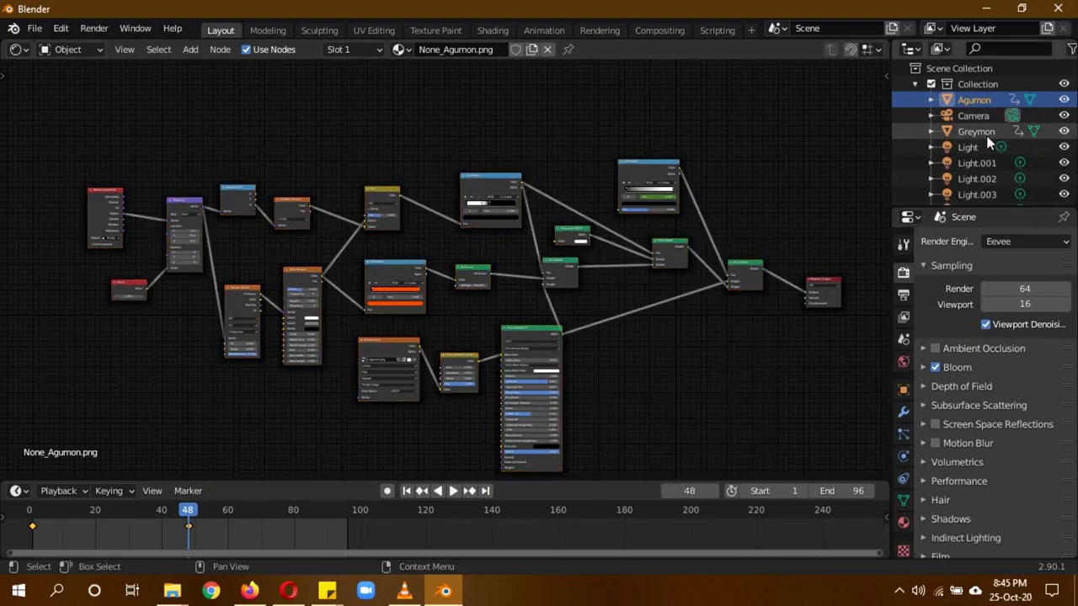
pyautogui.click(984, 133)
# - Move Greymon's image texture and BSDF nodes aside and paste the copied dissolve nodes
pyautogui.moveTo(626, 177); pyautogui.dragTo(618, 274)
pyautogui.moveTo(620, 220); pyautogui.dragTo(699, 302)
pyautogui.moveTo(716, 244); pyautogui.dragTo(638, 365)
pyautogui.rightClick(549, 174)
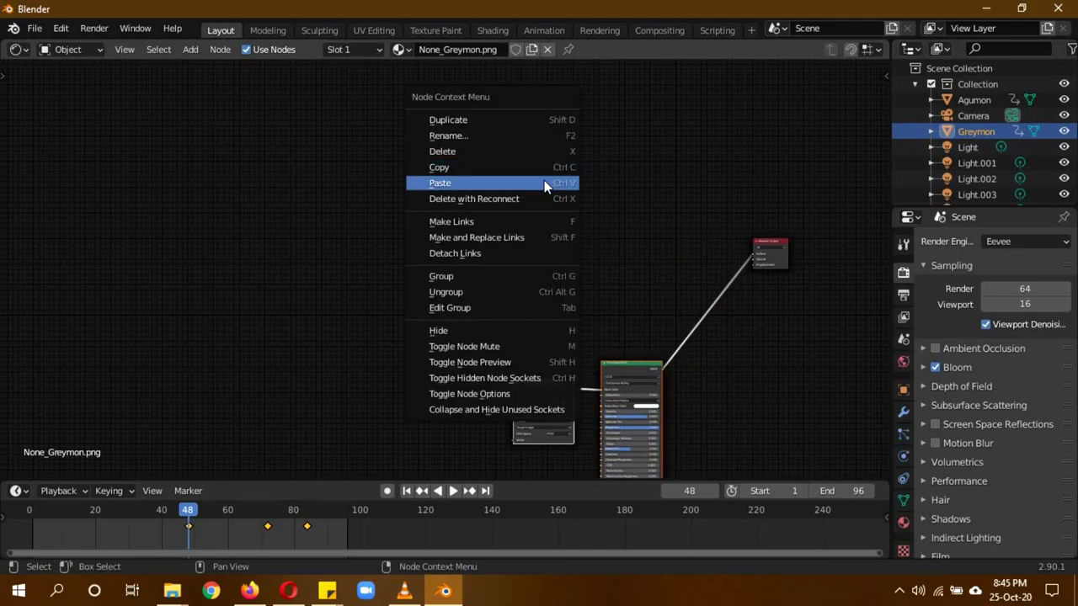
pyautogui.click(544, 180)
pyautogui.moveTo(742, 280); pyautogui.dragTo(694, 229)
pyautogui.click(575, 321)
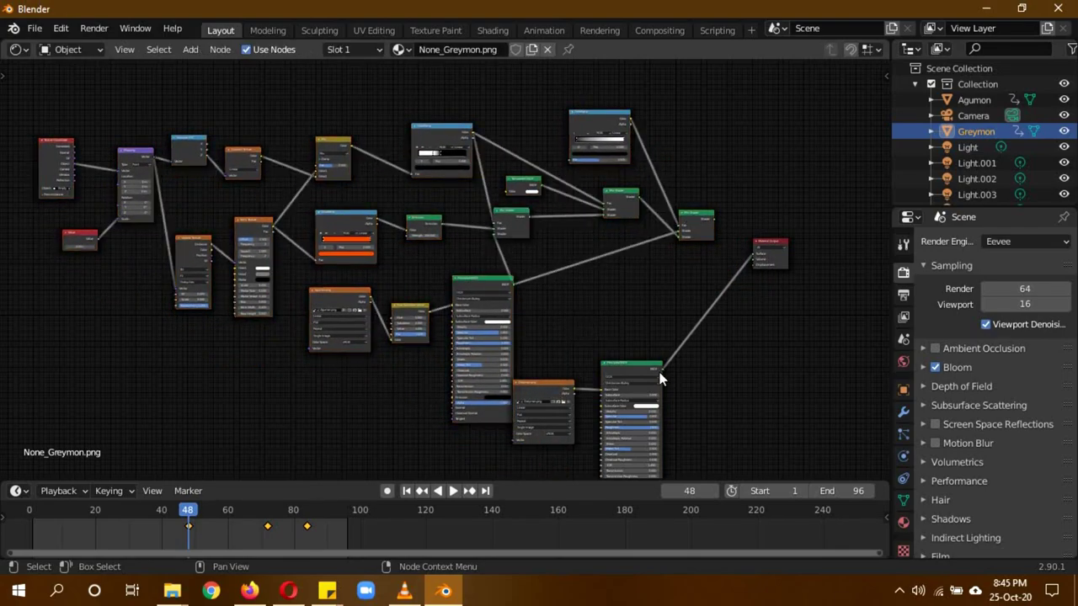
# - Arrange Greymon's image and Hue/Saturation nodes and link the image color into Hue/Saturation
pyautogui.moveTo(570, 384); pyautogui.dragTo(449, 409)
pyautogui.moveTo(413, 310); pyautogui.dragTo(532, 400)
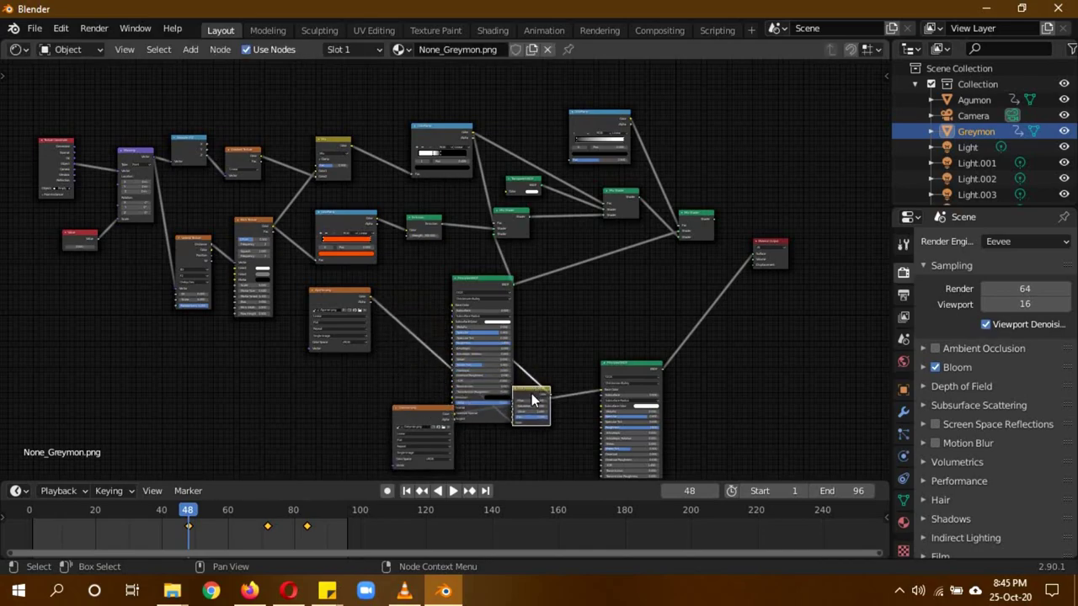
pyautogui.moveTo(486, 281); pyautogui.dragTo(452, 255)
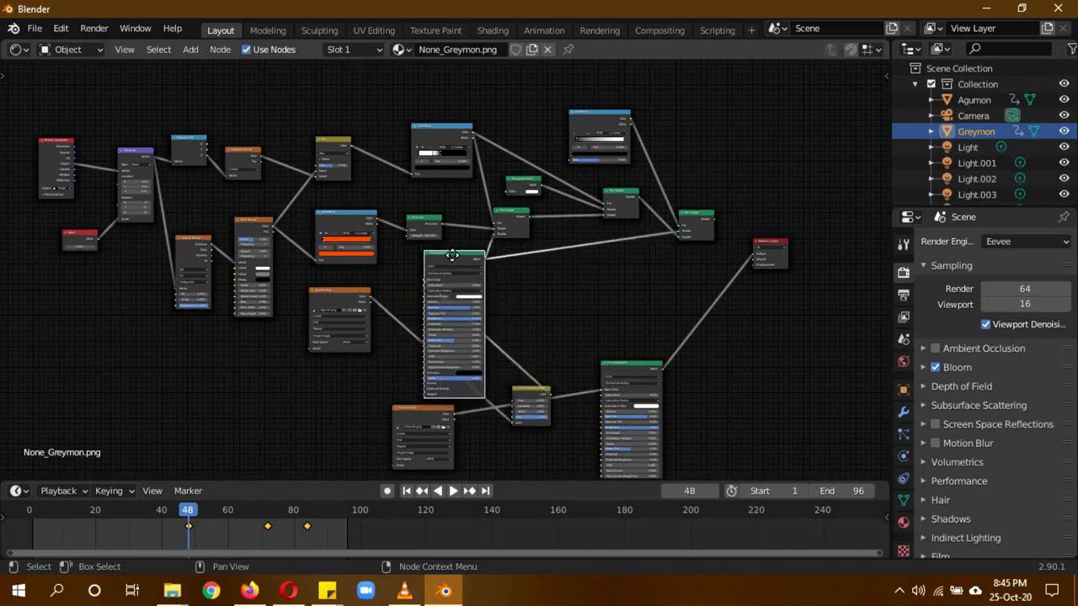
pyautogui.scroll(2, 453, 255)
pyautogui.moveTo(581, 379); pyautogui.dragTo(517, 205, button='middle')
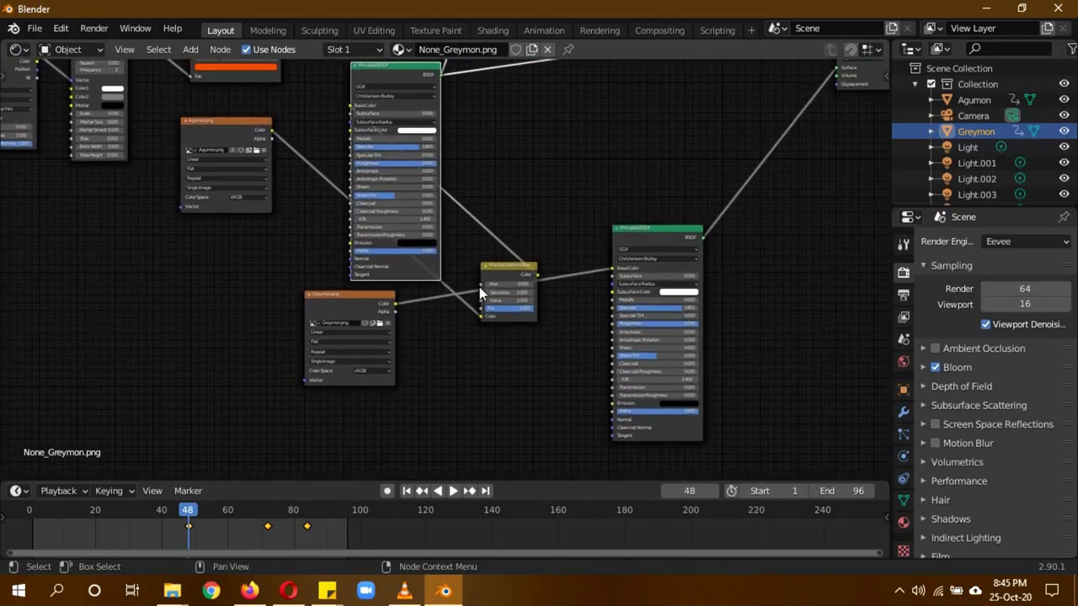
pyautogui.moveTo(396, 304); pyautogui.dragTo(486, 316)
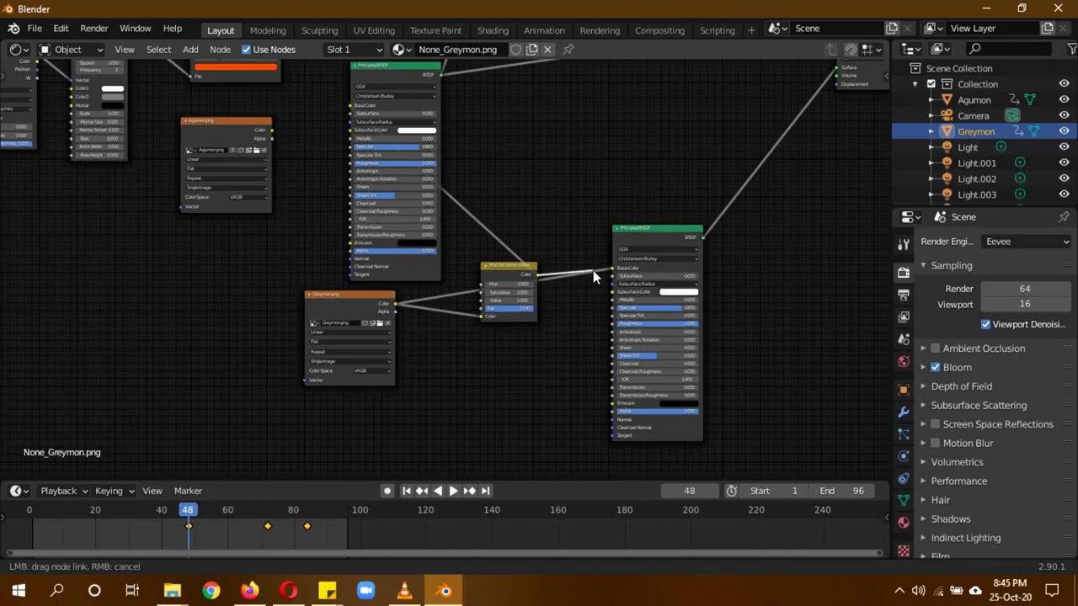
pyautogui.hotkey('ctrl', 'z')
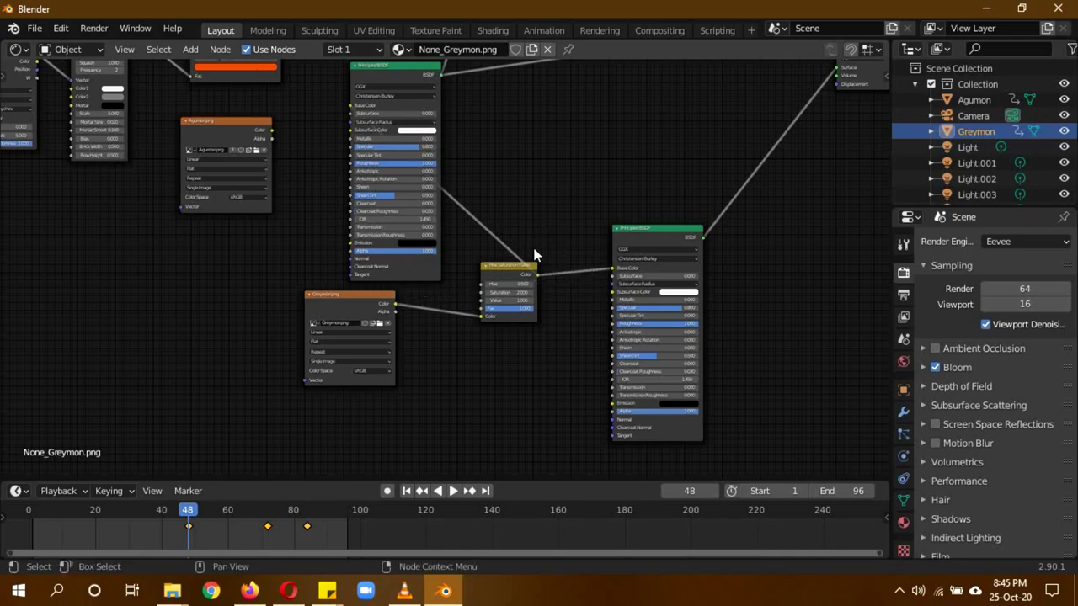
# - Delete the pasted Agumon image texture node
pyautogui.moveTo(496, 178); pyautogui.dragTo(486, 303, button='middle')
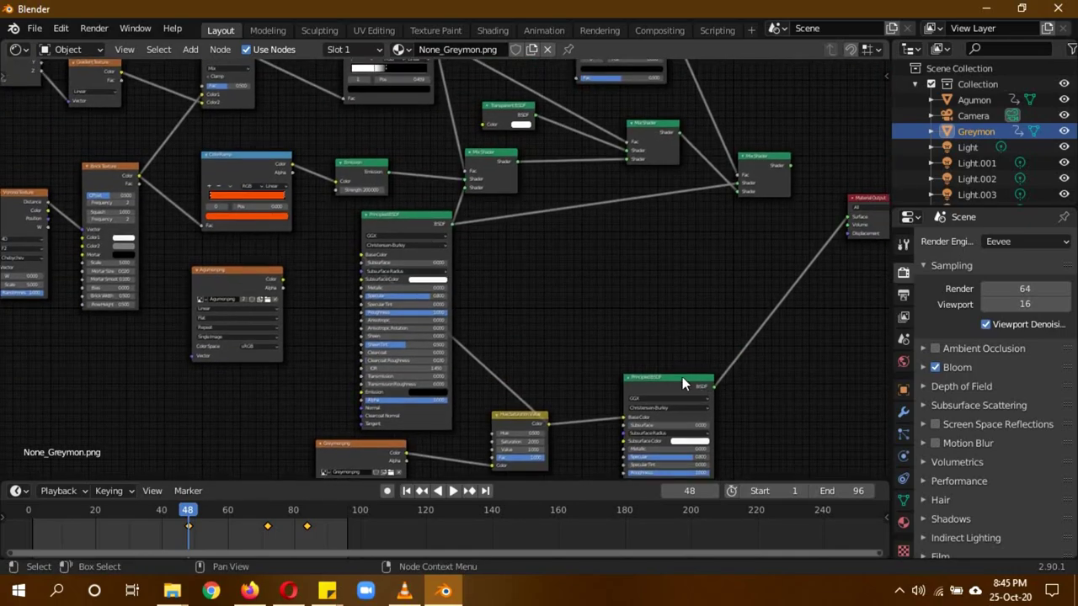
pyautogui.moveTo(432, 226)
pyautogui.mouseDown()
pyautogui.moveTo(389, 236)
pyautogui.moveTo(421, 234)
pyautogui.mouseUp()
pyautogui.click(266, 279)
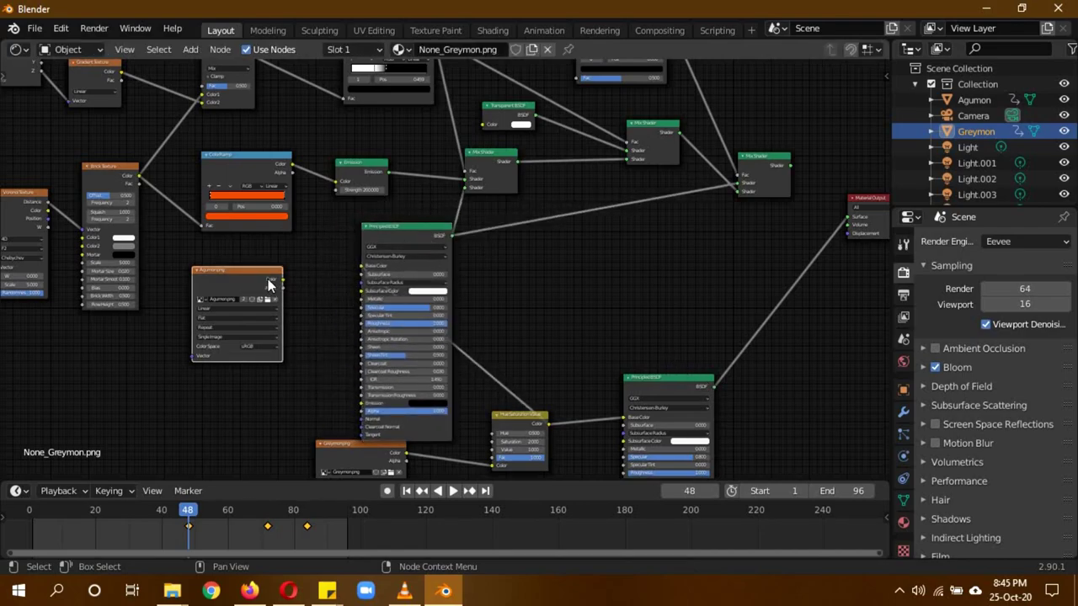
pyautogui.press('x')
# - Wire Greymon's Principled BSDF into the Mix Shader and delete the unused pasted Principled BSDF
pyautogui.moveTo(712, 385); pyautogui.dragTo(467, 189)
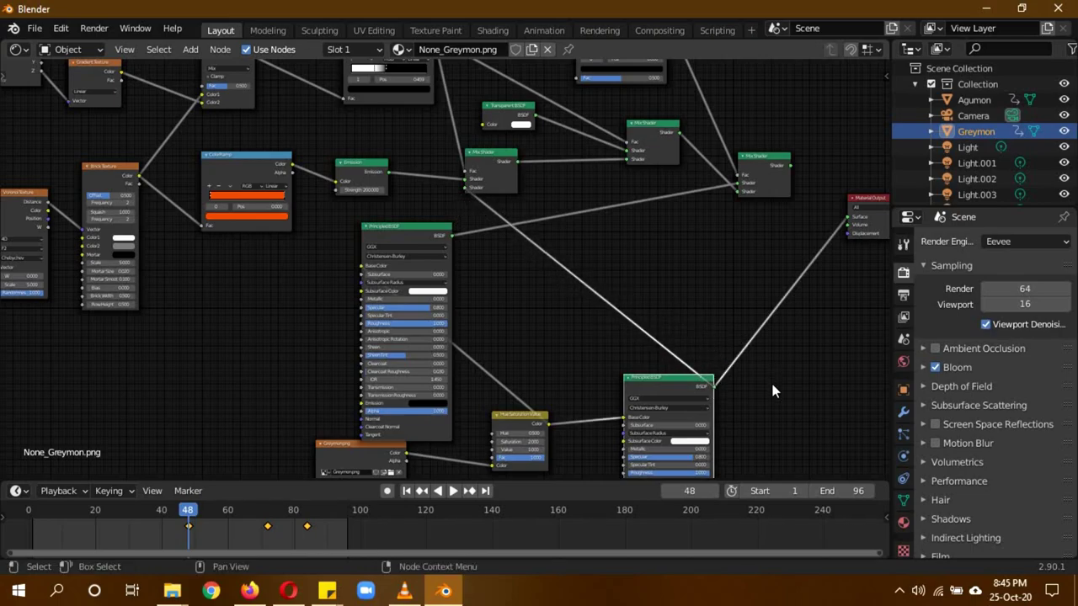
pyautogui.moveTo(715, 387); pyautogui.dragTo(738, 181)
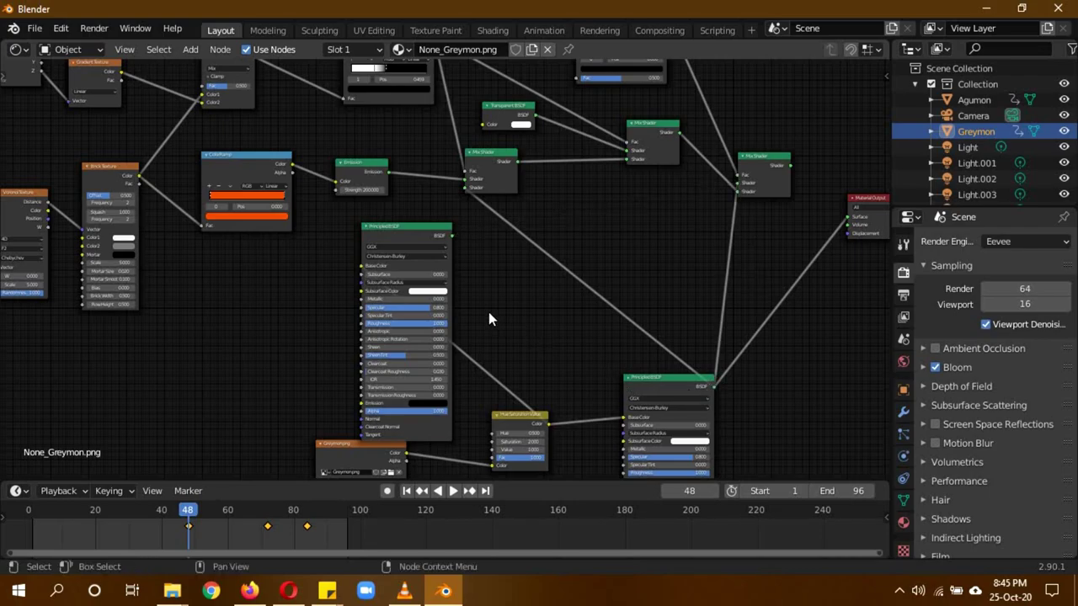
pyautogui.click(422, 242)
pyautogui.press('x')
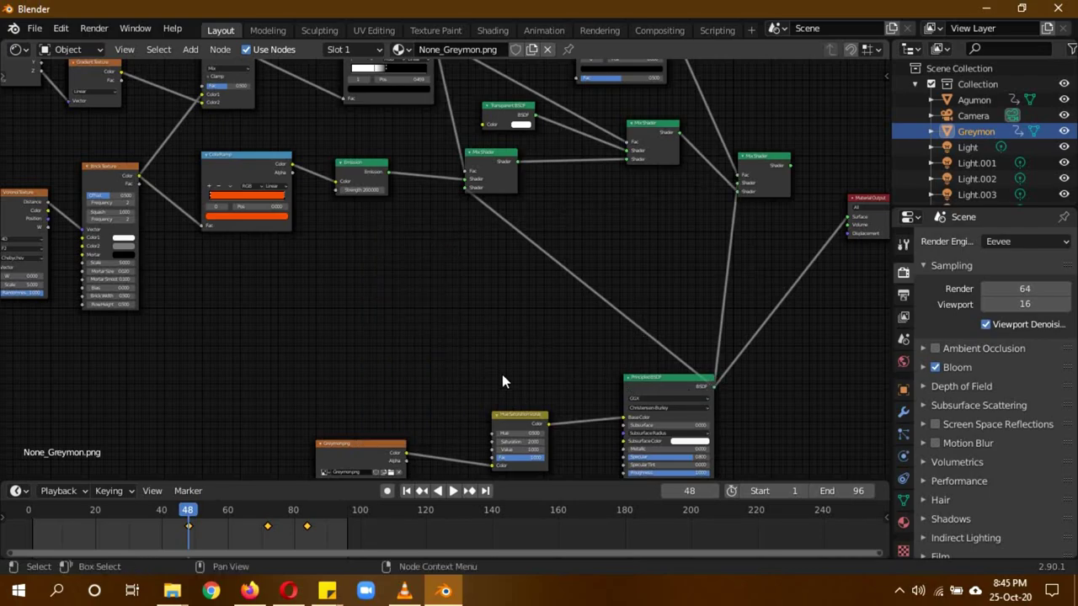
pyautogui.scroll(-2, 502, 382)
pyautogui.moveTo(506, 357); pyautogui.dragTo(481, 305, button='middle')
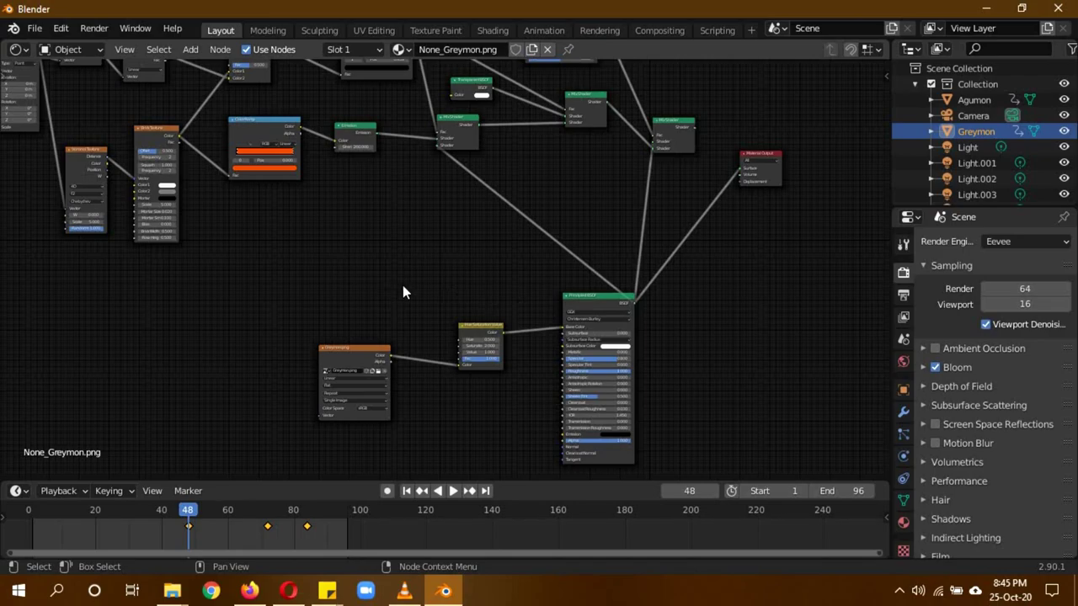
# - Move Greymon's image, Hue/Saturation and BSDF nodes up-left and bring the Texture Coordinate node into view
pyautogui.moveTo(337, 272); pyautogui.dragTo(559, 372)
pyautogui.moveTo(596, 306); pyautogui.dragTo(487, 239)
pyautogui.moveTo(223, 202); pyautogui.dragTo(647, 356, button='middle')
pyautogui.scroll(3, 396, 282)
pyautogui.moveTo(384, 269); pyautogui.dragTo(377, 294, button='middle')
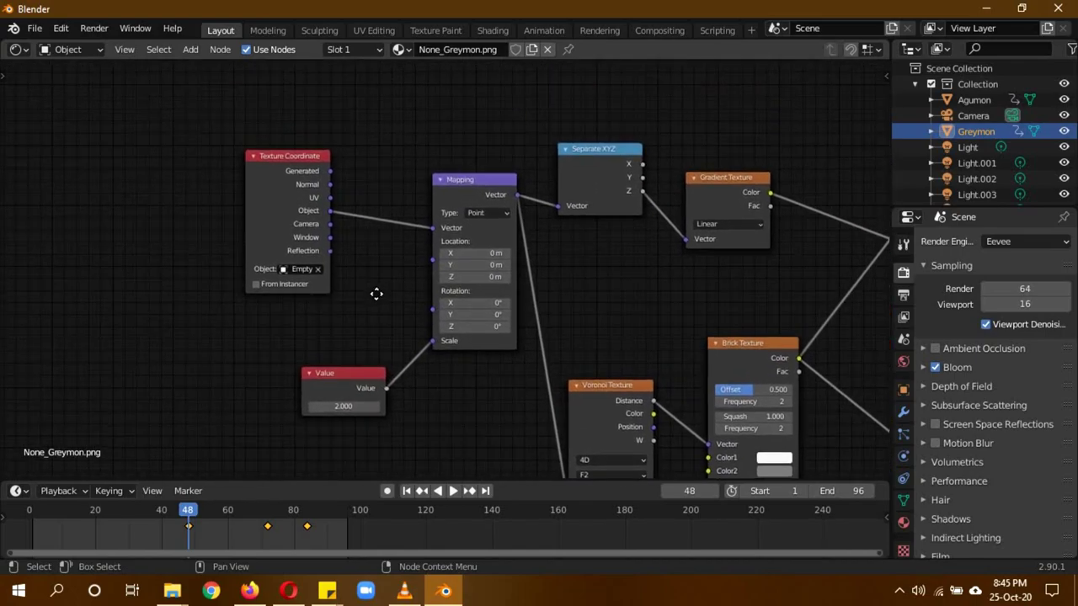
# - Search 'emp' in the Texture Coordinate Object field and choose Emptyg
pyautogui.click(303, 269)
pyautogui.write('emp')
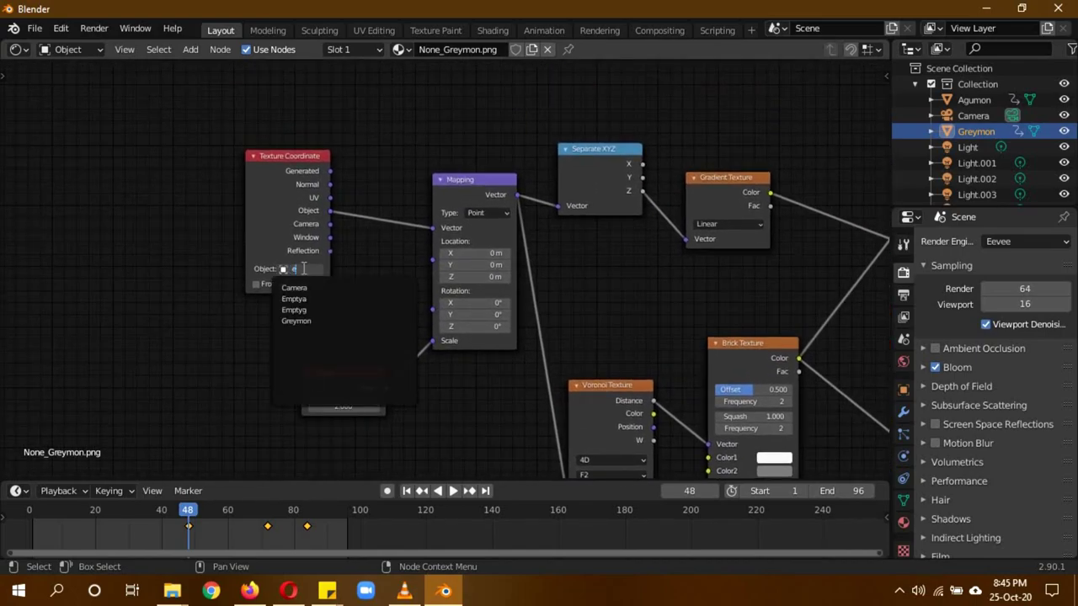
pyautogui.press('Down')
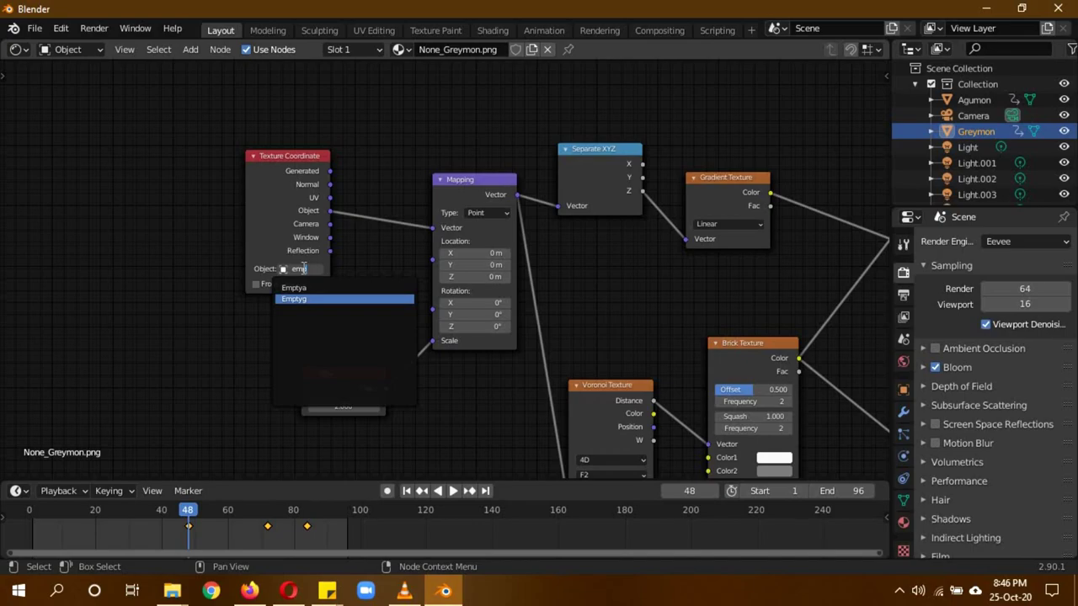
pyautogui.press('Return')
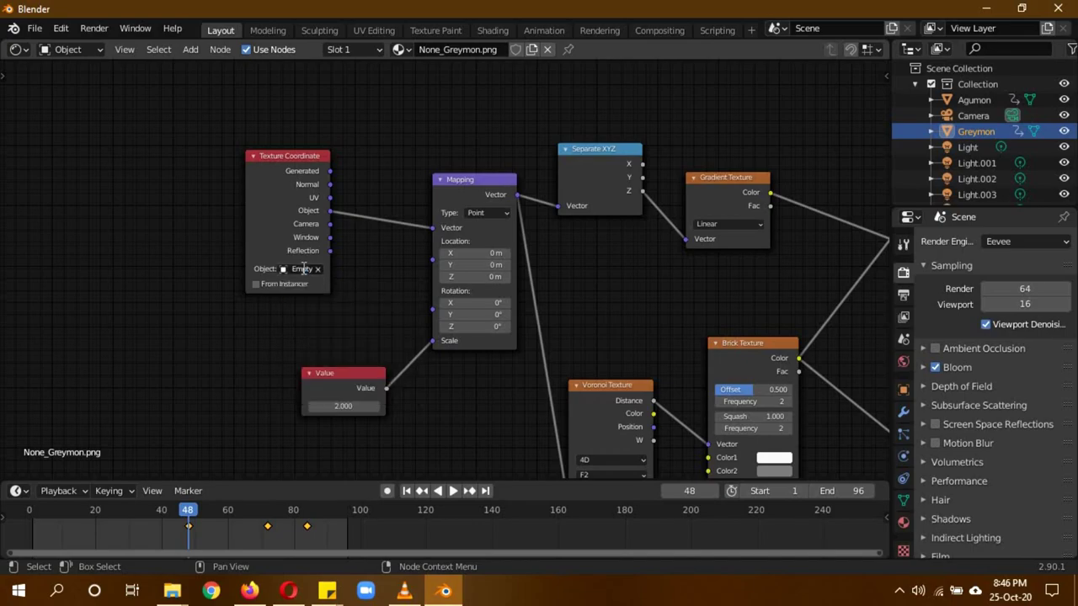
# - In the Shading workspace, zoom out, test-grab Emptyg and cancel, then select Greymon
pyautogui.click(491, 31)
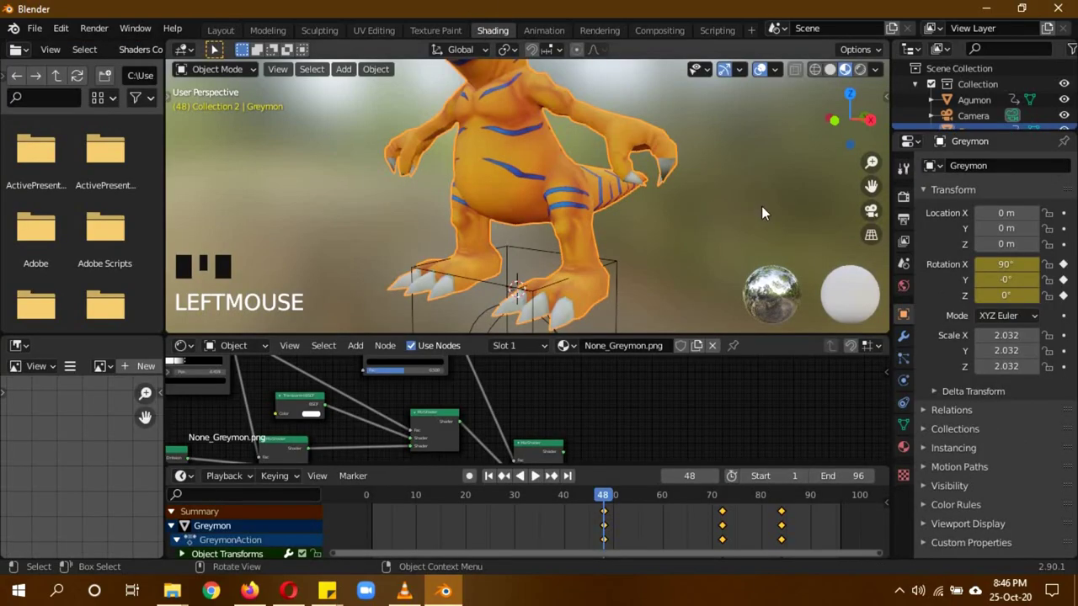
pyautogui.scroll(-2, 724, 213)
pyautogui.scroll(-3, 571, 291)
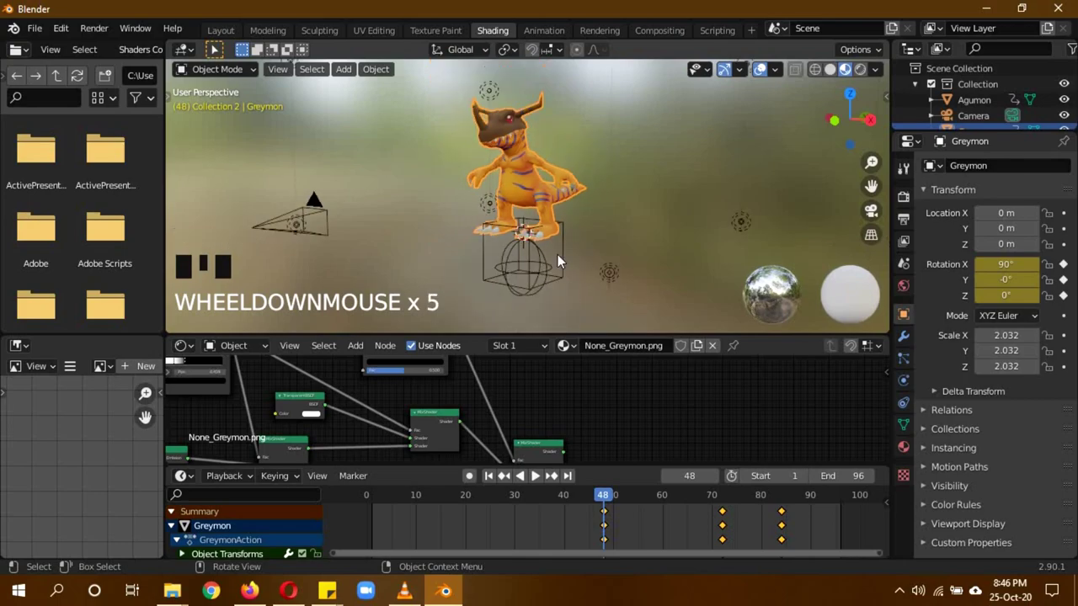
pyautogui.click(567, 268)
pyautogui.press('g')
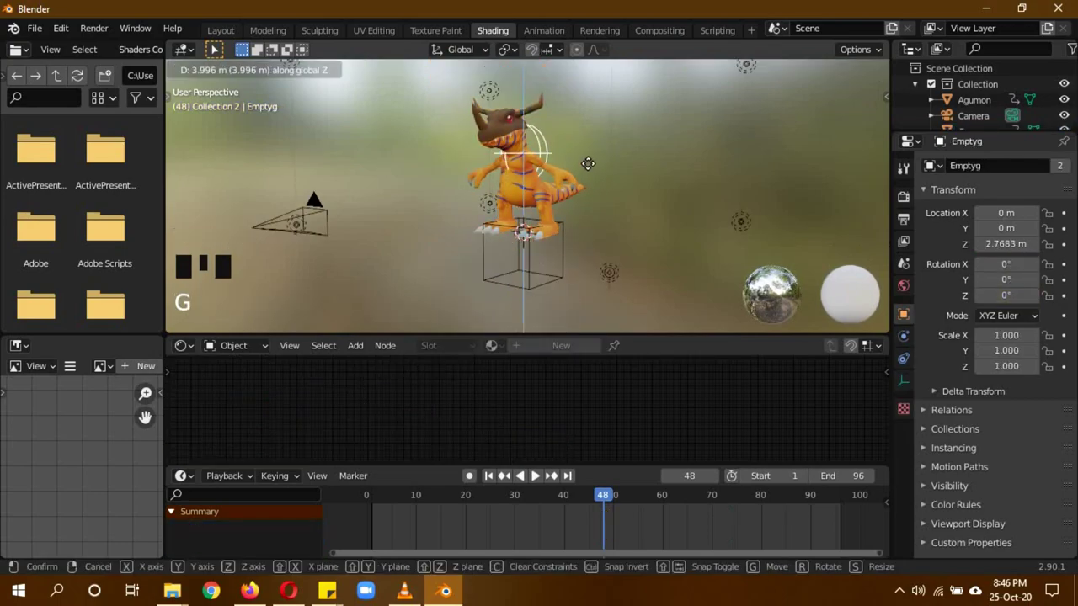
pyautogui.rightClick(597, 283)
pyautogui.click(530, 191)
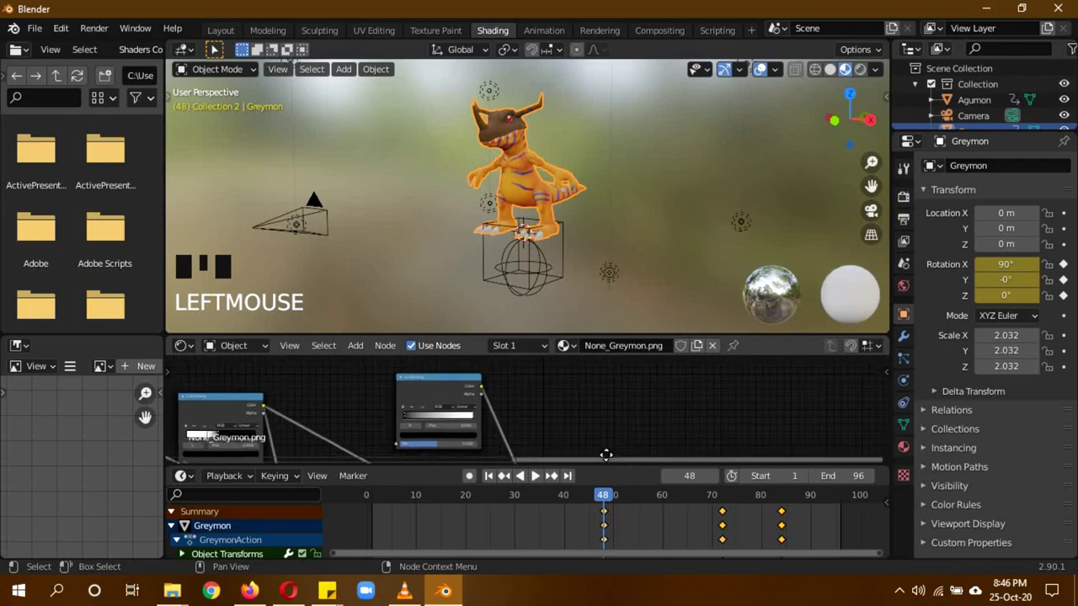
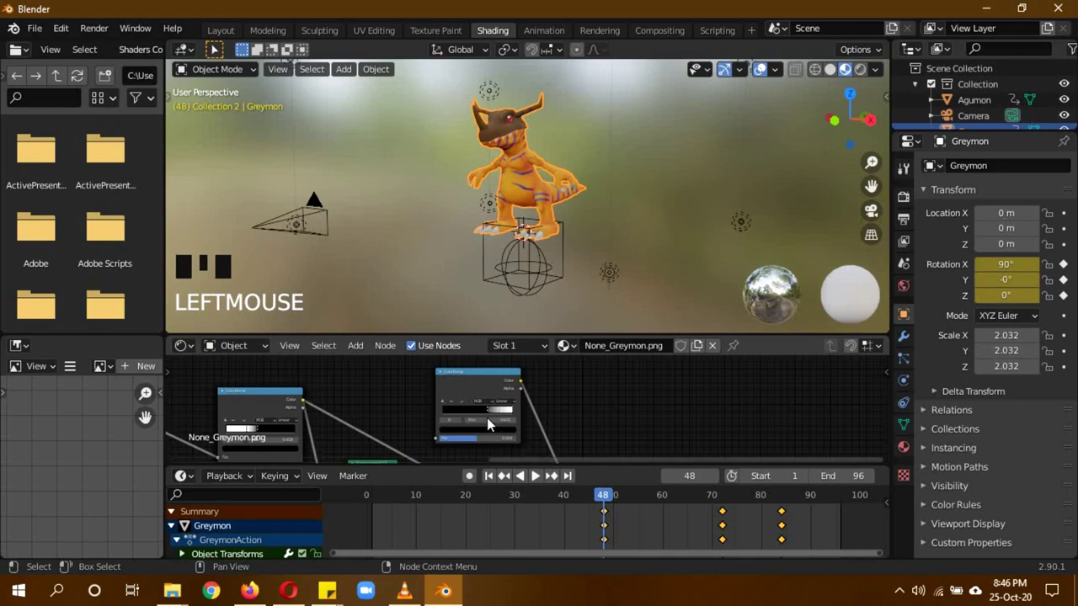
# - Find the ColorRamp in Greymon's material node tree and slide its black stop left
pyautogui.moveTo(487, 417); pyautogui.dragTo(203, 368, button='middle')
pyautogui.scroll(2, 294, 424)
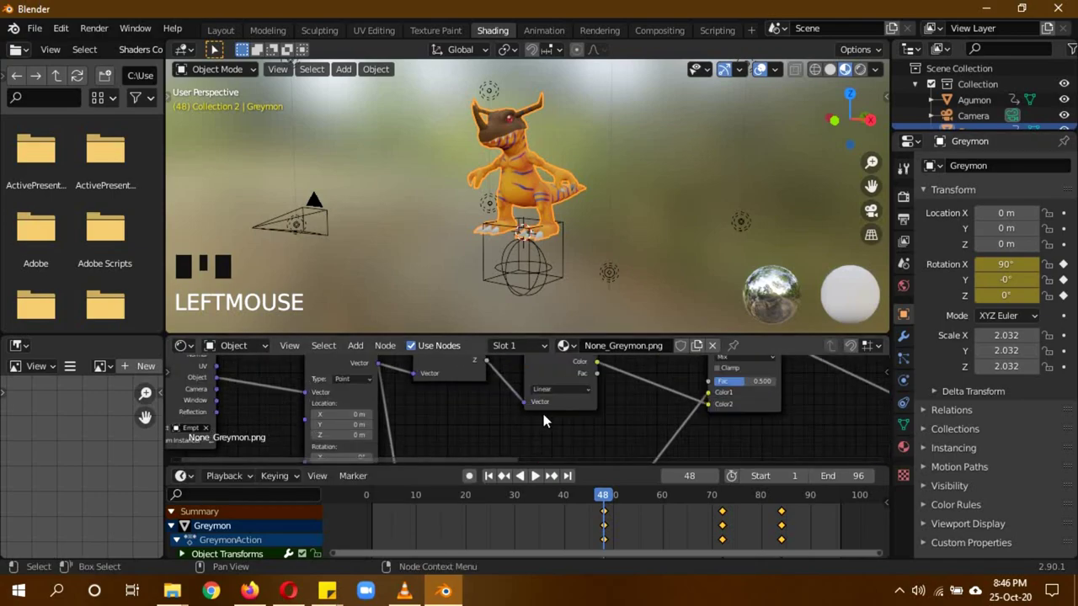
pyautogui.scroll(-3, 542, 409)
pyautogui.scroll(3, 716, 435)
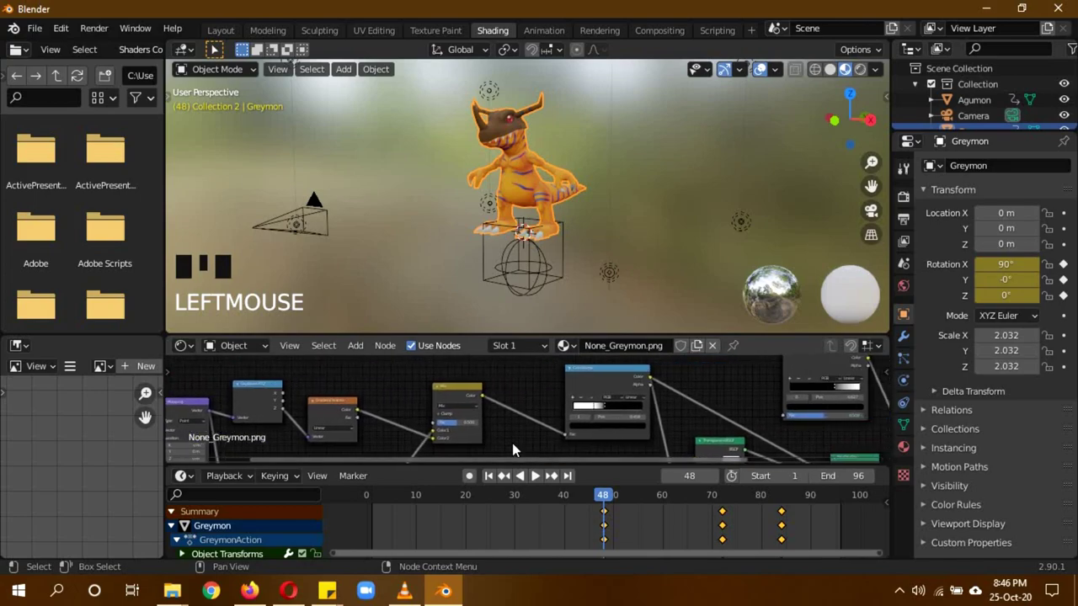
pyautogui.moveTo(602, 408); pyautogui.dragTo(598, 409)
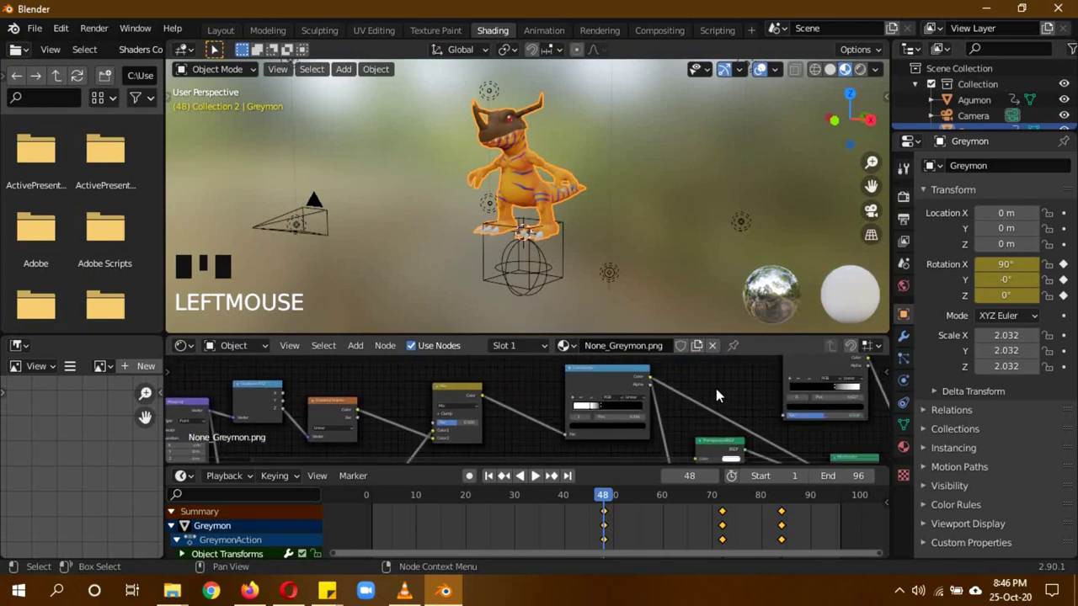
pyautogui.scroll(-4, 598, 410)
pyautogui.scroll(2, 665, 404)
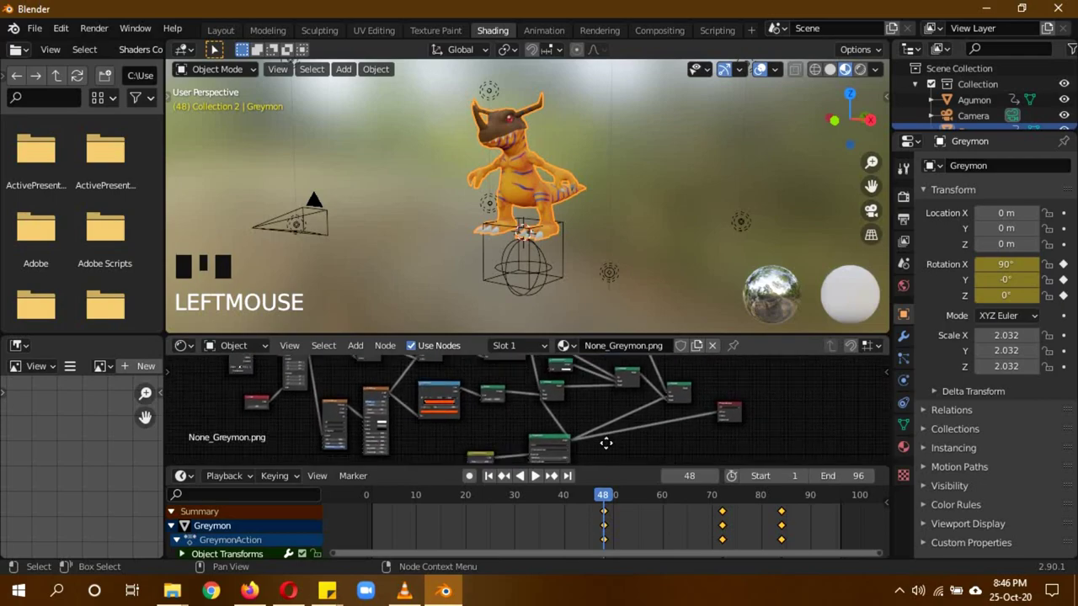
# - With Greymon selected, pull the white and black stops together so the ramp becomes a hard edge
pyautogui.click(539, 265)
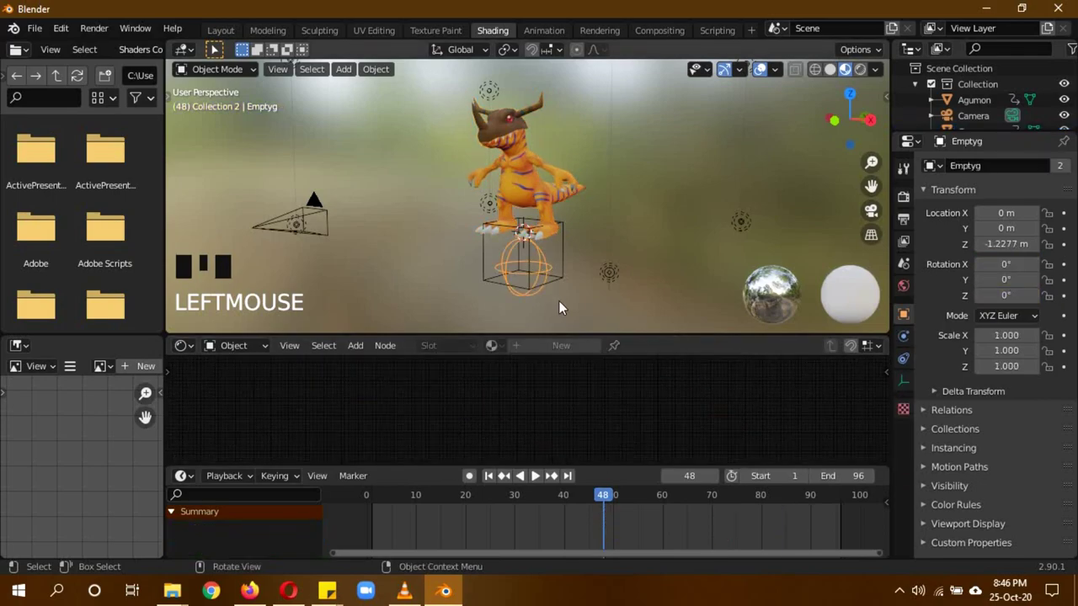
pyautogui.press('g')
pyautogui.rightClick(567, 198)
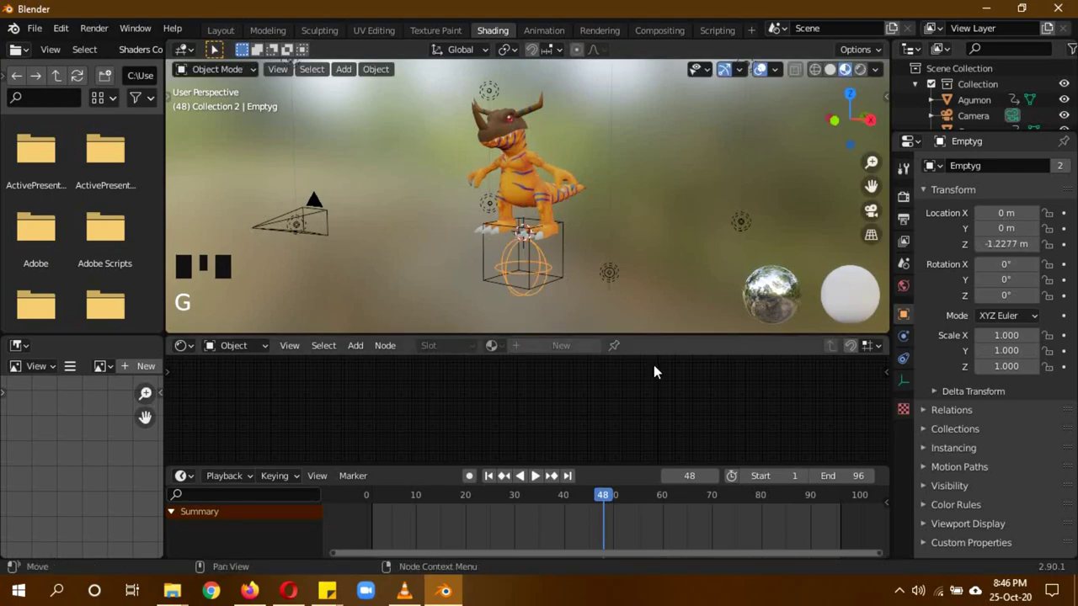
pyautogui.click(532, 190)
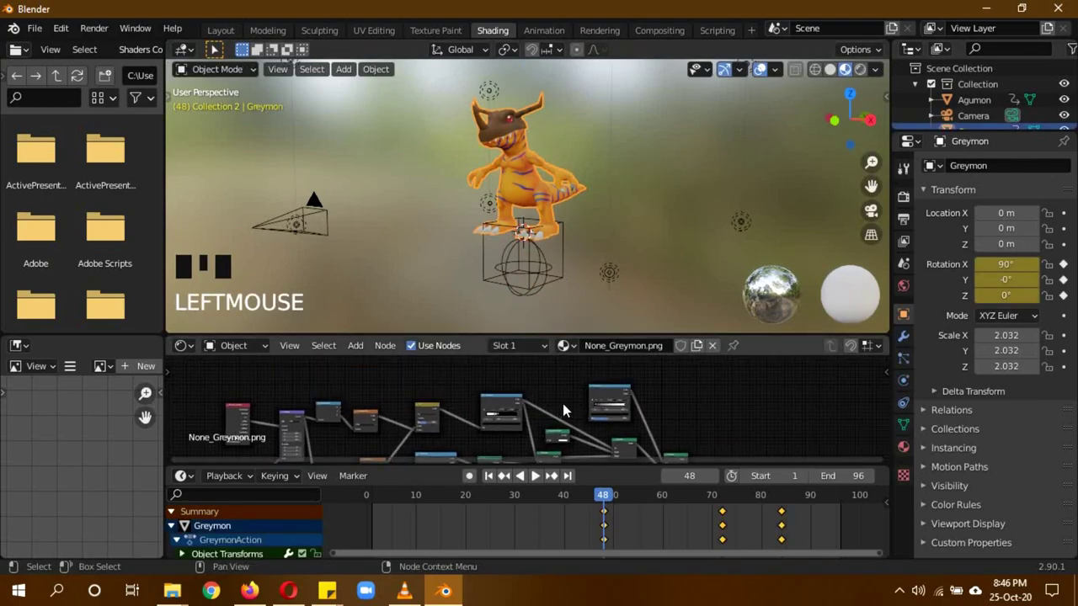
pyautogui.scroll(5, 637, 415)
pyautogui.moveTo(760, 400); pyautogui.dragTo(827, 390)
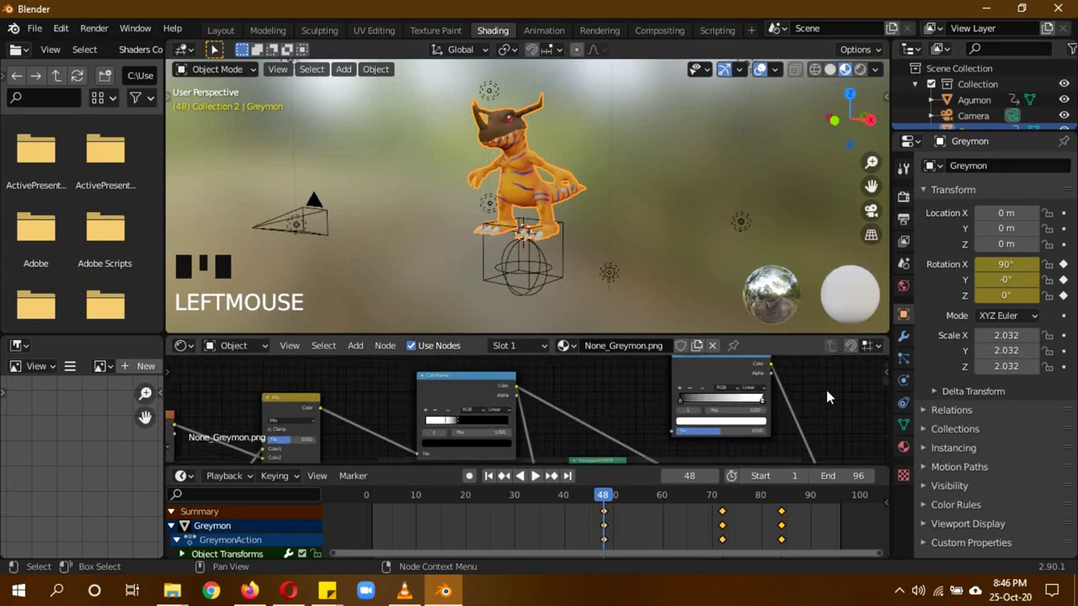
pyautogui.moveTo(680, 399); pyautogui.dragTo(731, 399)
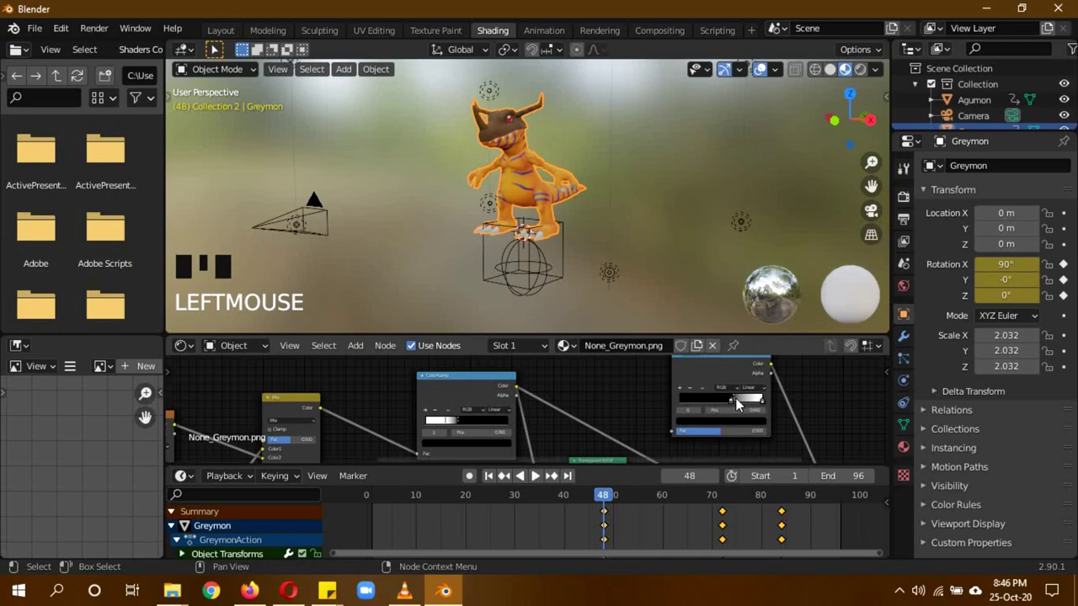
pyautogui.moveTo(377, 404); pyautogui.dragTo(841, 378, button='middle')
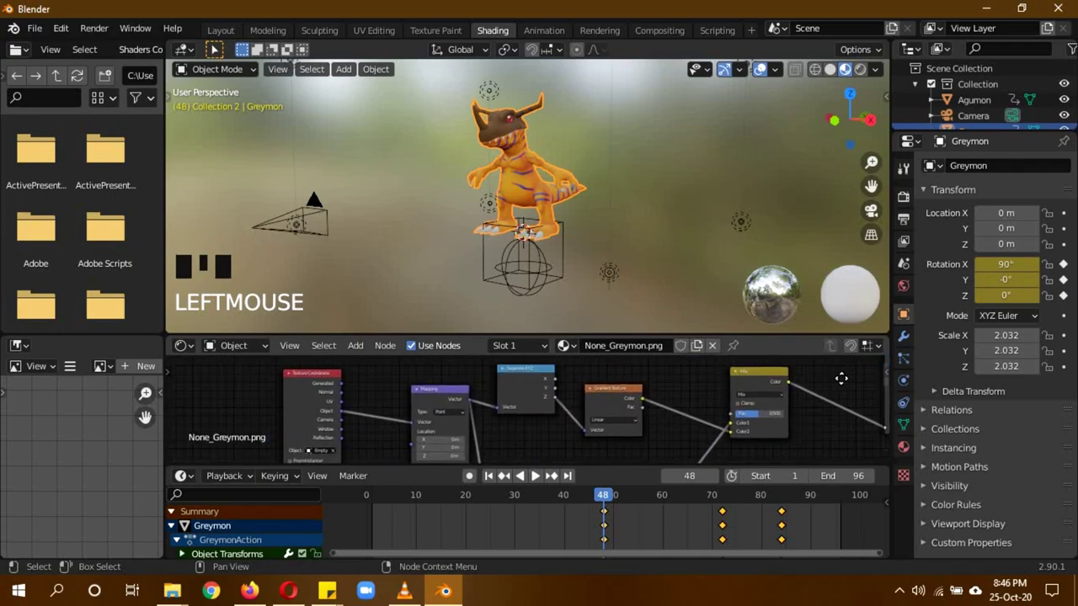
# - Set the Texture Coordinate node's Object to the empty
pyautogui.scroll(3, 458, 397)
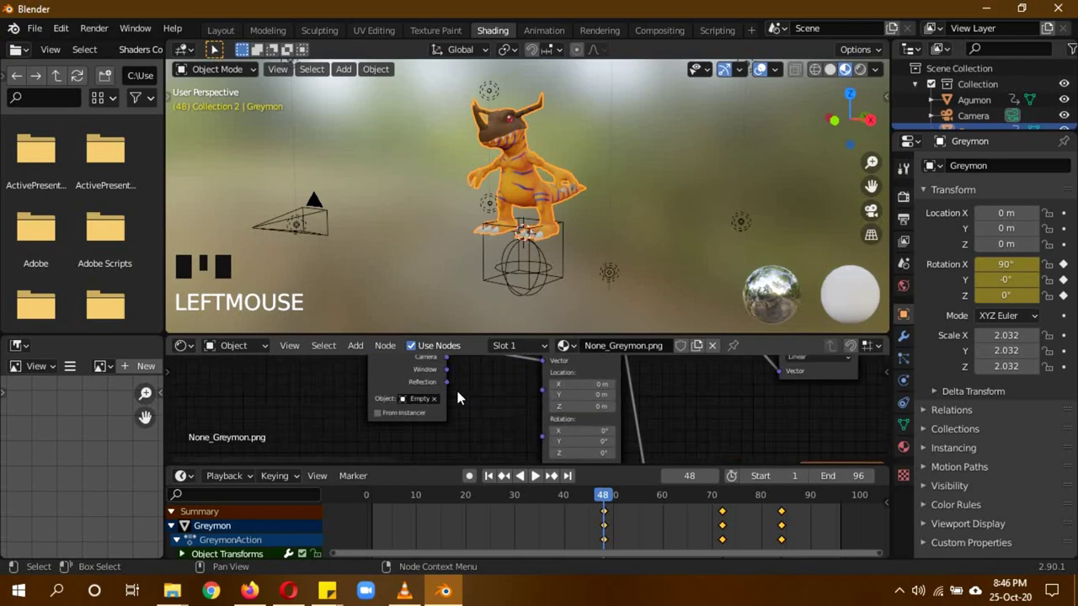
pyautogui.click(427, 401)
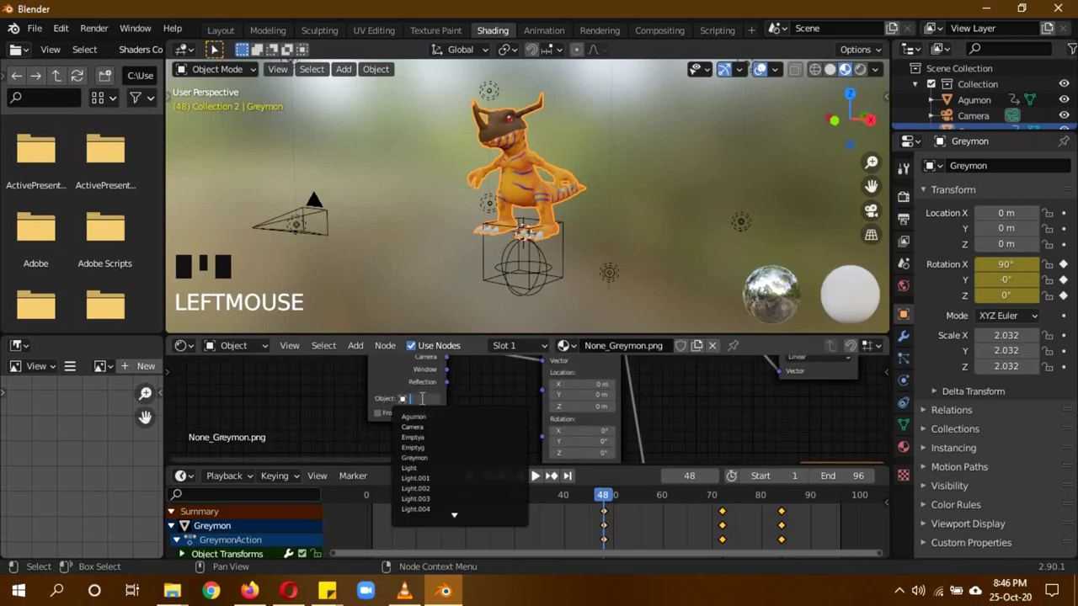
pyautogui.write('empty')
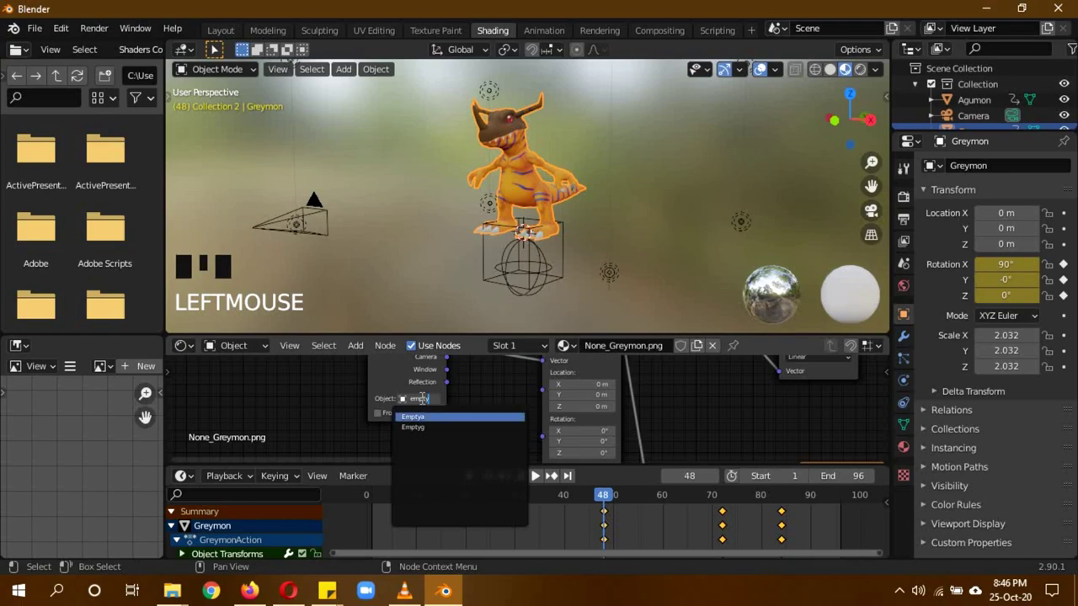
pyautogui.press('Return')
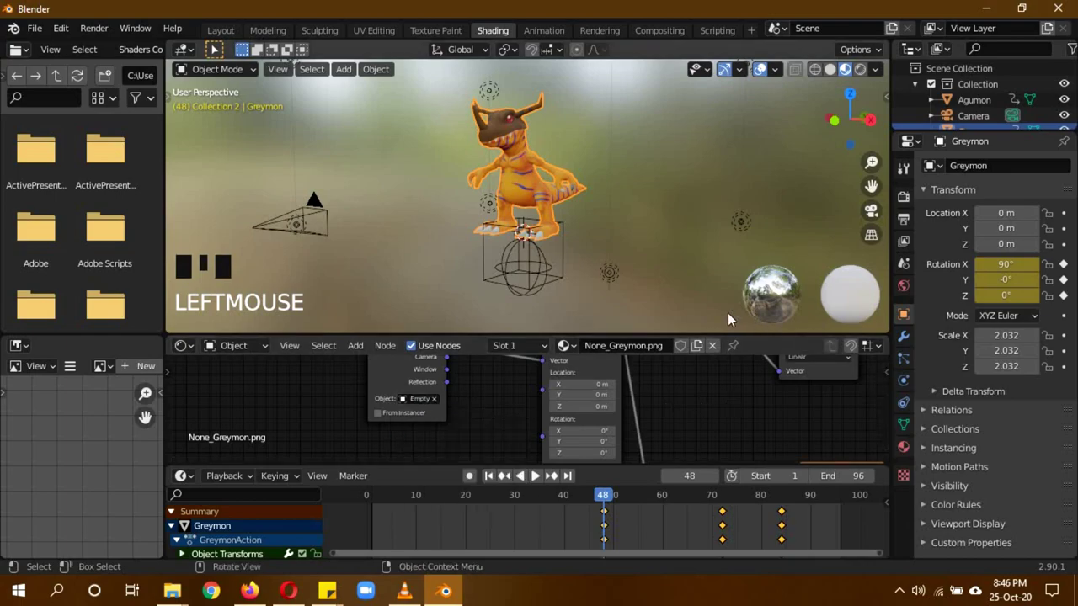
# - Set both Blend Mode and Shadow Mode to Alpha Clip in Greymon's material settings
pyautogui.click(905, 445)
pyautogui.scroll(-10, 963, 437)
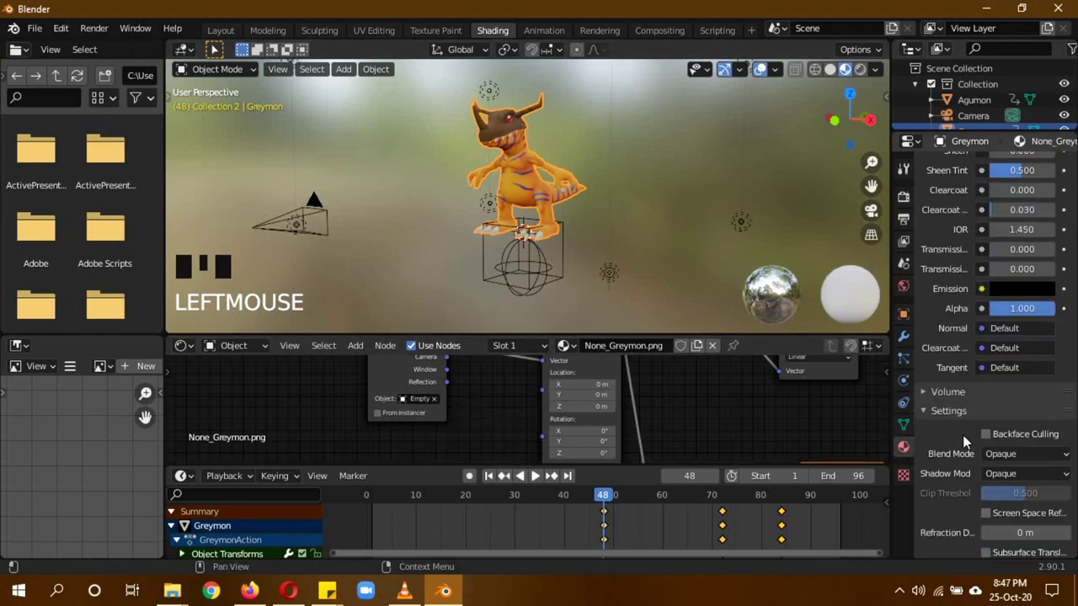
pyautogui.click(1013, 454)
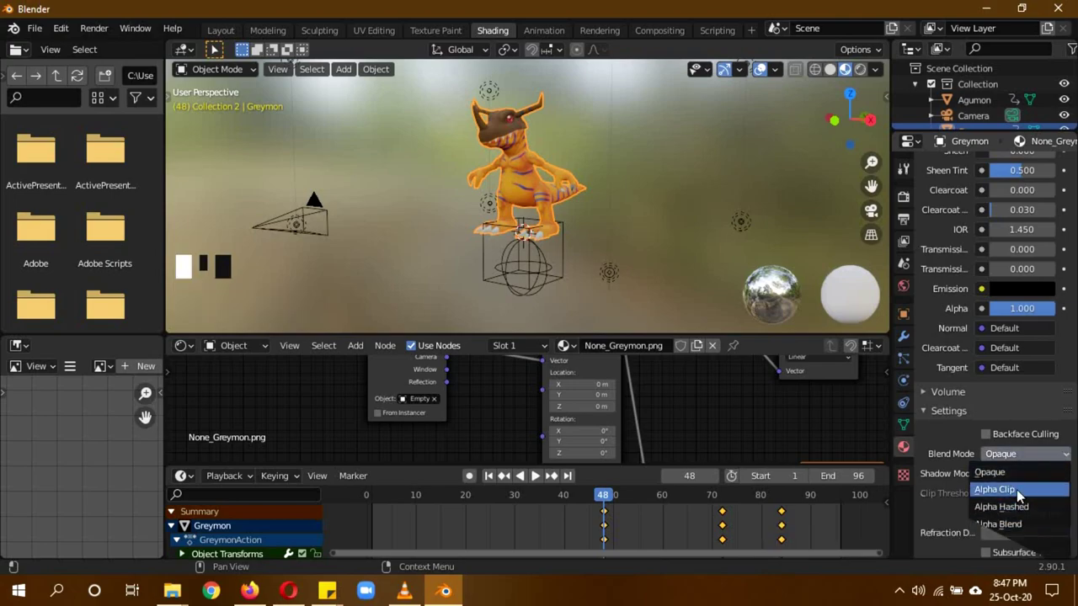
pyautogui.click(1016, 490)
pyautogui.click(1019, 475)
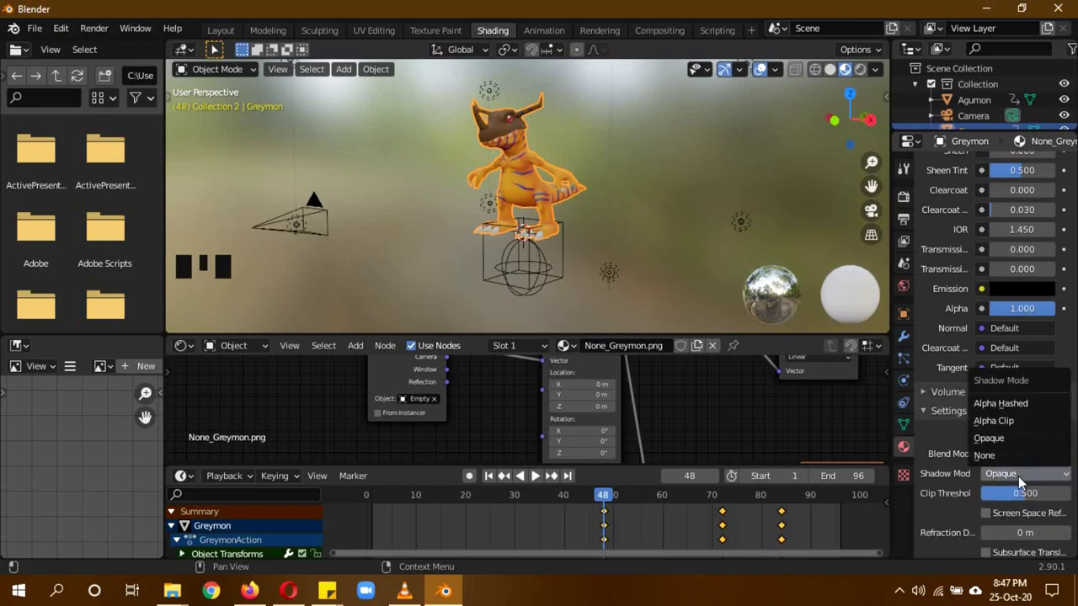
pyautogui.click(1015, 422)
pyautogui.moveTo(752, 378); pyautogui.dragTo(635, 462, button='middle')
pyautogui.moveTo(635, 463); pyautogui.dragTo(657, 535)
pyautogui.keyDown('ctrl'); pyautogui.hscroll(10, 660, 497); pyautogui.keyUp('ctrl')
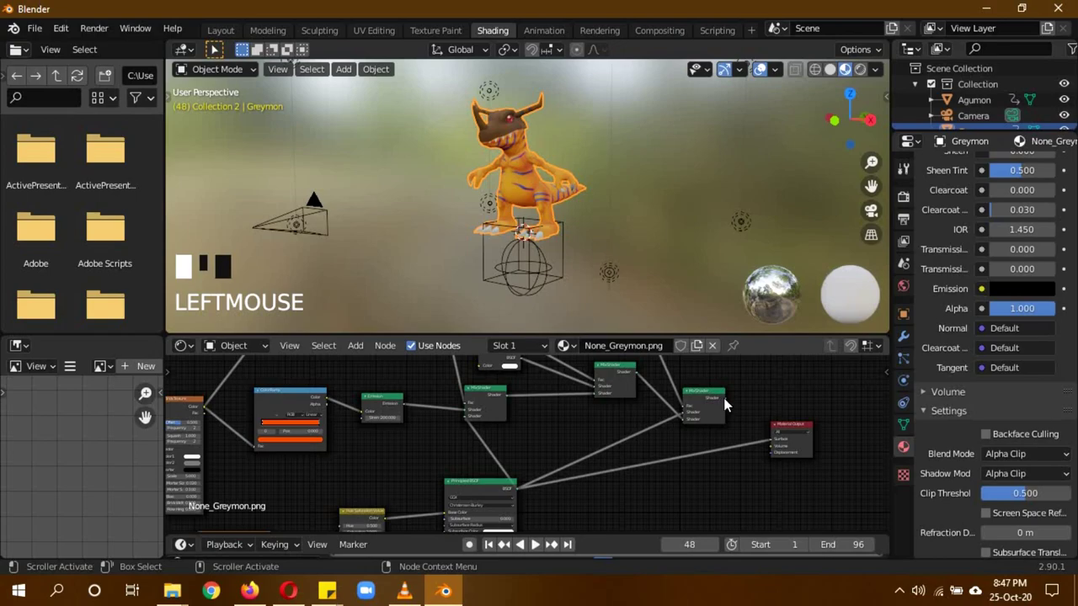
# - Link the Mix Shader output to the Material Output Surface, then expand the timeline to frames 0–100
pyautogui.moveTo(725, 400); pyautogui.dragTo(773, 438)
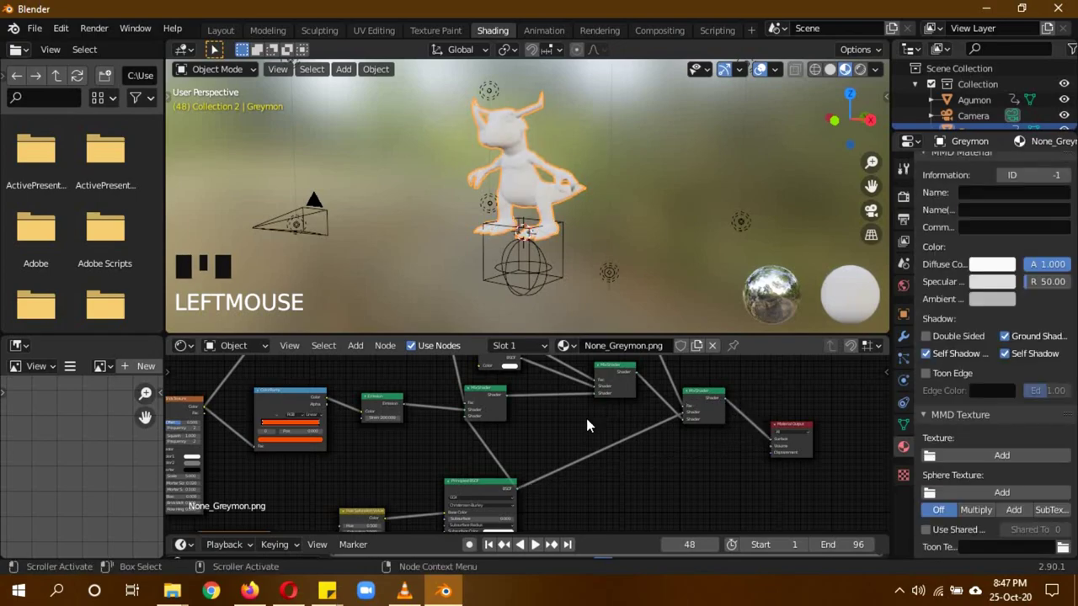
pyautogui.moveTo(564, 419); pyautogui.dragTo(573, 524, button='middle')
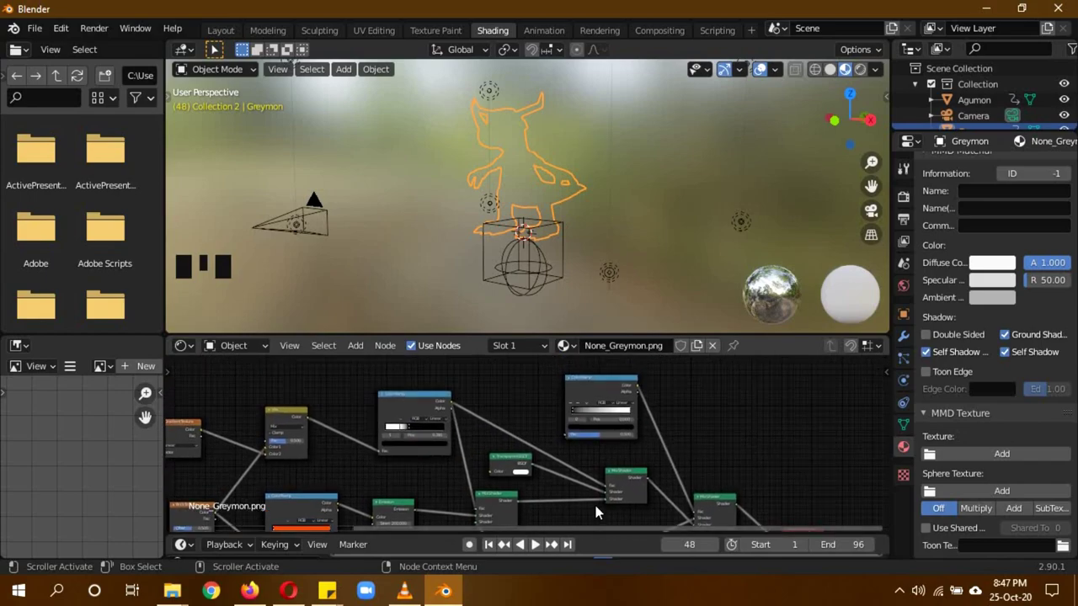
pyautogui.click(525, 268)
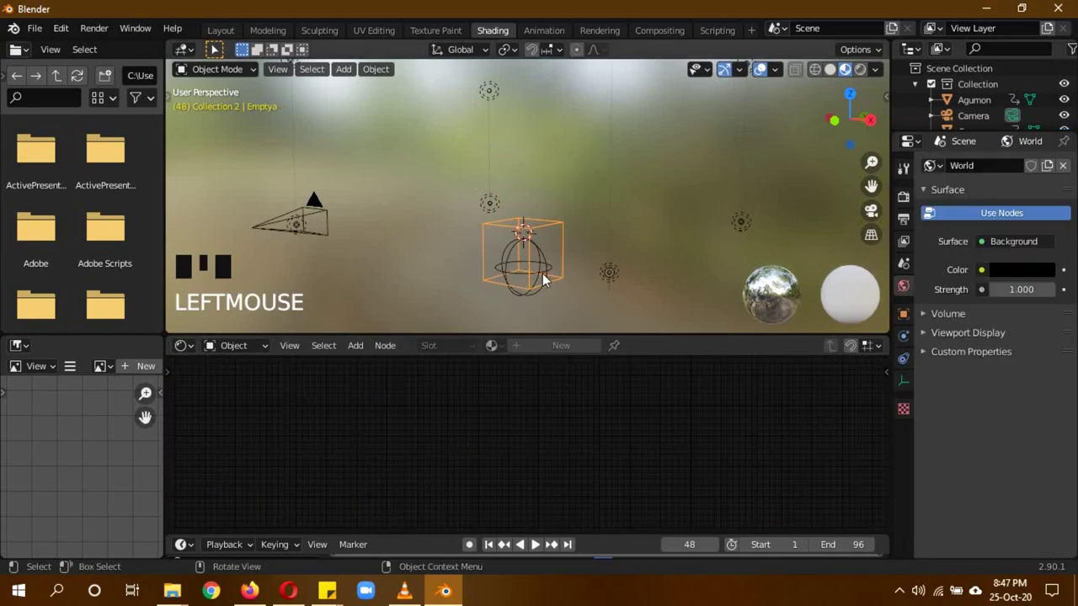
pyautogui.click(544, 268)
pyautogui.press('g')
pyautogui.press('z')
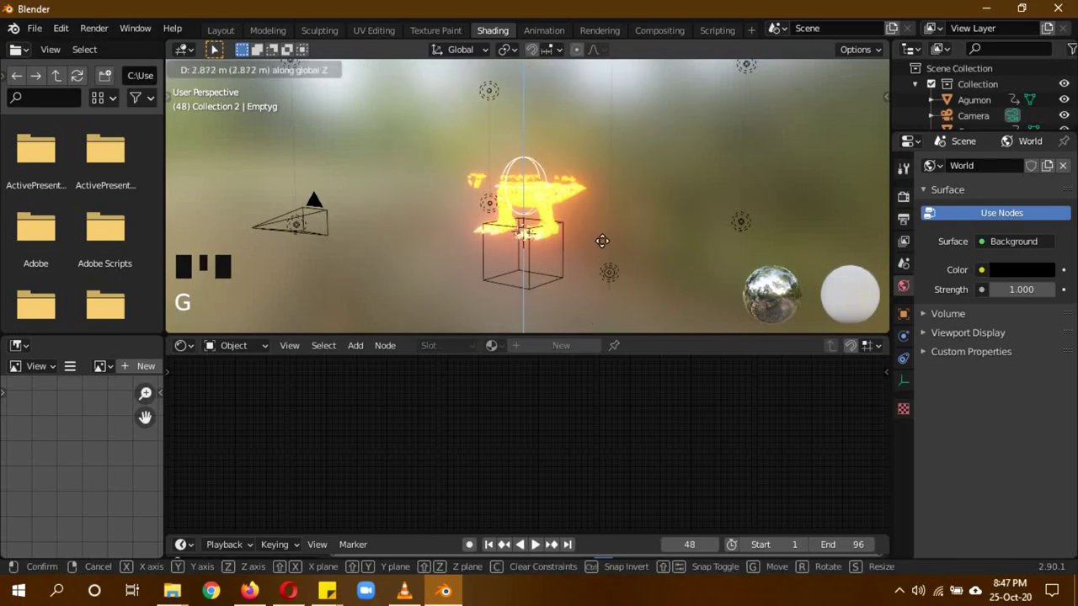
pyautogui.rightClick(600, 197)
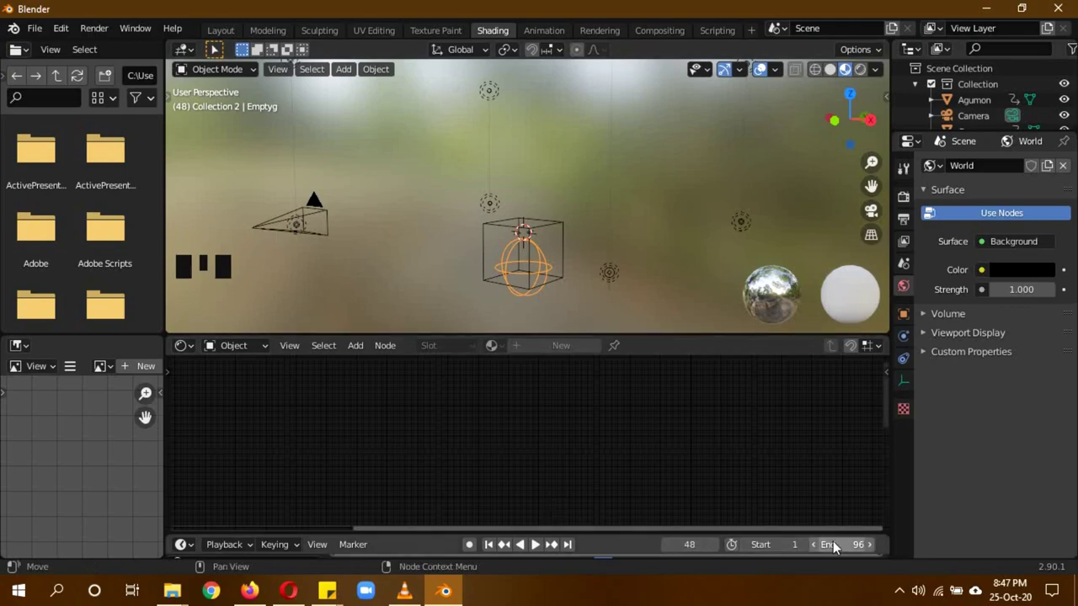
pyautogui.moveTo(610, 538); pyautogui.dragTo(617, 470)
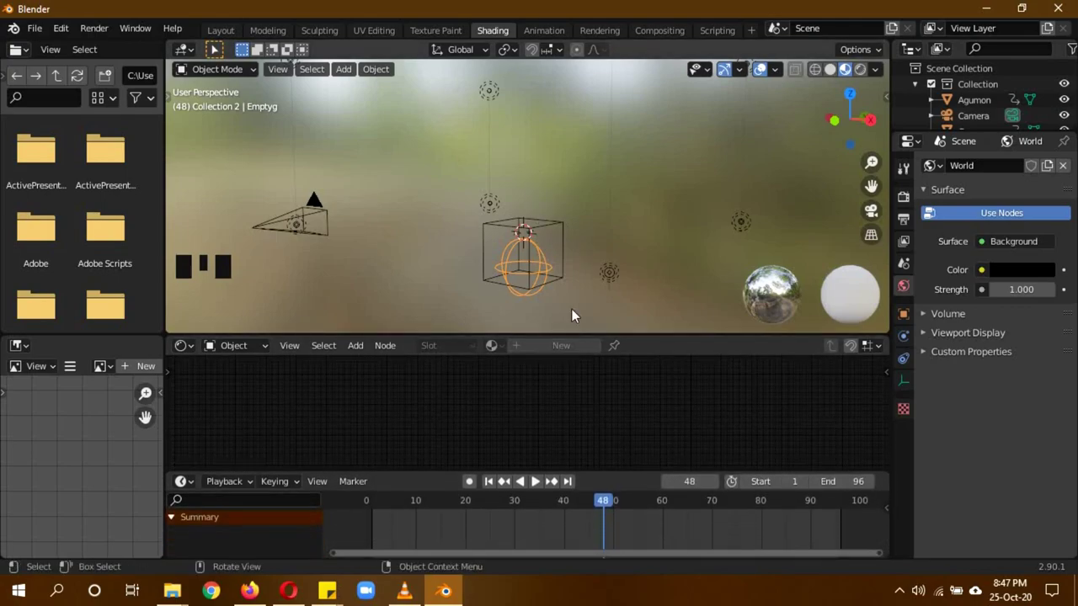
# - Select the Emptyg sphere empty and keyframe its location at frame 48 (Z −1.2277 m)
pyautogui.click(903, 314)
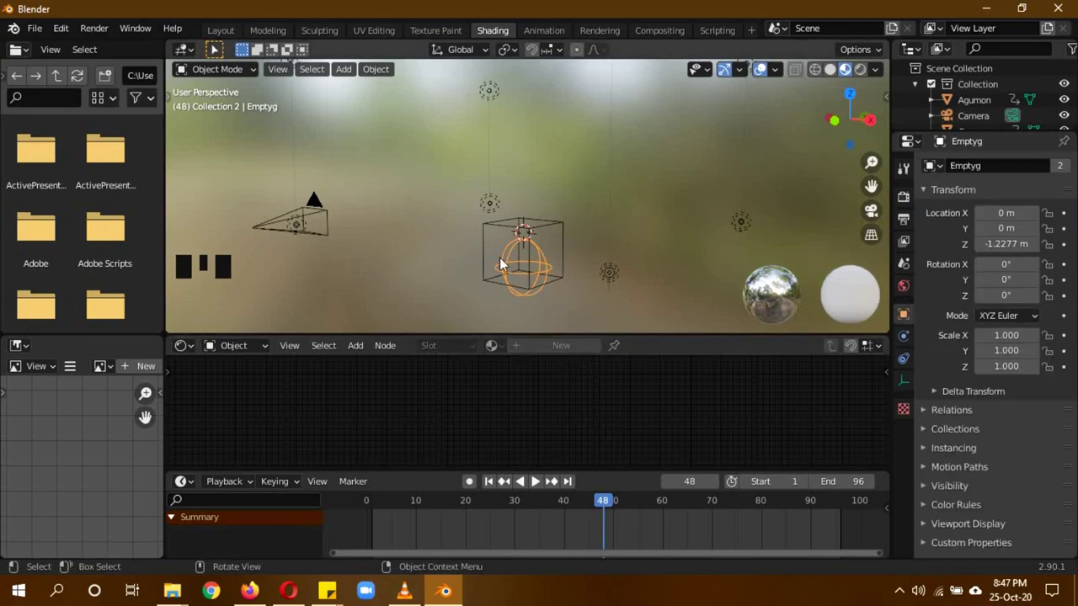
pyautogui.tripleClick(536, 247)
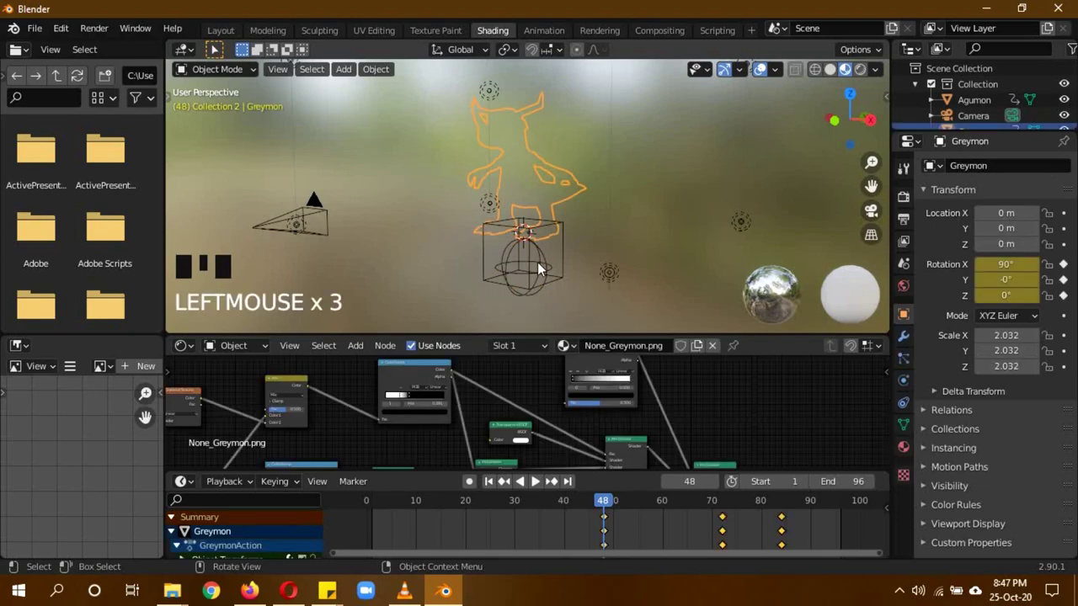
pyautogui.click(537, 262)
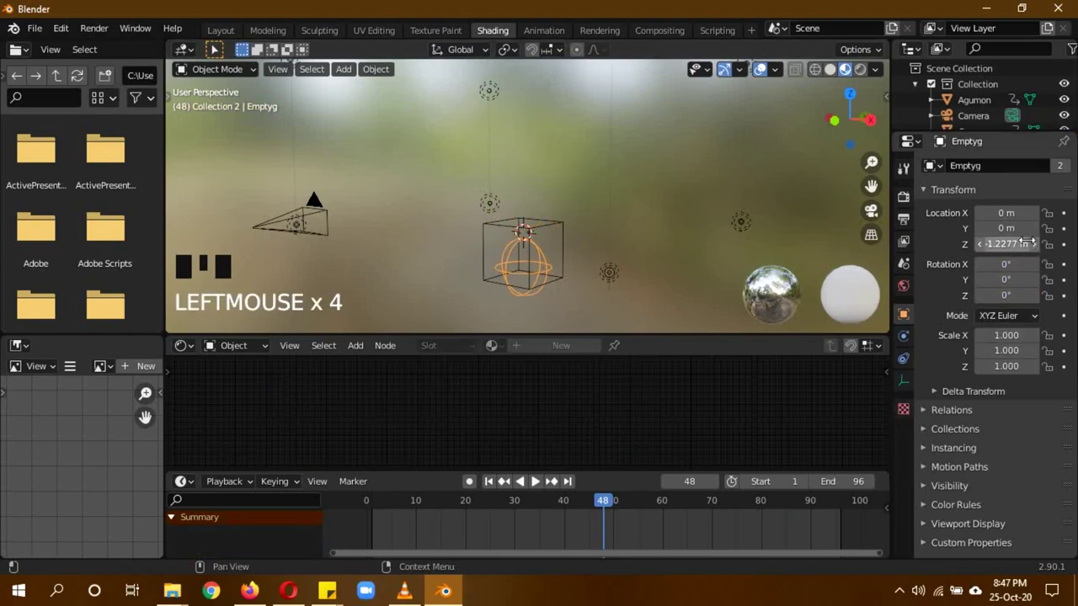
pyautogui.press('i')
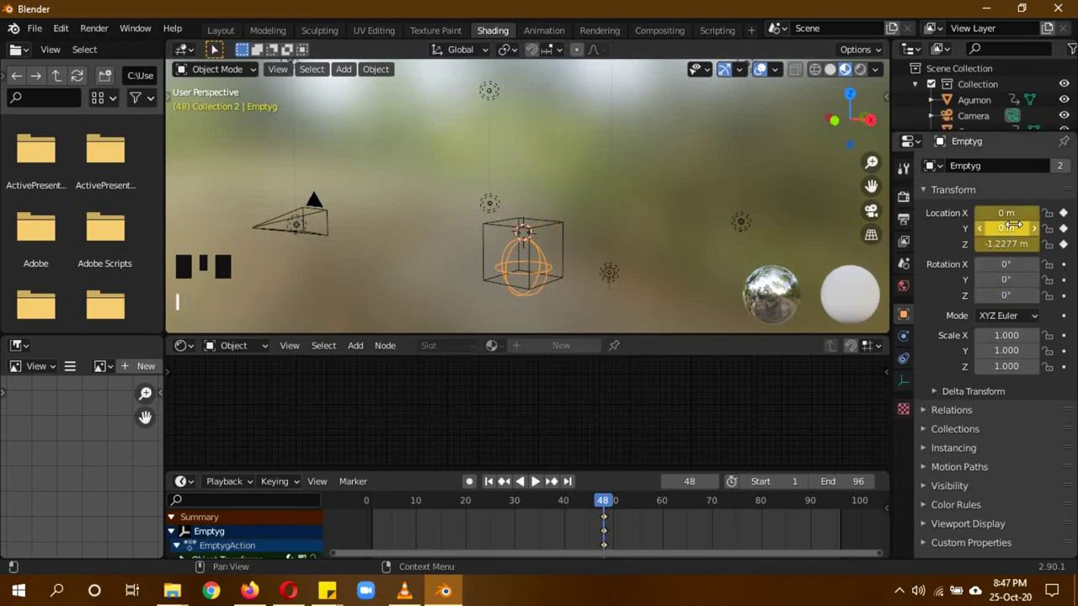
# - At frame 72, raise Emptyg to Z 5.0887 m, keyframe it, and reselect Greymon
pyautogui.click(699, 483)
pyautogui.write('72')
pyautogui.click(701, 485)
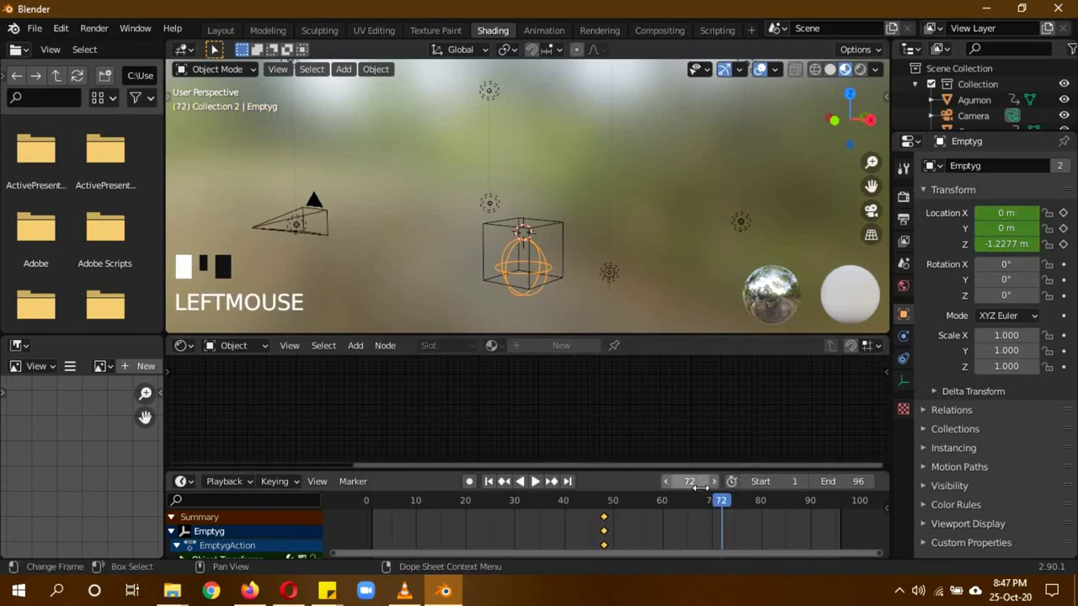
pyautogui.press('g')
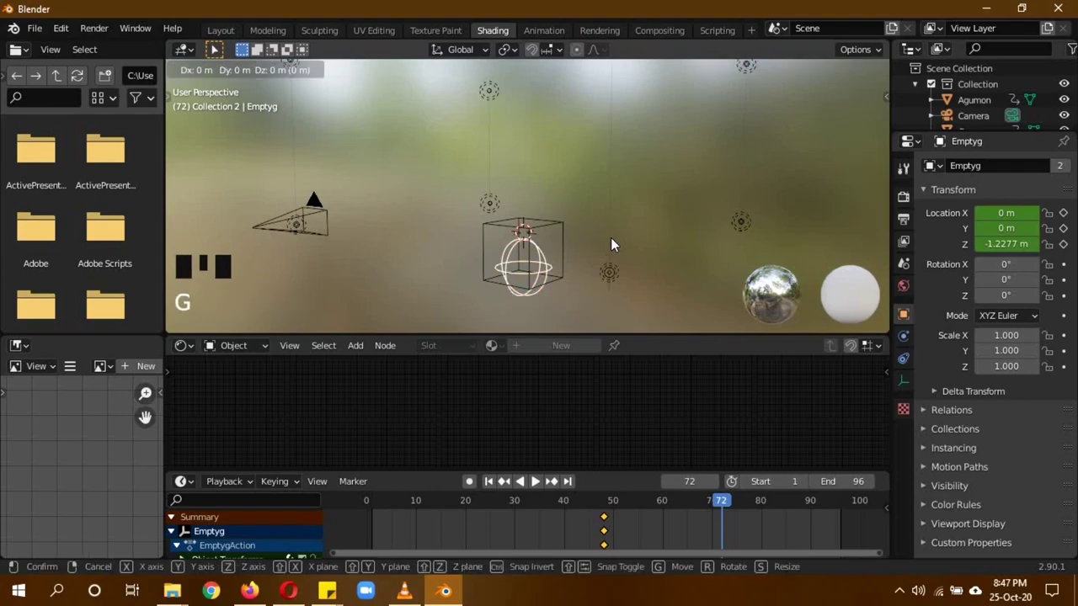
pyautogui.press('z')
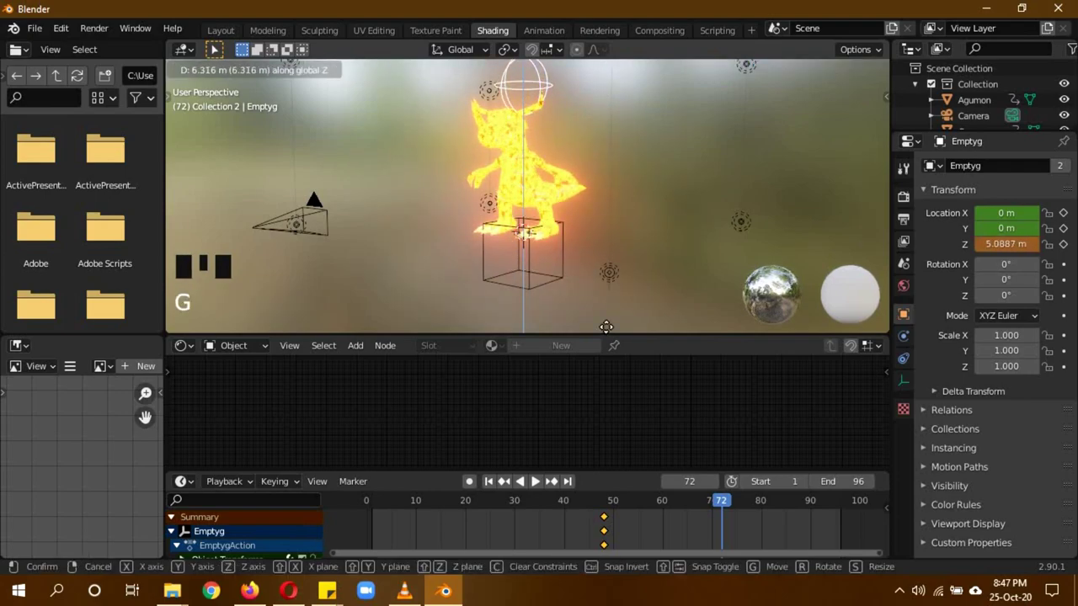
pyautogui.click(606, 327)
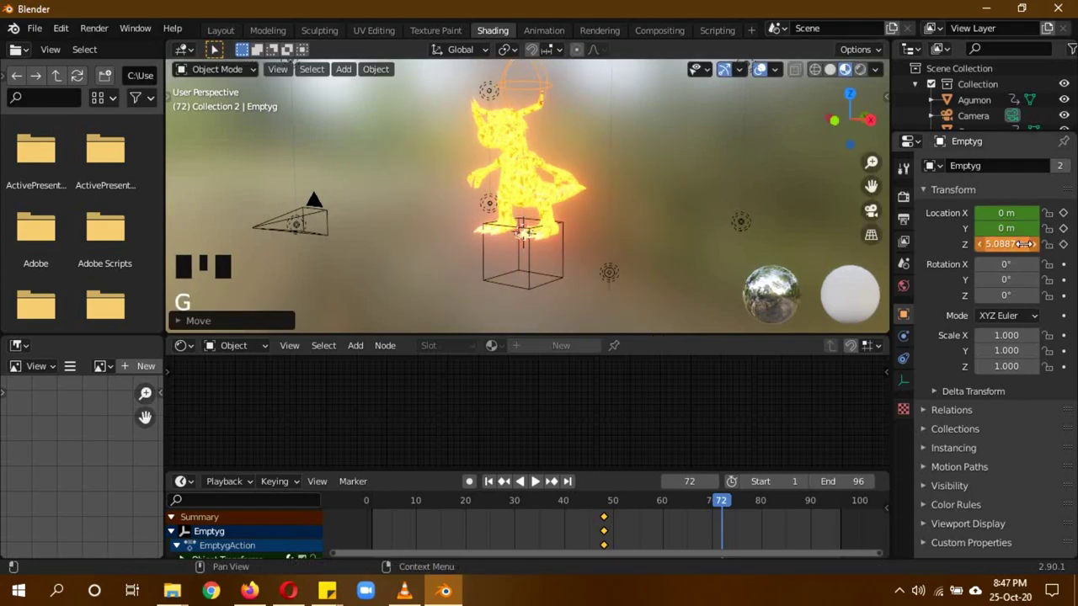
pyautogui.press('i')
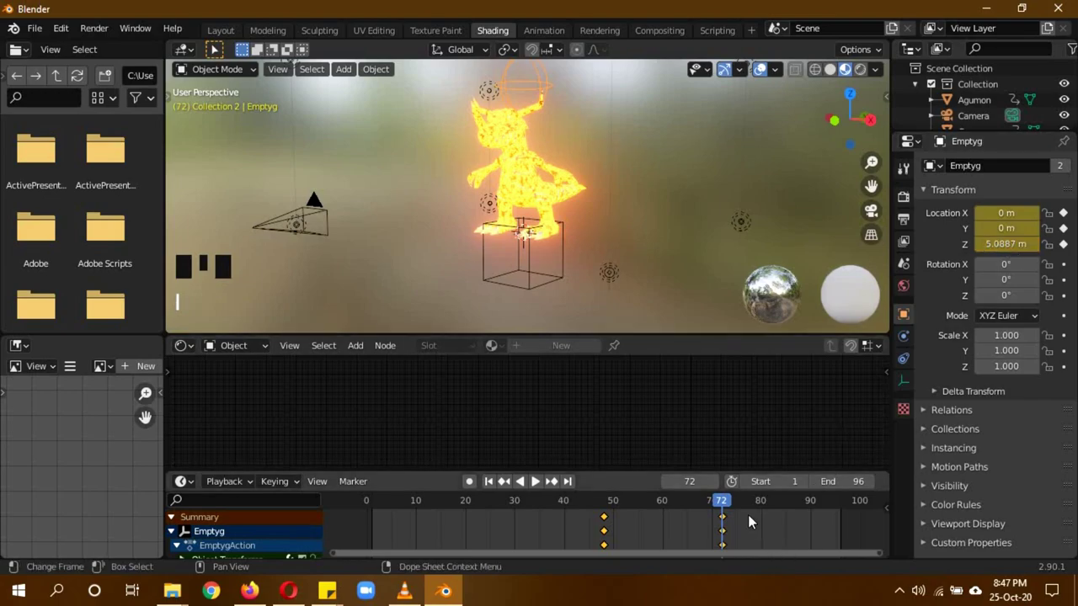
pyautogui.click(530, 172)
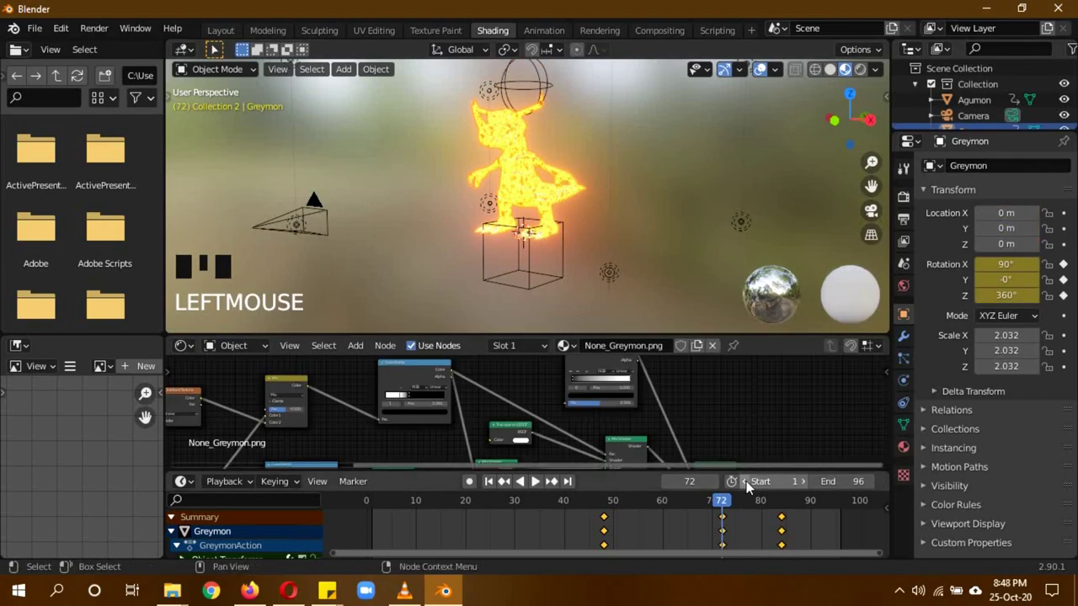
# - Keyframe the glow ColorRamp's stop position at frame 72
pyautogui.moveTo(734, 398); pyautogui.dragTo(736, 417, button='middle')
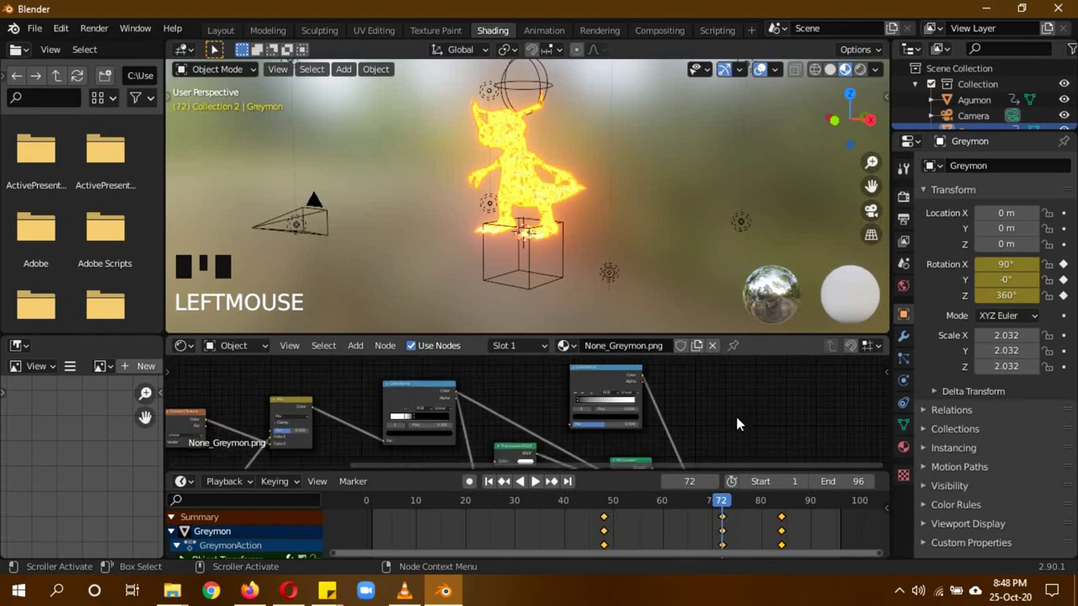
pyautogui.scroll(2, 737, 417)
pyautogui.moveTo(756, 376); pyautogui.dragTo(744, 395, button='middle')
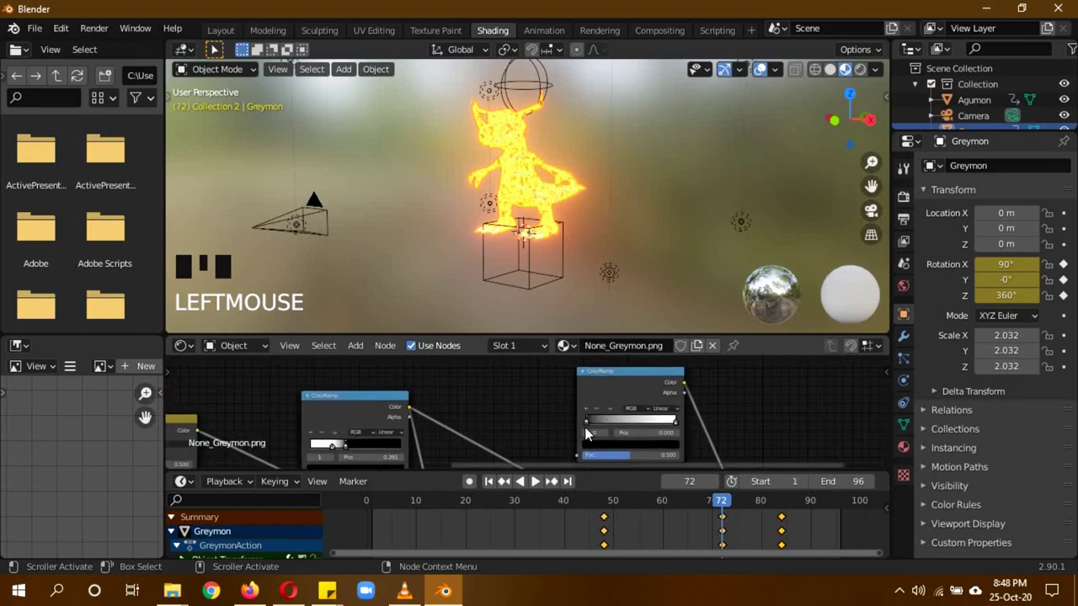
pyautogui.moveTo(588, 421)
pyautogui.mouseDown()
pyautogui.moveTo(645, 421)
pyautogui.moveTo(580, 421)
pyautogui.mouseUp()
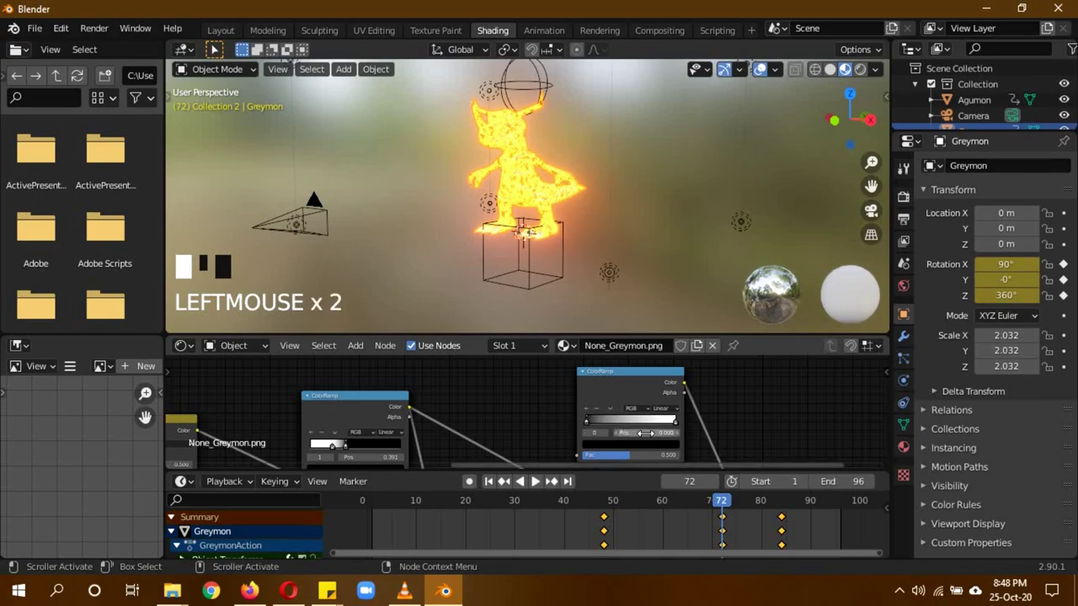
pyautogui.press('i')
# - At frame 84, slide the ColorRamp stop so the fire glow fades, then scrub back to check
pyautogui.moveTo(721, 503); pyautogui.dragTo(780, 503)
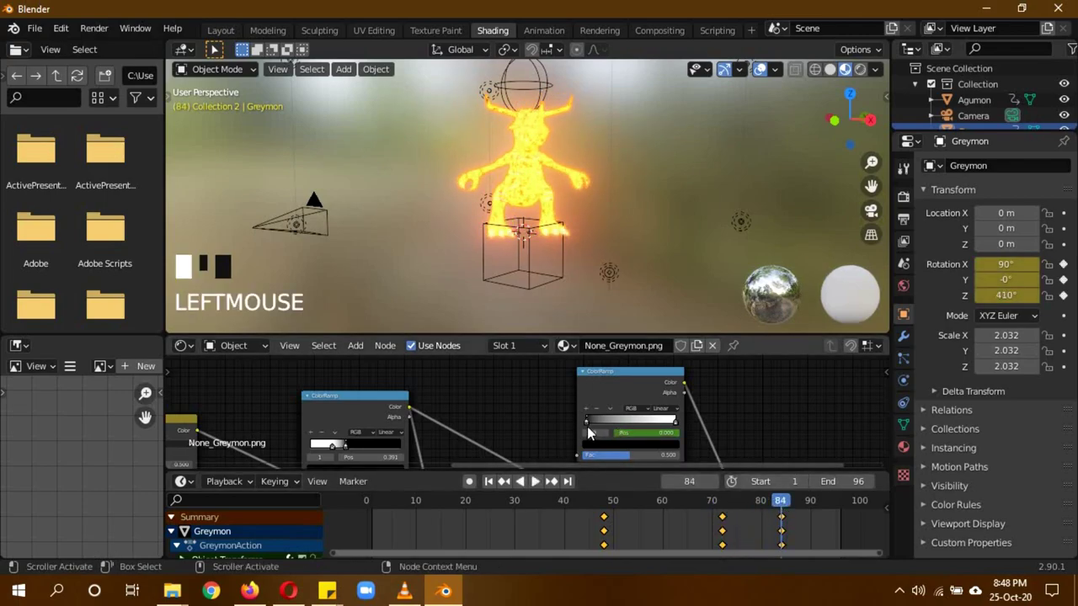
pyautogui.moveTo(588, 422); pyautogui.dragTo(644, 422)
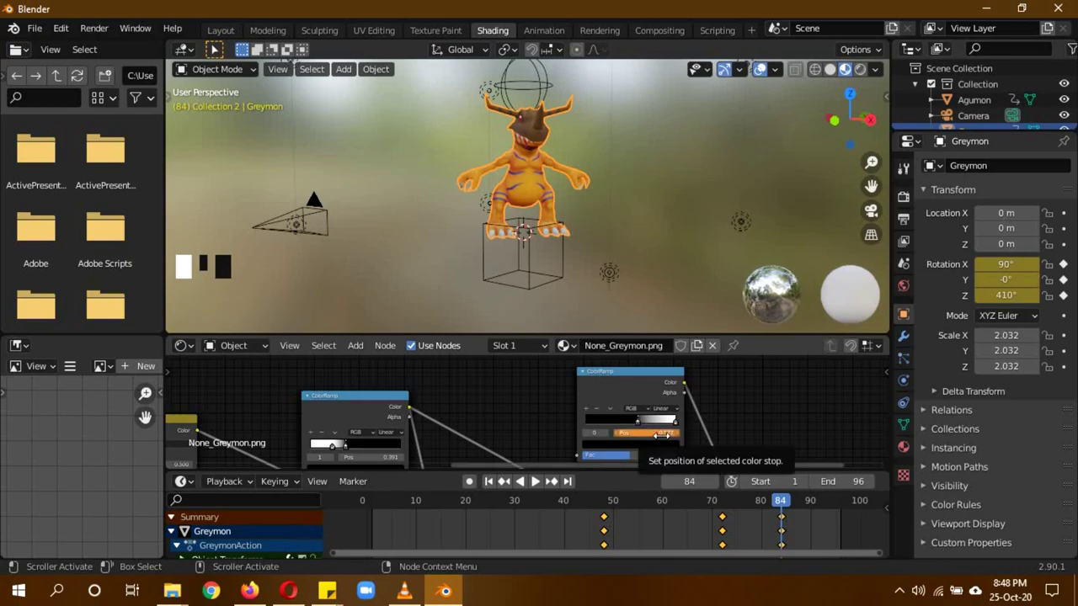
pyautogui.moveTo(739, 502); pyautogui.dragTo(771, 503)
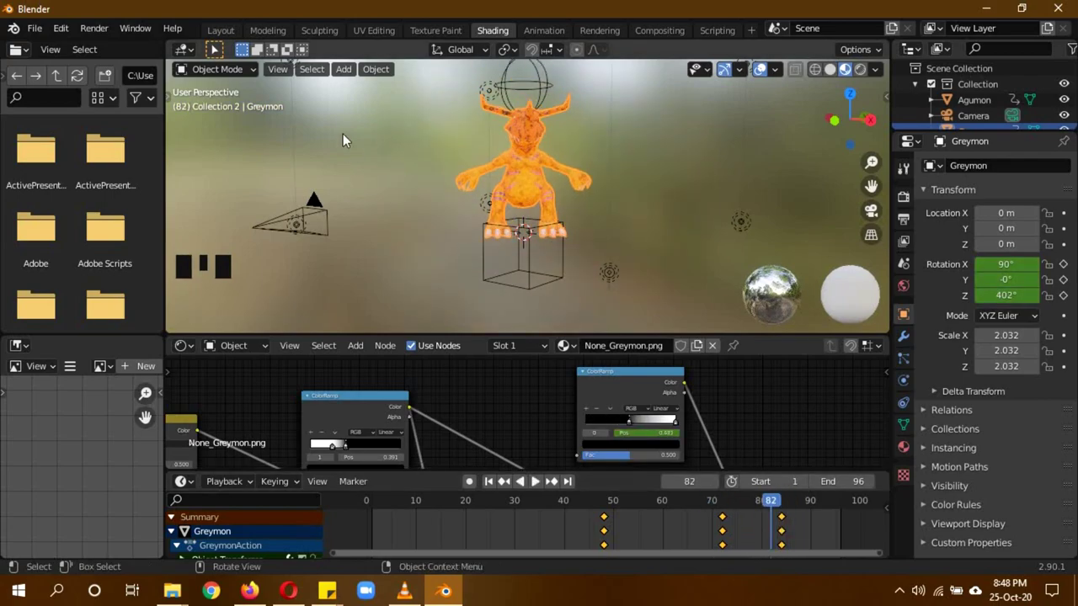
# - Switch to the Layout workspace with a 3D Viewport, rewind to frame 0 and deselect all
pyautogui.click(211, 30)
pyautogui.click(19, 48)
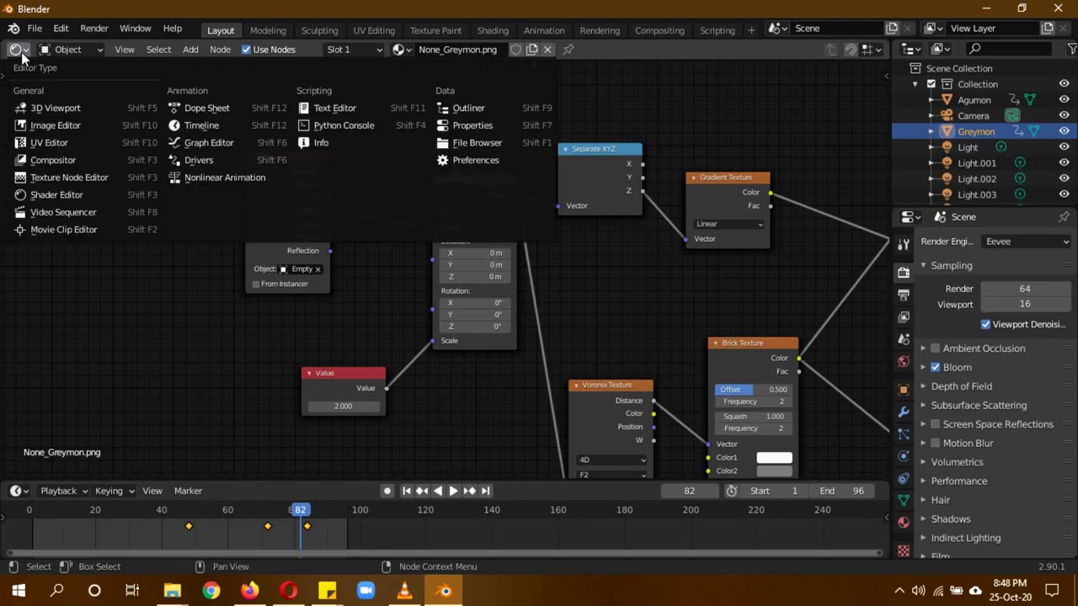
pyautogui.click(51, 109)
pyautogui.moveTo(303, 510); pyautogui.dragTo(25, 514)
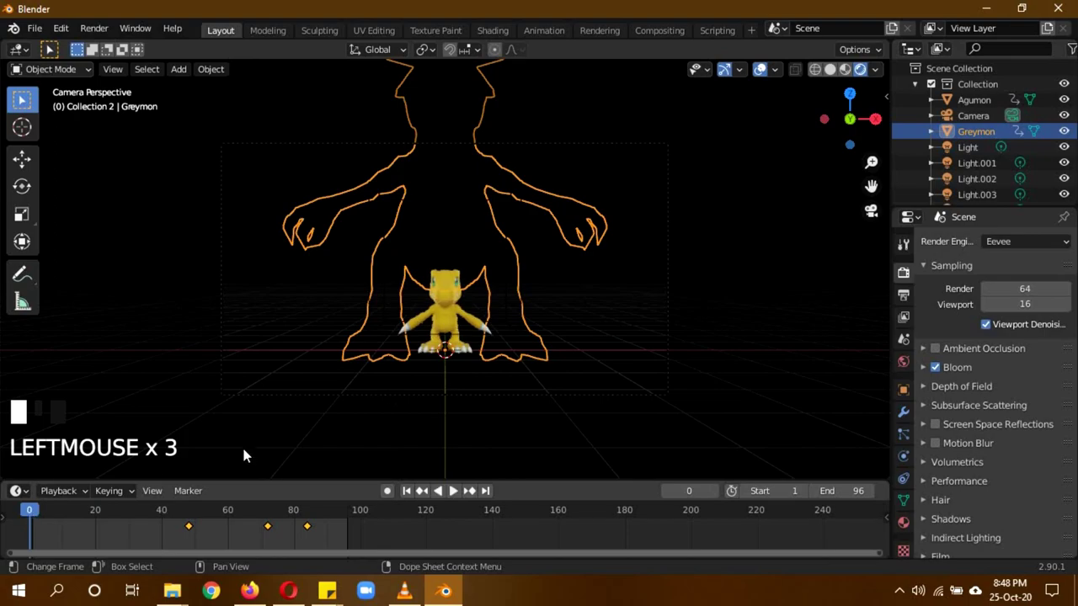
pyautogui.press('a')
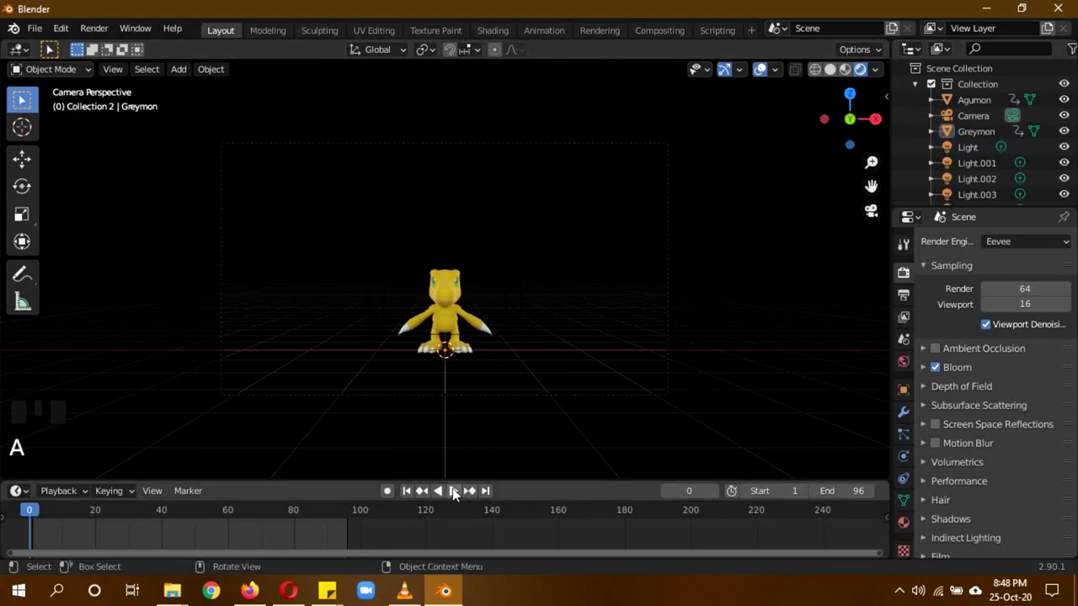
# - Play back the evolution, pausing at frame 91, then jump to frame 48
pyautogui.click(453, 492)
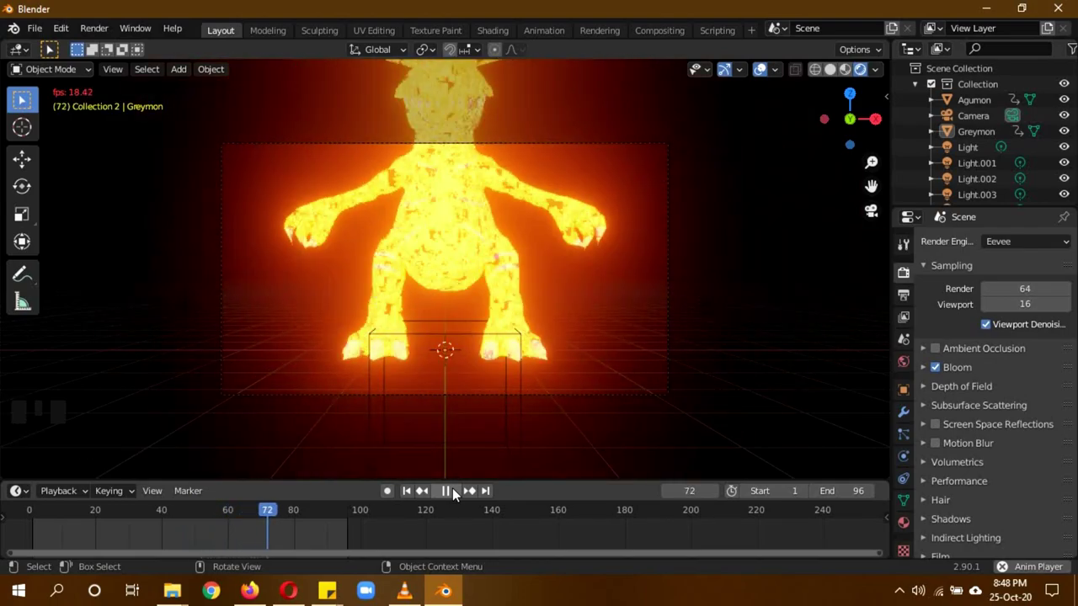
pyautogui.click(452, 491)
pyautogui.click(452, 491)
pyautogui.click(452, 491)
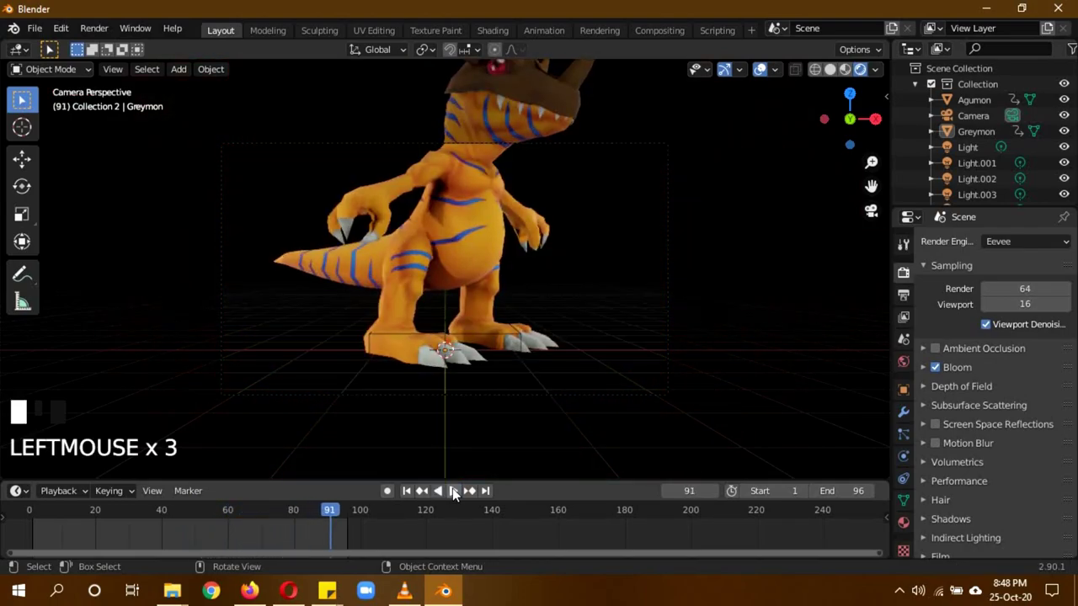
pyautogui.click(703, 490)
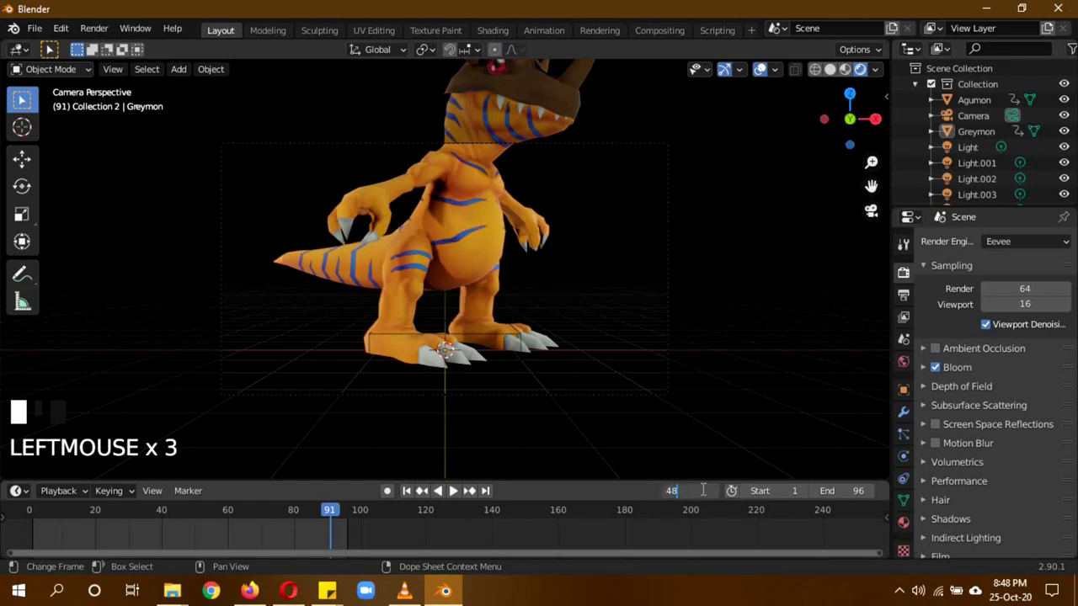
pyautogui.write('48')
pyautogui.click(703, 490)
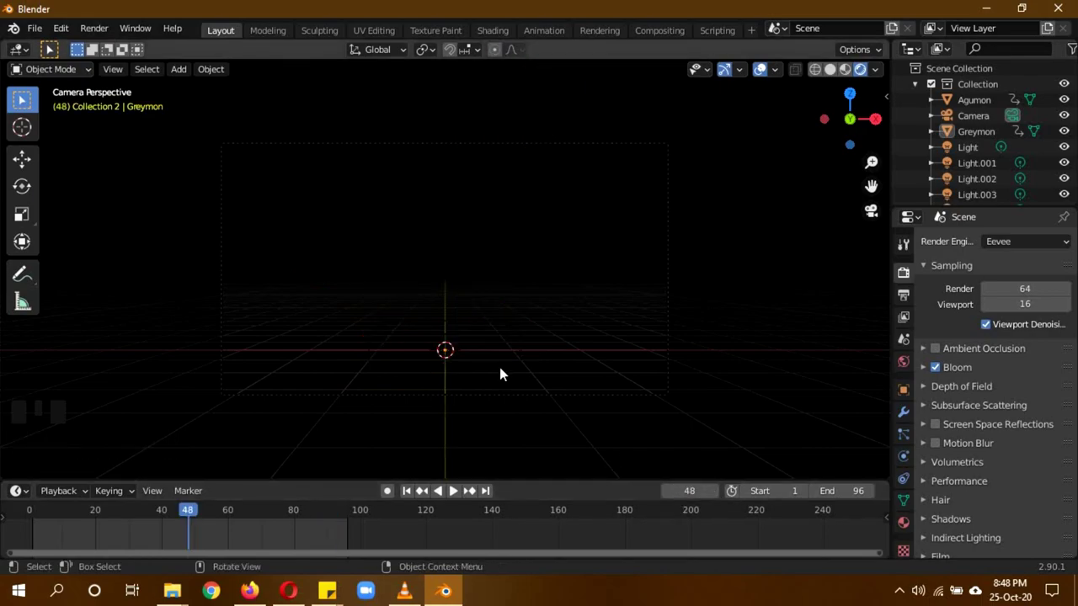
# - Switch to solid shading and make Collection 2 the active collection
pyautogui.press('z')
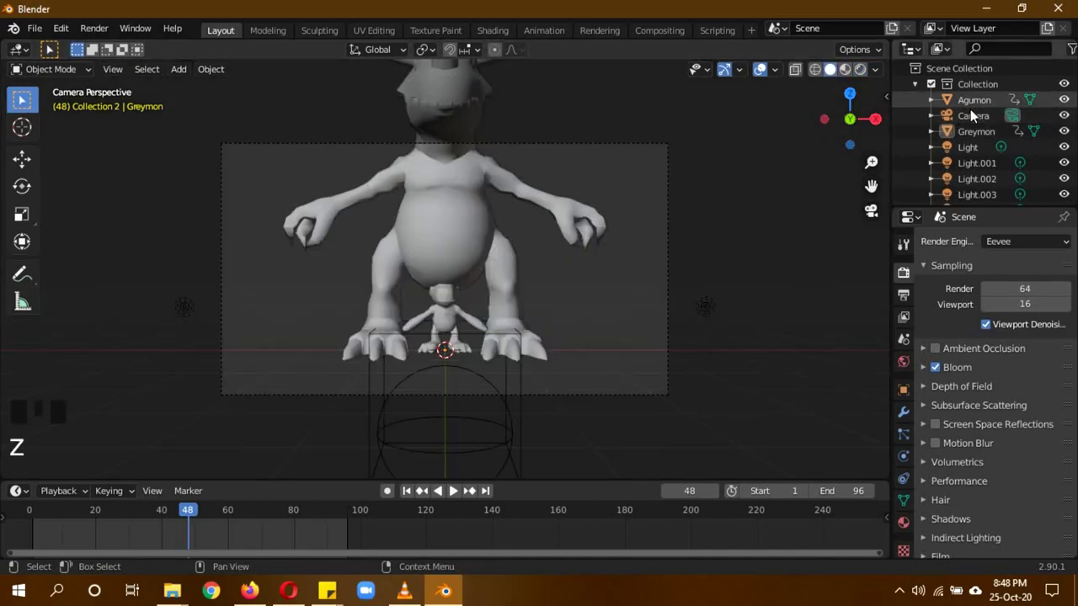
pyautogui.click(918, 84)
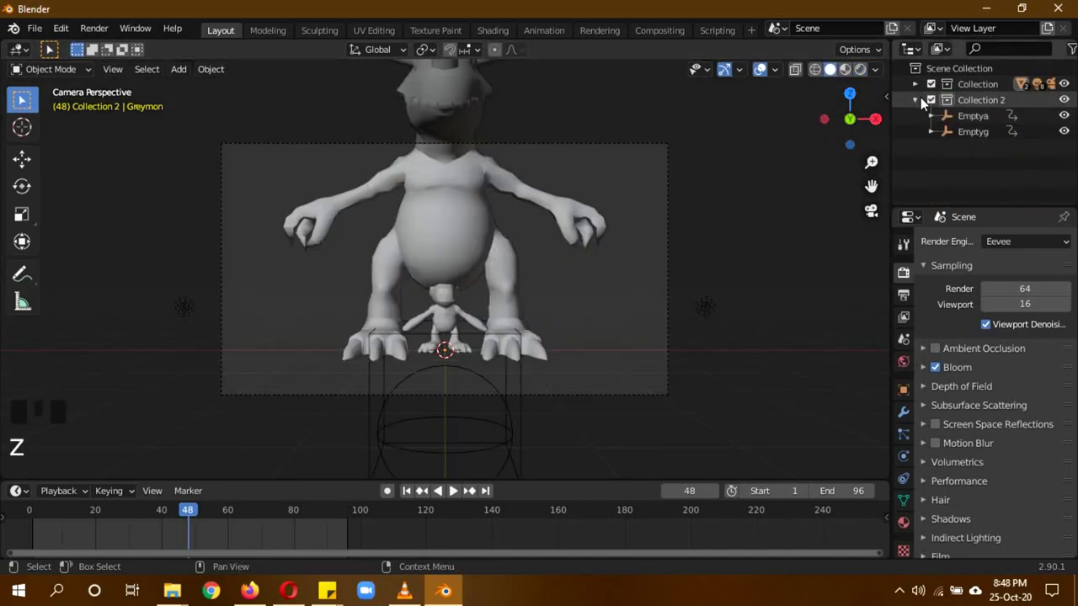
pyautogui.doubleClick(1004, 101)
pyautogui.moveTo(769, 165); pyautogui.dragTo(721, 183, button='middle')
pyautogui.scroll(-2, 656, 192)
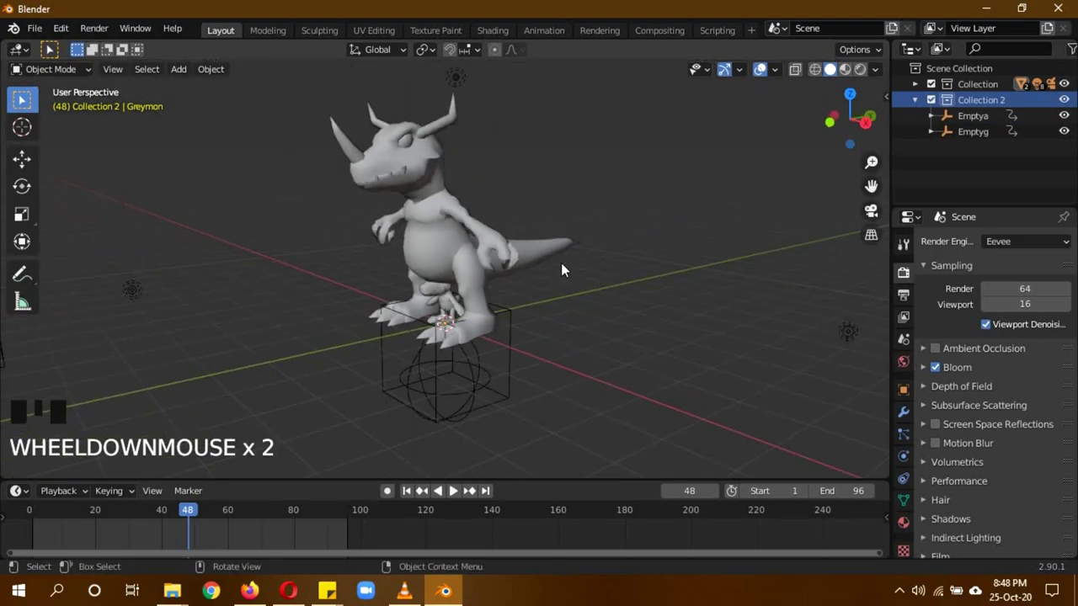
# - Add a Force force field and move it down beneath Greymon's feet
pyautogui.hotkey('shift', 'a')
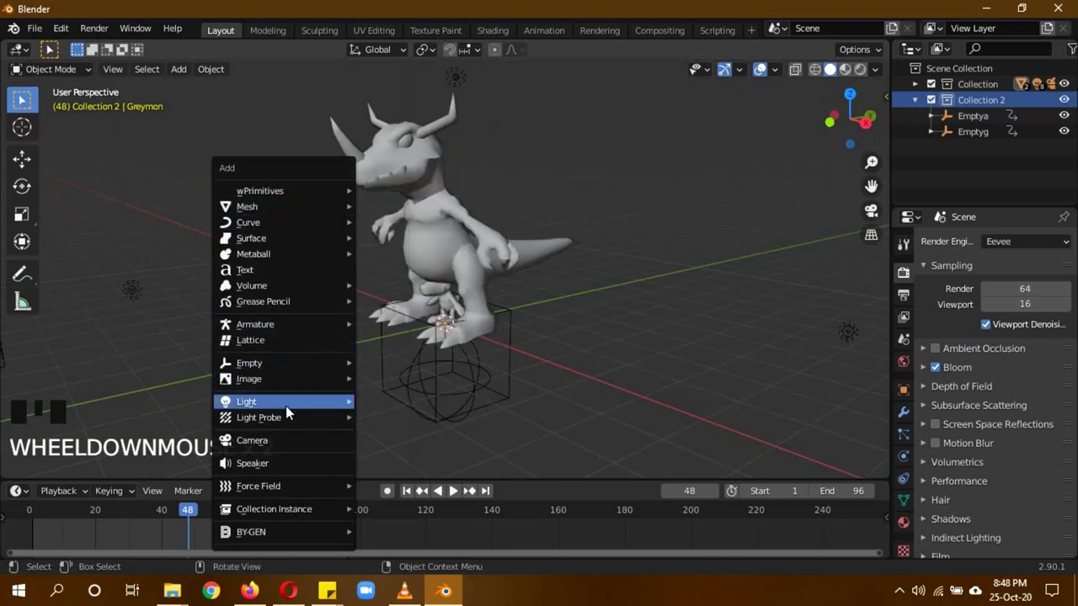
pyautogui.moveTo(291, 487)
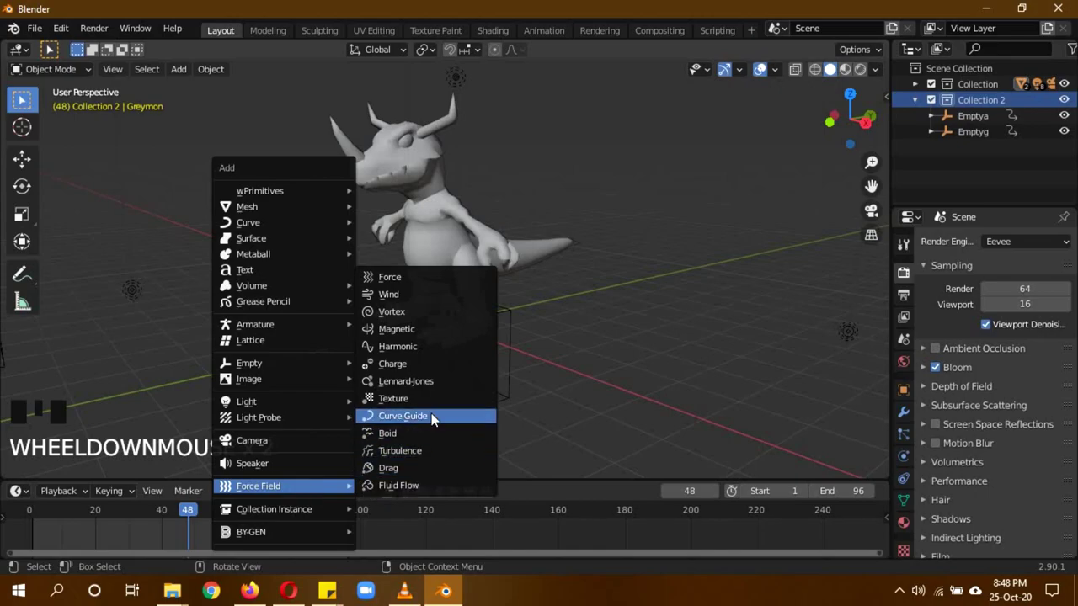
pyautogui.click(410, 278)
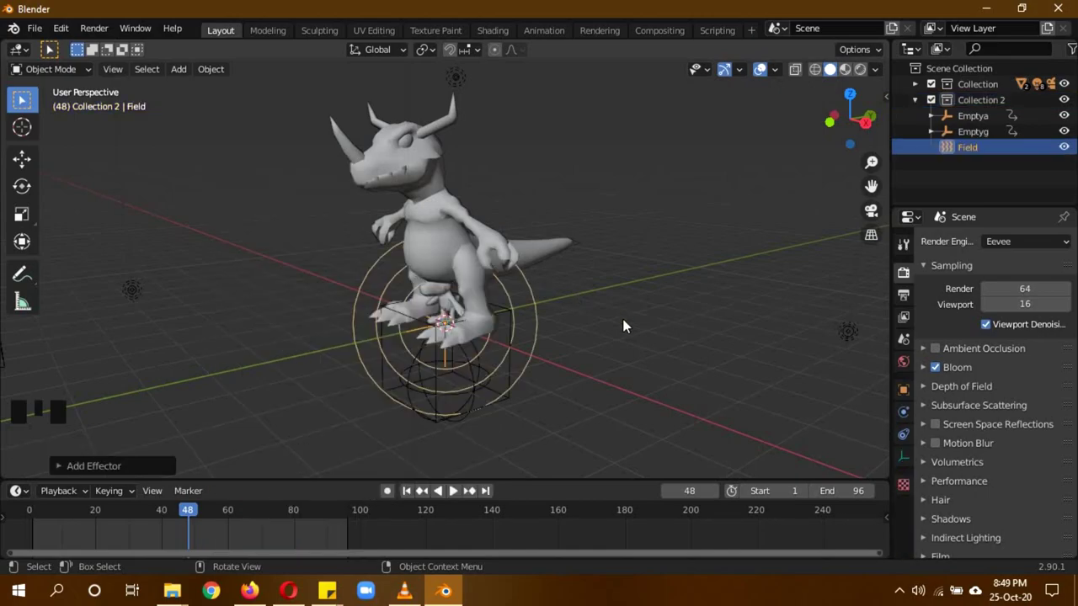
pyautogui.press('g')
pyautogui.press('z')
pyautogui.click(649, 396)
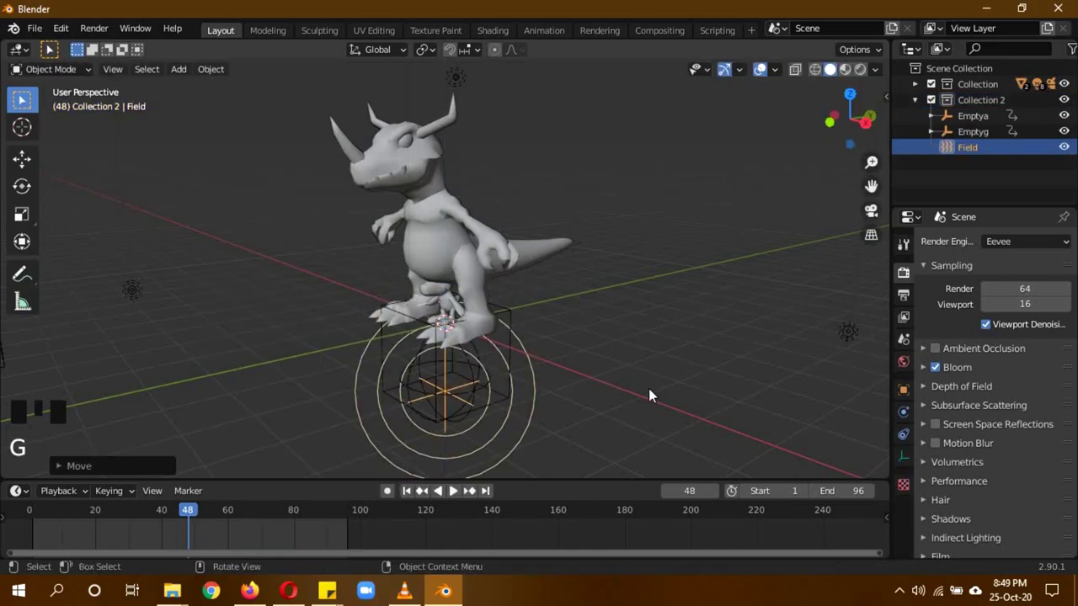
# - Set the force field's Strength to 20 in the Physics properties
pyautogui.click(904, 413)
pyautogui.click(1006, 397)
pyautogui.write('10')
pyautogui.doubleClick(1003, 398)
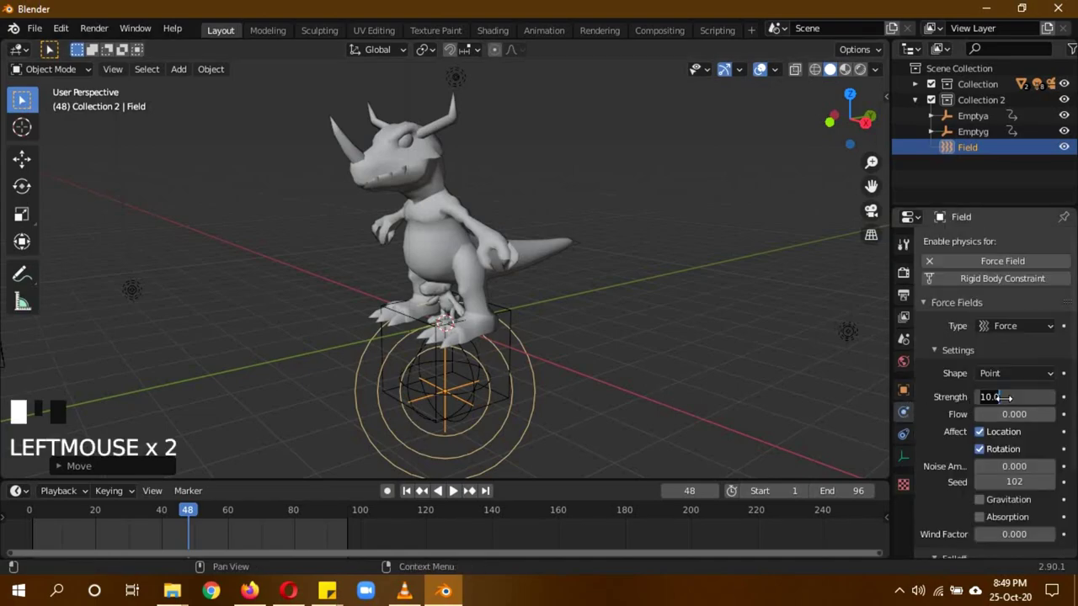
pyautogui.write('20')
pyautogui.click(918, 389)
pyautogui.hotkey('shift', 'a')
pyautogui.moveTo(342, 231)
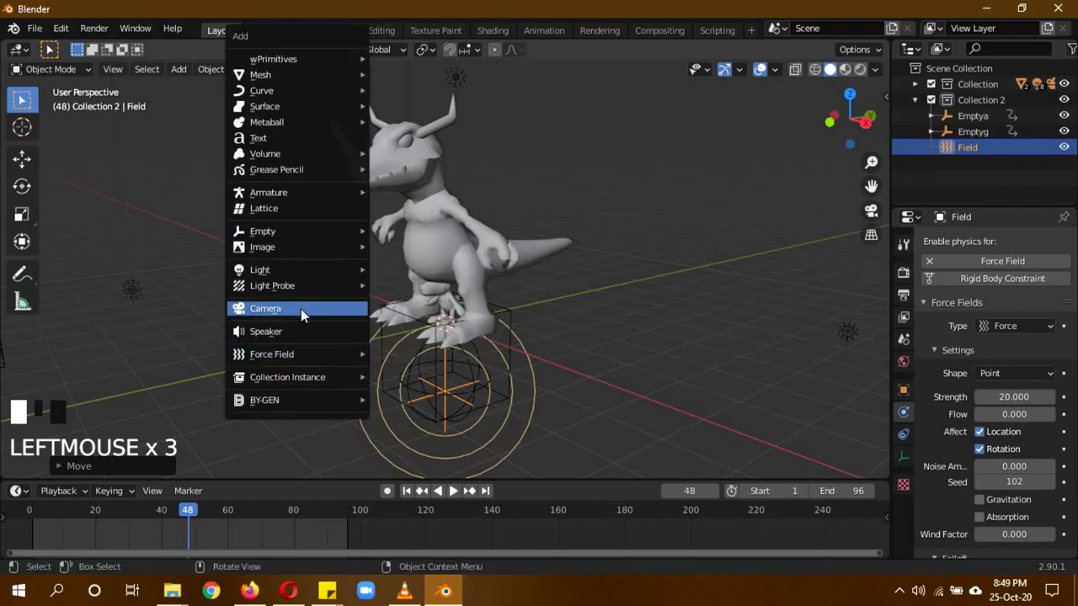
# - Add a Turbulence force field and raise it slightly along Z
pyautogui.moveTo(308, 357)
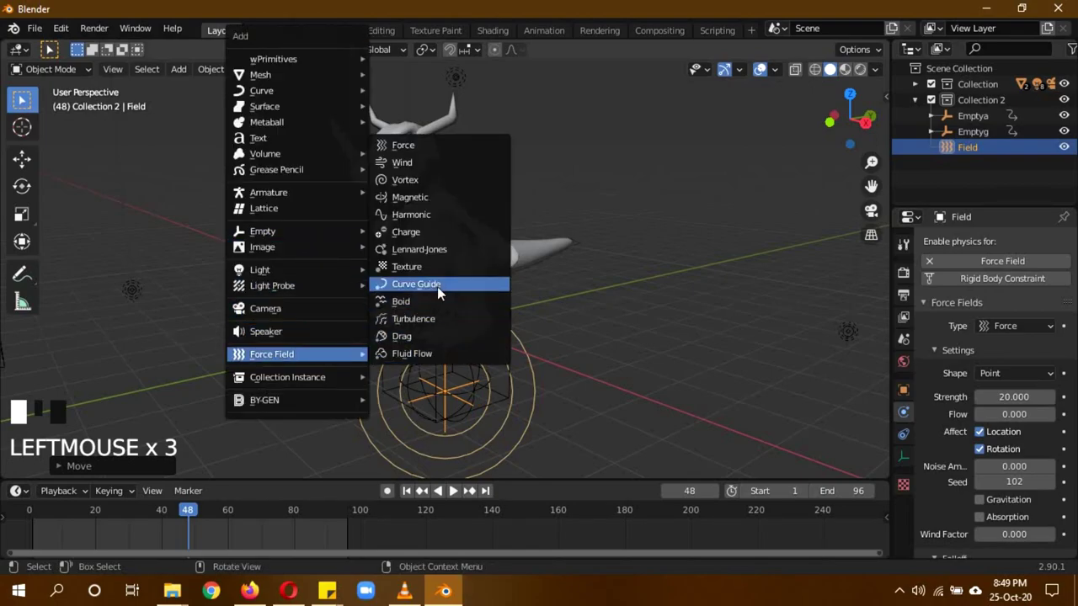
pyautogui.click(434, 319)
pyautogui.press('g')
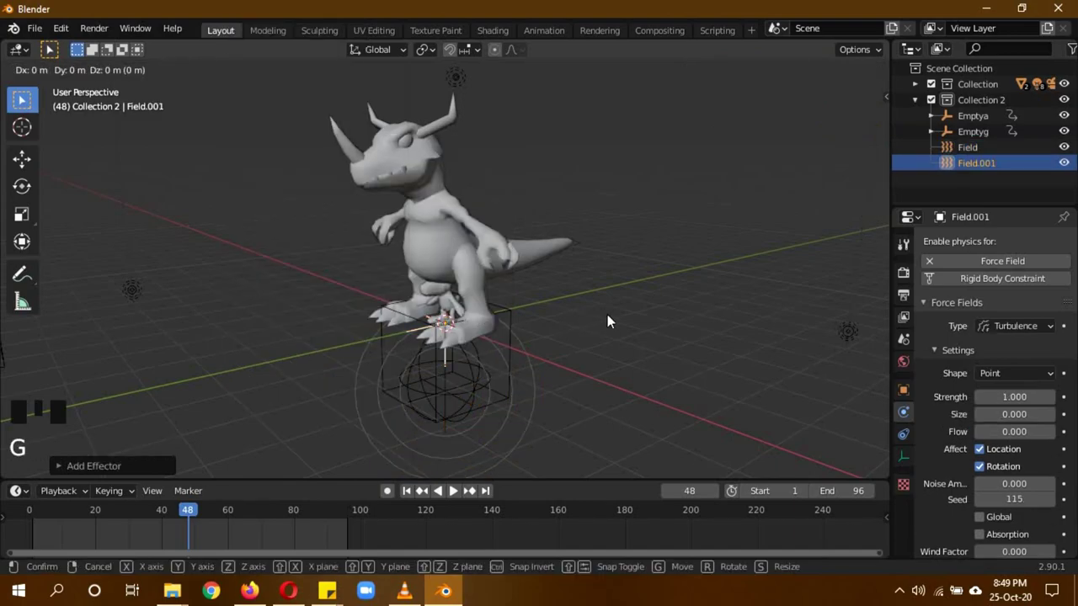
pyautogui.press('z')
pyautogui.click(640, 386)
# - Set the turbulence field's Strength to 20 and deselect everything
pyautogui.click(1034, 398)
pyautogui.click(1027, 400)
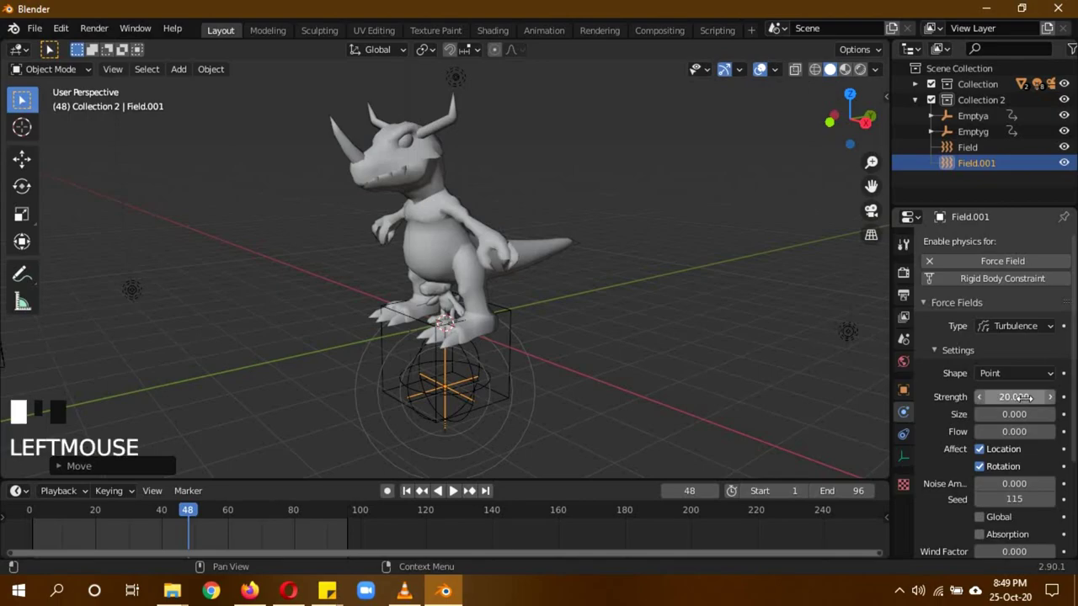
pyautogui.moveTo(575, 293); pyautogui.dragTo(481, 354, button='middle')
pyautogui.hotkey('alt', 'a')
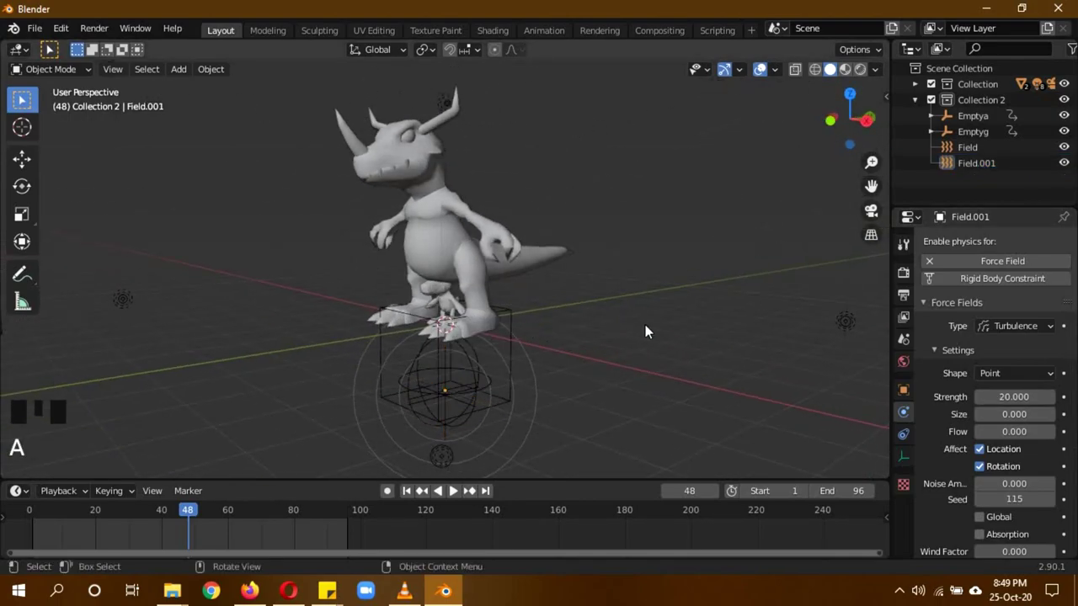
pyautogui.moveTo(645, 329); pyautogui.dragTo(626, 336, button='middle')
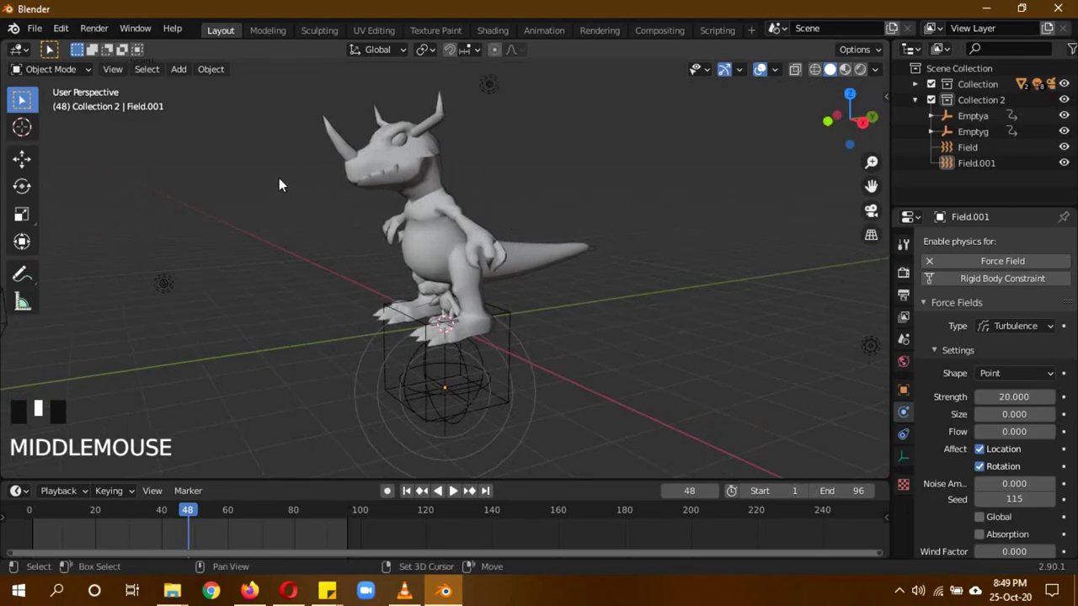
pyautogui.hotkey('shift', 'a')
# - Add a circle mesh at the character's feet and scale it about 2.9 times
pyautogui.moveTo(238, 77)
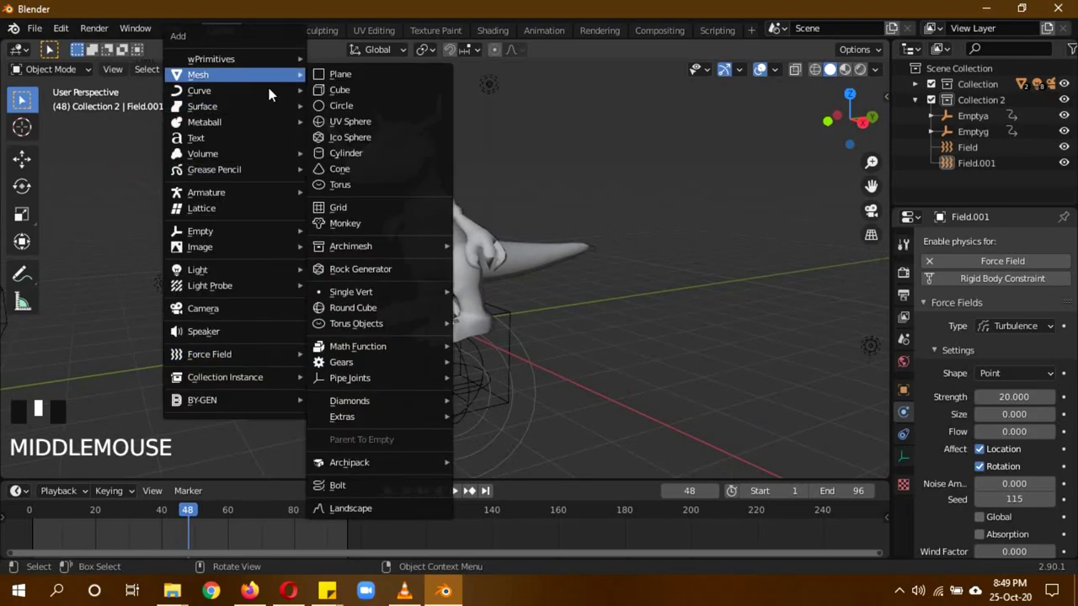
pyautogui.click(355, 106)
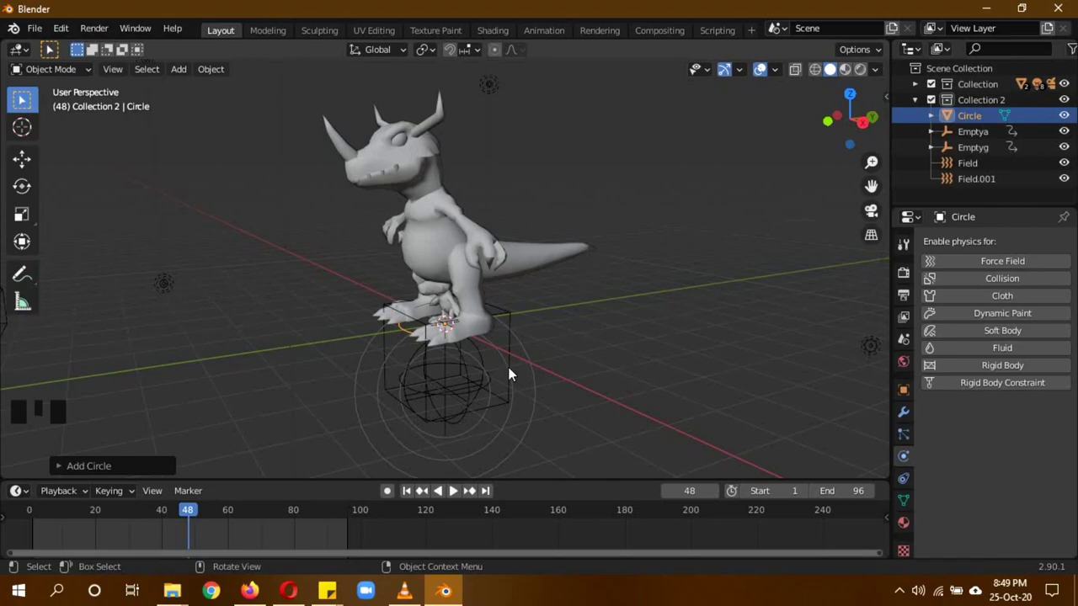
pyautogui.press('s')
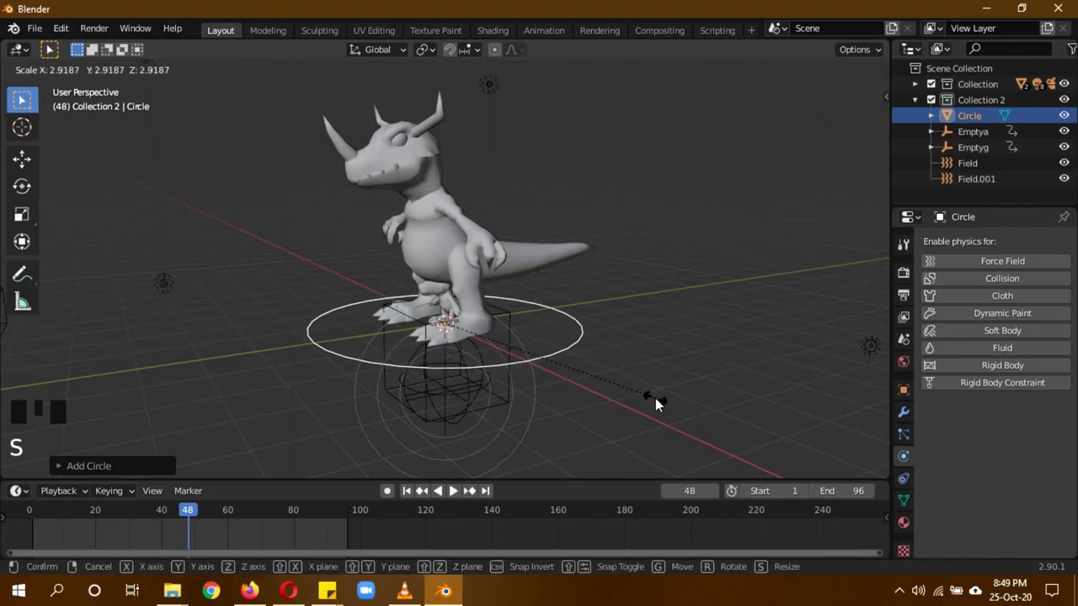
pyautogui.click(662, 400)
# - In Edit Mode, subdivide the circle several times into a dense ring
pyautogui.press('Tab')
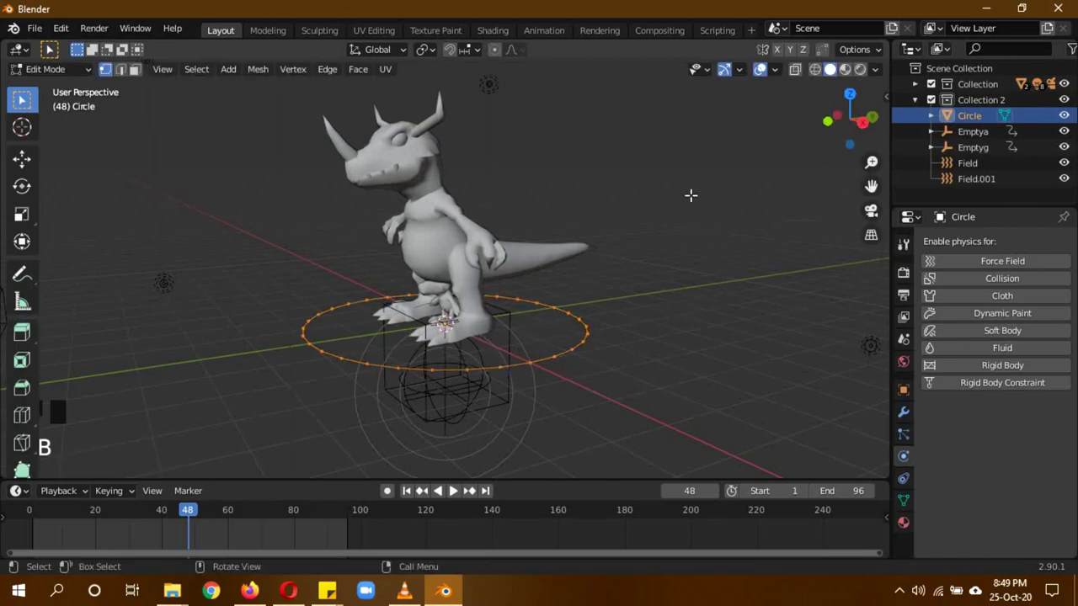
pyautogui.rightClick(665, 143)
pyautogui.rightClick(650, 150)
pyautogui.moveTo(647, 150); pyautogui.dragTo(660, 142, button='right')
pyautogui.rightClick(659, 141)
pyautogui.moveTo(617, 344); pyautogui.dragTo(509, 386, button='middle')
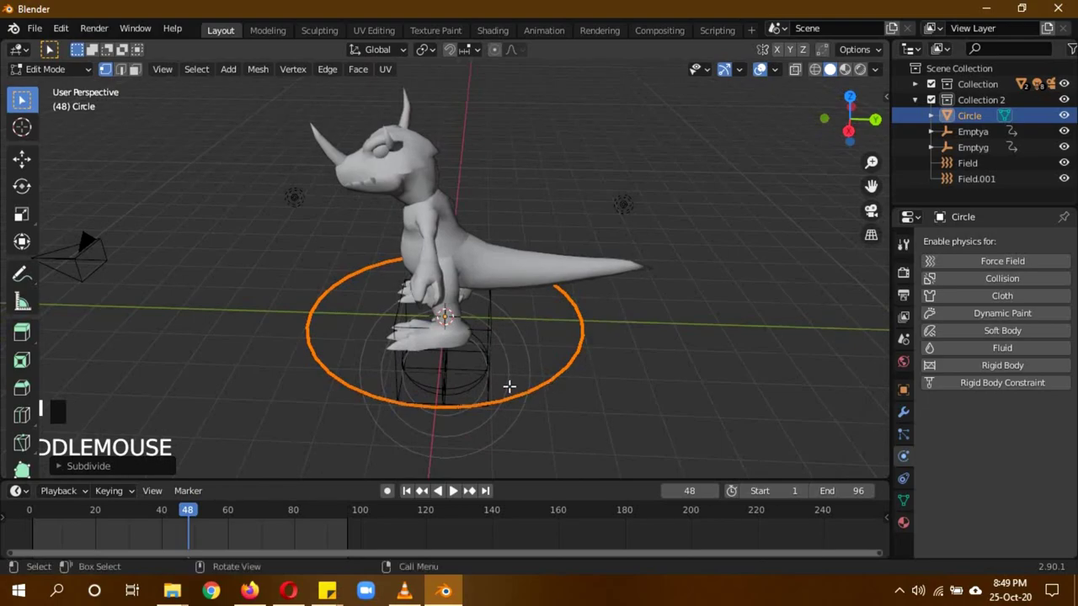
pyautogui.press('Tab')
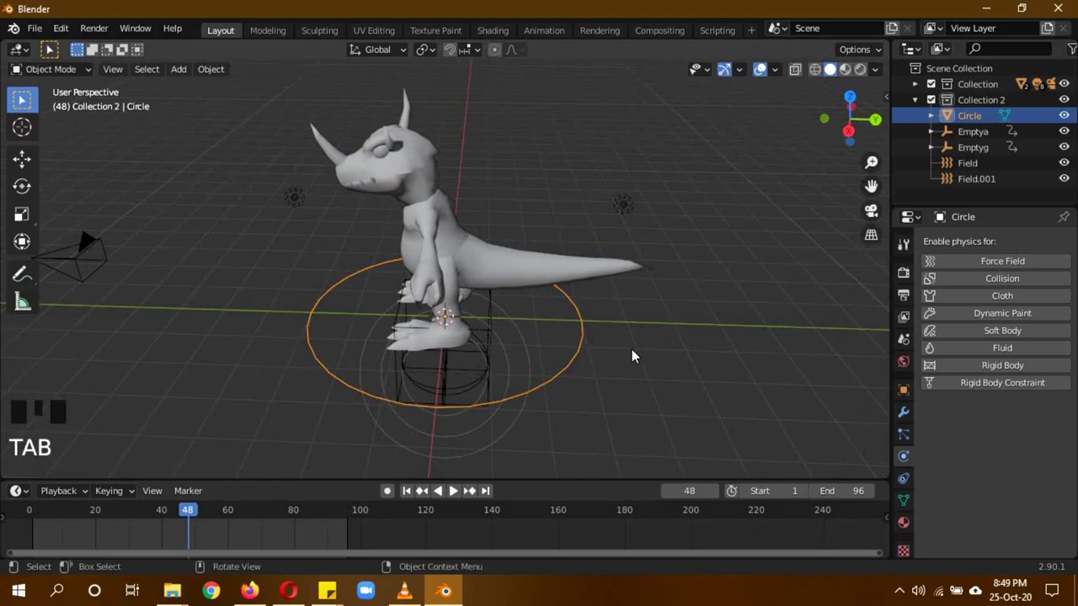
# - Orbit around Greymon to inspect the new ring, then deselect it
pyautogui.moveTo(595, 380); pyautogui.dragTo(709, 354, button='middle')
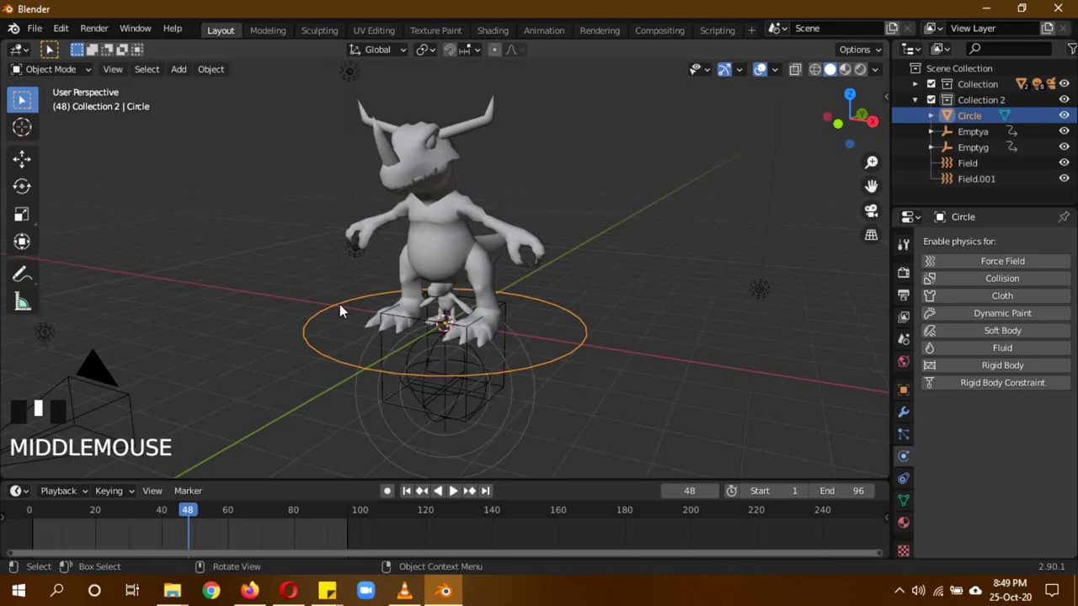
pyautogui.moveTo(342, 330); pyautogui.dragTo(384, 335, button='middle')
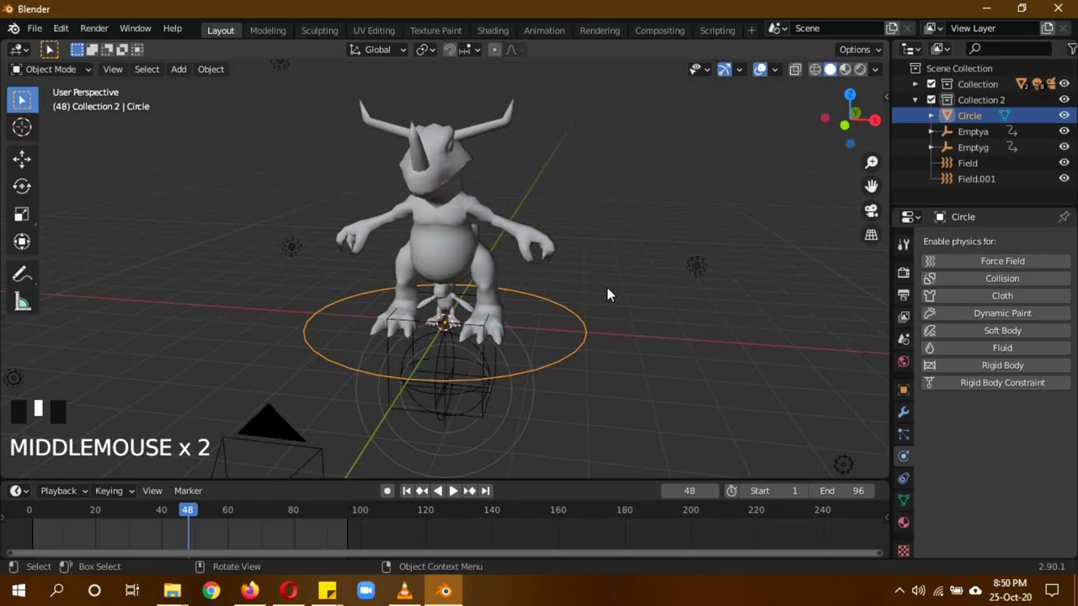
pyautogui.moveTo(620, 302); pyautogui.dragTo(563, 300, button='middle')
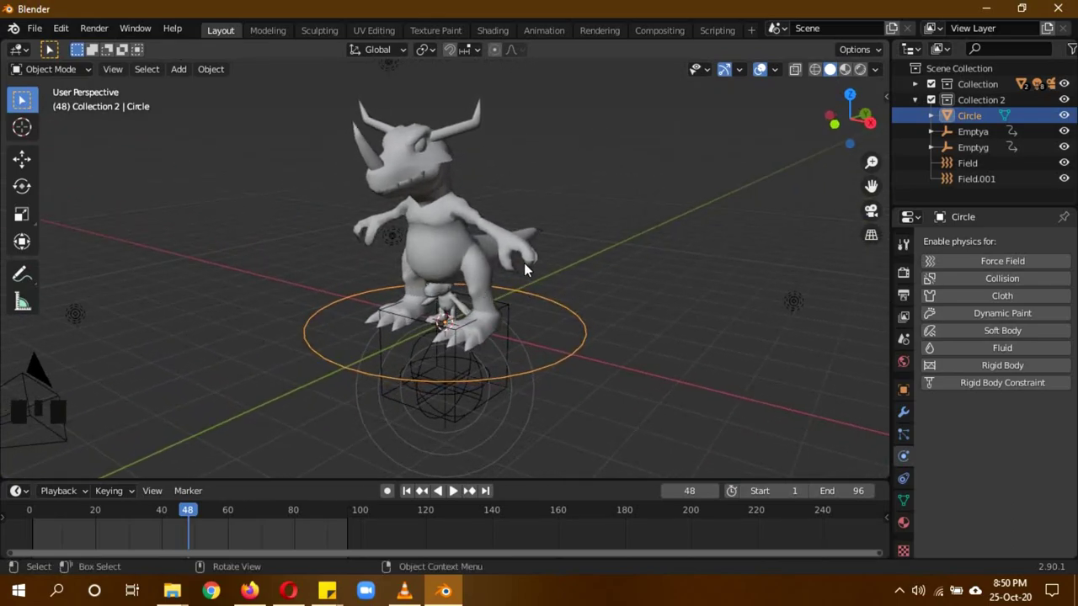
pyautogui.scroll(-4, 591, 287)
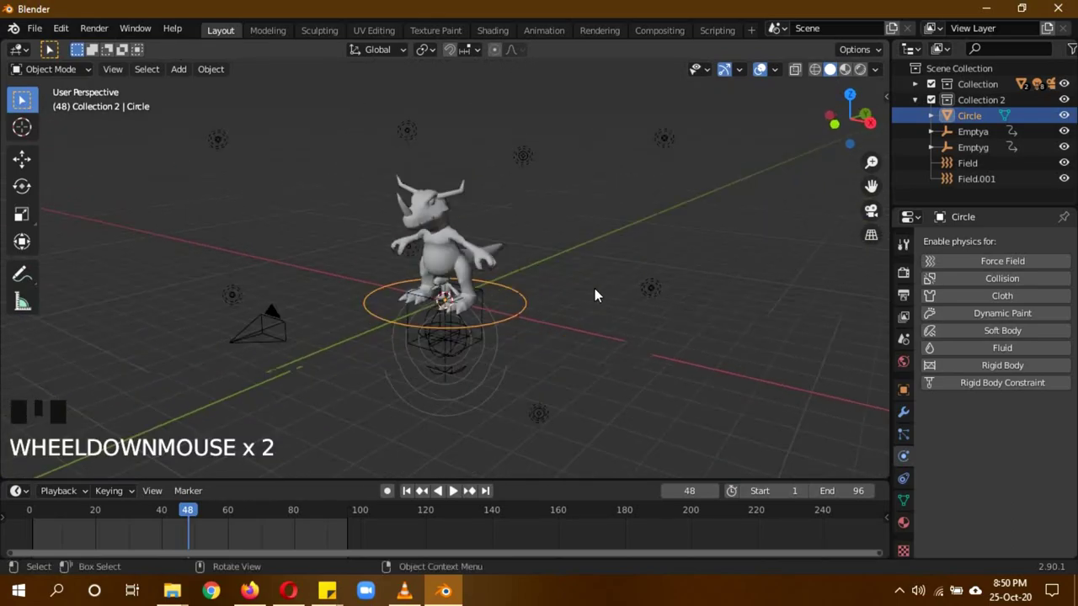
pyautogui.scroll(3, 581, 300)
pyautogui.click(636, 308)
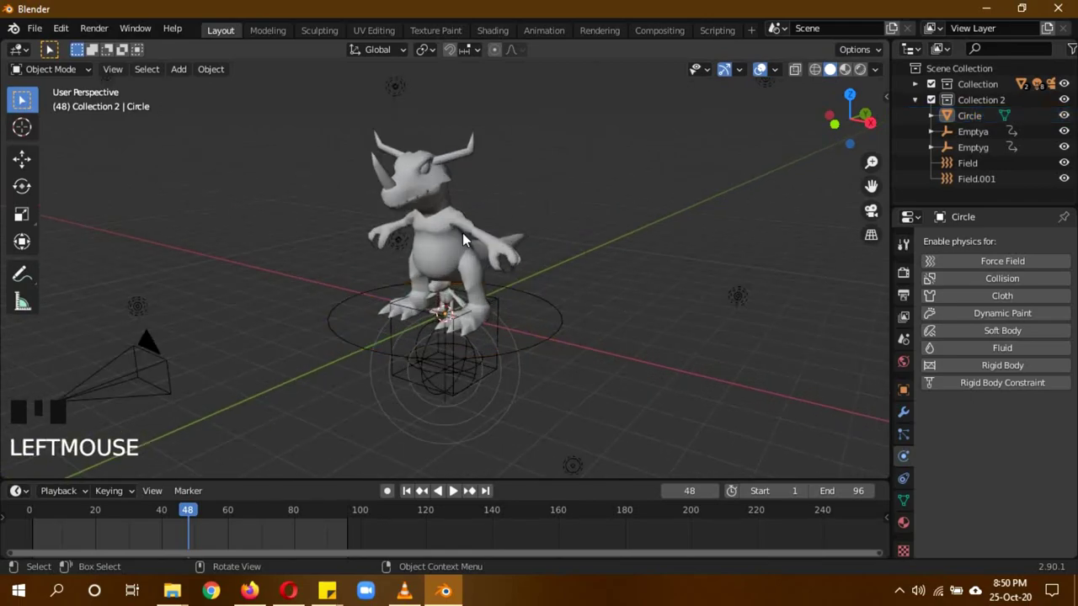
# - Add an Ico Sphere with Subdivisions set to 1
pyautogui.hotkey('shift', 'a')
pyautogui.moveTo(347, 168)
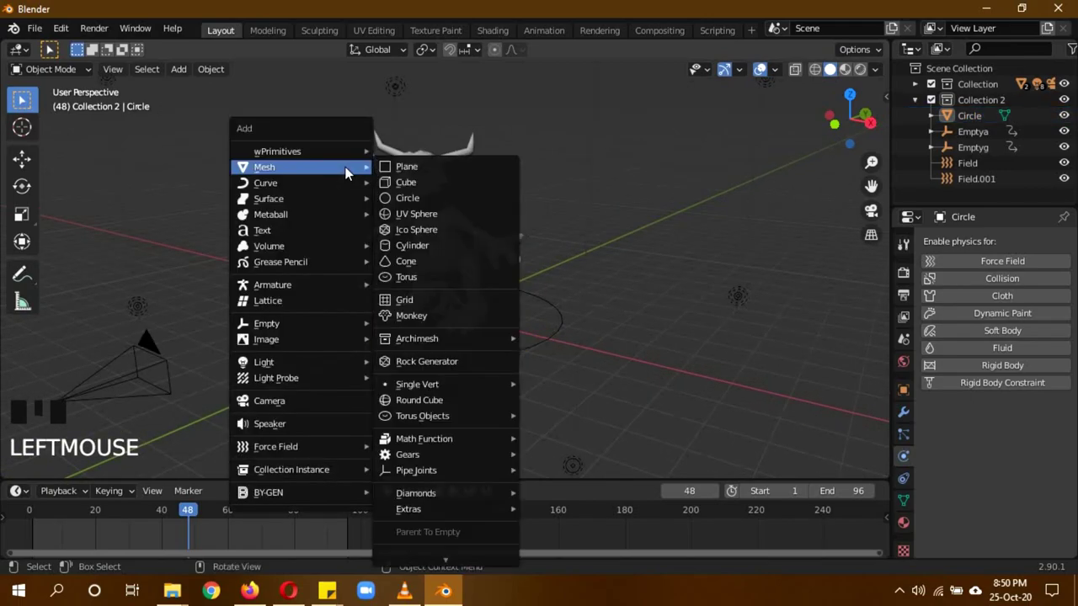
pyautogui.click(431, 230)
pyautogui.click(92, 468)
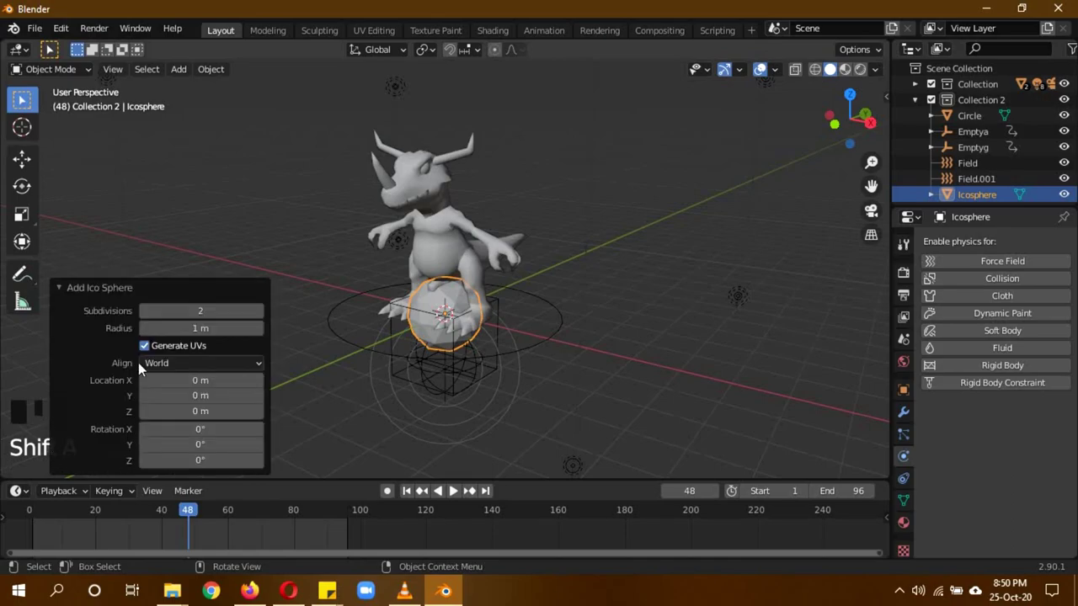
pyautogui.click(146, 310)
pyautogui.click(141, 288)
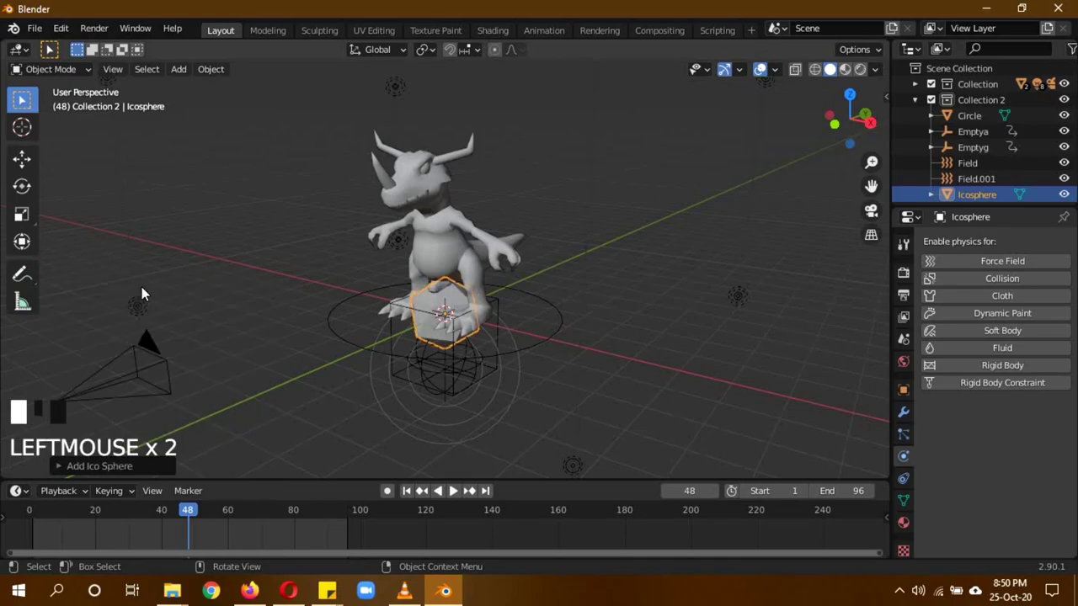
# - Assign the icosphere a Material with an orange Emission surface at strength 20
pyautogui.click(904, 523)
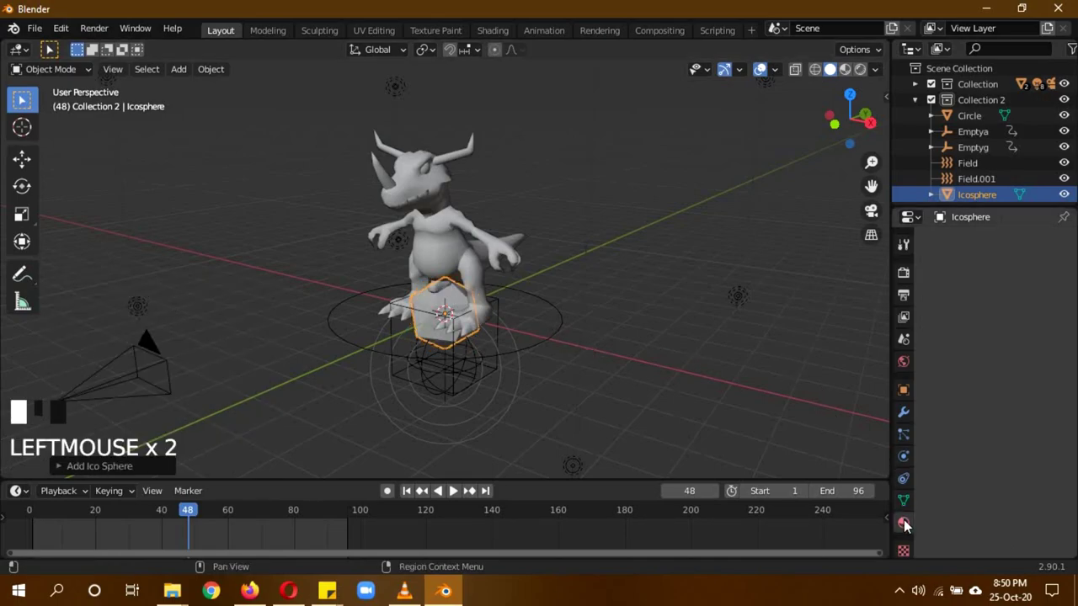
pyautogui.click(930, 308)
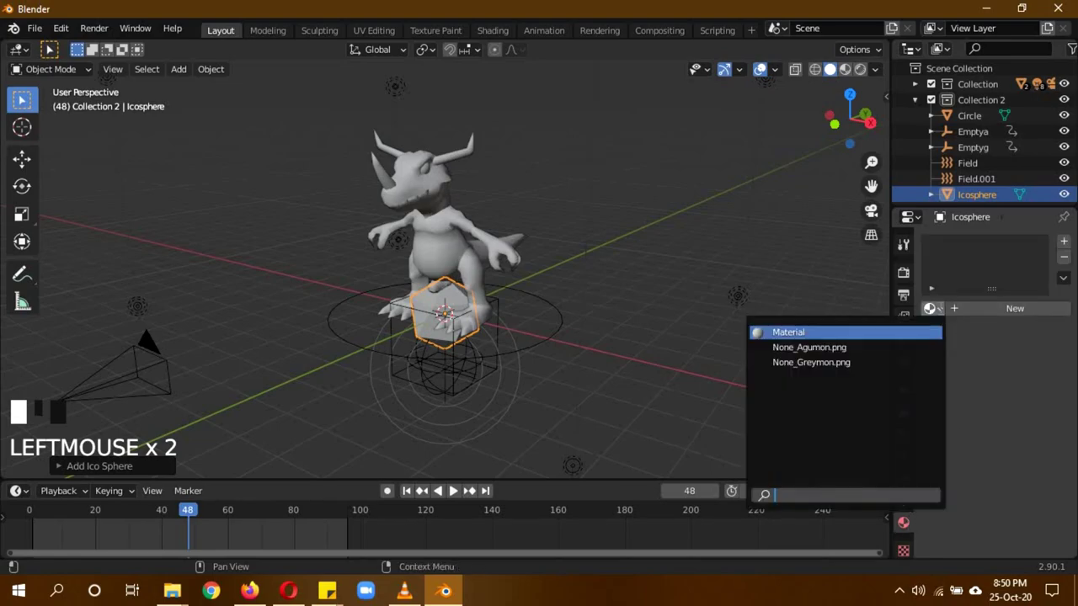
pyautogui.click(907, 332)
pyautogui.click(1015, 404)
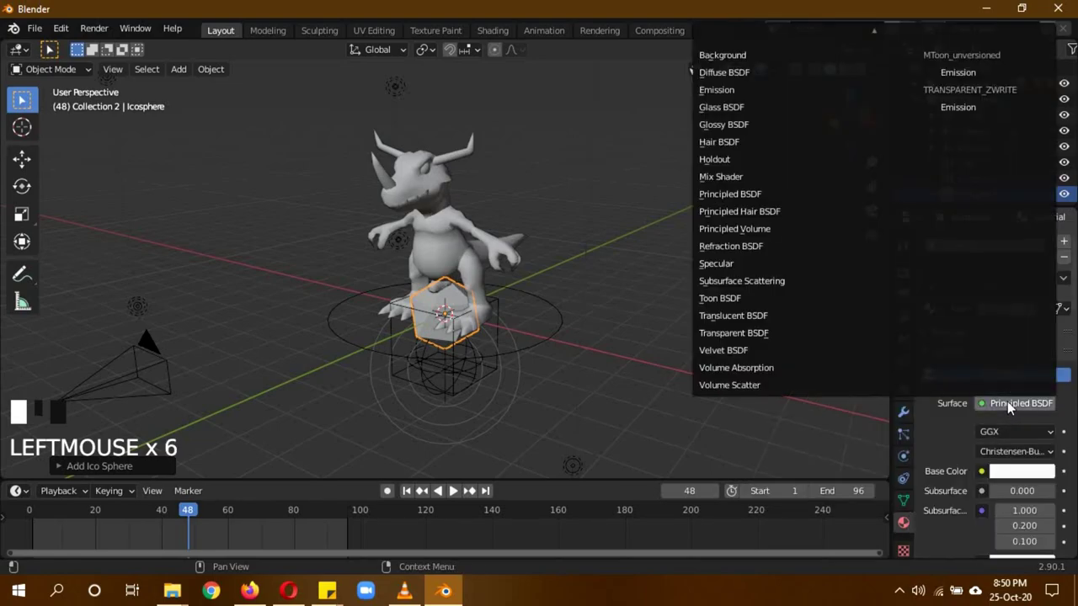
pyautogui.click(758, 89)
pyautogui.click(1027, 450)
pyautogui.write('20')
pyautogui.press('Return')
pyautogui.click(1022, 431)
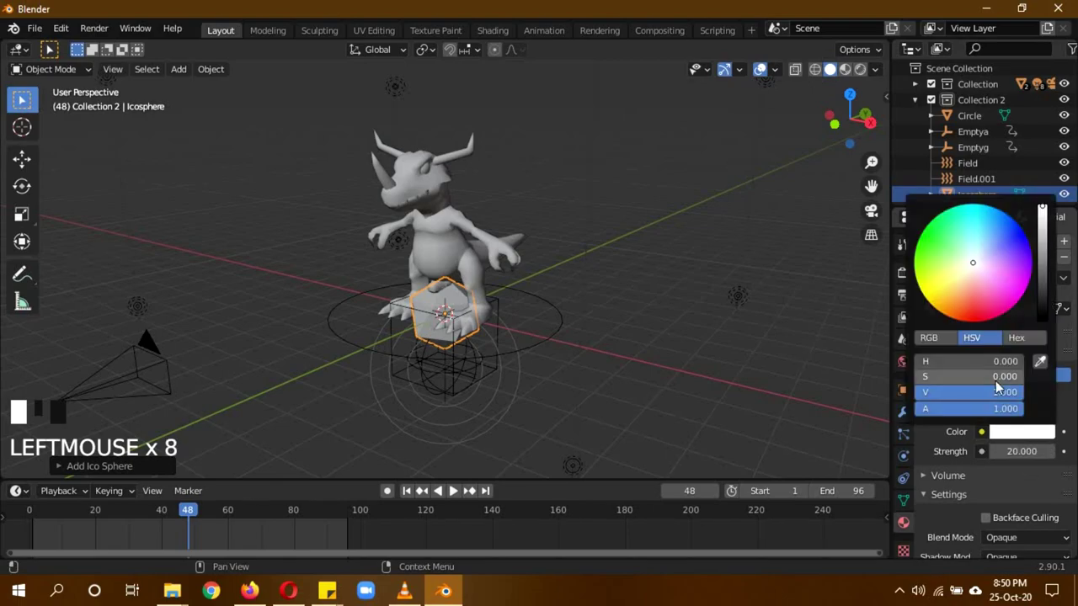
pyautogui.click(960, 314)
pyautogui.moveTo(960, 314); pyautogui.dragTo(950, 345)
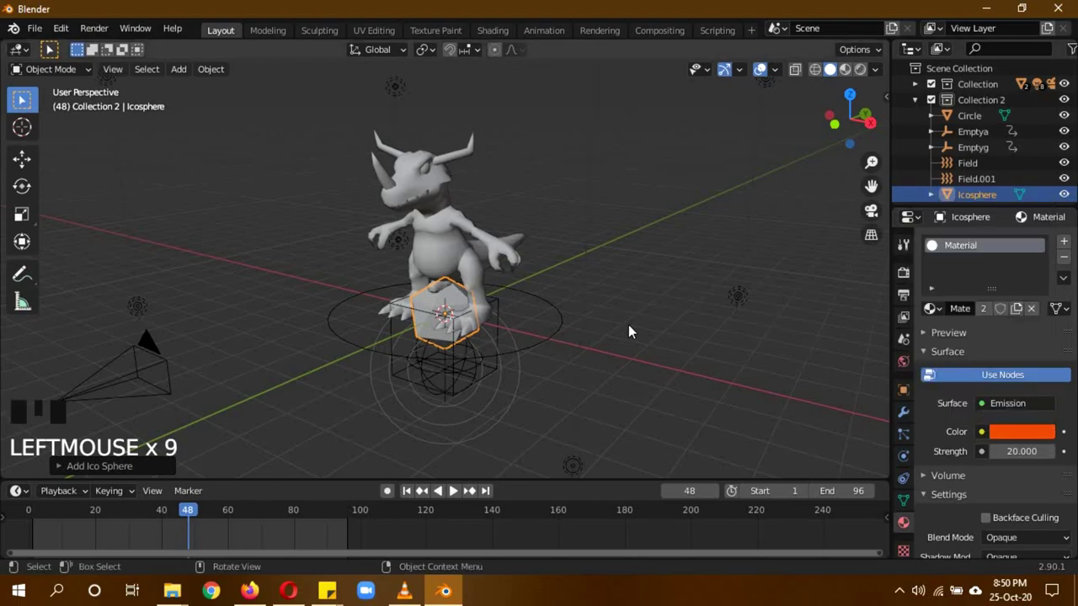
# - Lower the icosphere below the character and view through the scene camera
pyautogui.press('g')
pyautogui.press('z')
pyautogui.click(672, 61)
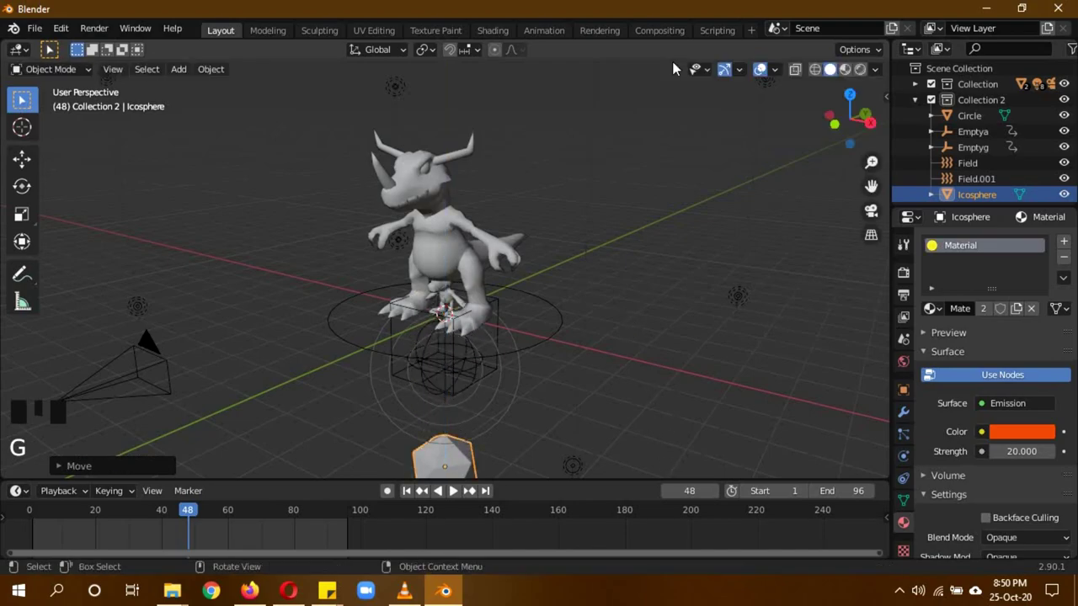
pyautogui.press('KP_0')
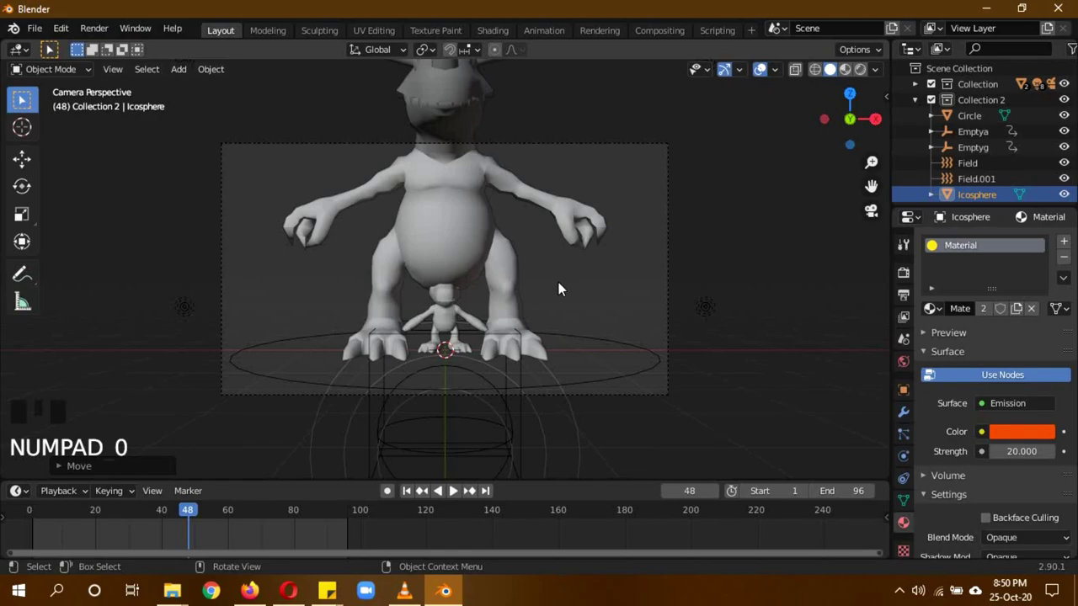
# - Select the camera and keyframe its location (X 0 m, Y -9.1548 m, Z 1.2 m) at frame 48
pyautogui.click(668, 315)
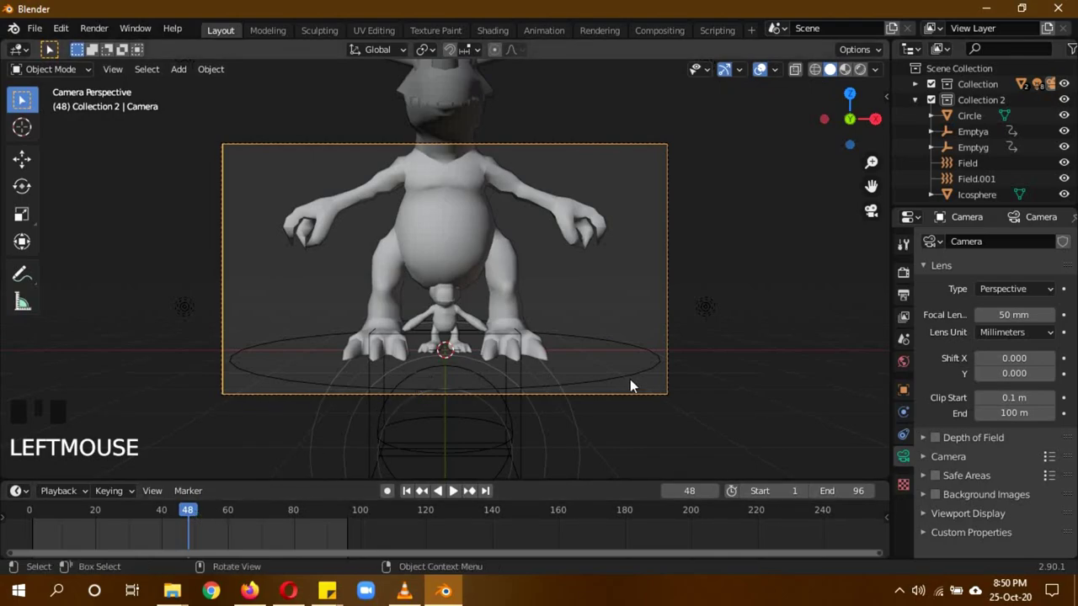
pyautogui.press('z')
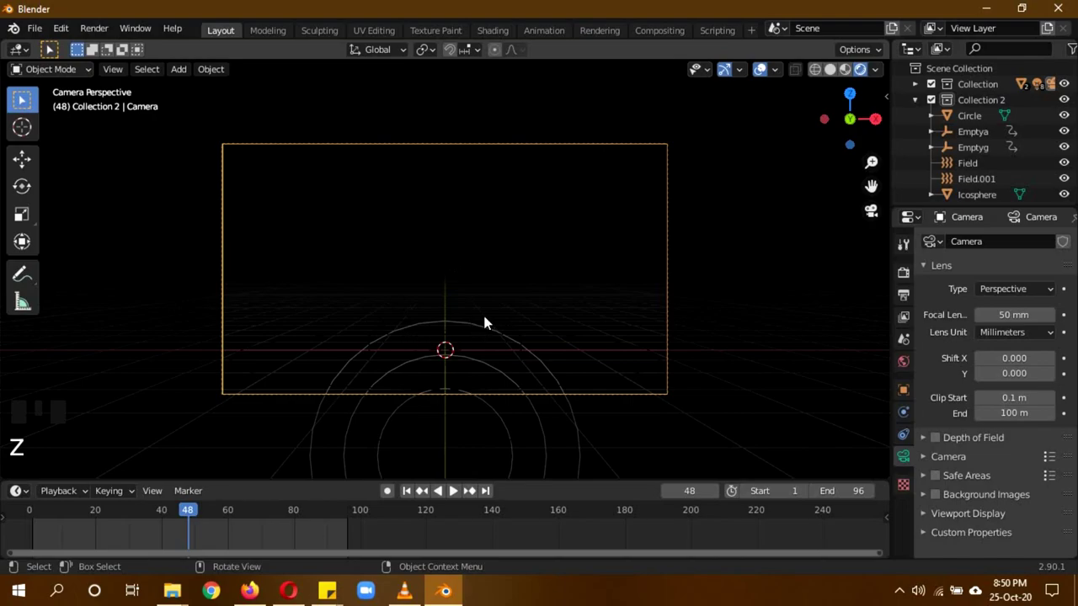
pyautogui.click(903, 389)
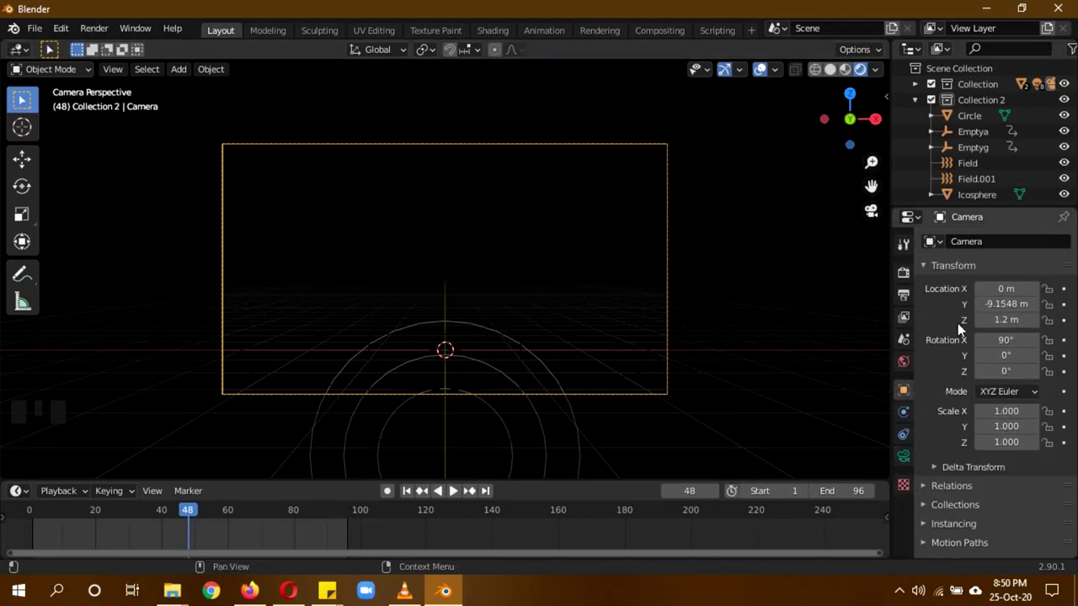
pyautogui.click(421, 435)
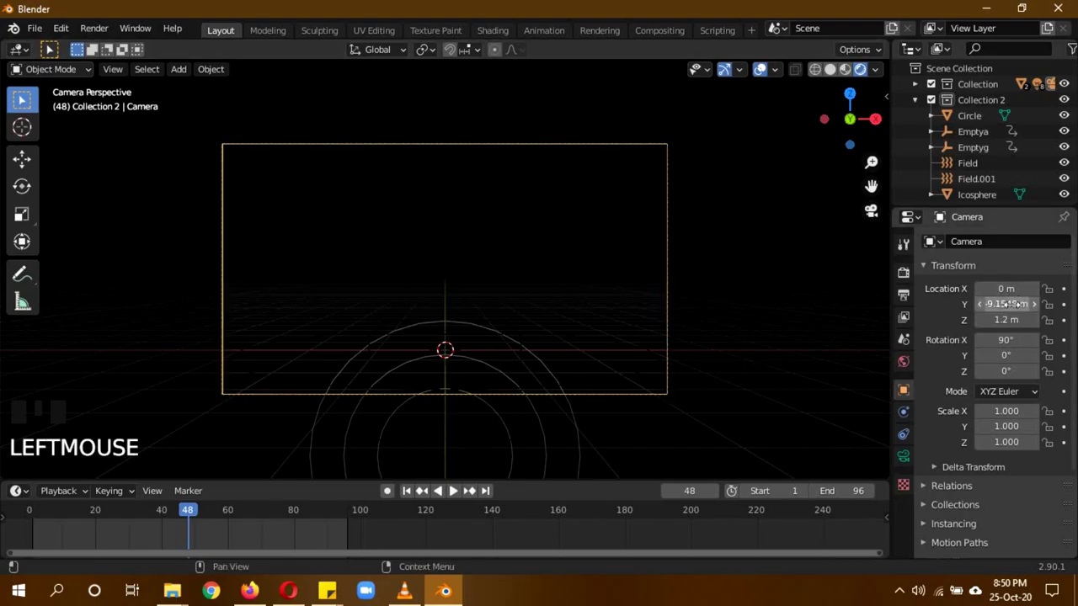
pyautogui.press('i')
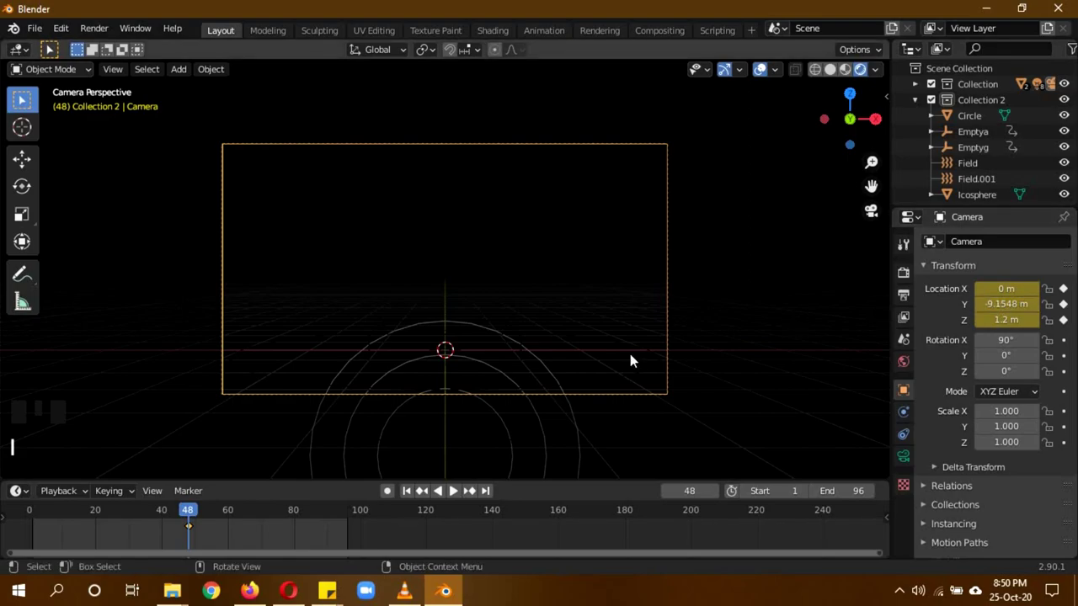
# - At frame 72, pull the camera back to Y -15.605 m, raise it to Z 2.5 m, and keyframe it
pyautogui.click(680, 493)
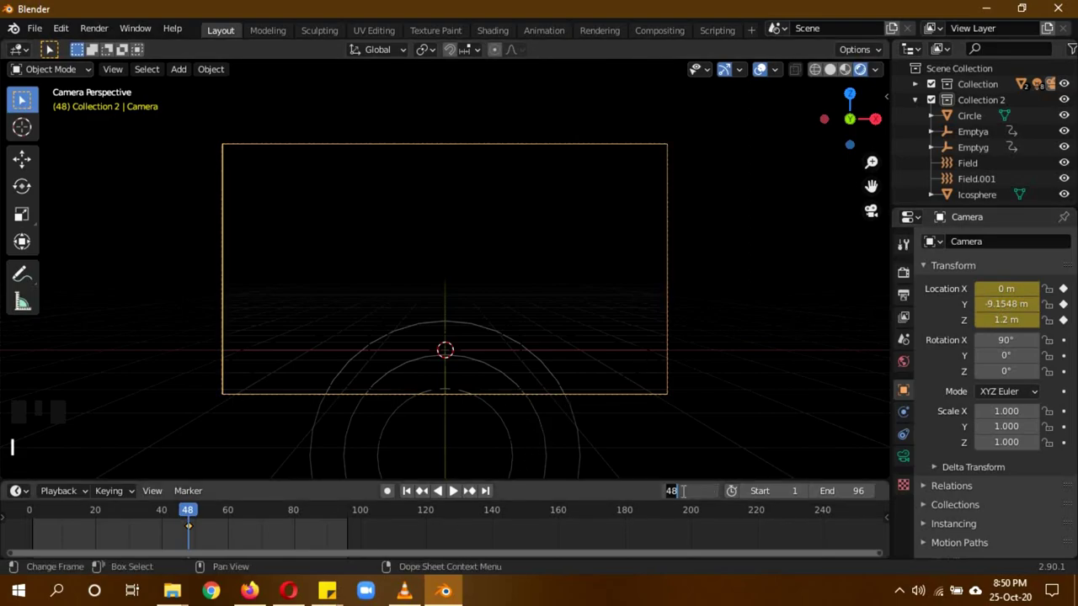
pyautogui.click(683, 491)
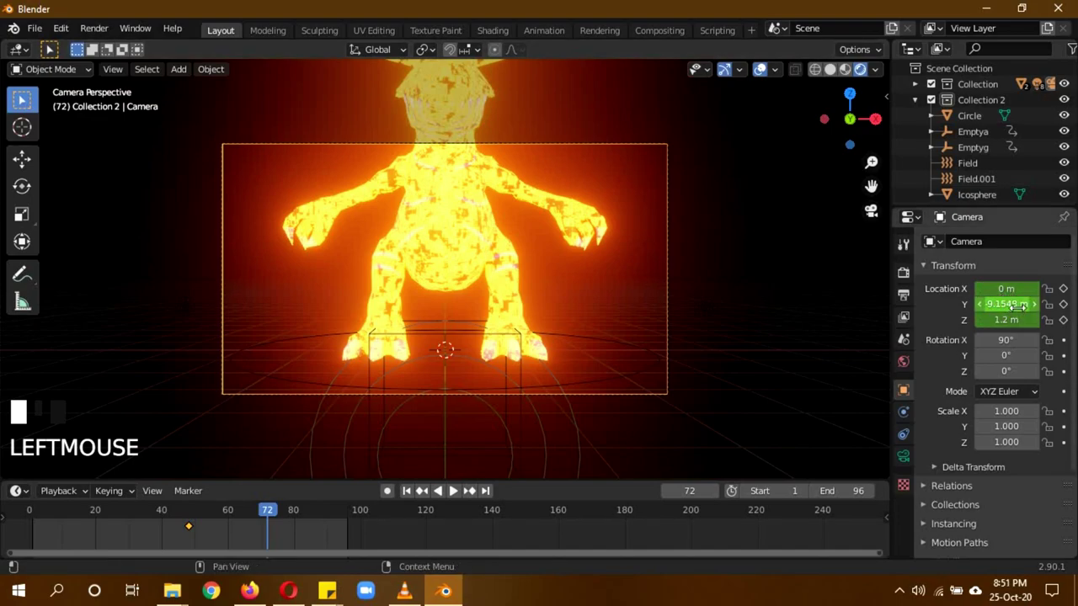
pyautogui.moveTo(1015, 305); pyautogui.dragTo(101, 306)
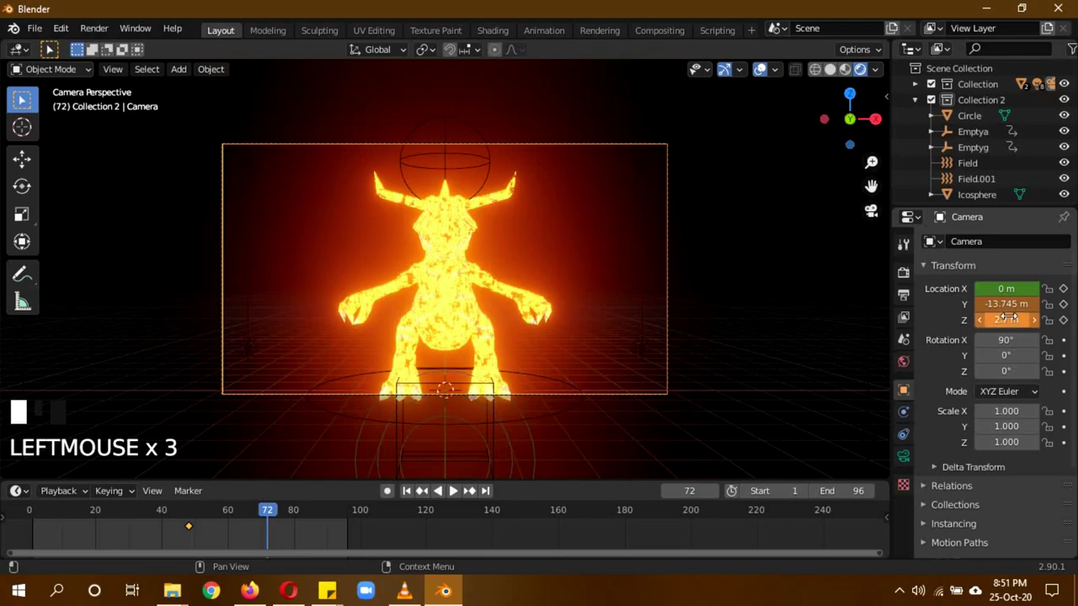
pyautogui.moveTo(1023, 306); pyautogui.dragTo(865, 306)
pyautogui.moveTo(1026, 323); pyautogui.dragTo(1004, 312)
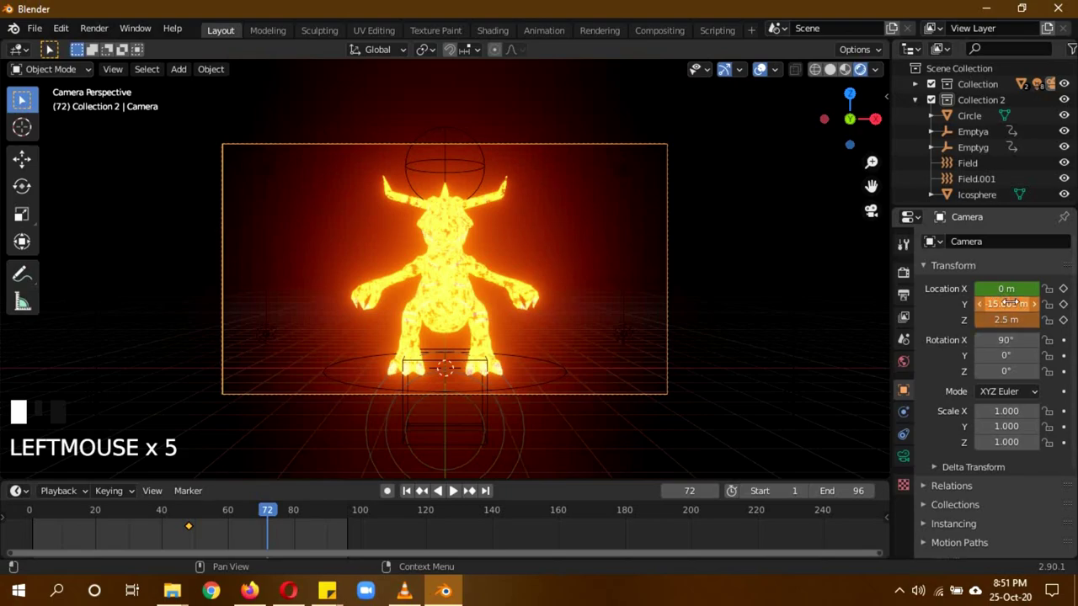
pyautogui.press('i')
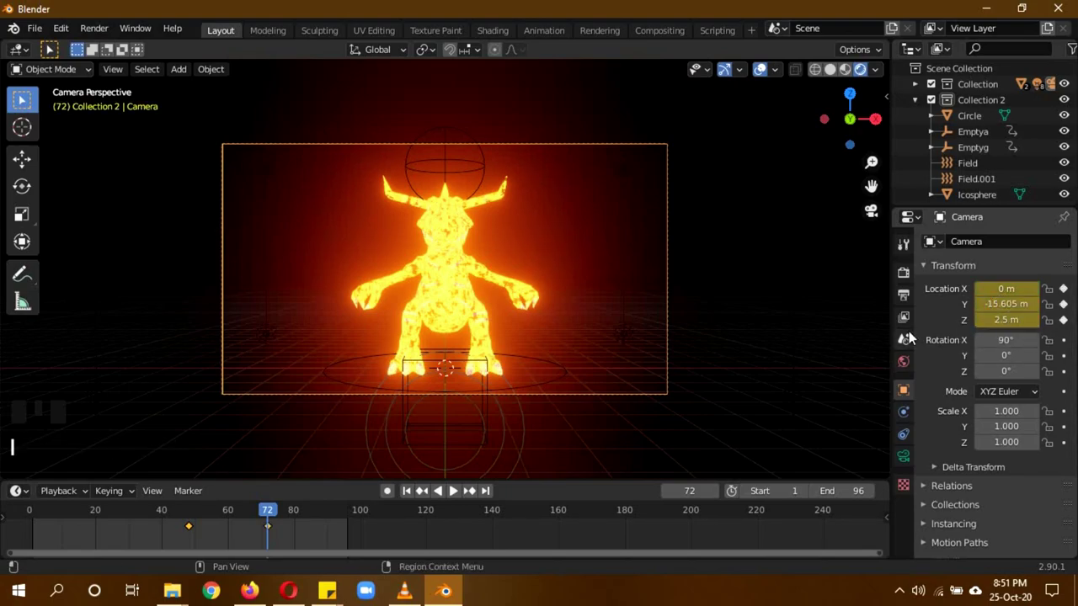
pyautogui.moveTo(270, 519); pyautogui.dragTo(190, 517)
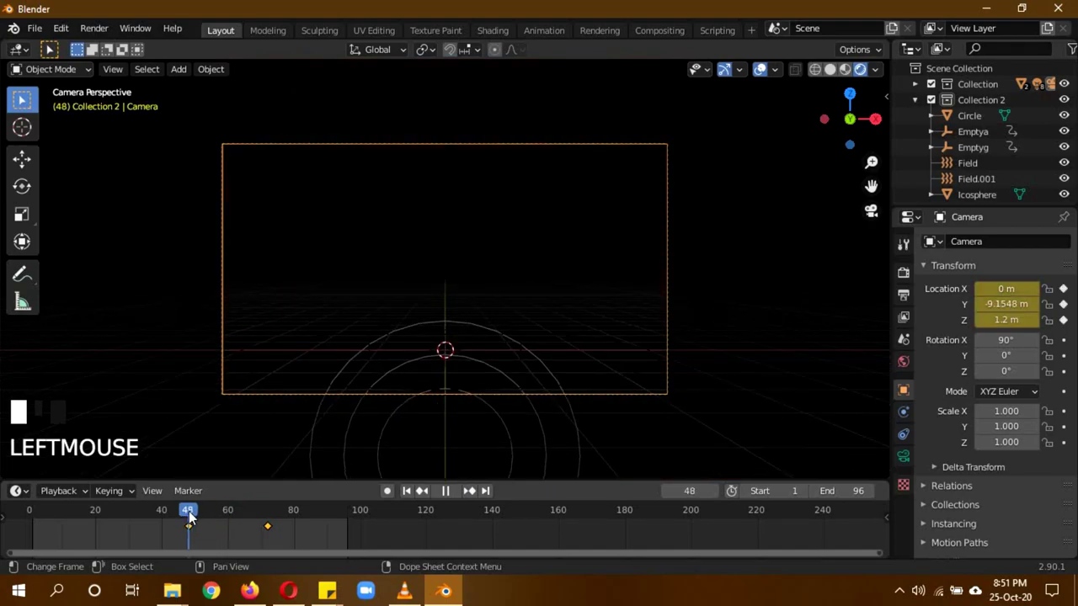
# - In solid shading, select the Circle ring and add a particle system to it
pyautogui.press('a')
pyautogui.press('a')
pyautogui.press('z')
pyautogui.click(745, 281)
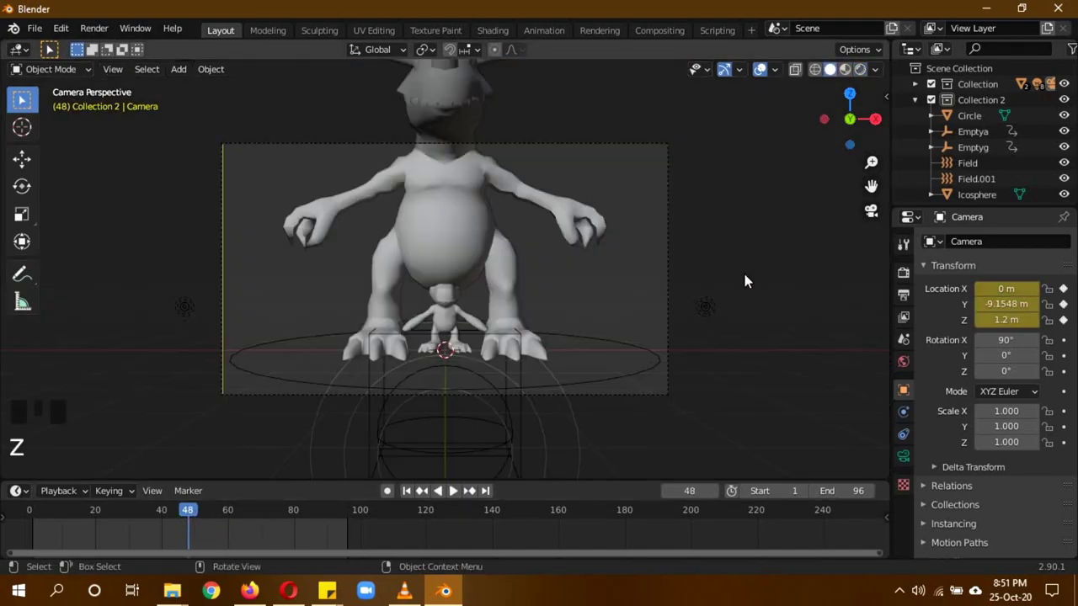
pyautogui.click(612, 377)
pyautogui.moveTo(712, 331); pyautogui.dragTo(733, 350, button='middle')
pyautogui.click(903, 434)
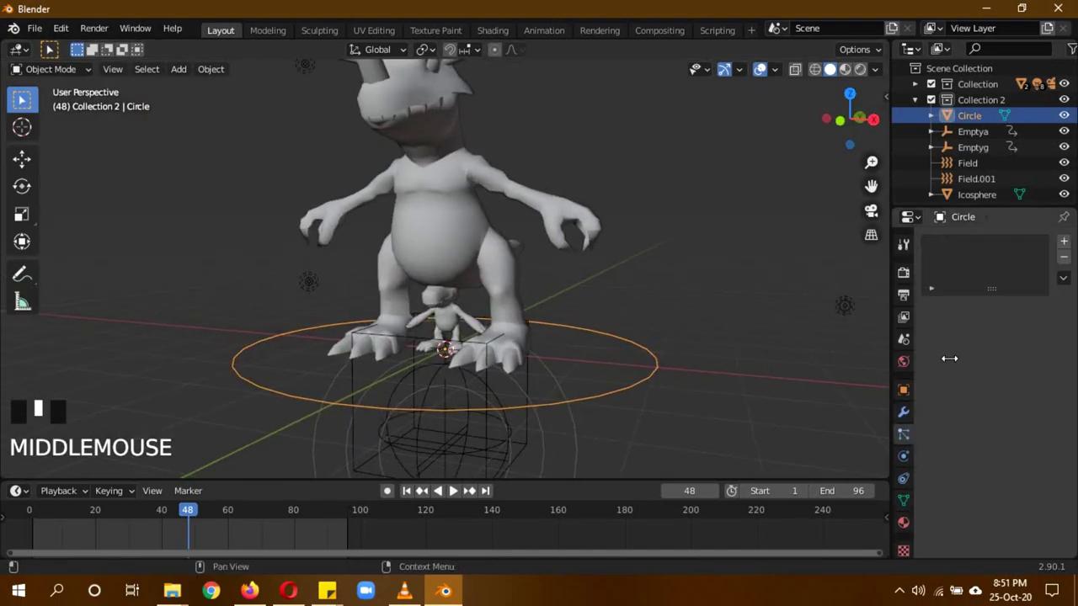
pyautogui.click(1064, 241)
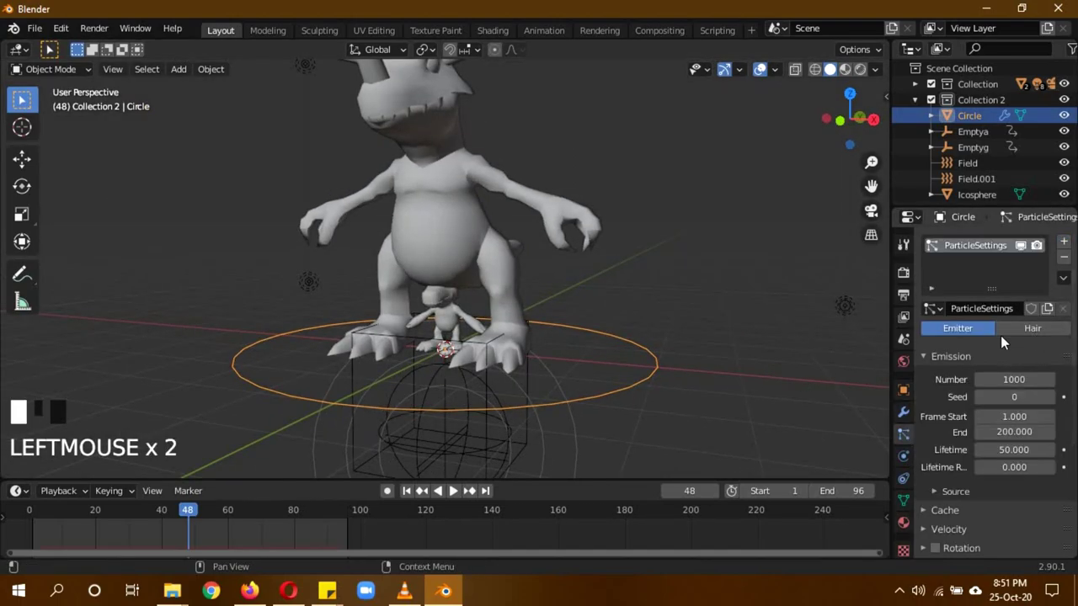
# - Set particle lifetime 30 with randomness 1, emitting from frame 48 to 72
pyautogui.doubleClick(1017, 450)
pyautogui.write('30')
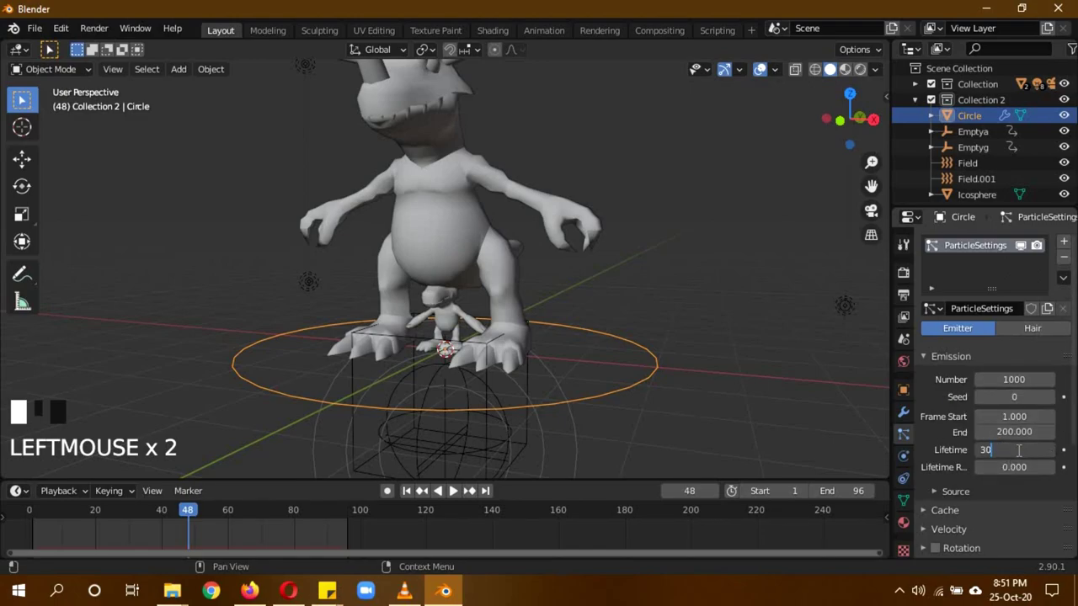
pyautogui.click(1017, 450)
pyautogui.moveTo(1006, 467); pyautogui.dragTo(1053, 466)
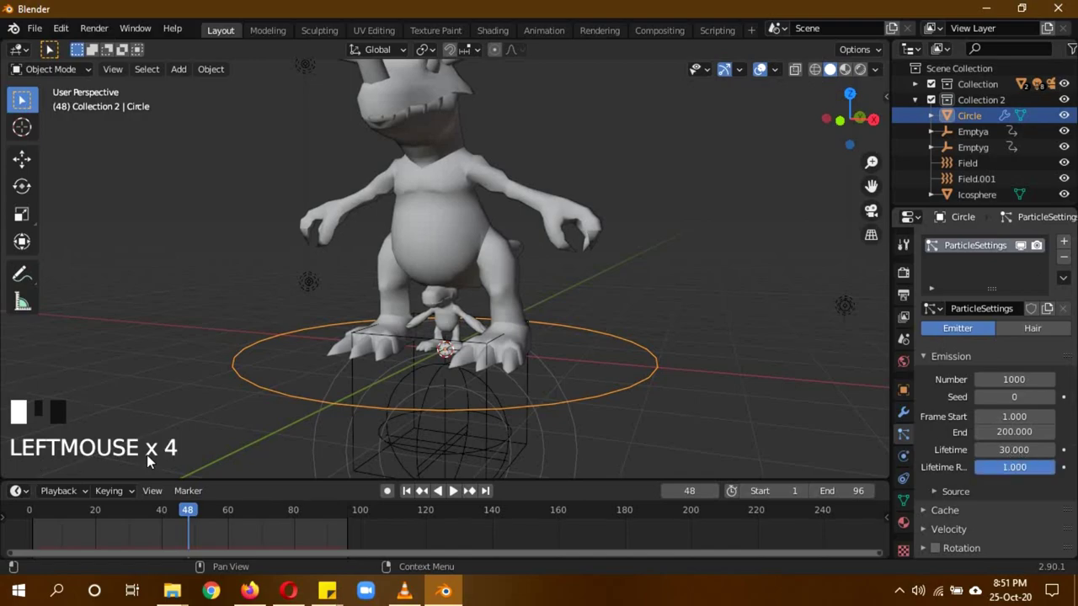
pyautogui.doubleClick(1023, 416)
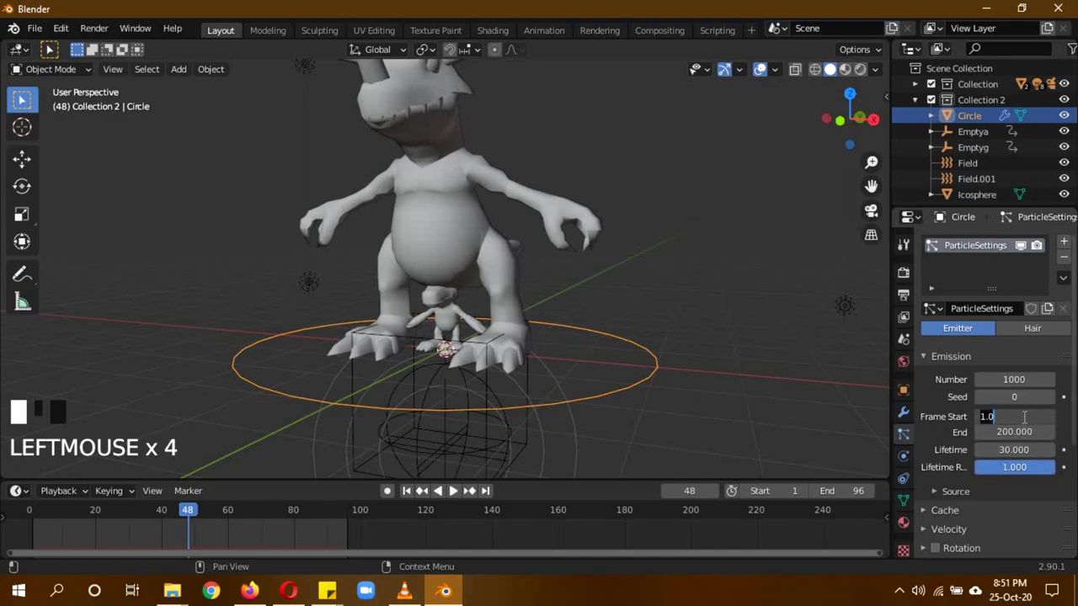
pyautogui.click(1024, 416)
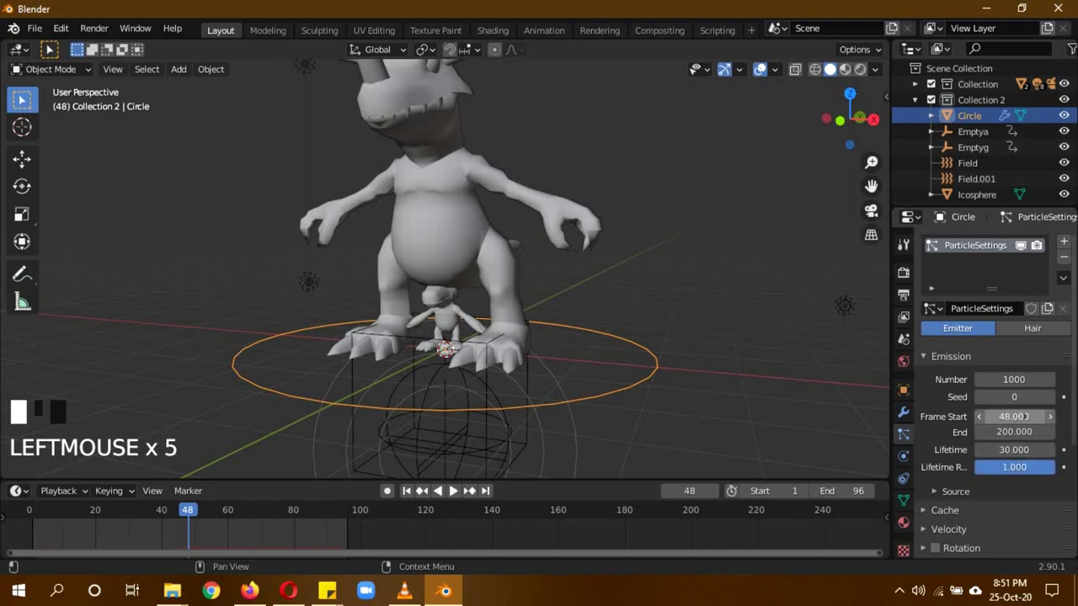
pyautogui.doubleClick(1021, 433)
pyautogui.write('72')
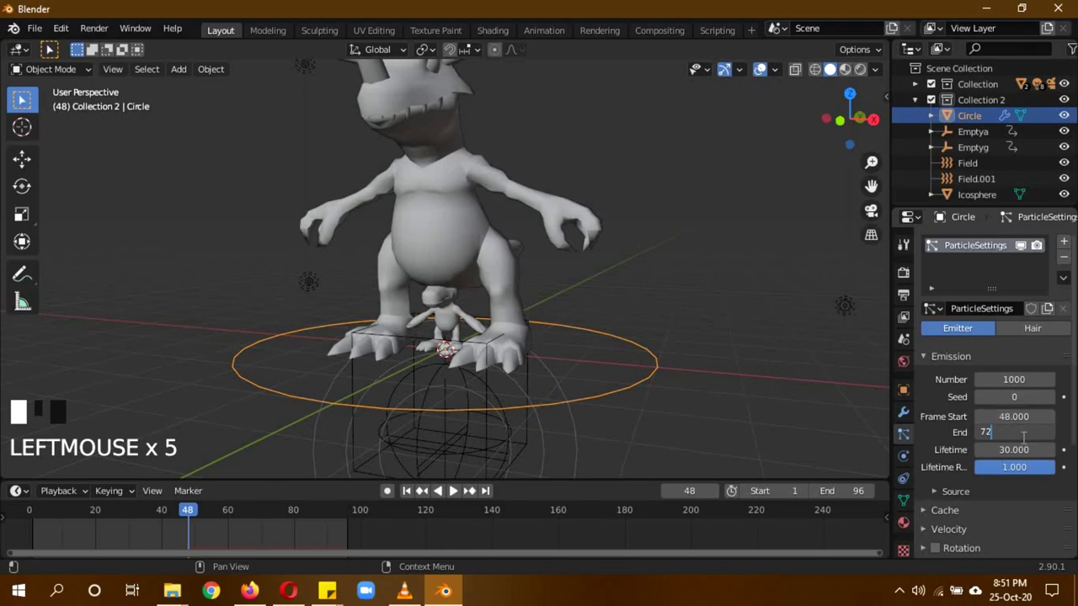
pyautogui.click(1024, 436)
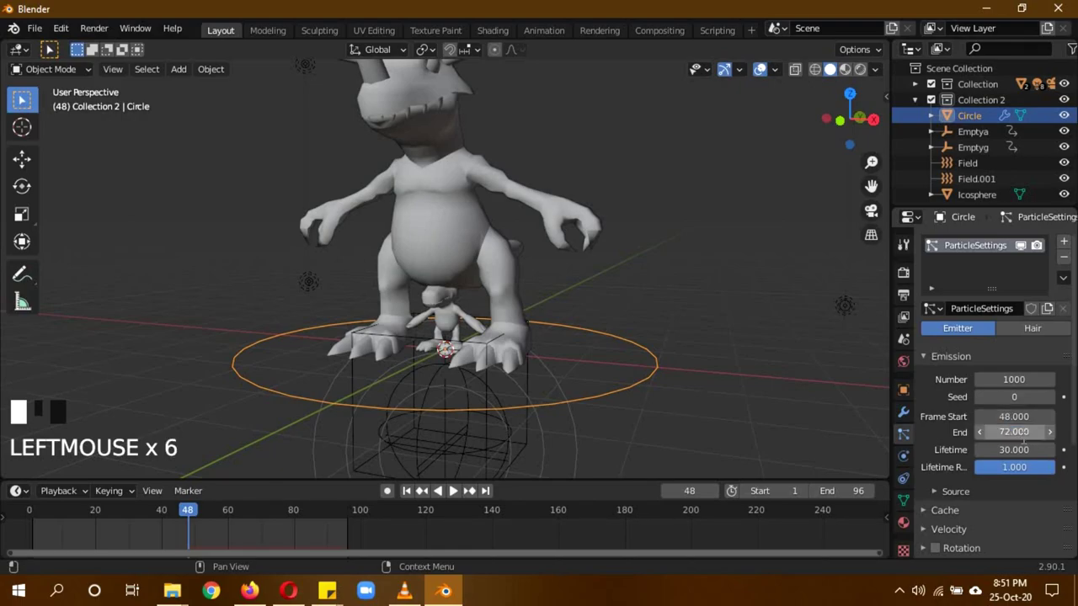
# - Make the particles emit from the Circle's vertices
pyautogui.click(956, 492)
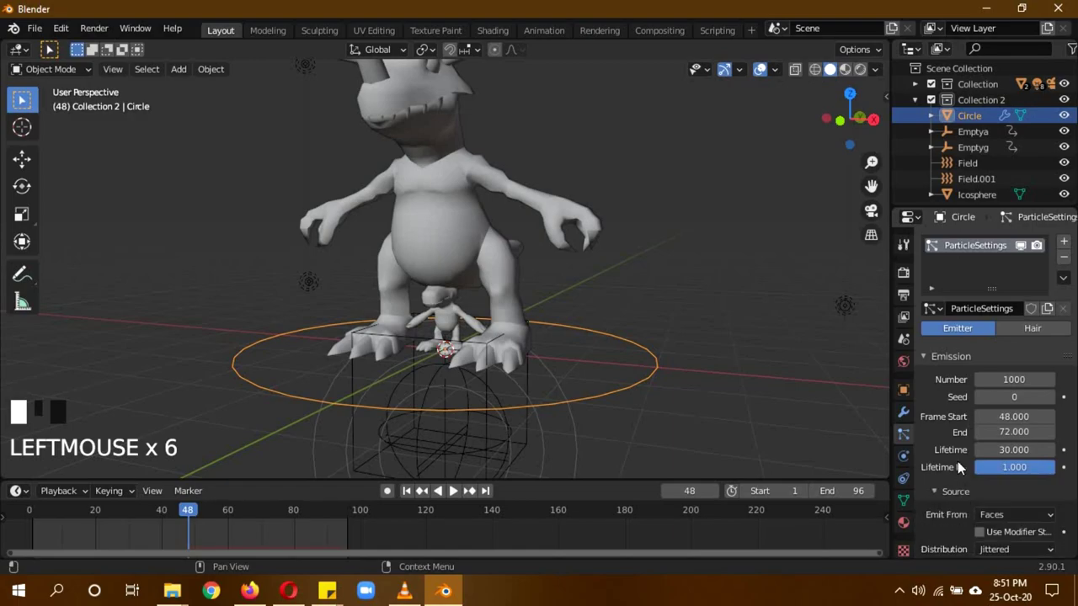
pyautogui.scroll(-4, 949, 486)
pyautogui.click(1002, 421)
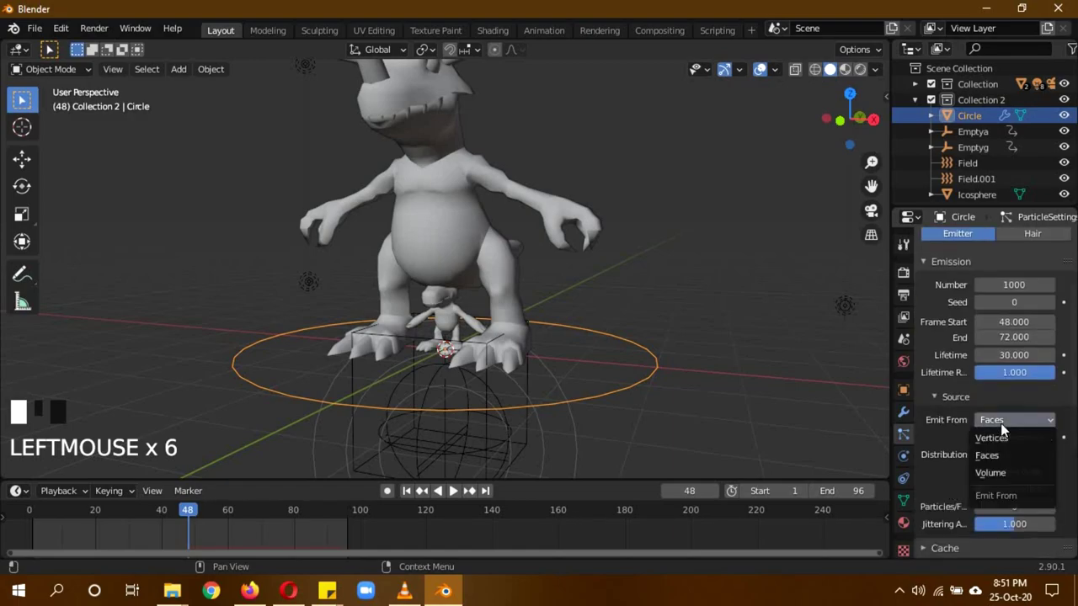
pyautogui.click(1004, 437)
pyautogui.click(961, 397)
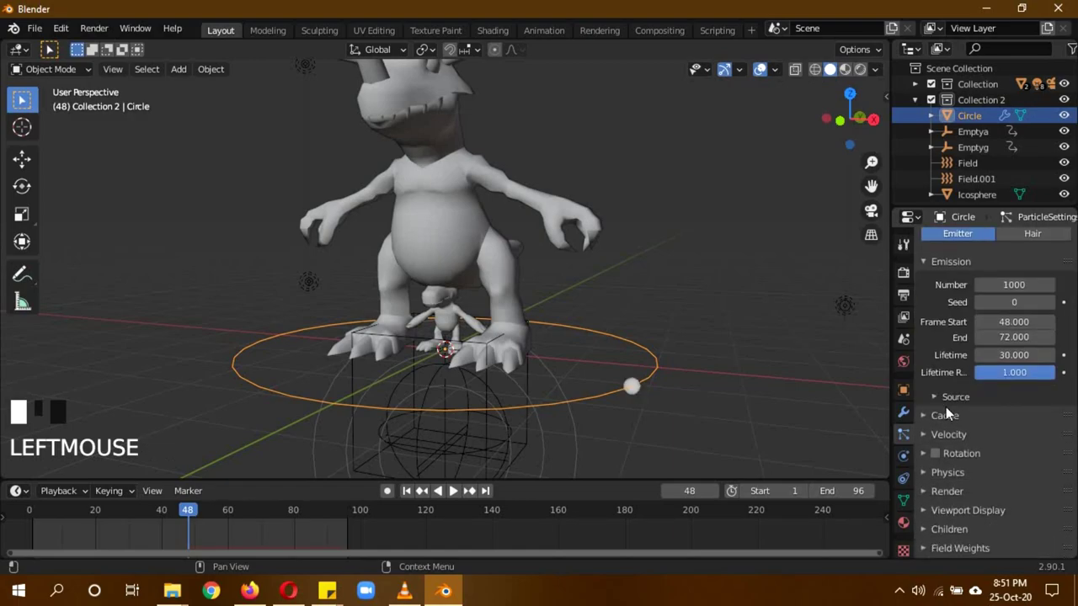
# - Render the particles as Icosphere instances at scale 0.08 with scale randomness 1
pyautogui.scroll(-3, 964, 432)
pyautogui.click(948, 428)
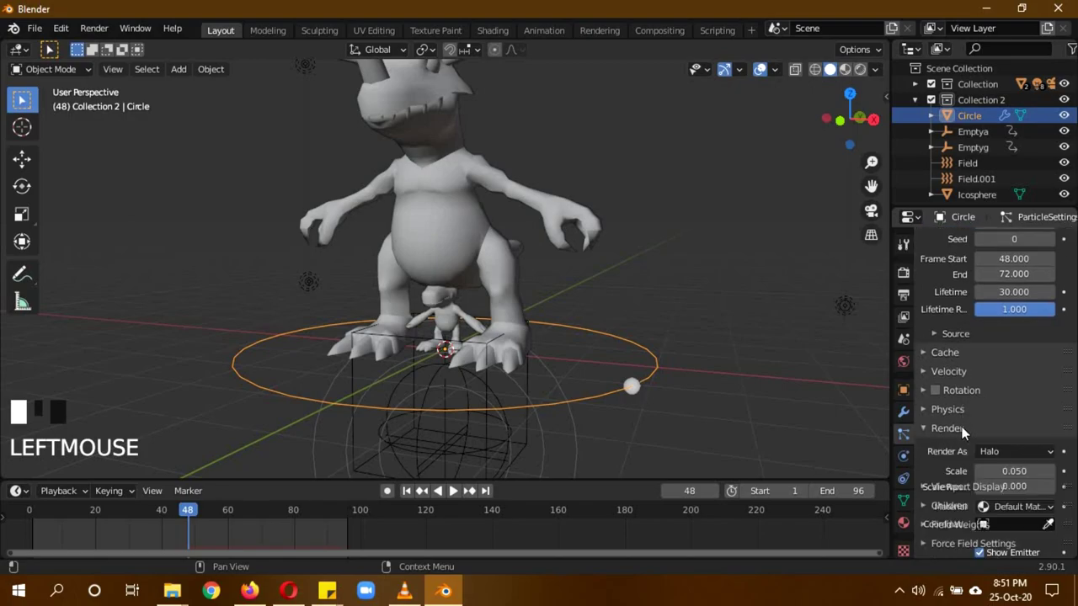
pyautogui.click(990, 448)
pyautogui.click(975, 376)
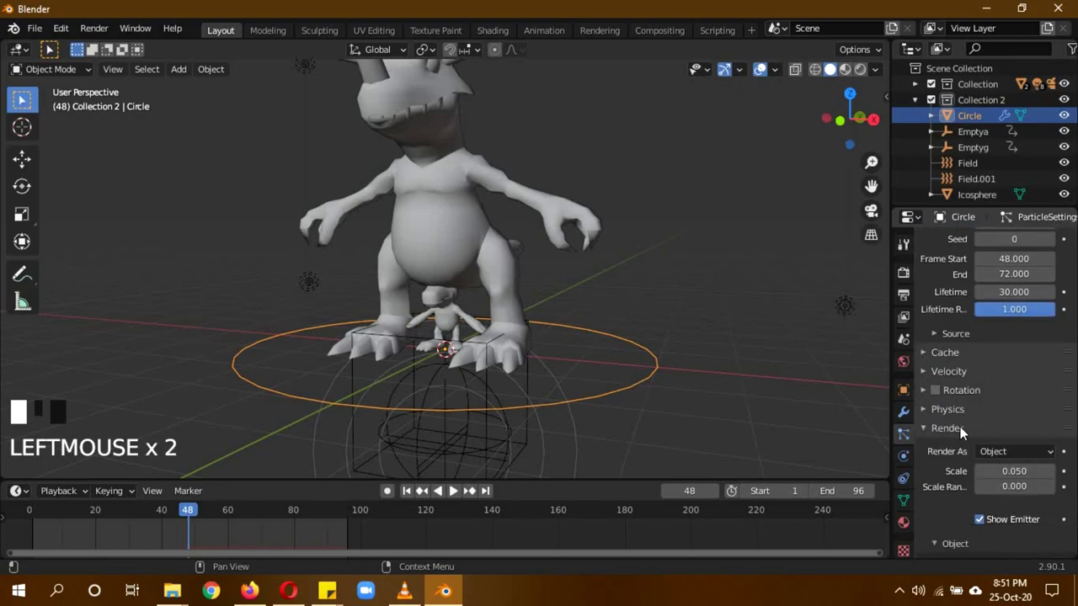
pyautogui.scroll(-4, 953, 458)
pyautogui.click(1016, 473)
pyautogui.write('ic')
pyautogui.press('Return')
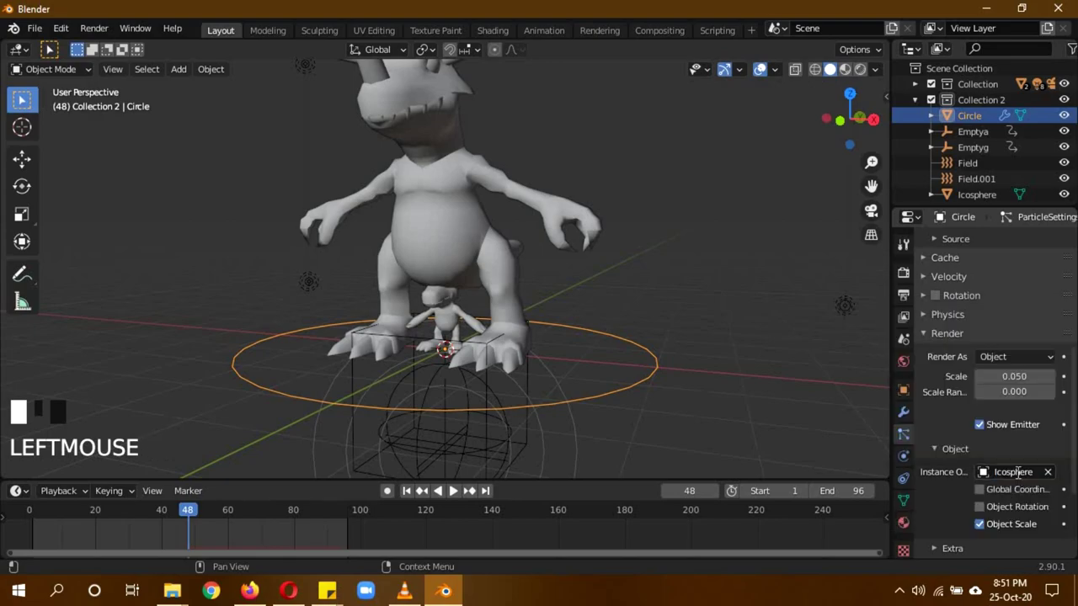
pyautogui.moveTo(994, 392); pyautogui.dragTo(1053, 392)
pyautogui.click(1016, 375)
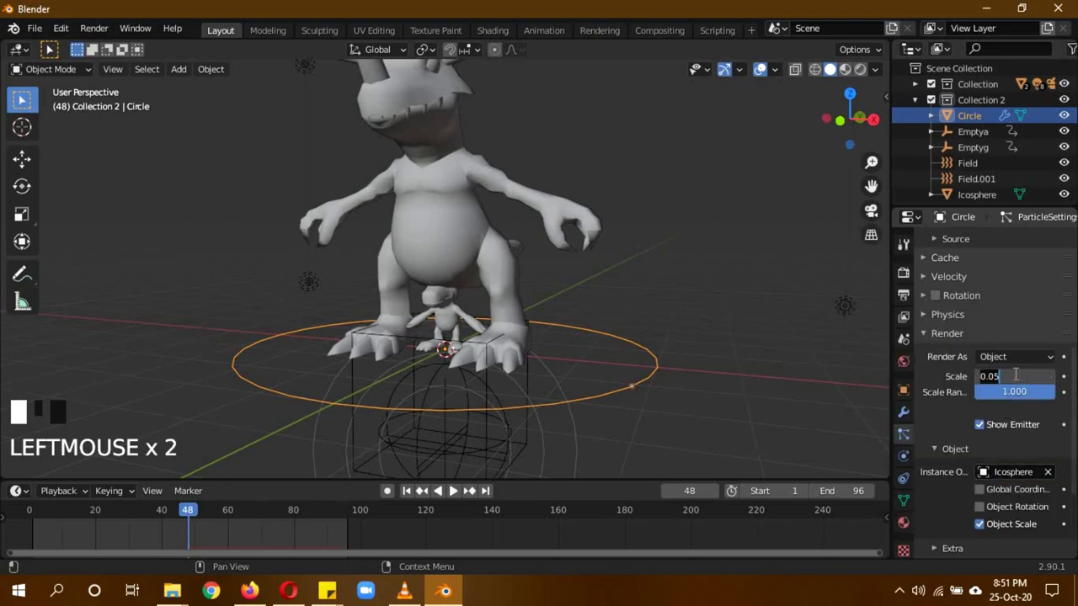
pyautogui.write('0.08')
pyautogui.click(1016, 369)
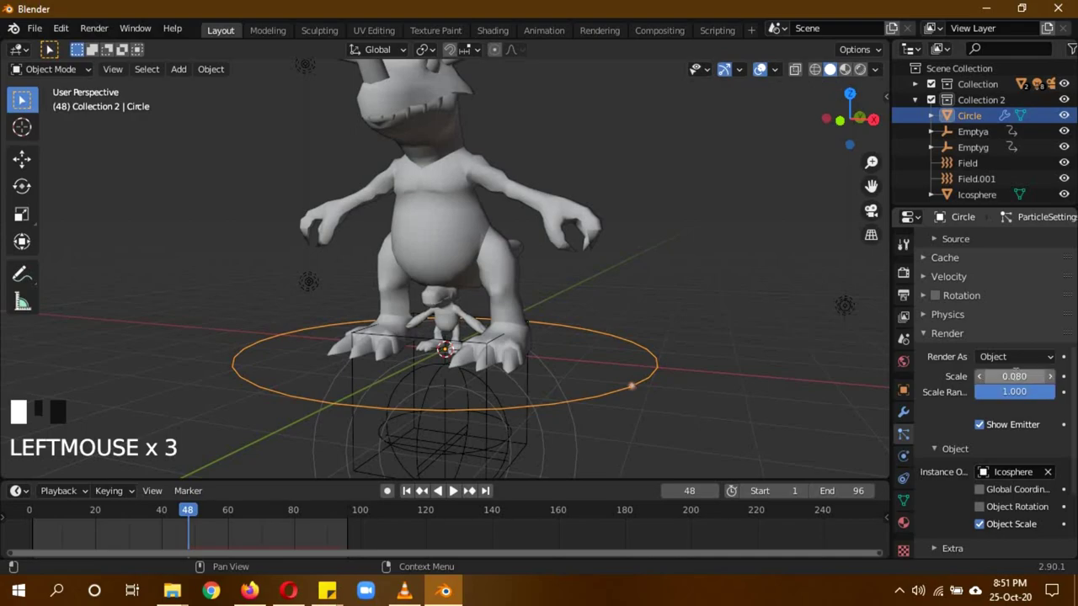
# - Check the Field Weights settings, then return to the Emission panel
pyautogui.scroll(-5, 951, 427)
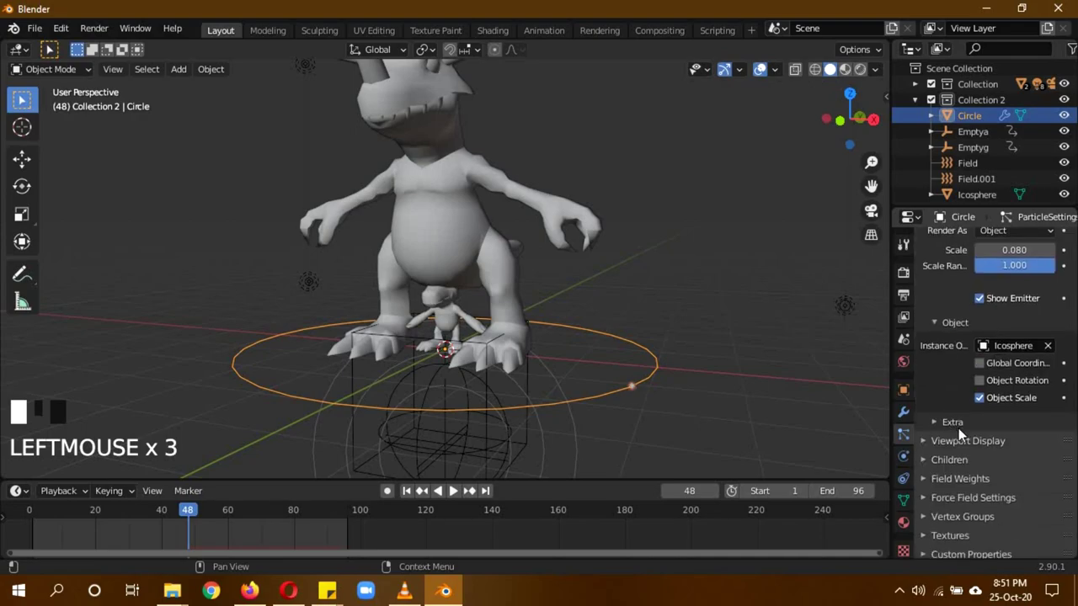
pyautogui.click(977, 476)
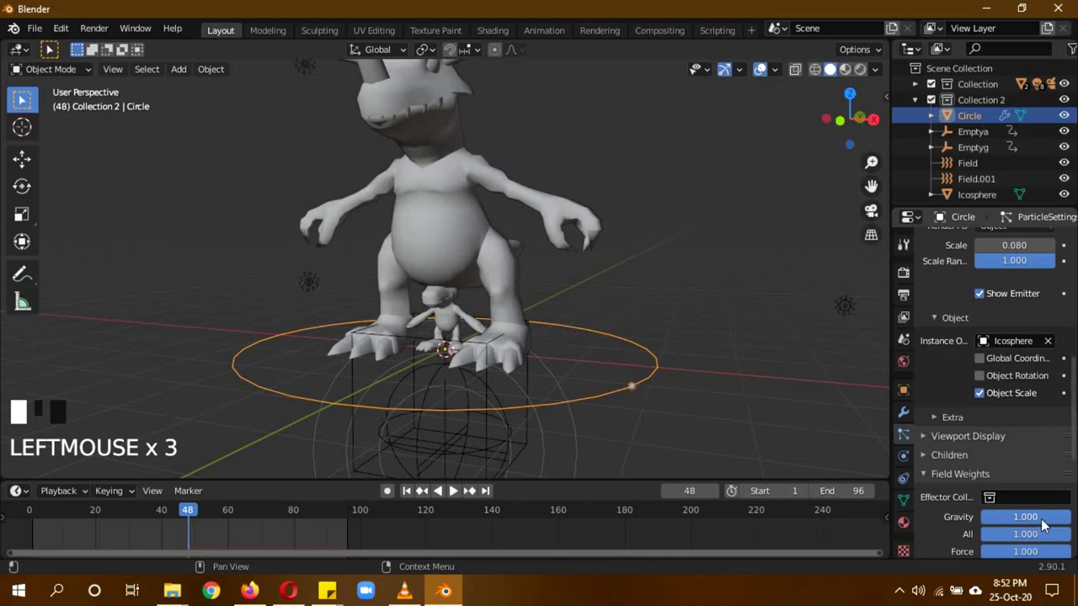
pyautogui.click(958, 475)
pyautogui.scroll(15, 969, 440)
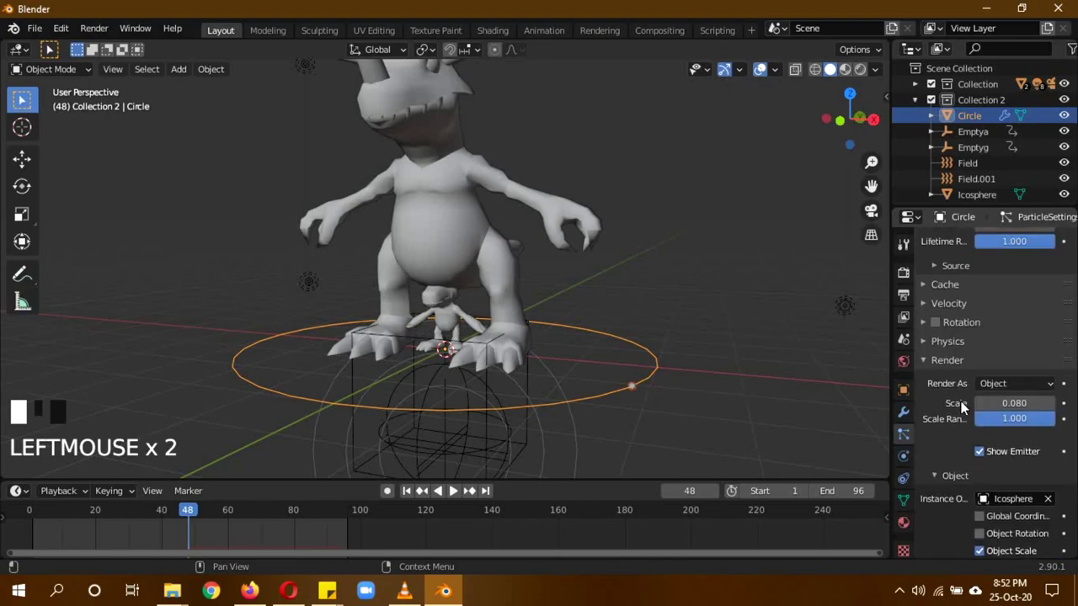
pyautogui.scroll(5, 726, 366)
pyautogui.scroll(-7, 714, 362)
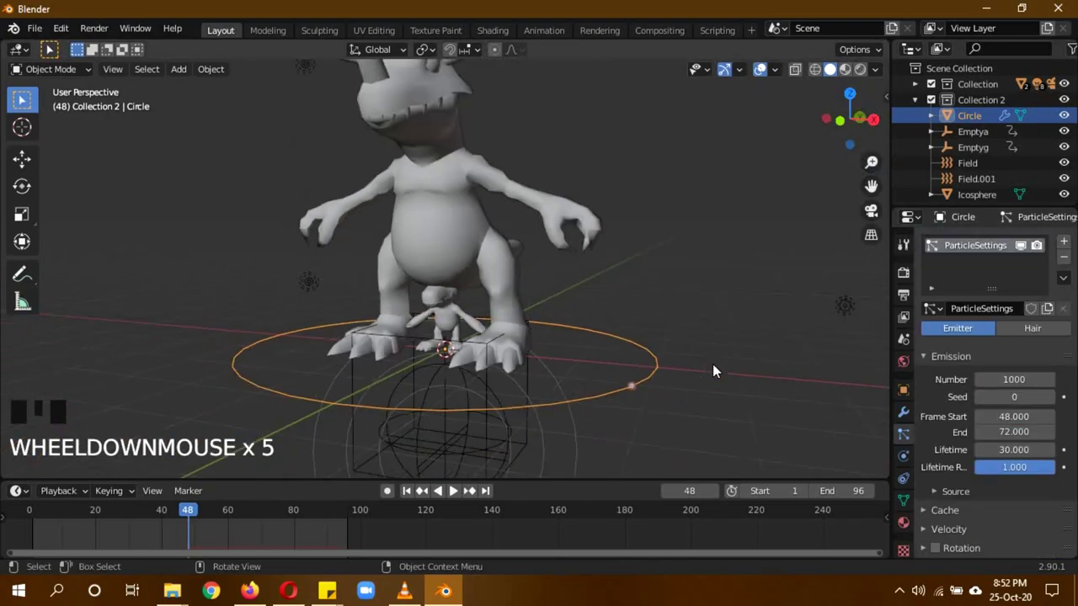
# - Add a Shrinkwrap modifier to the Circle targeting Greymon
pyautogui.click(903, 411)
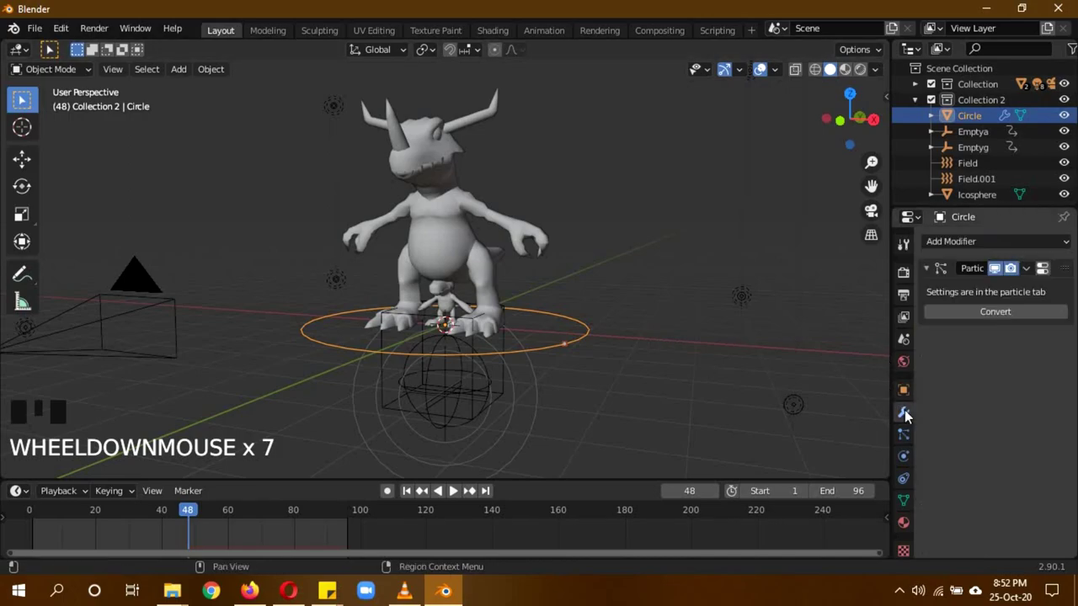
pyautogui.click(957, 241)
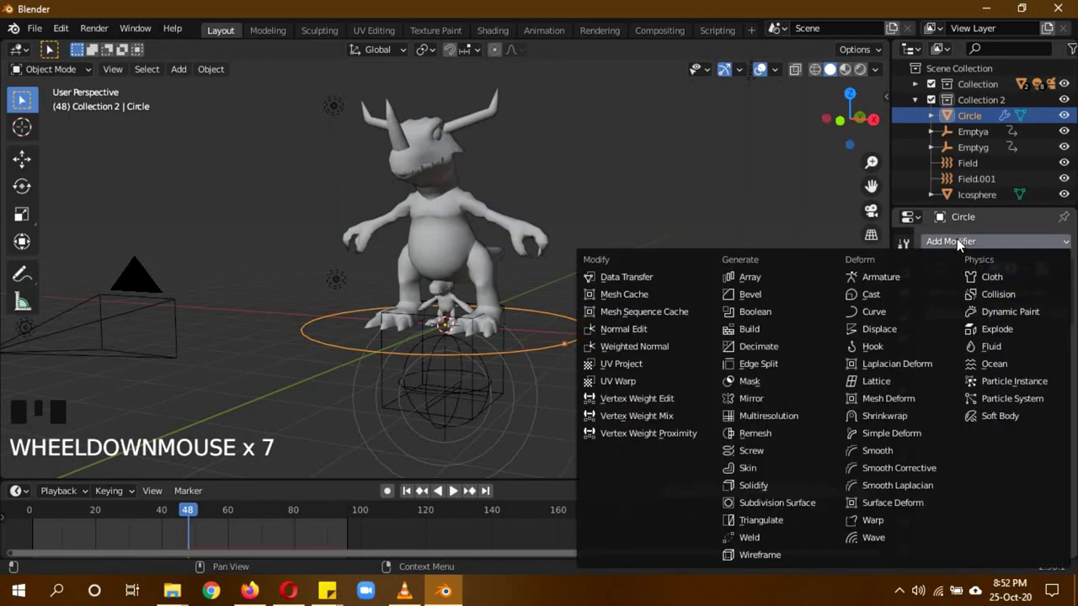
pyautogui.click(866, 418)
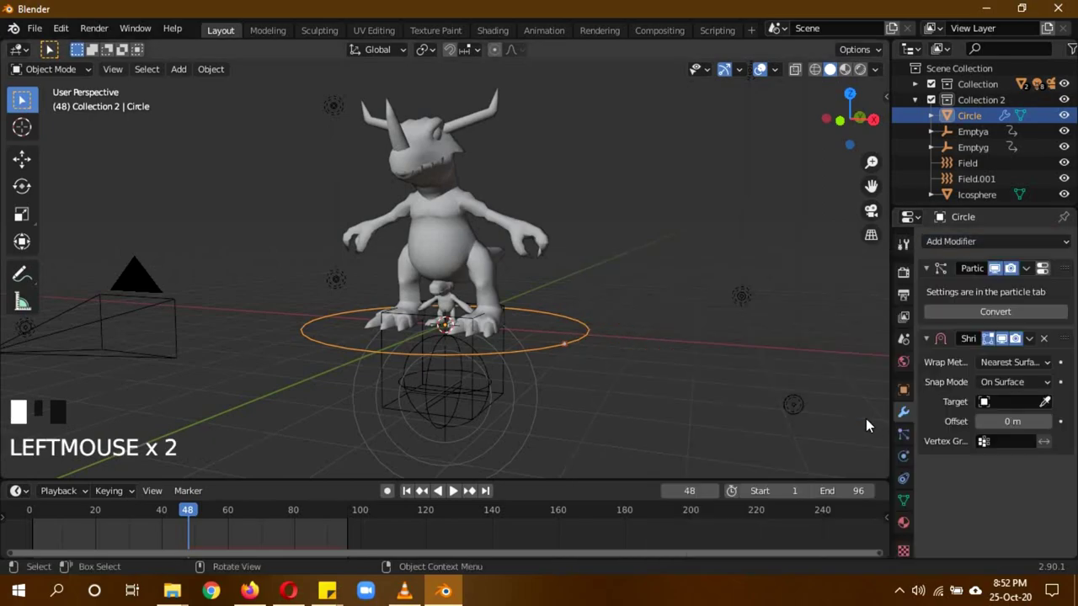
pyautogui.click(1044, 405)
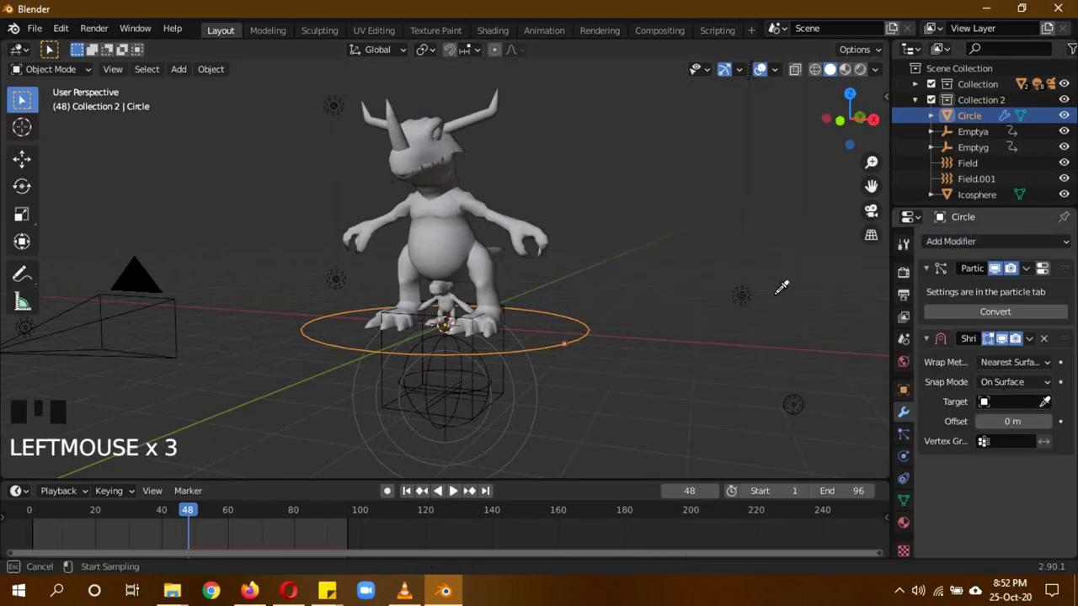
pyautogui.click(472, 210)
pyautogui.moveTo(557, 244); pyautogui.dragTo(556, 310, button='middle')
pyautogui.moveTo(469, 348); pyautogui.dragTo(602, 362, button='middle')
# - Lower the Circle along Z to Greymon's feet and view through the camera
pyautogui.press('g')
pyautogui.press('z')
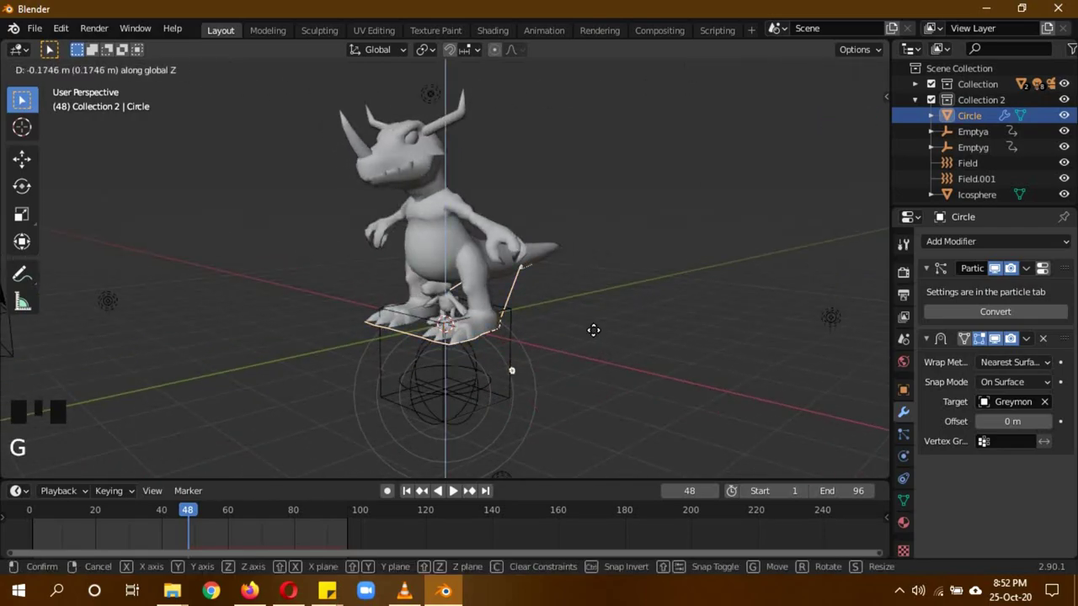
pyautogui.click(605, 461)
pyautogui.moveTo(606, 454); pyautogui.dragTo(581, 392, button='middle')
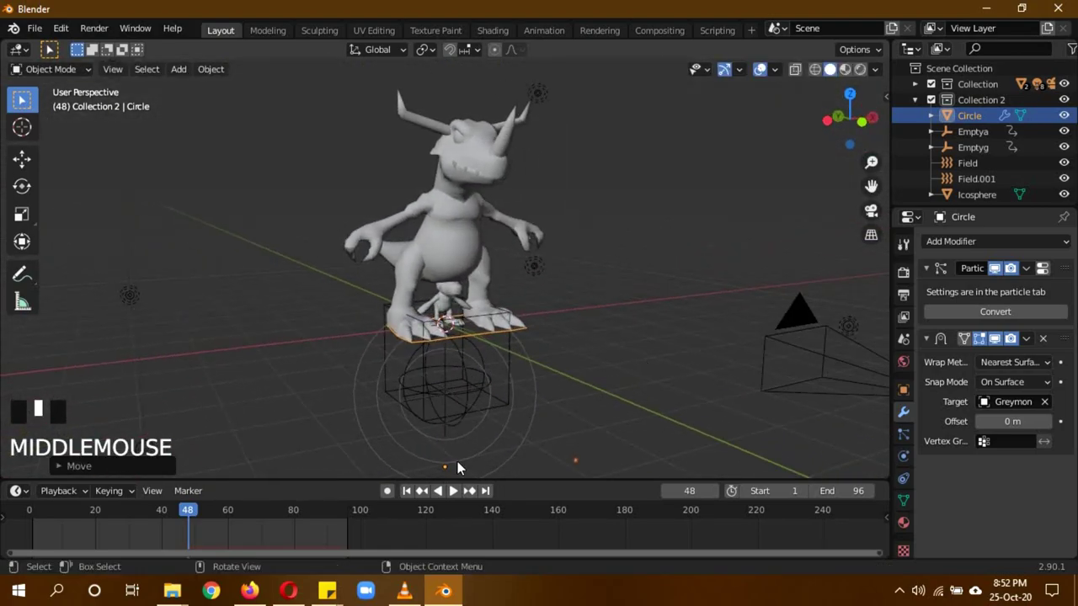
pyautogui.moveTo(611, 294); pyautogui.dragTo(635, 296, button='middle')
pyautogui.press('KP_0')
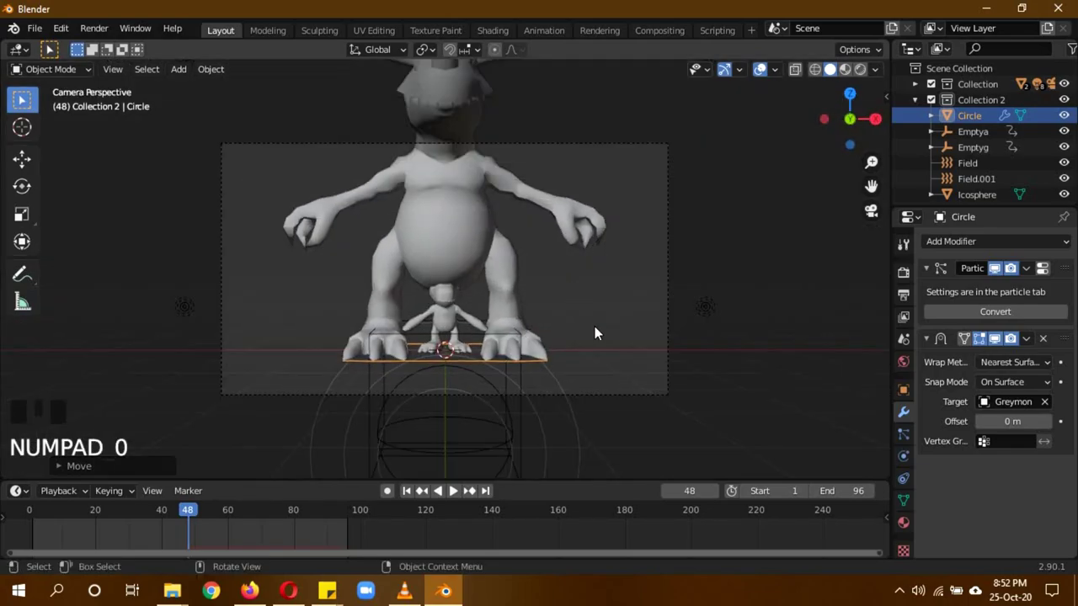
# - In rendered shading, keyframe the Circle's location at Z -3.2434 m at frame 48
pyautogui.press('z')
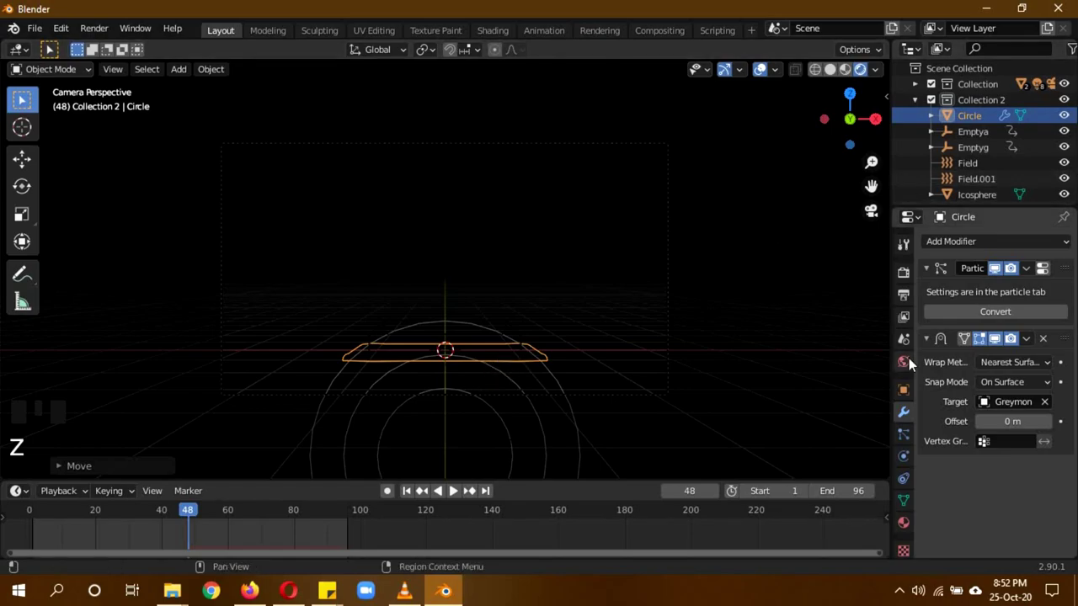
pyautogui.click(903, 391)
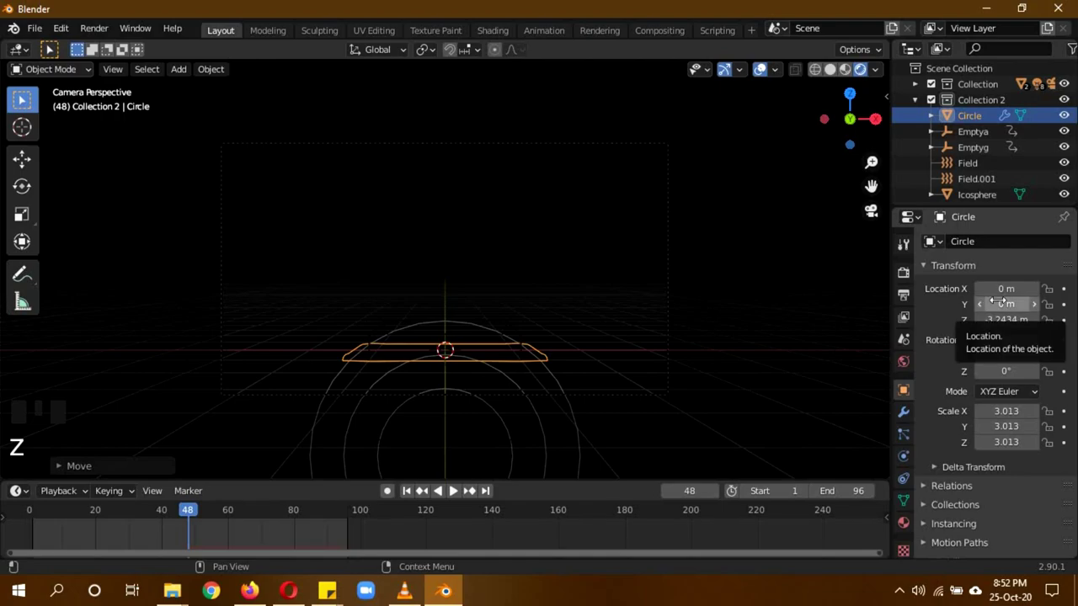
pyautogui.press('i')
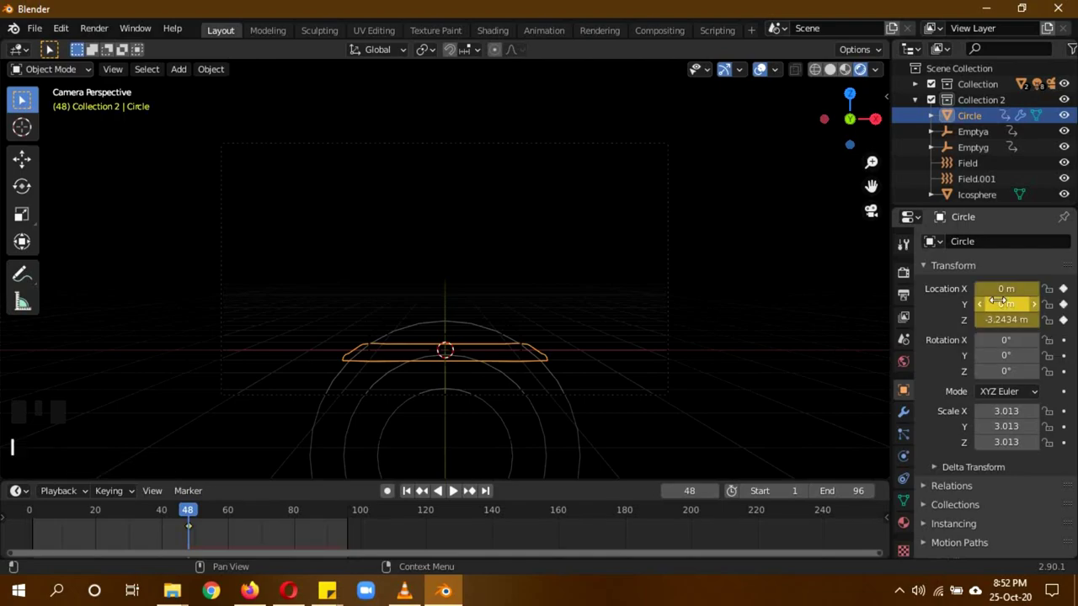
# - At frame 72, raise the Circle along Z to 5.3227 m above Greymon's head
pyautogui.click(690, 497)
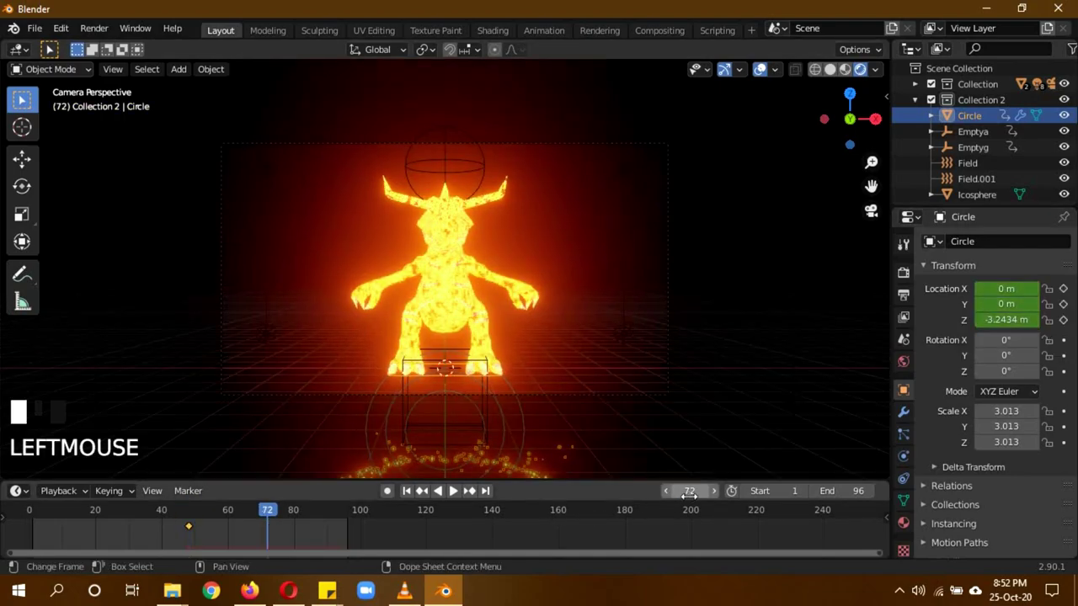
pyautogui.press('g')
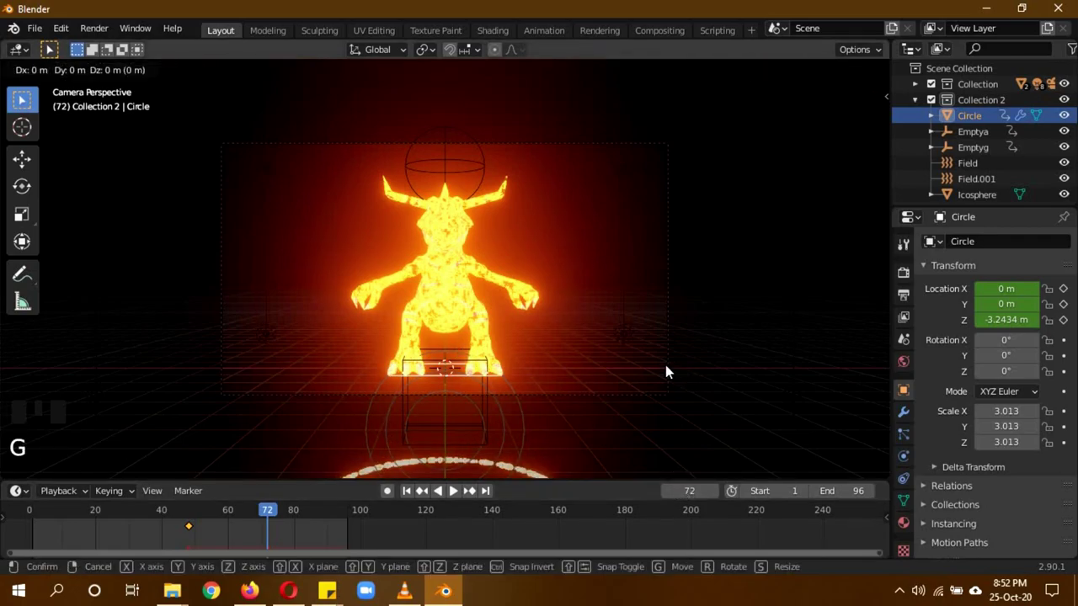
pyautogui.press('z')
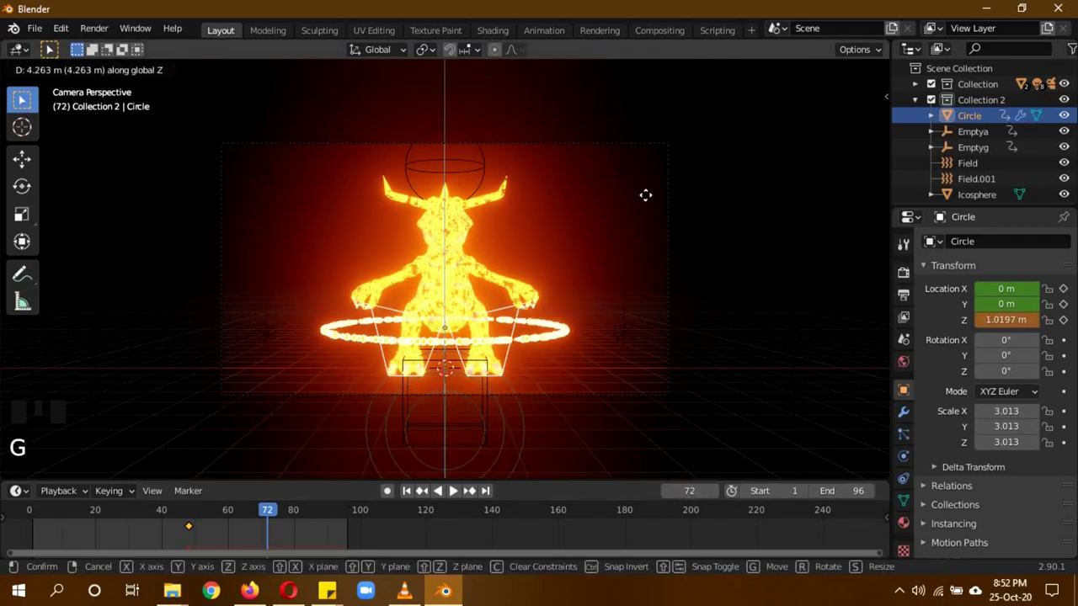
pyautogui.click(638, 163)
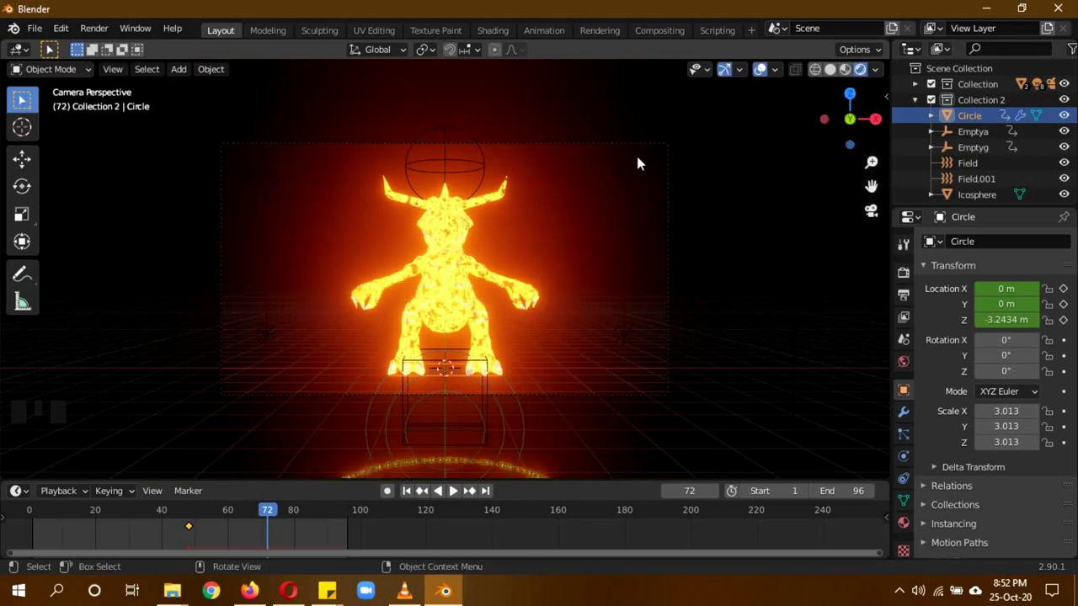
pyautogui.press('g')
pyautogui.press('z')
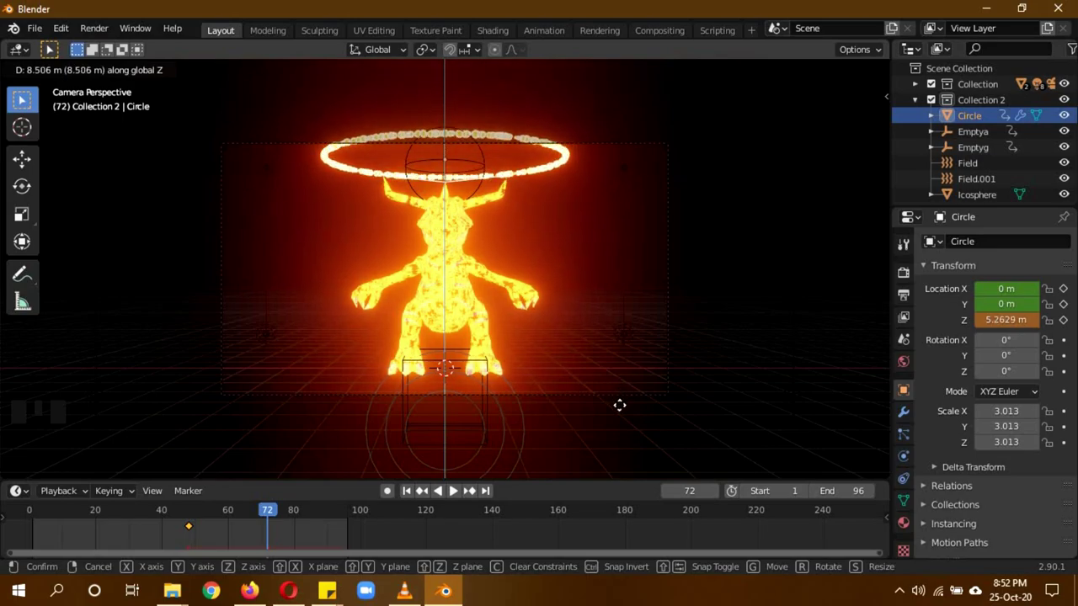
pyautogui.click(620, 401)
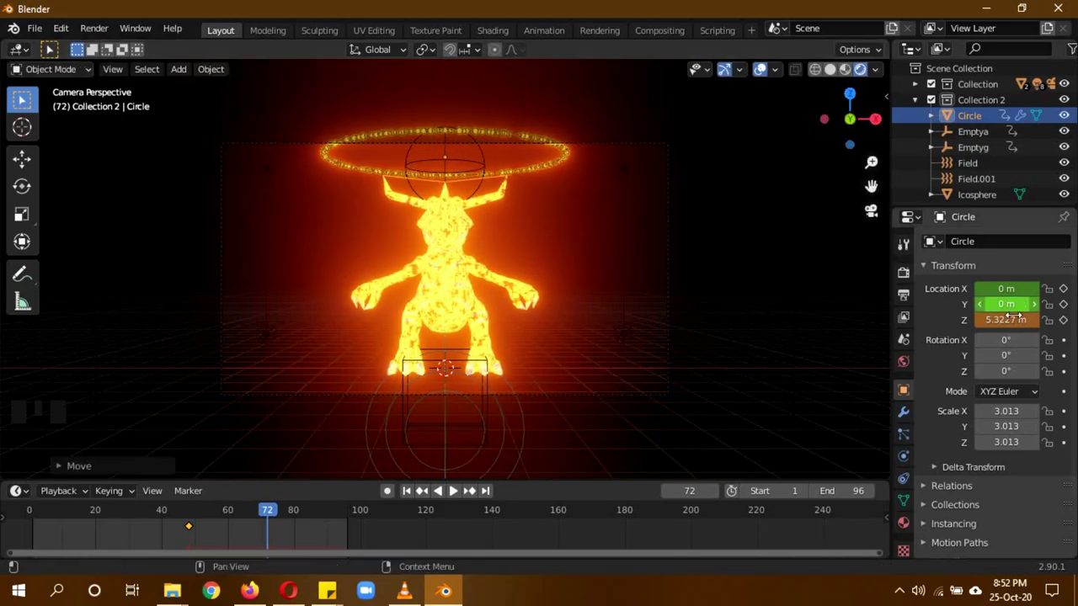
# - Keyframe the Circle's raised location at frame 72, then preview playback from frame 35
pyautogui.press('i')
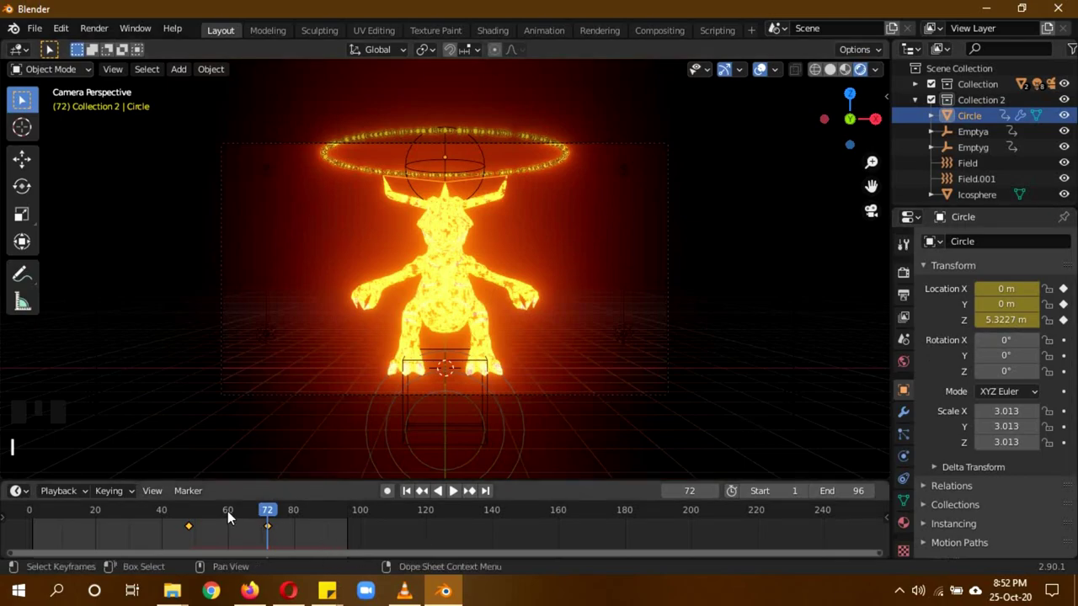
pyautogui.moveTo(267, 510); pyautogui.dragTo(145, 512)
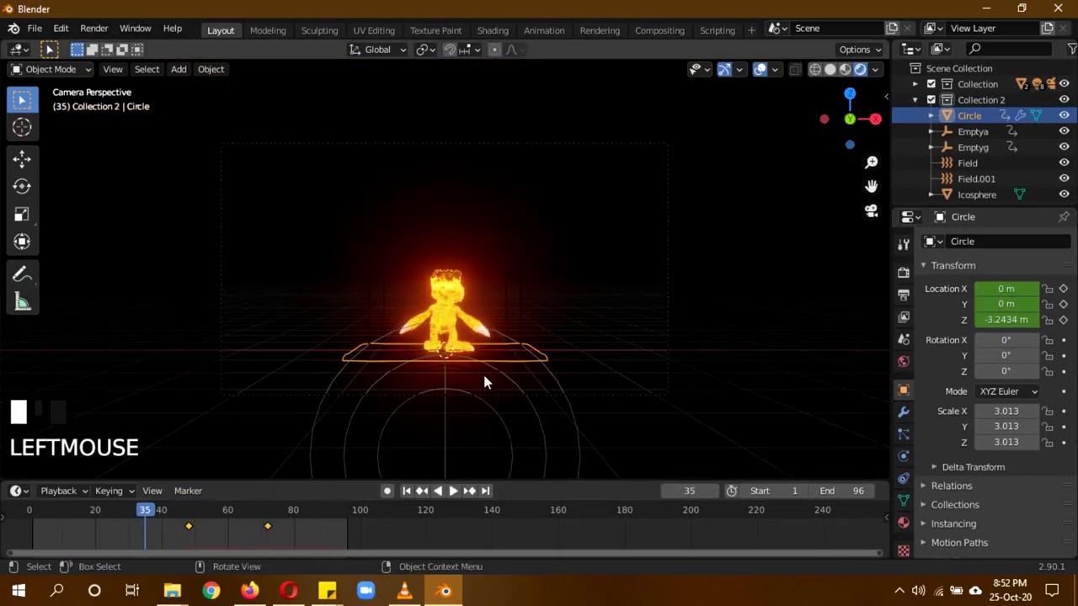
pyautogui.press('a')
pyautogui.press('a')
pyautogui.click(453, 490)
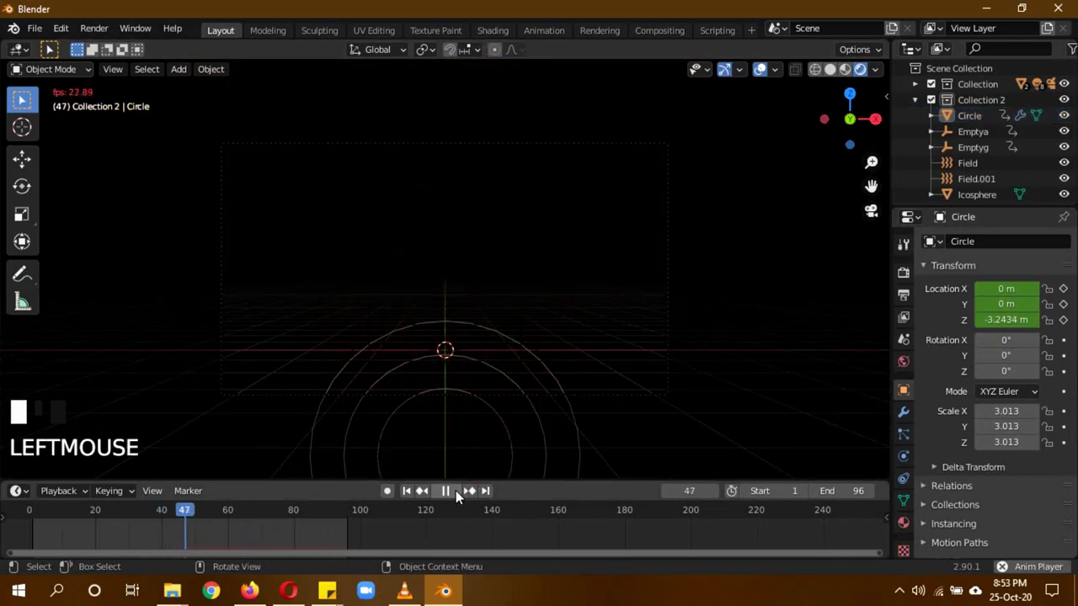
pyautogui.click(456, 491)
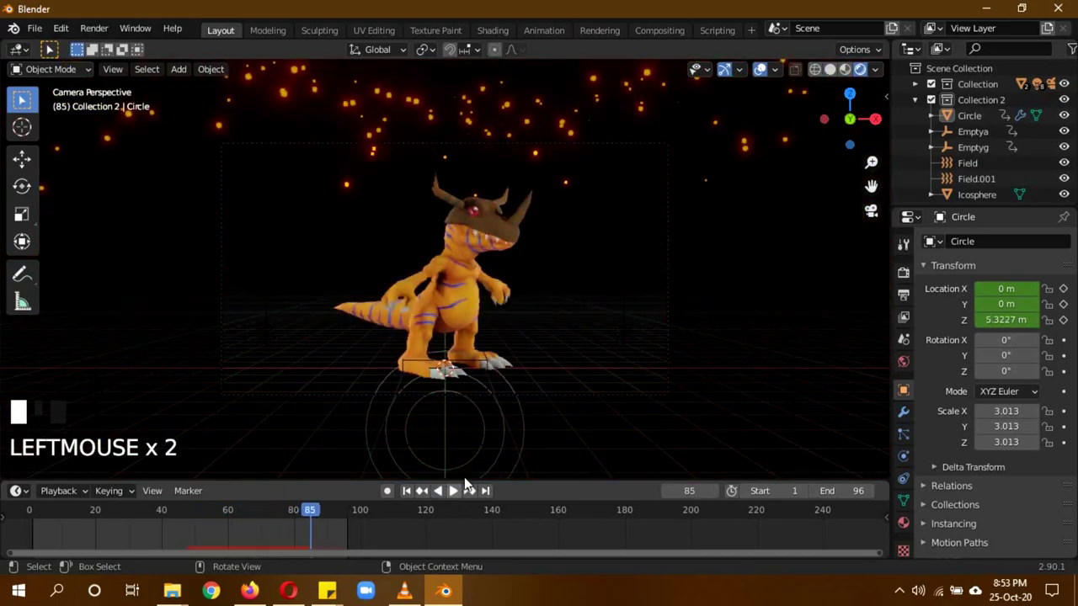
# - Return to the camera view and play the full Agumon-to-Greymon evolution animation
pyautogui.moveTo(671, 326); pyautogui.dragTo(613, 358, button='middle')
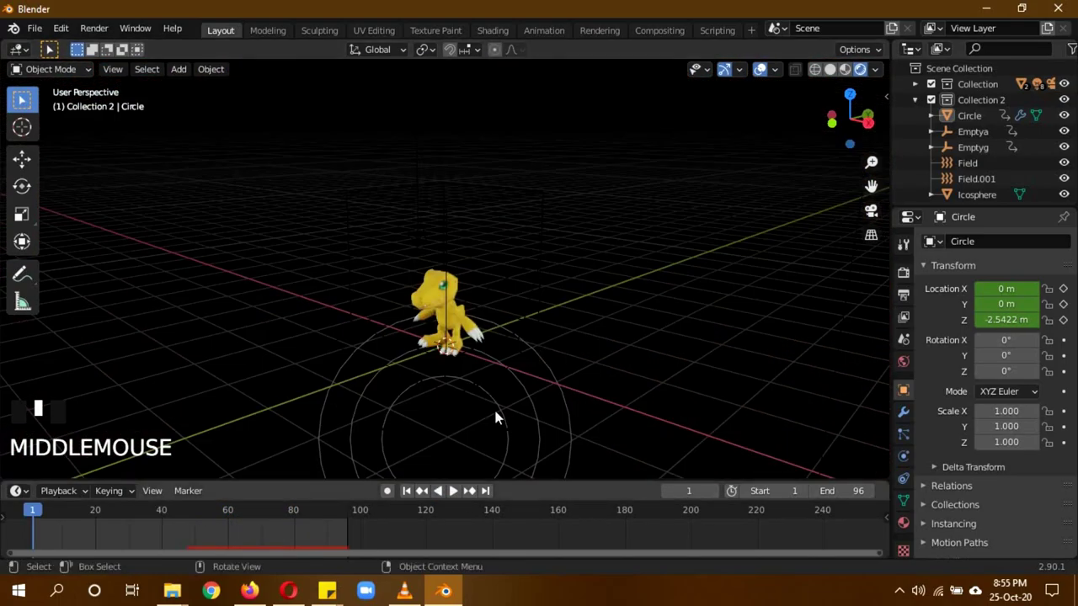
pyautogui.press('KP_0')
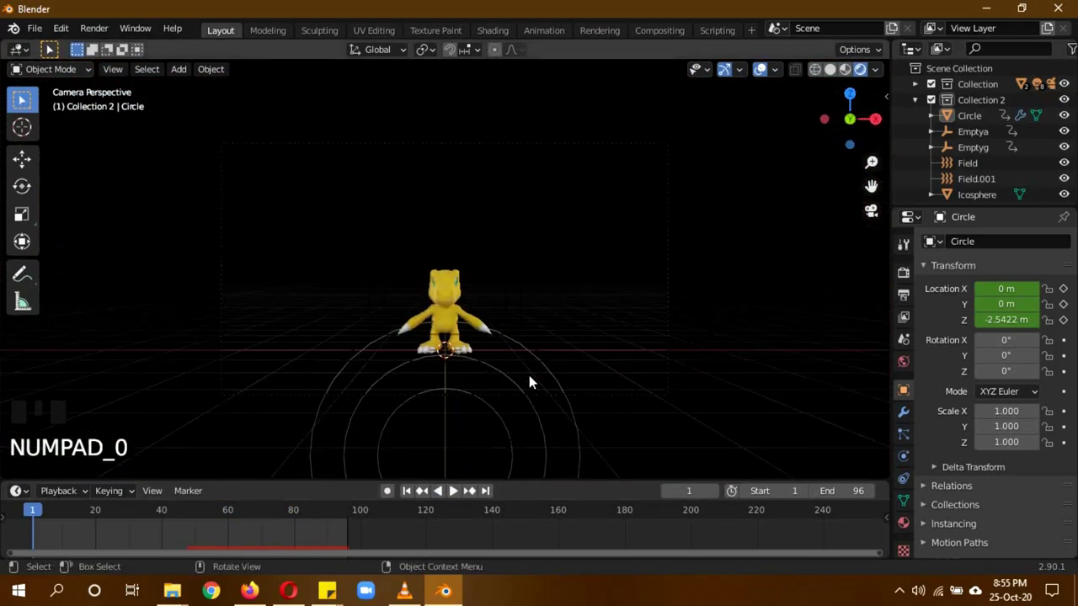
pyautogui.click(452, 492)
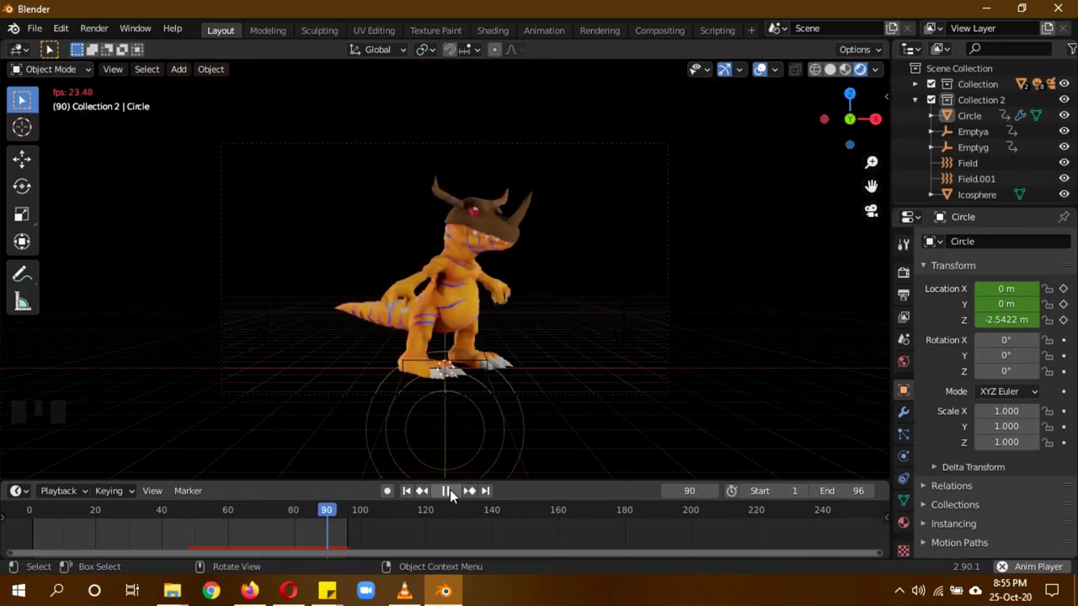
pyautogui.click(447, 491)
pyautogui.click(450, 492)
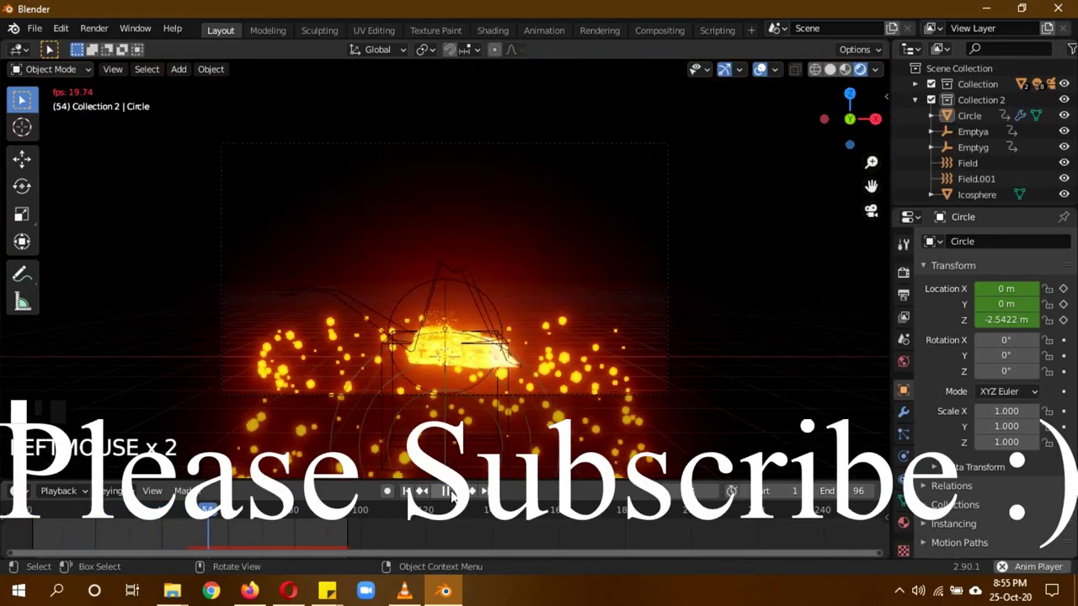
pyautogui.click(450, 492)
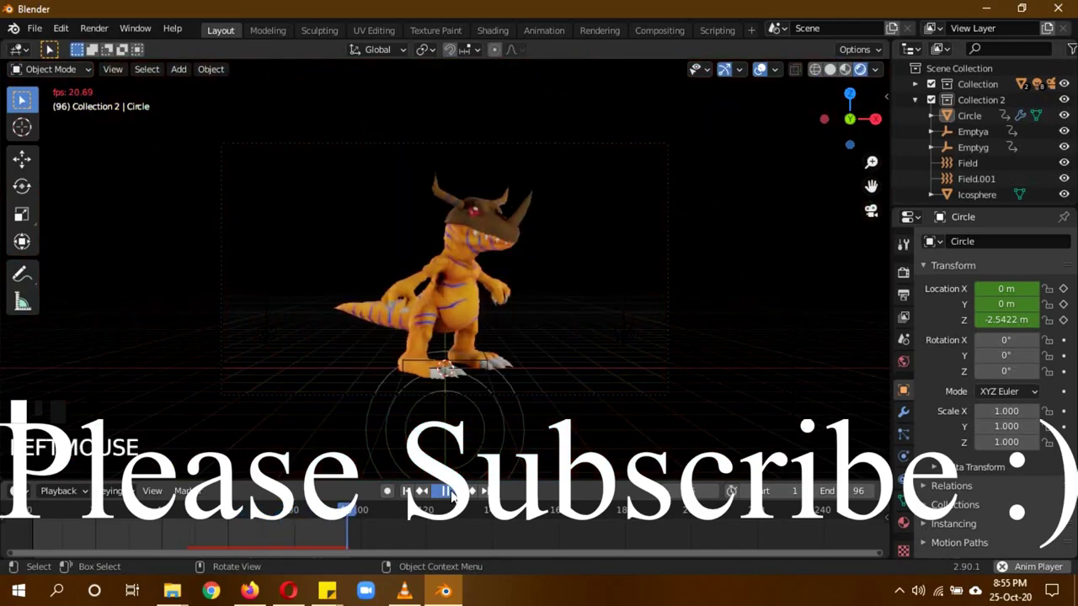